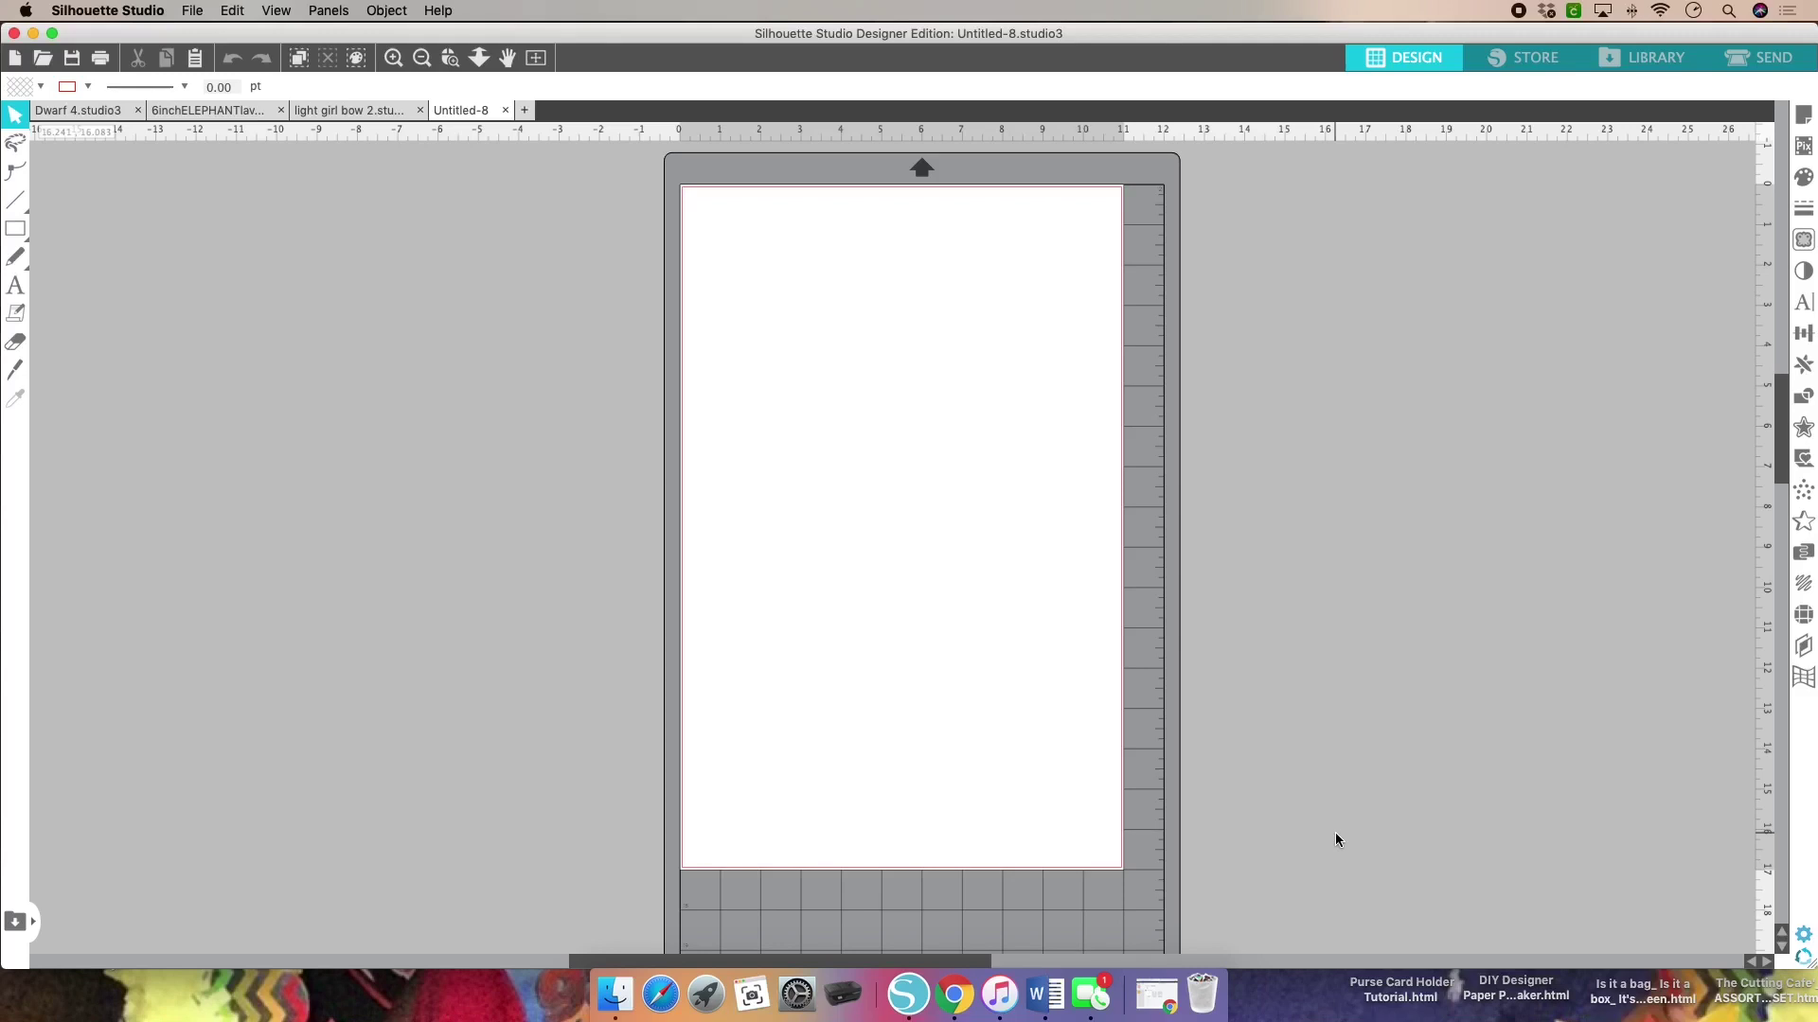
Step: Confirm the Custom 11 x 17 in page size and keep the orientation portrait
{"action": "scroll", "coordinate": [1303, 807], "scroll_direction": "left", "scroll_amount": 3}
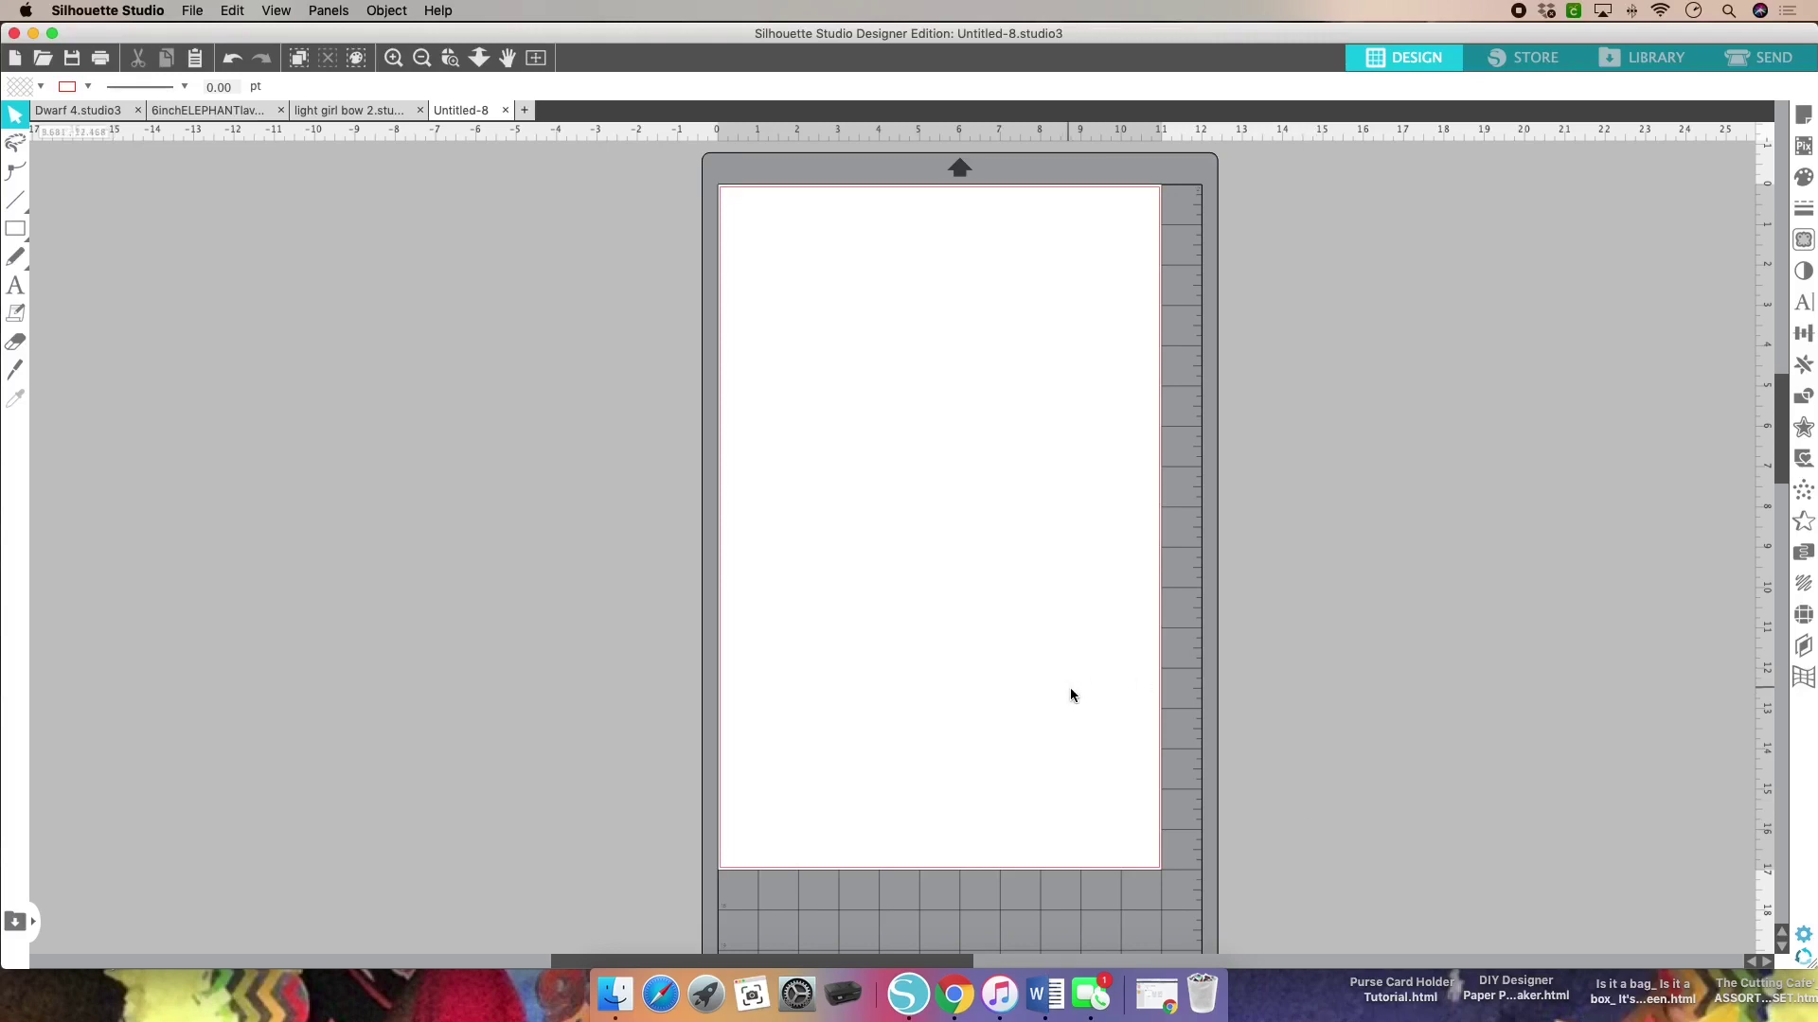
{"action": "scroll", "coordinate": [1283, 698], "scroll_direction": "up", "scroll_amount": 4}
{"action": "scroll", "coordinate": [1283, 698], "scroll_direction": "down", "scroll_amount": 12}
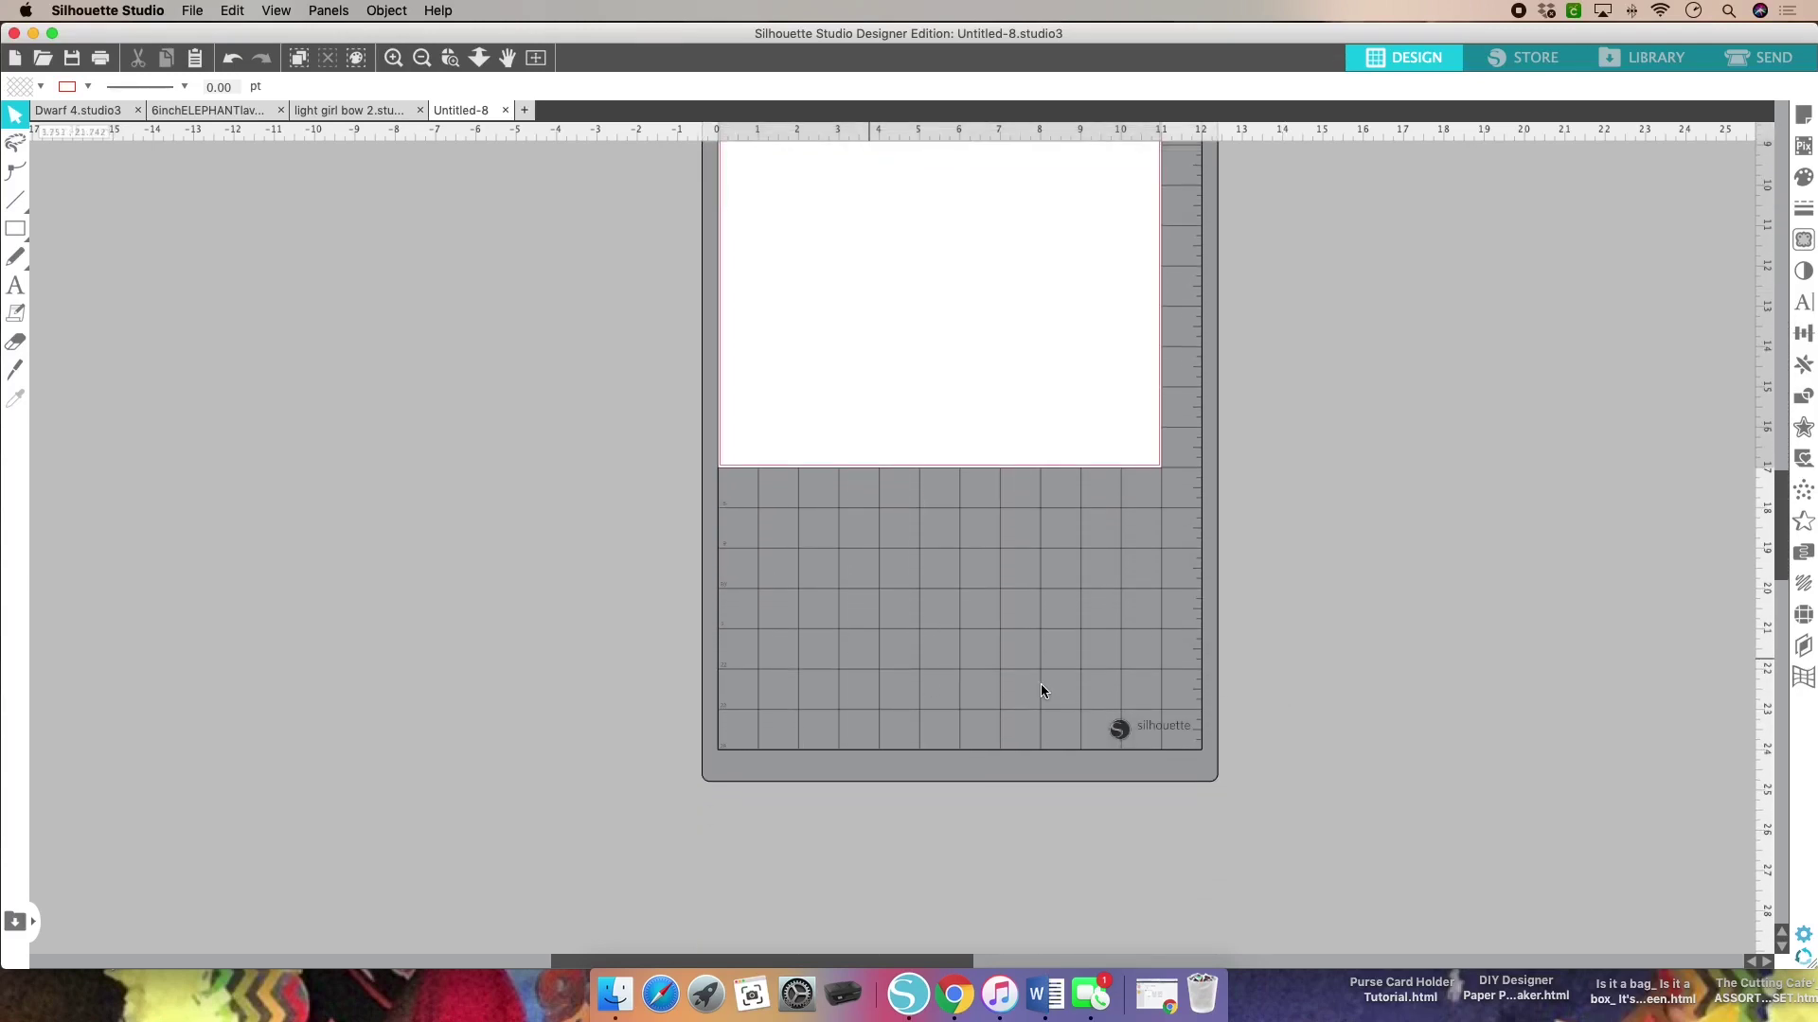
{"action": "scroll", "coordinate": [1096, 642], "scroll_direction": "down", "scroll_amount": 2}
{"action": "scroll", "coordinate": [1096, 648], "scroll_direction": "up", "scroll_amount": 12}
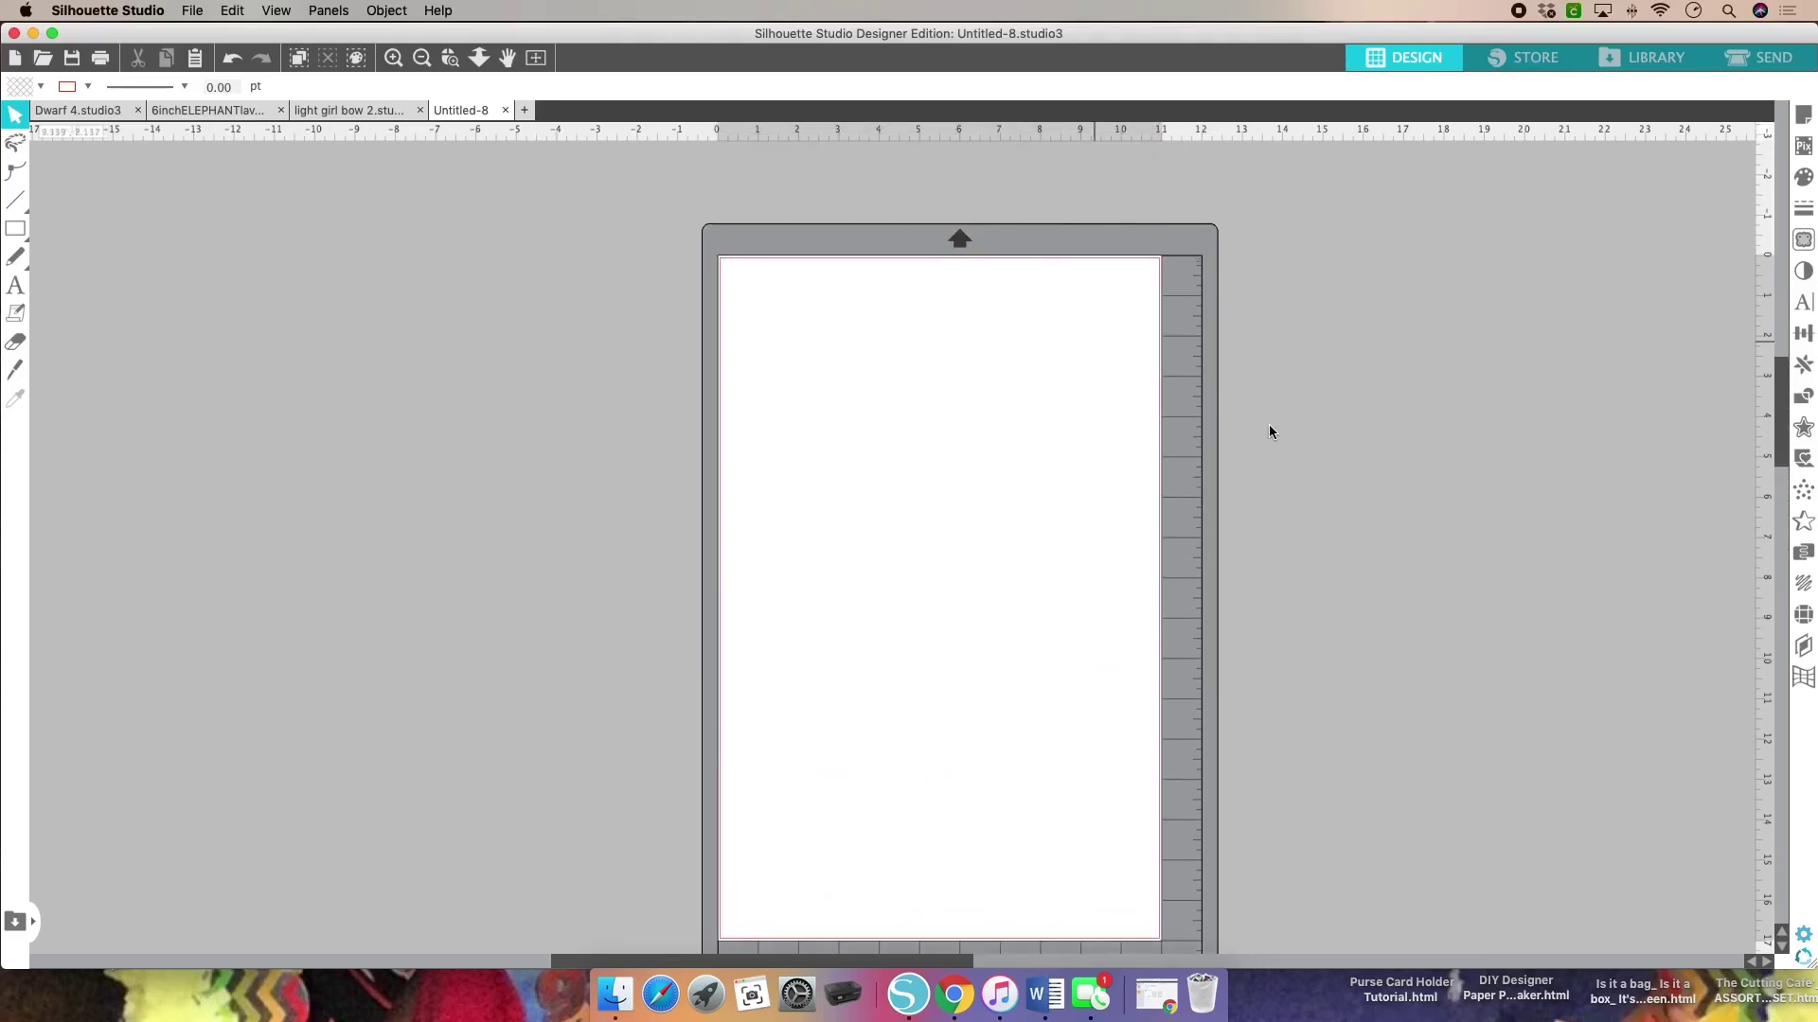
{"action": "scroll", "coordinate": [1453, 494], "scroll_direction": "up", "scroll_amount": 2}
{"action": "scroll", "coordinate": [1452, 494], "scroll_direction": "down", "scroll_amount": 3}
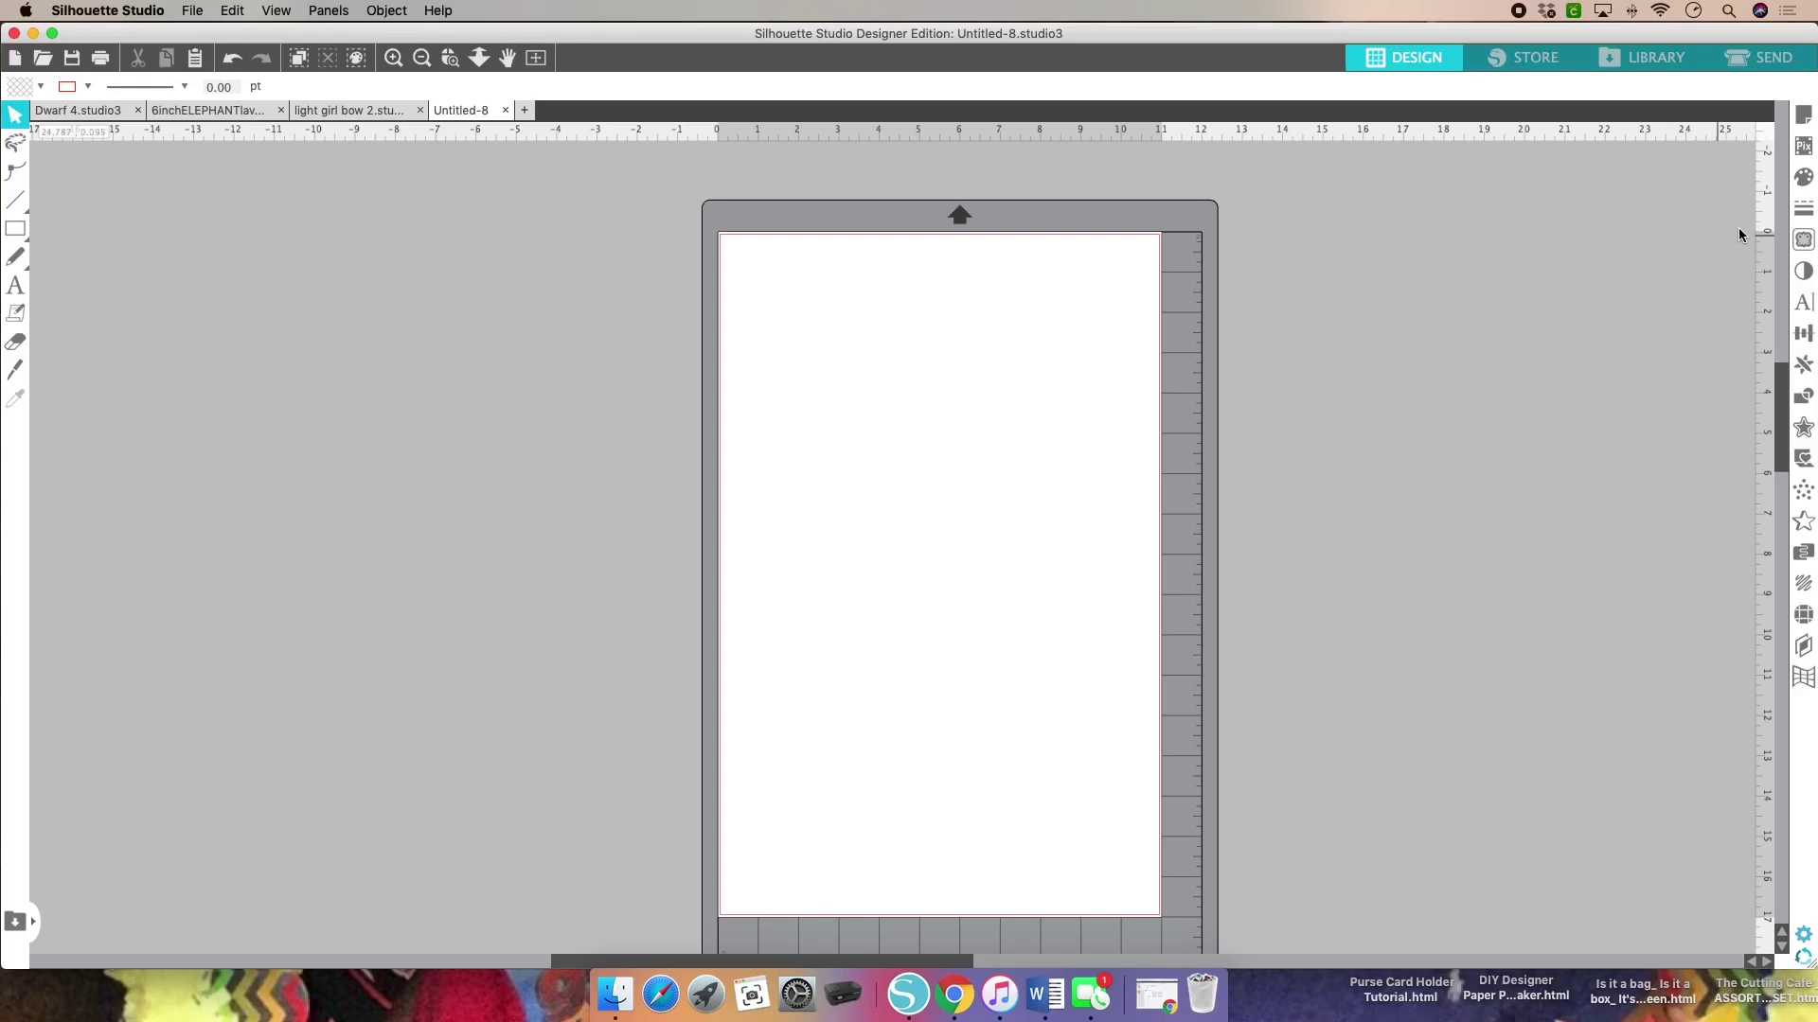
{"action": "left_click", "coordinate": [1806, 115]}
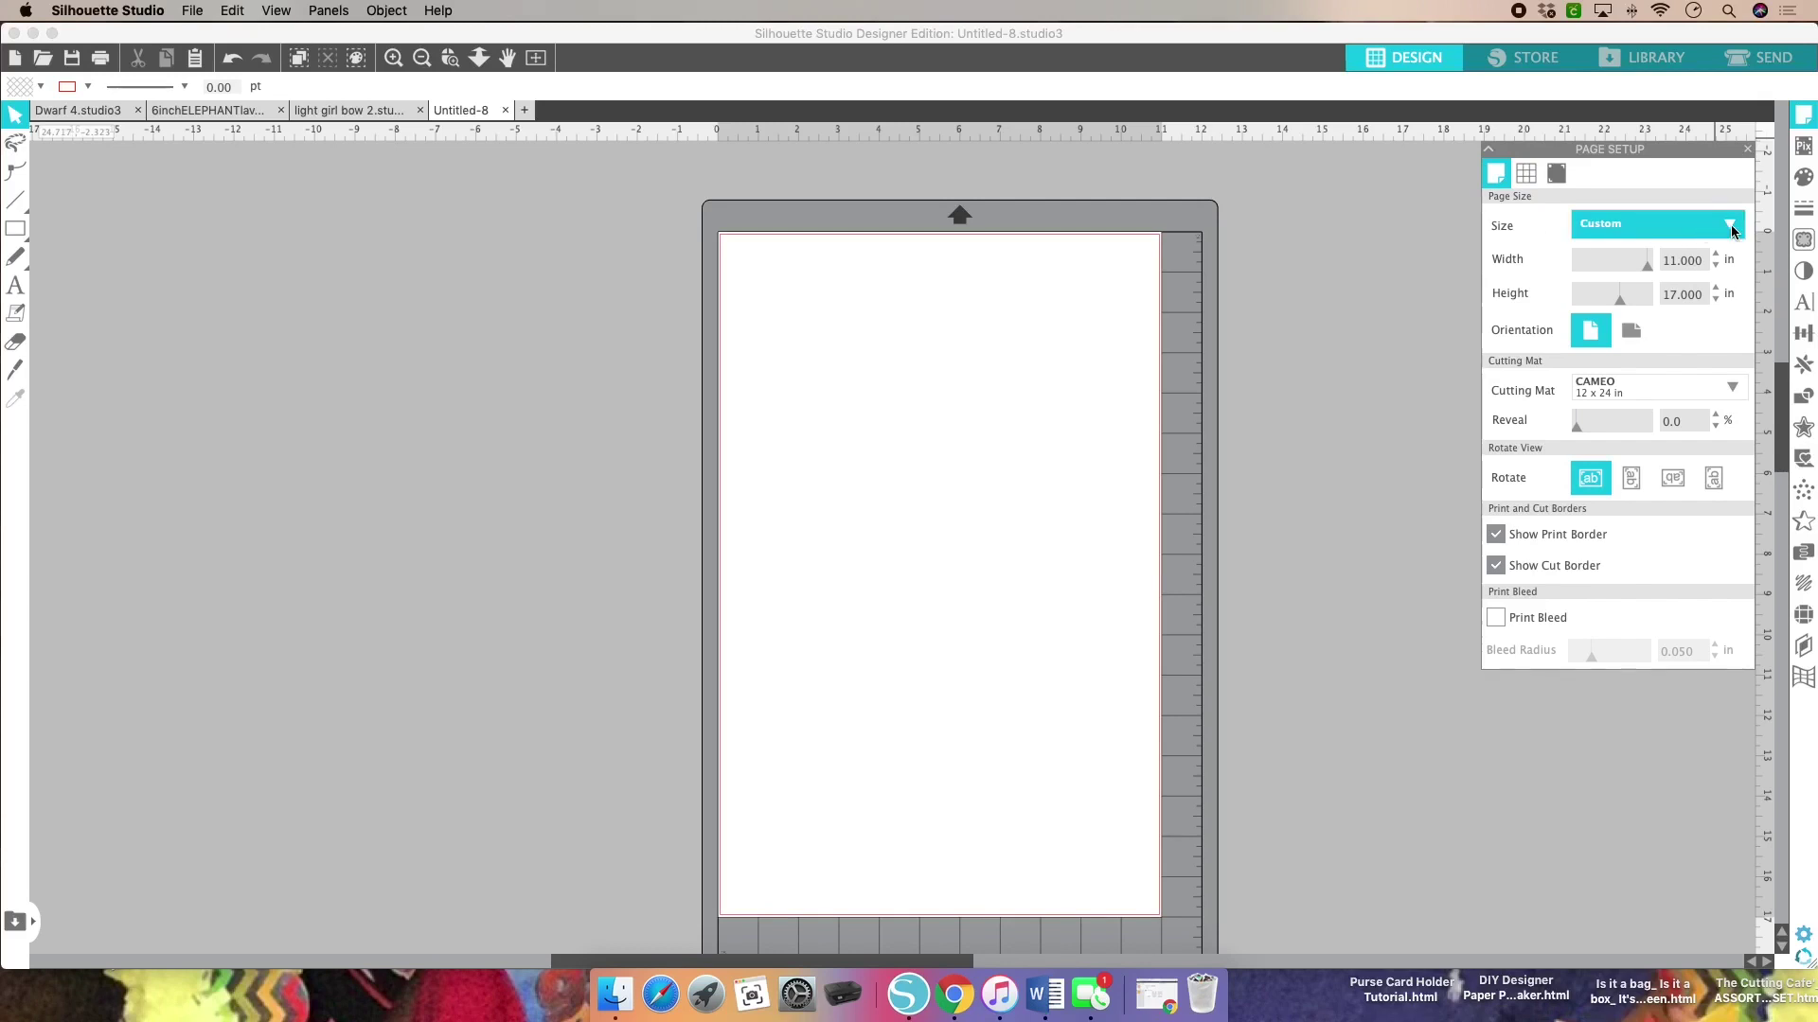
{"action": "left_click", "coordinate": [1615, 228]}
{"action": "left_click", "coordinate": [1615, 228]}
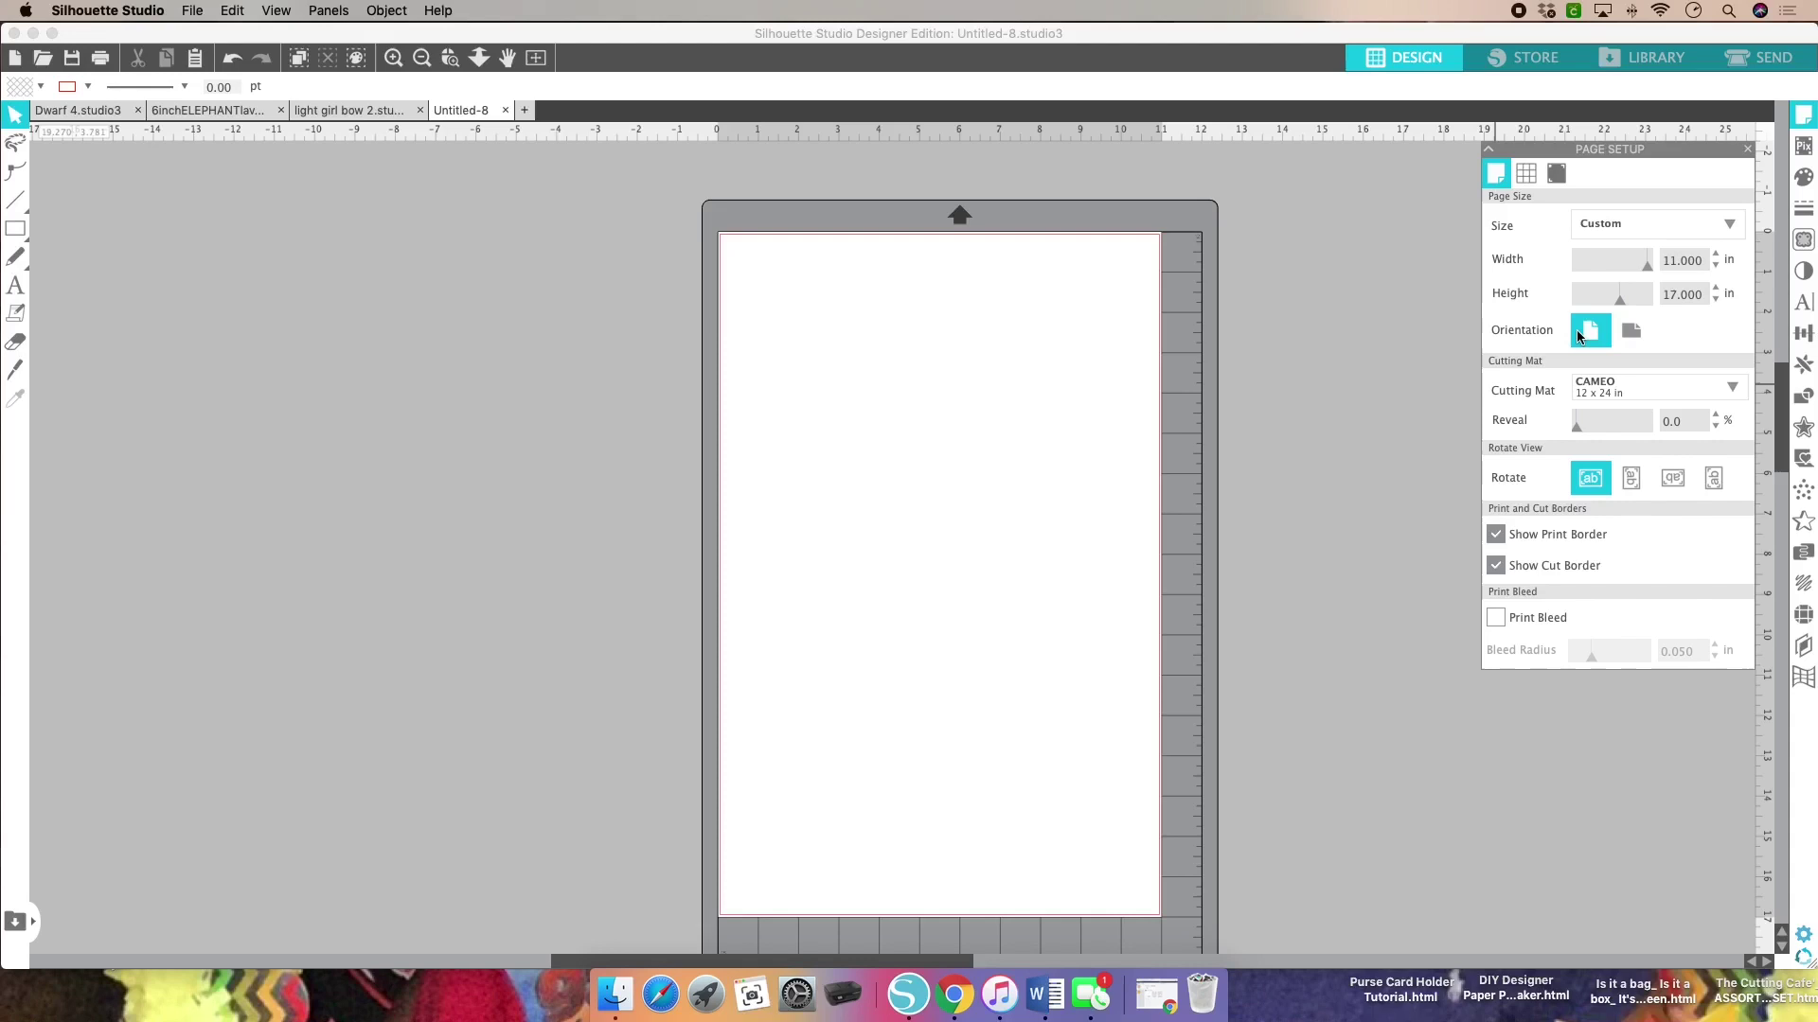
{"action": "left_click", "coordinate": [1594, 338]}
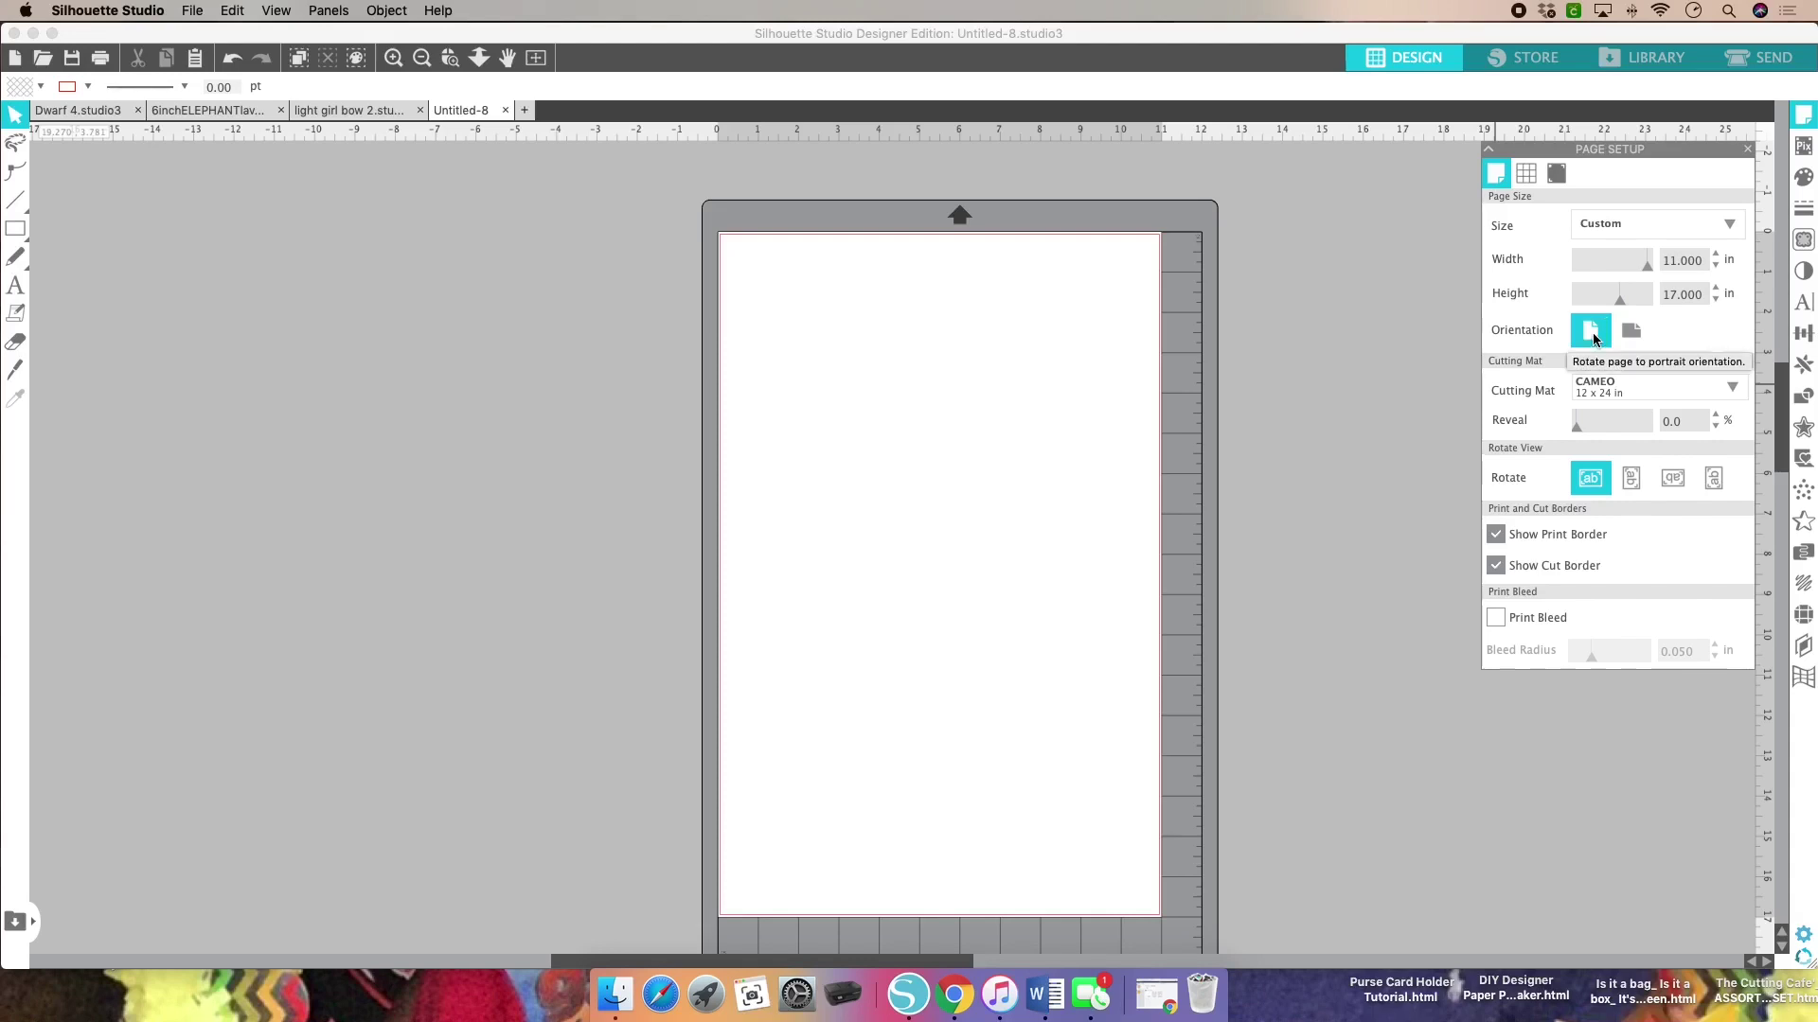
{"action": "left_click", "coordinate": [1635, 330]}
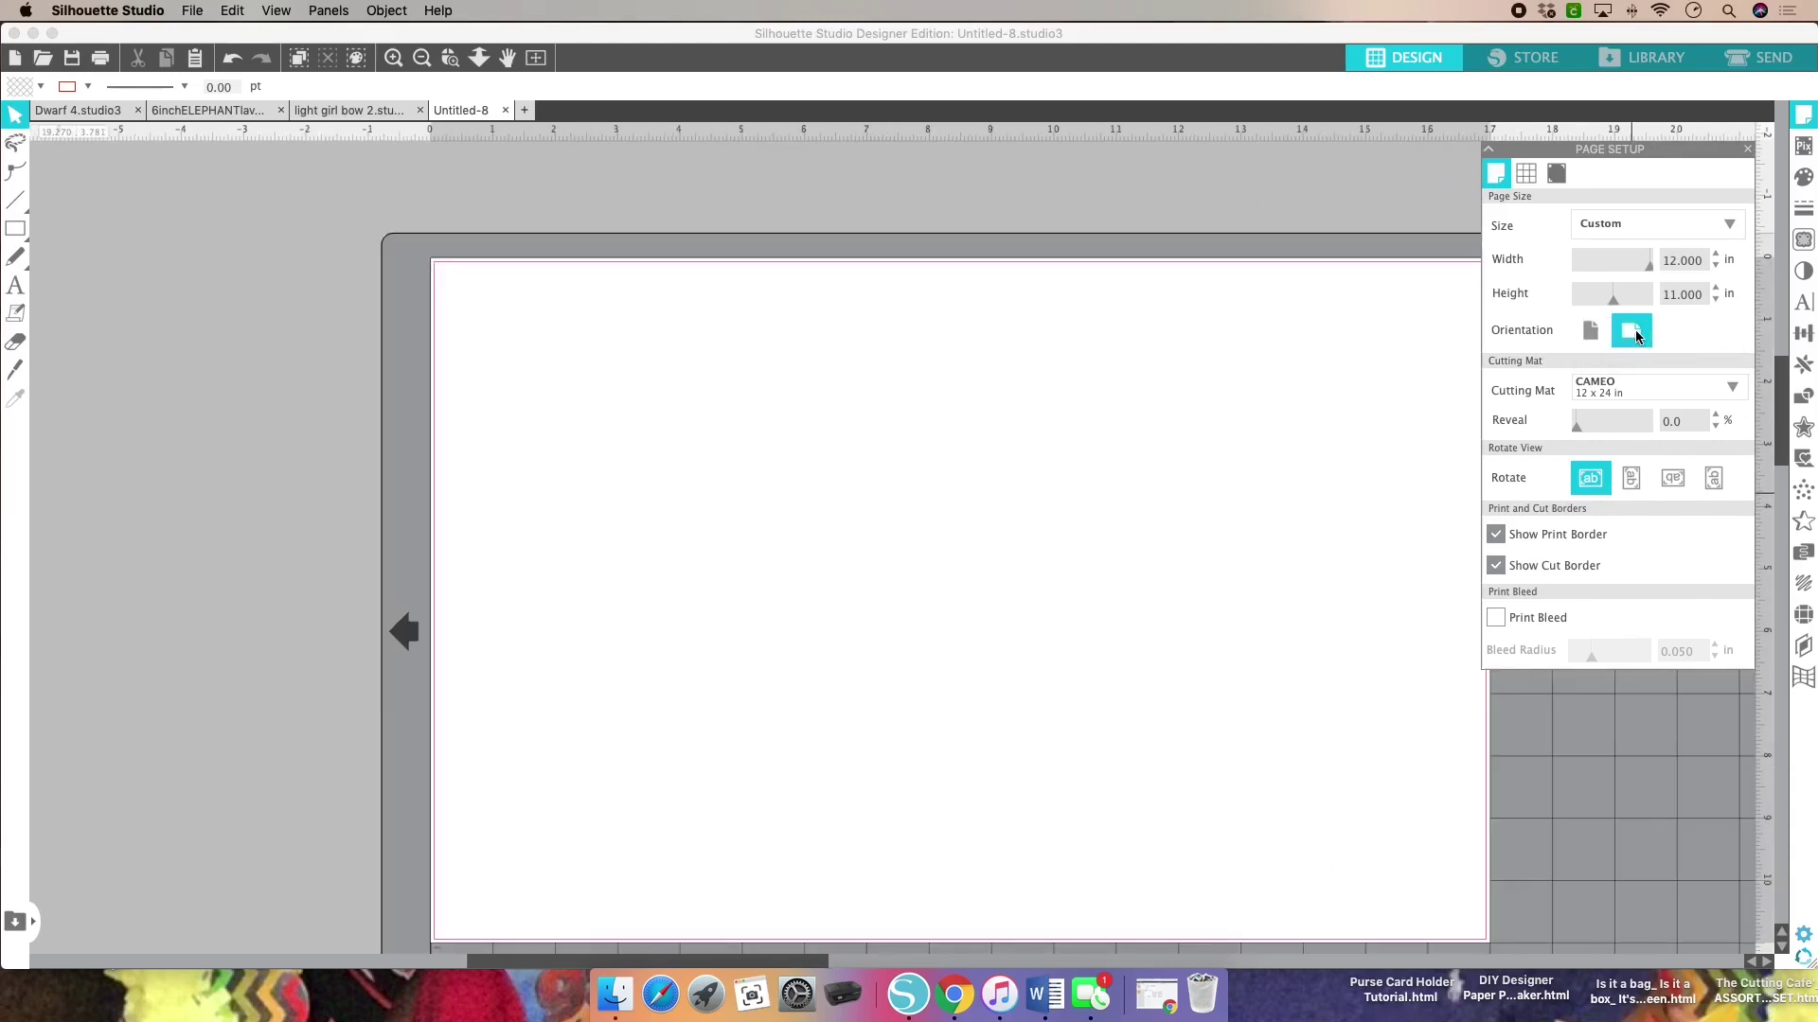
{"action": "left_click", "coordinate": [1592, 332]}
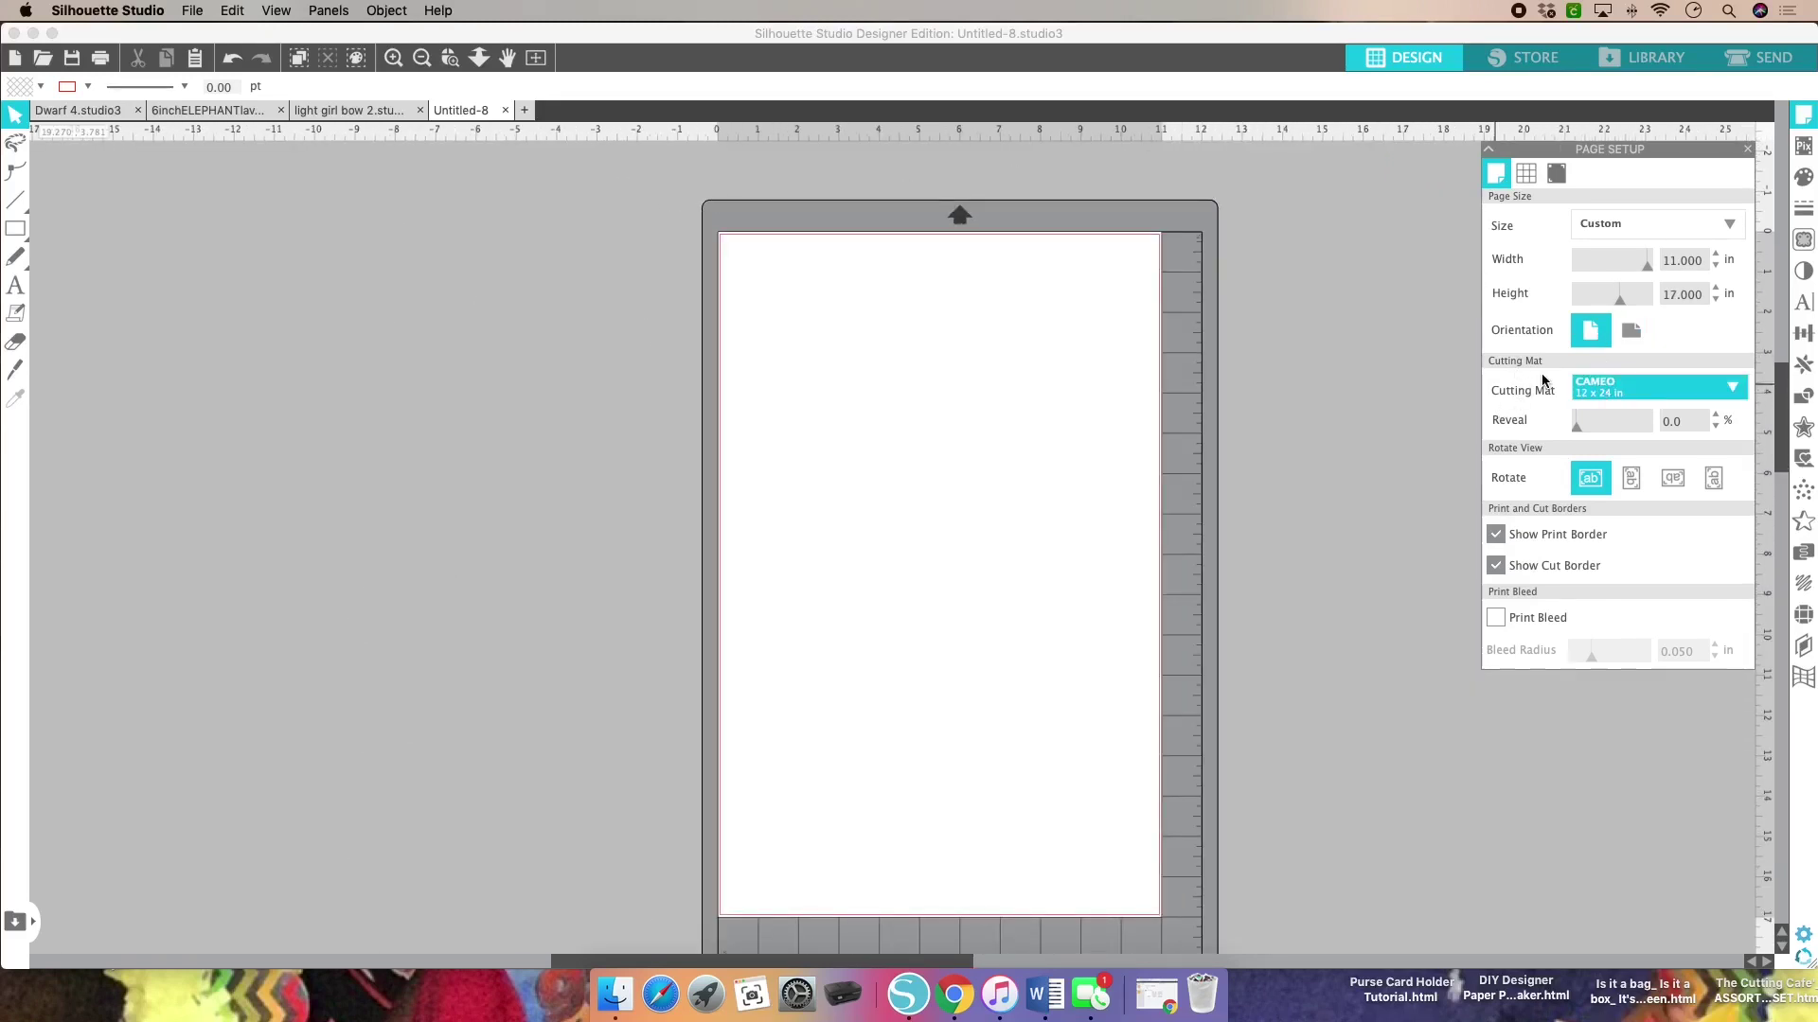
Step: Turn the print border and cut border off, then back on
{"action": "scroll", "coordinate": [1216, 312], "scroll_direction": "down", "scroll_amount": 2}
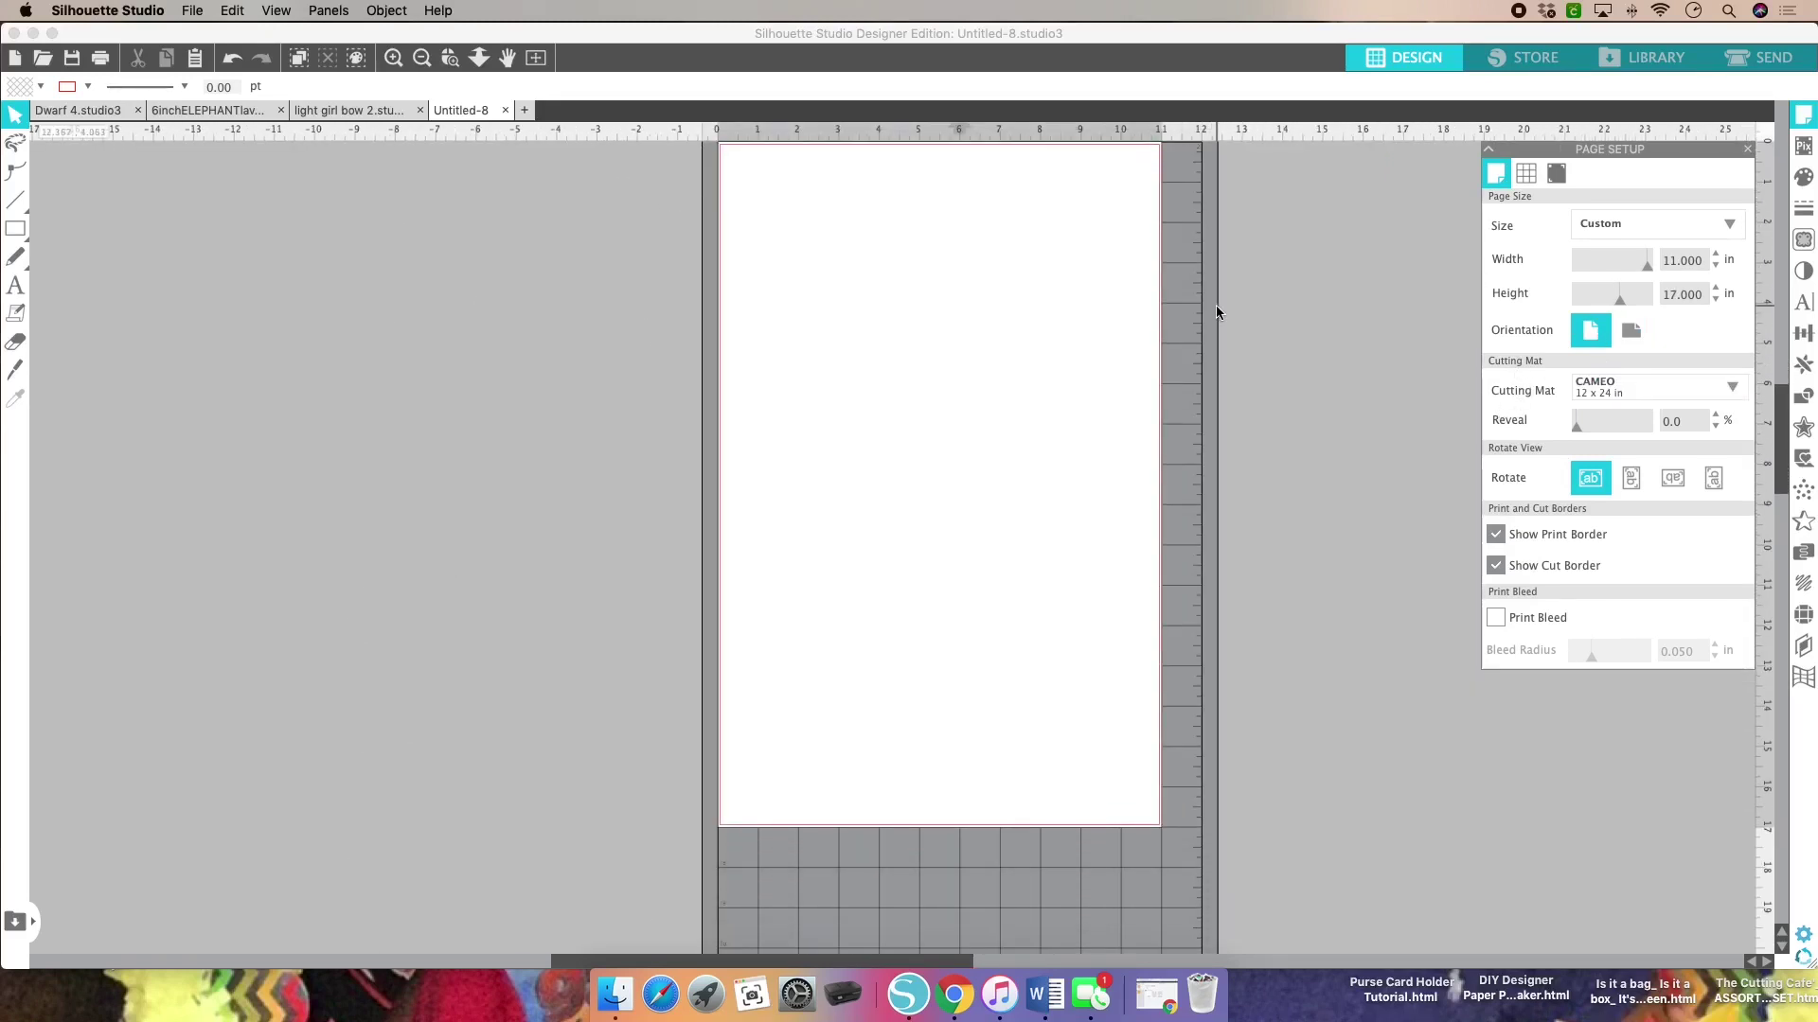
{"action": "scroll", "coordinate": [1217, 312], "scroll_direction": "up", "scroll_amount": 1}
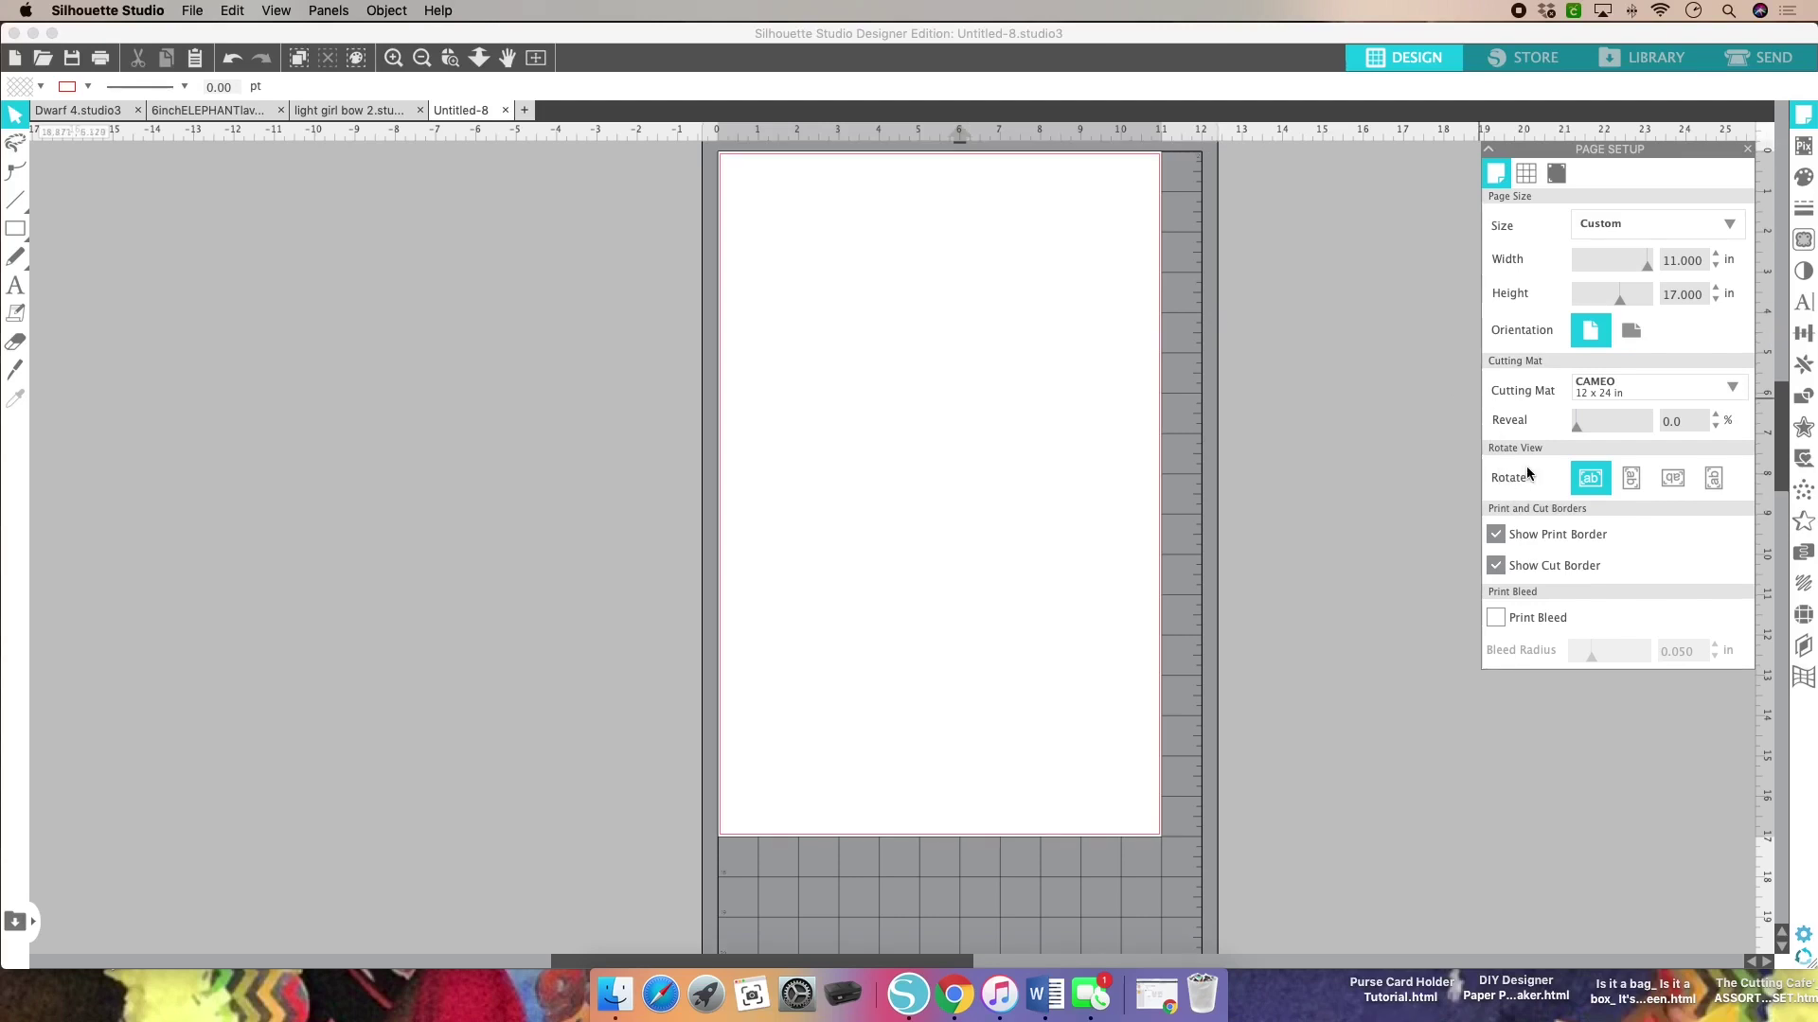
{"action": "left_click", "coordinate": [1498, 535]}
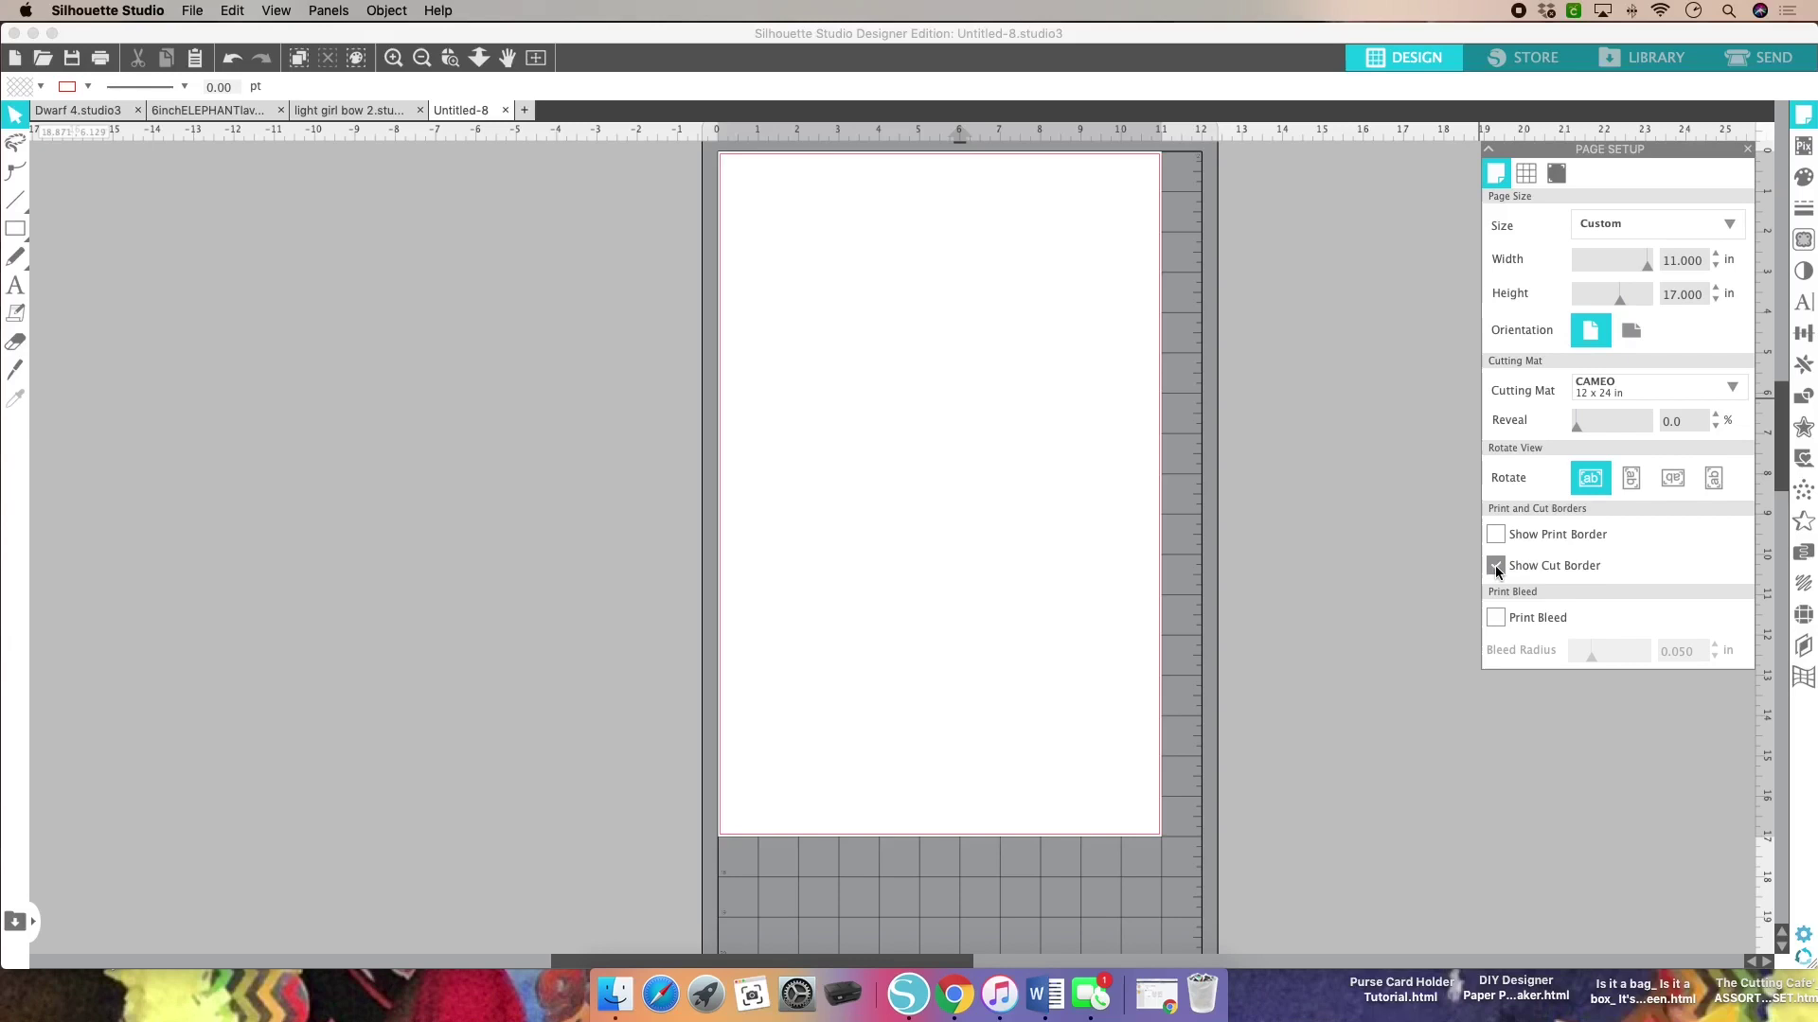
{"action": "left_click", "coordinate": [1498, 566]}
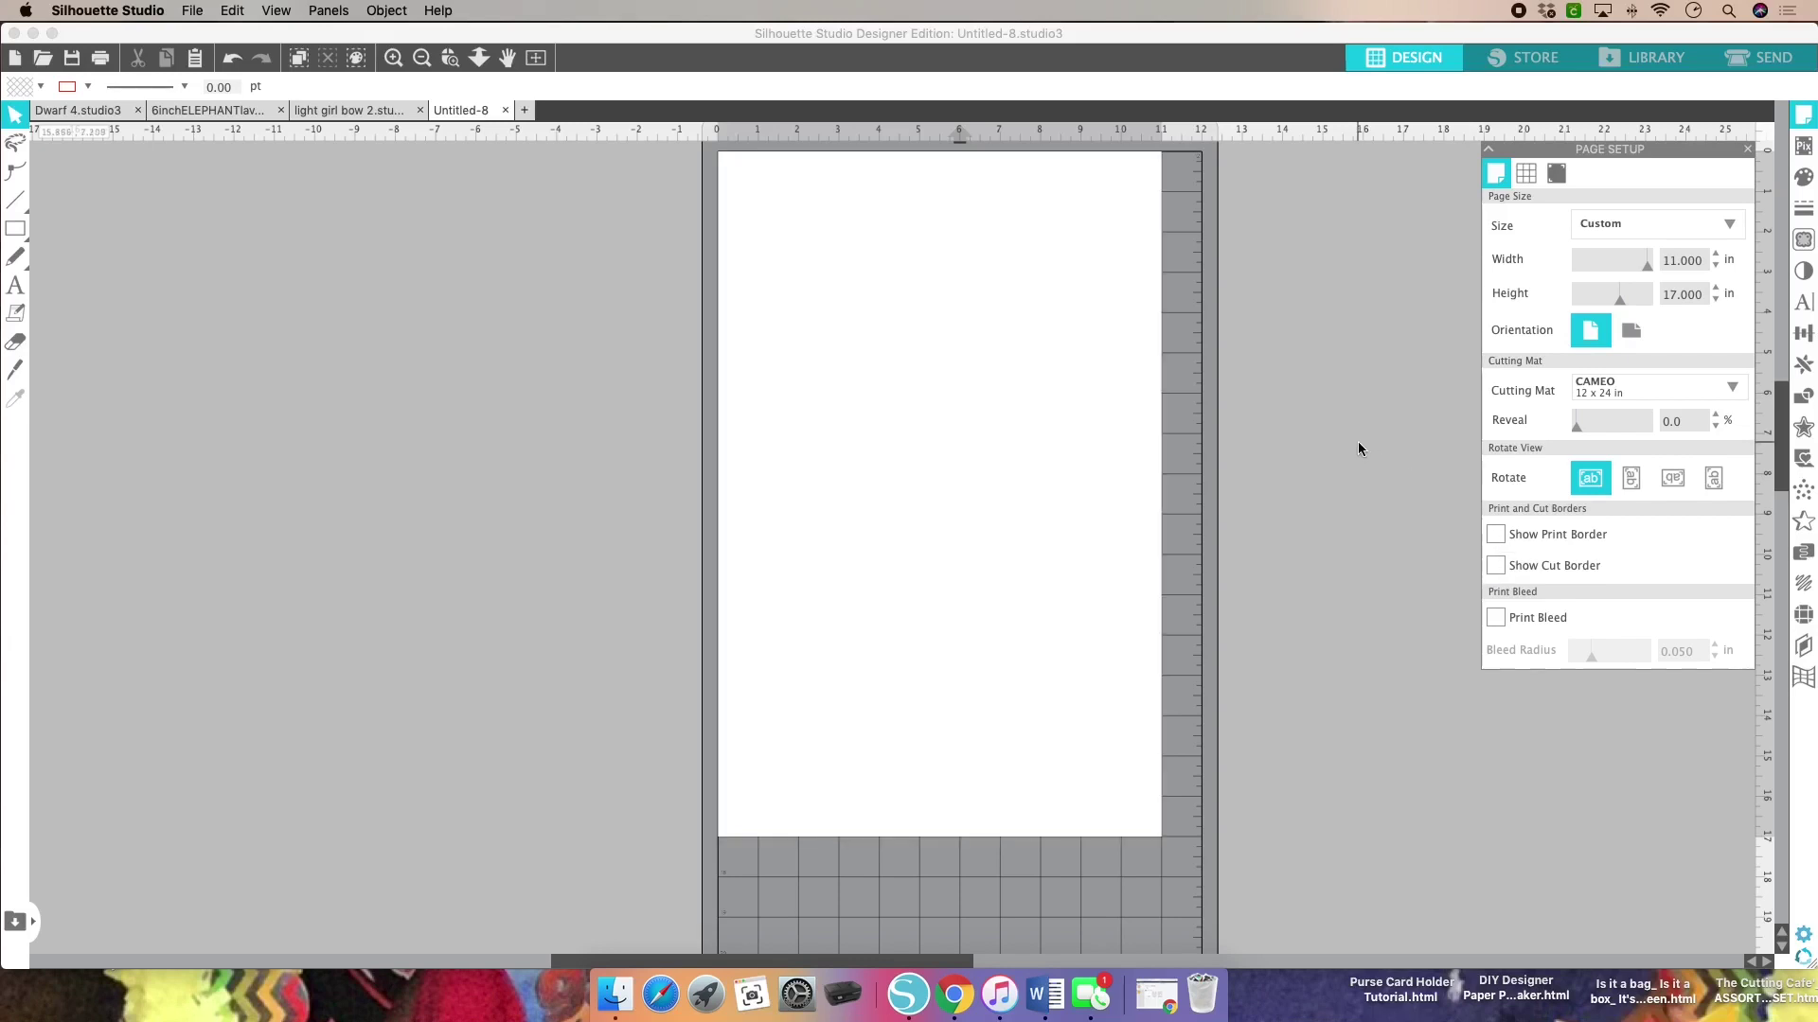
{"action": "scroll", "coordinate": [1341, 459], "scroll_direction": "up", "scroll_amount": 1}
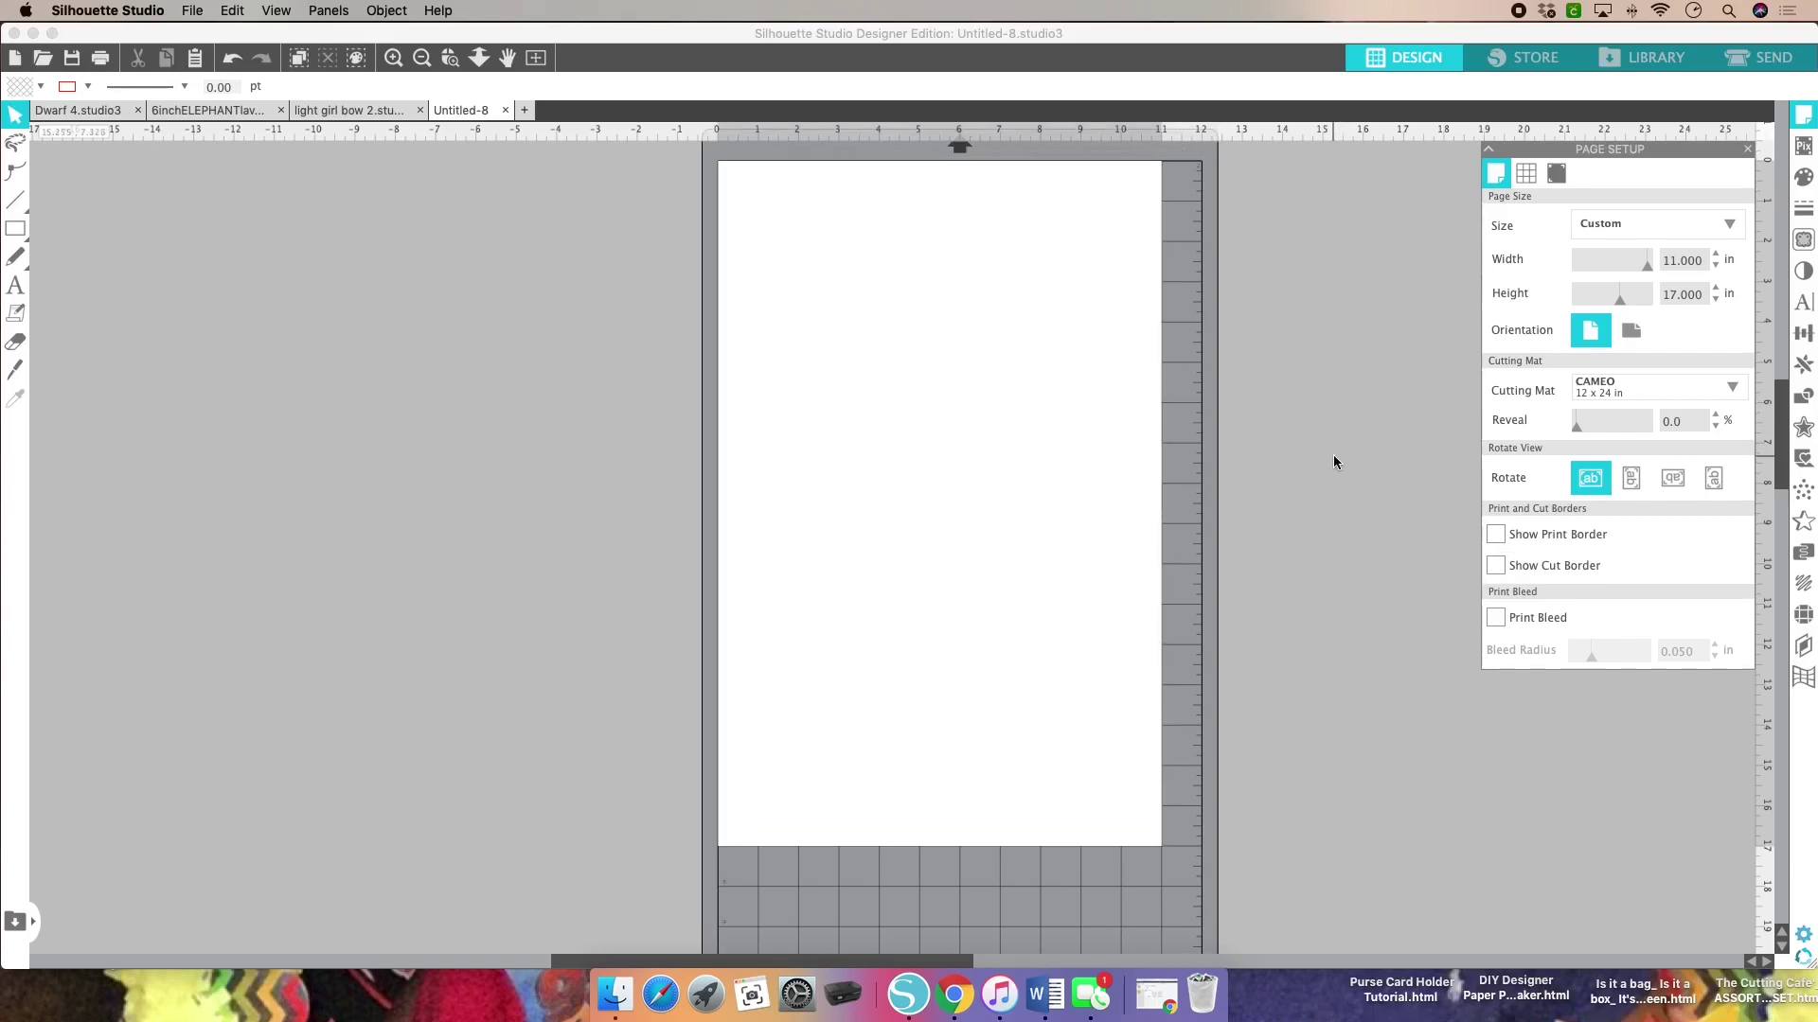
{"action": "scroll", "coordinate": [1335, 462], "scroll_direction": "up", "scroll_amount": 3}
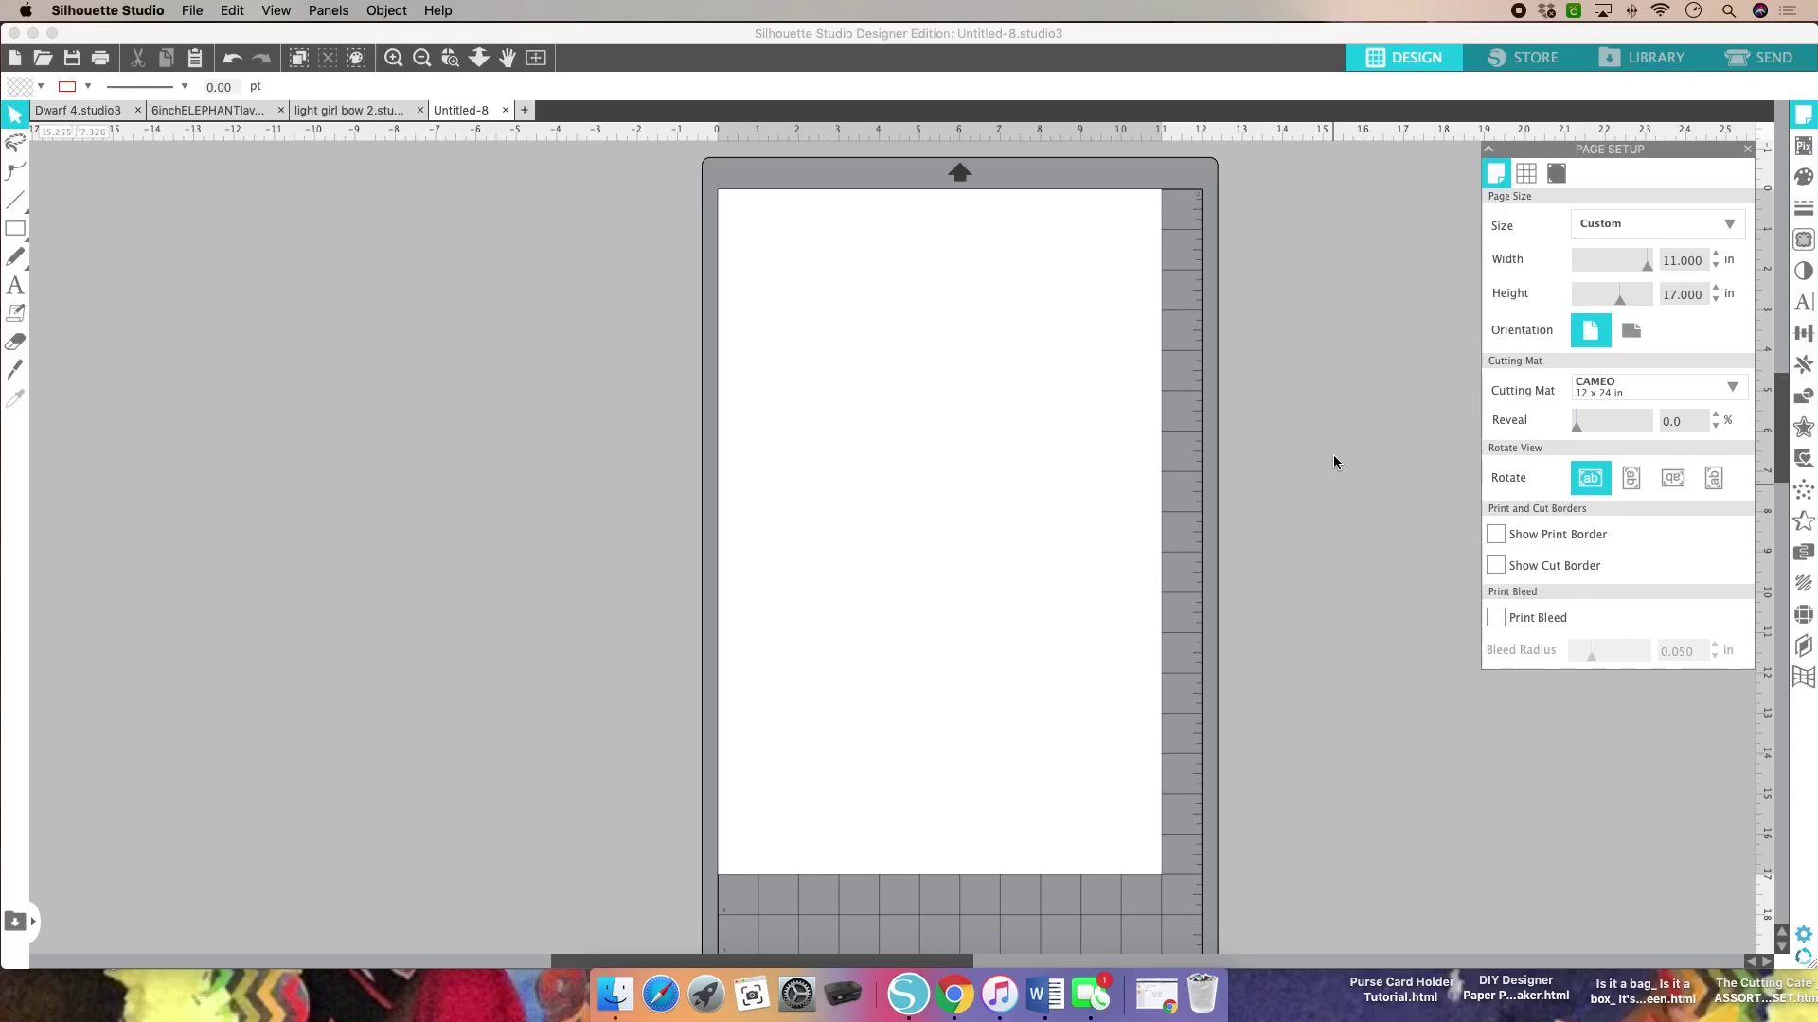
{"action": "scroll", "coordinate": [1334, 462], "scroll_direction": "right", "scroll_amount": 1}
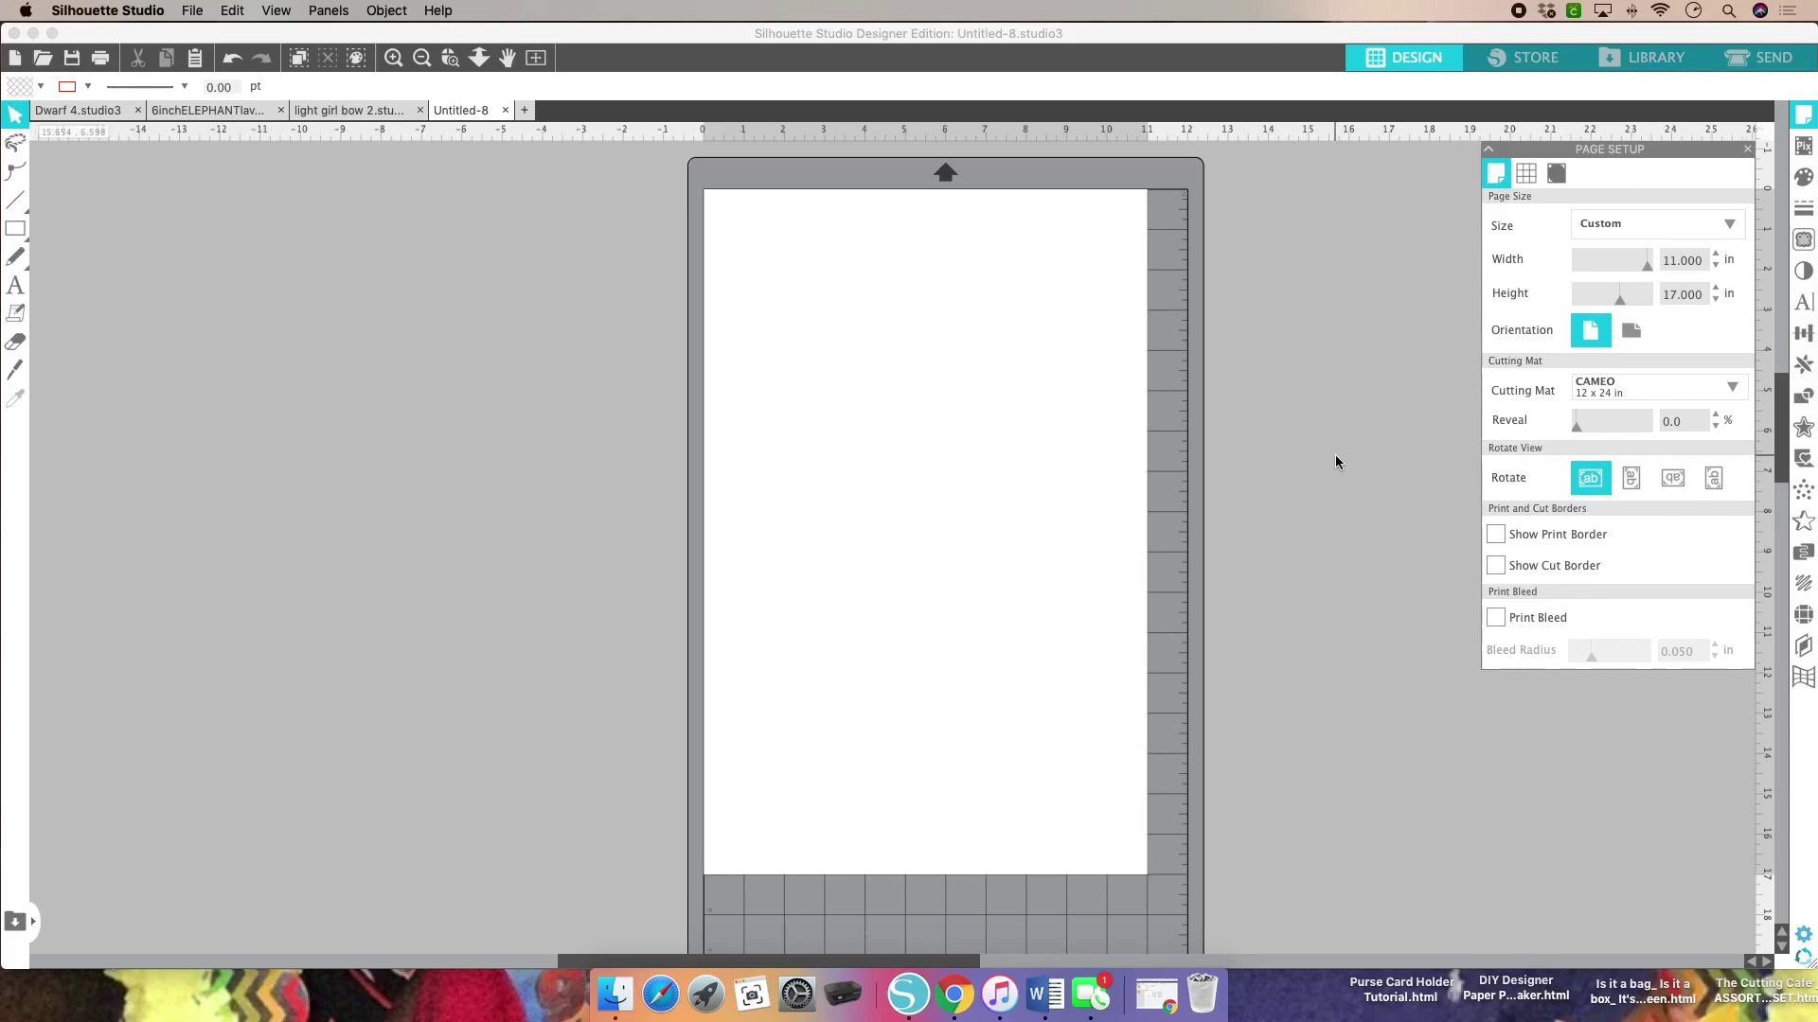
{"action": "left_click", "coordinate": [1496, 536]}
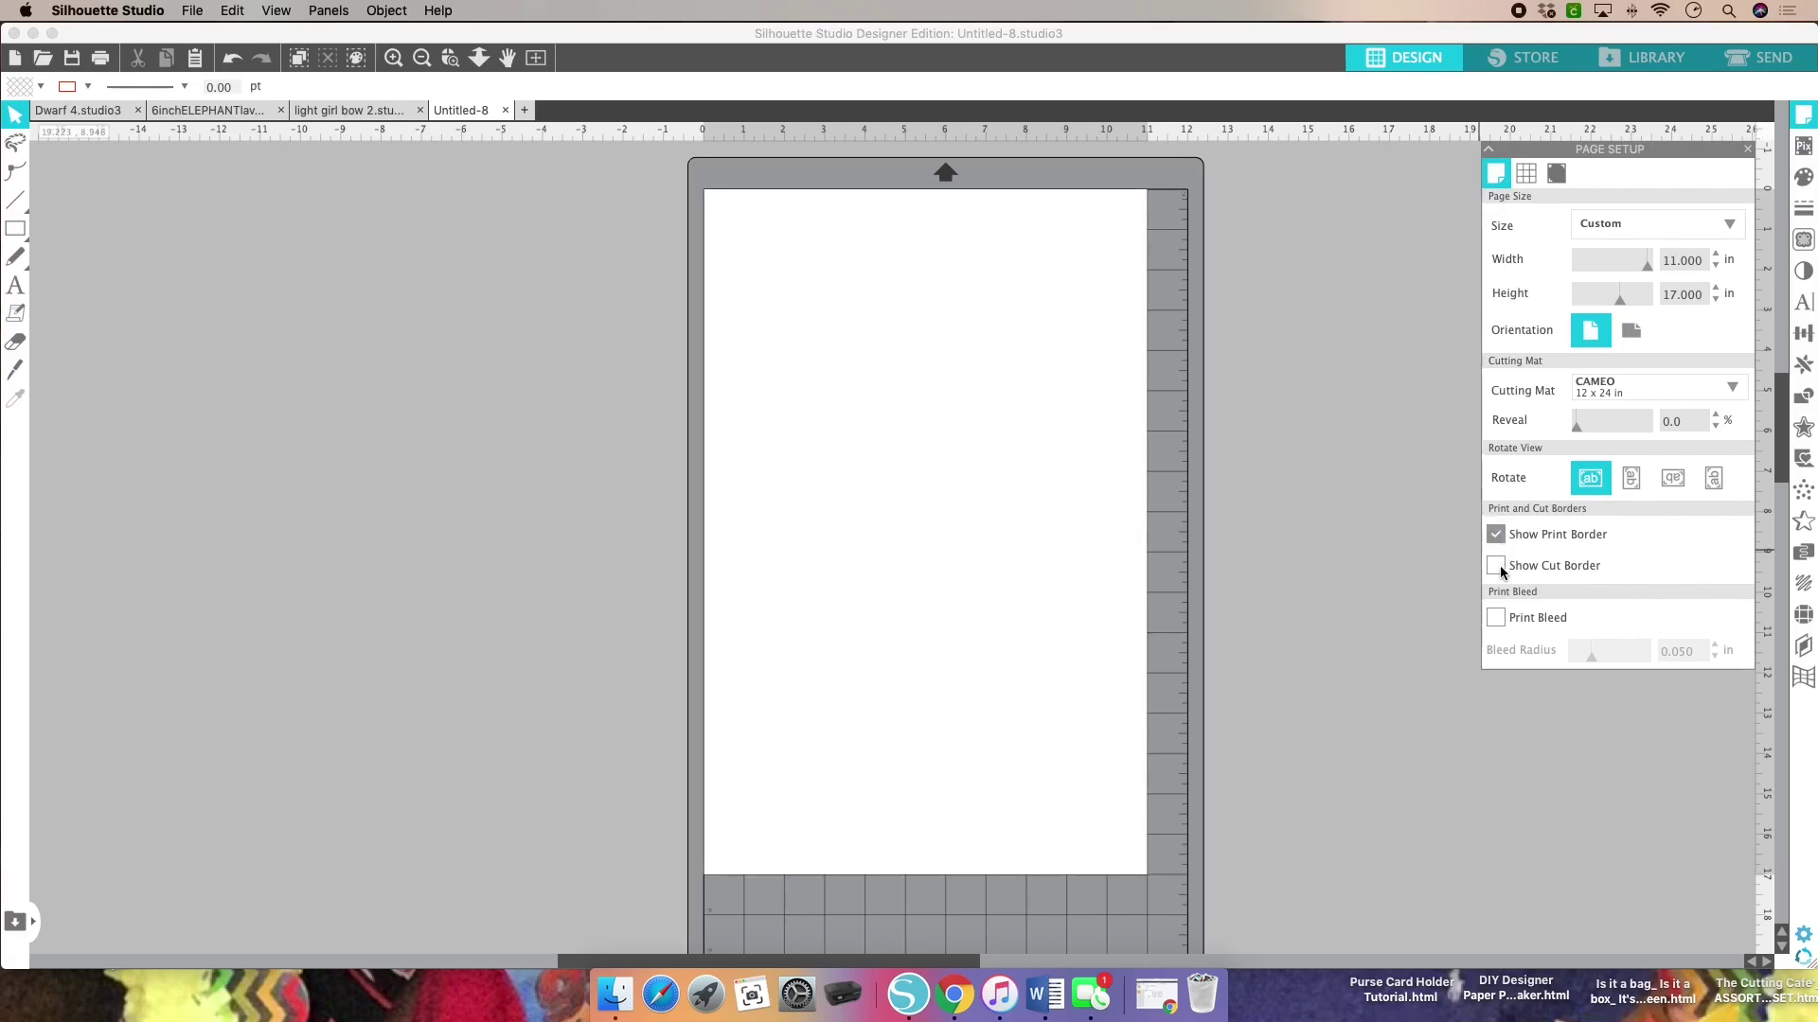
{"action": "left_click", "coordinate": [1496, 567]}
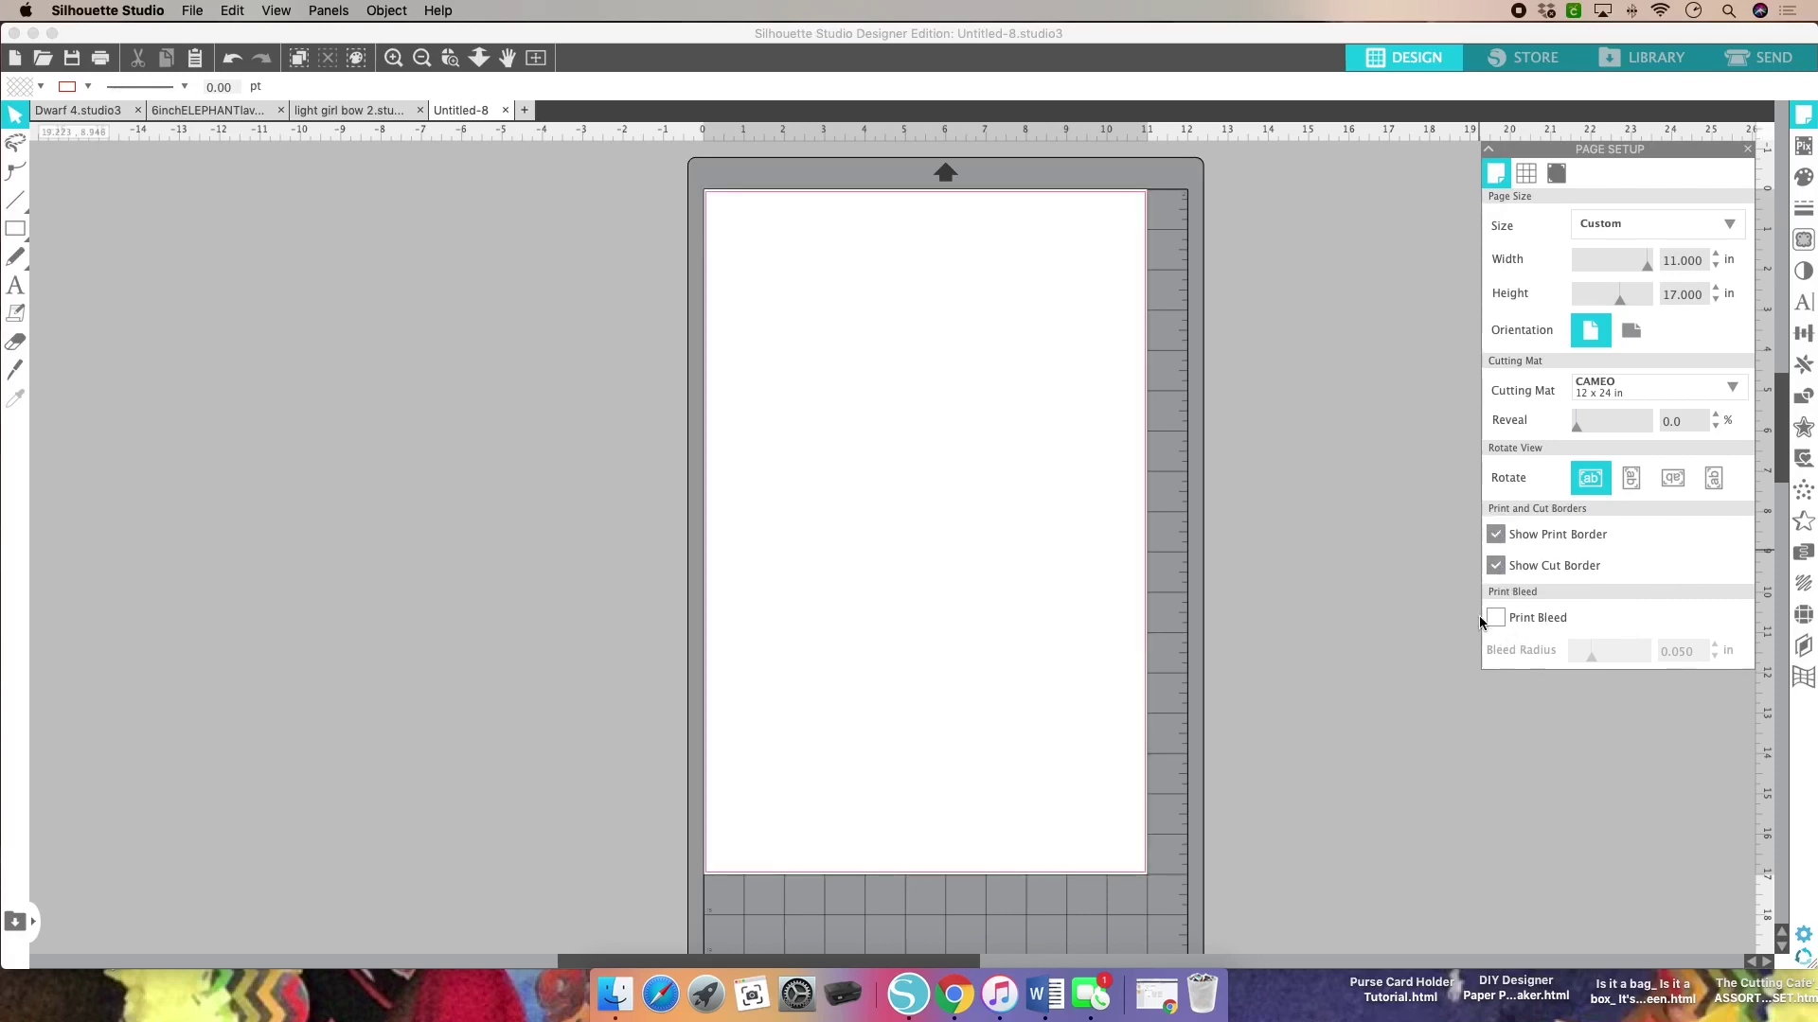
Step: Set the registration mark style to Type 1 so hatched marks frame the page
{"action": "left_click", "coordinate": [1555, 177]}
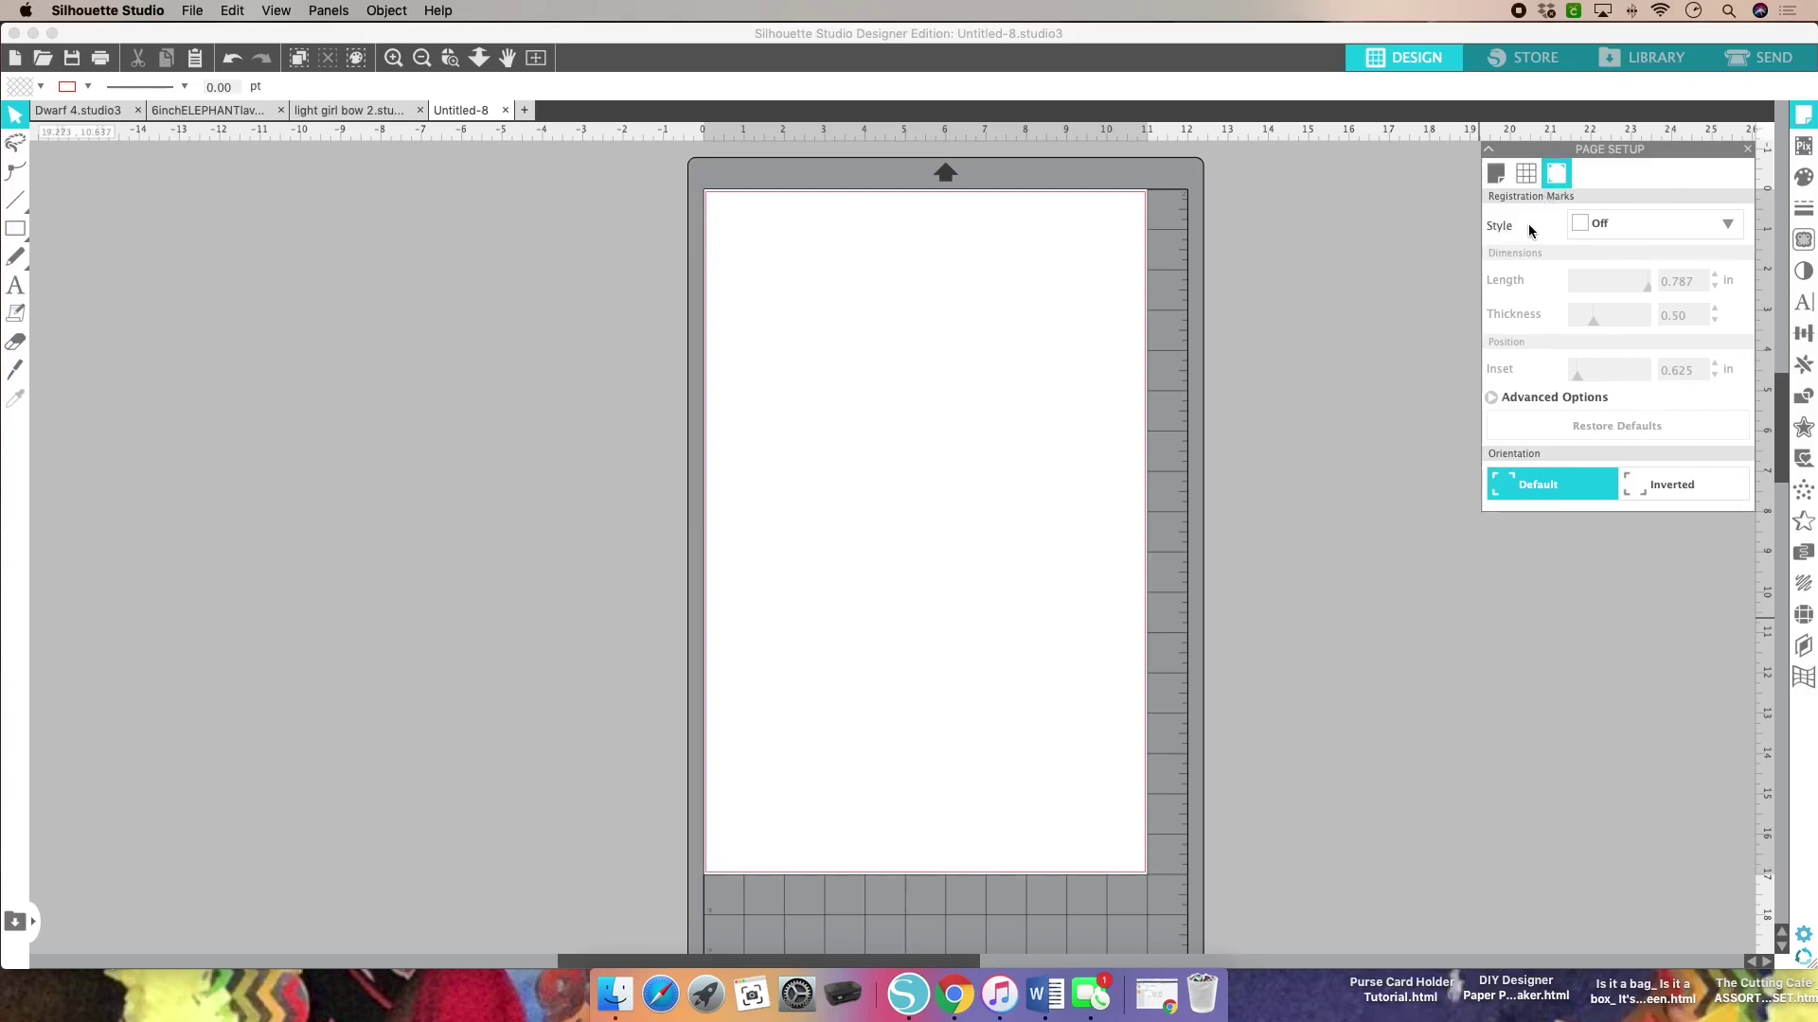
{"action": "left_click", "coordinate": [1617, 223]}
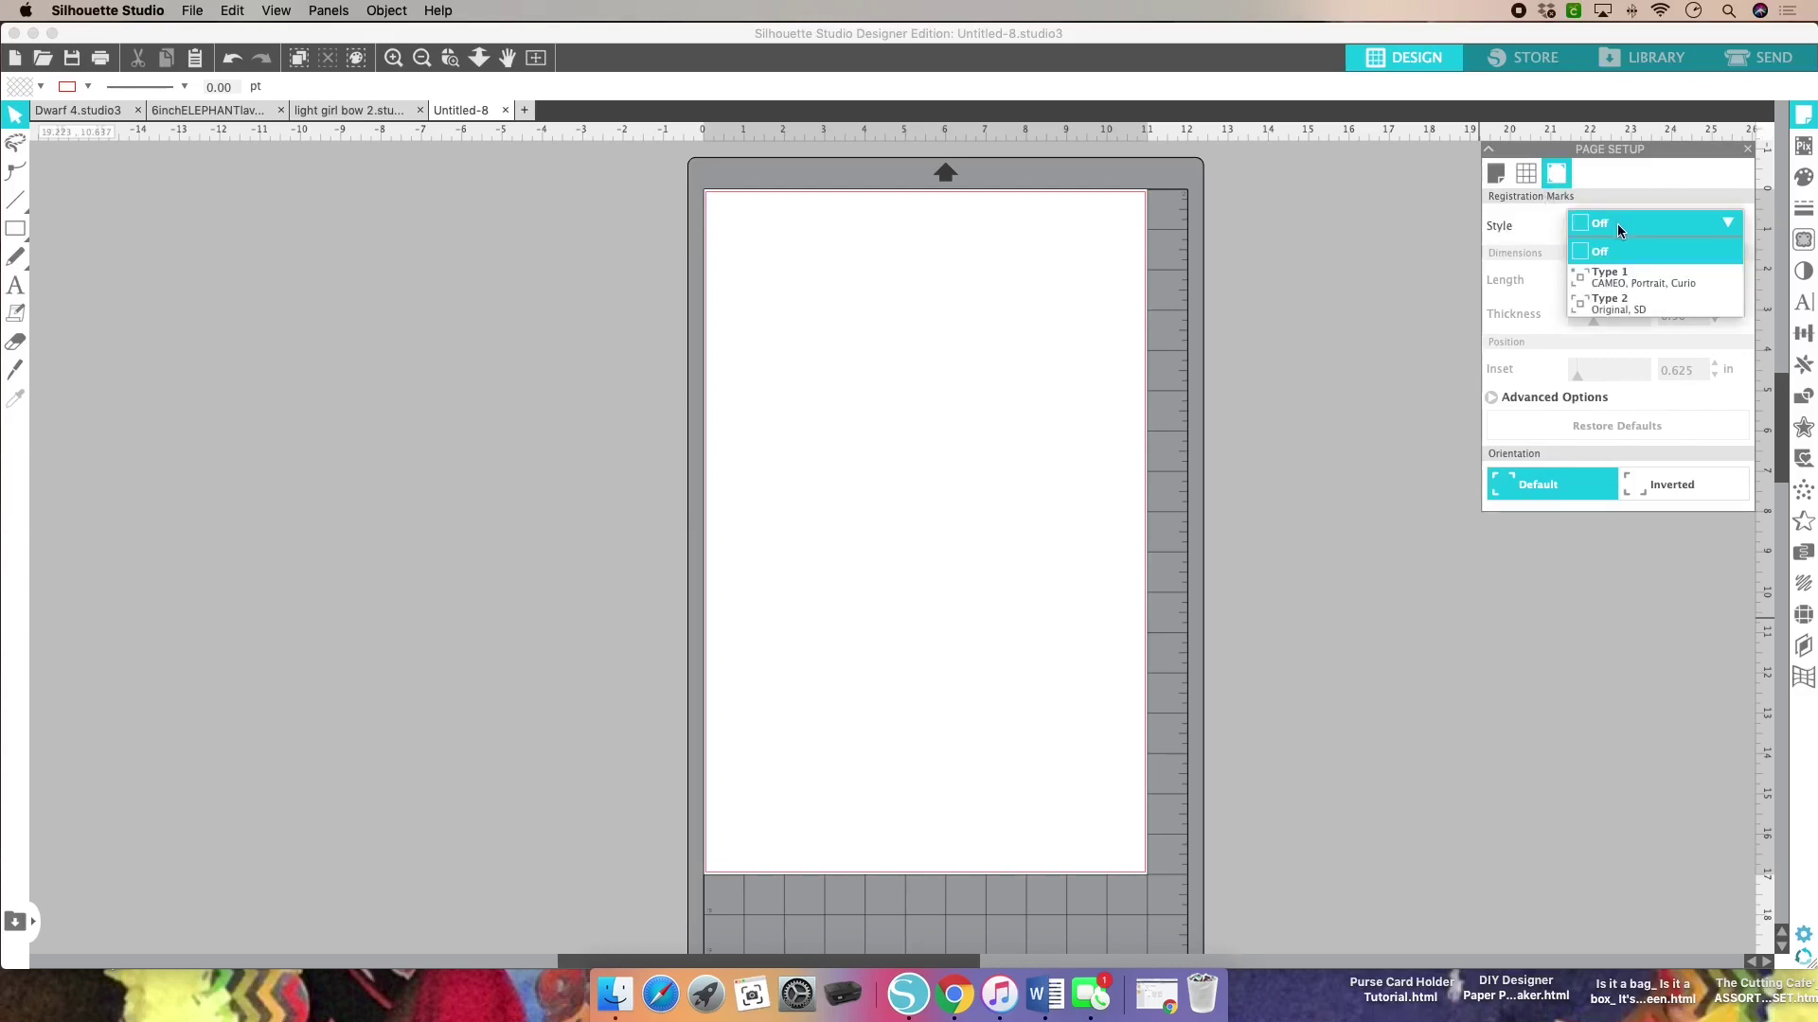
{"action": "left_click", "coordinate": [1615, 280]}
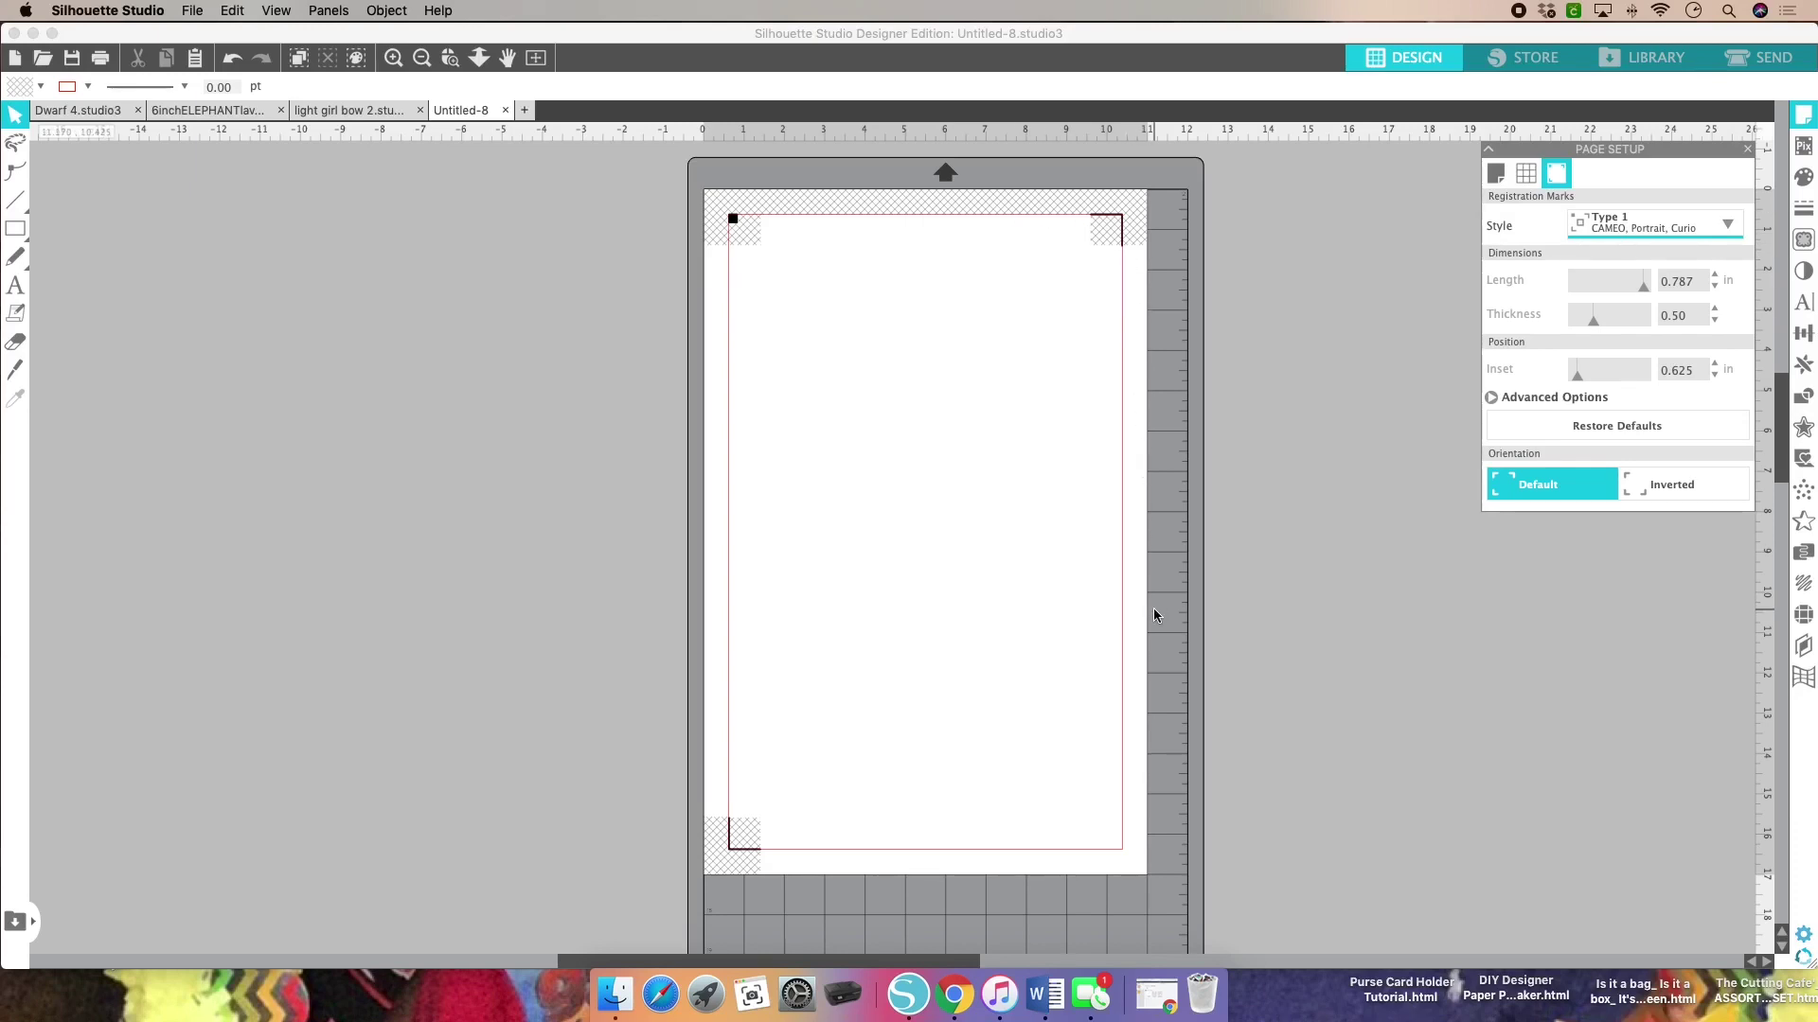
{"action": "scroll", "coordinate": [1153, 607], "scroll_direction": "left", "scroll_amount": 1}
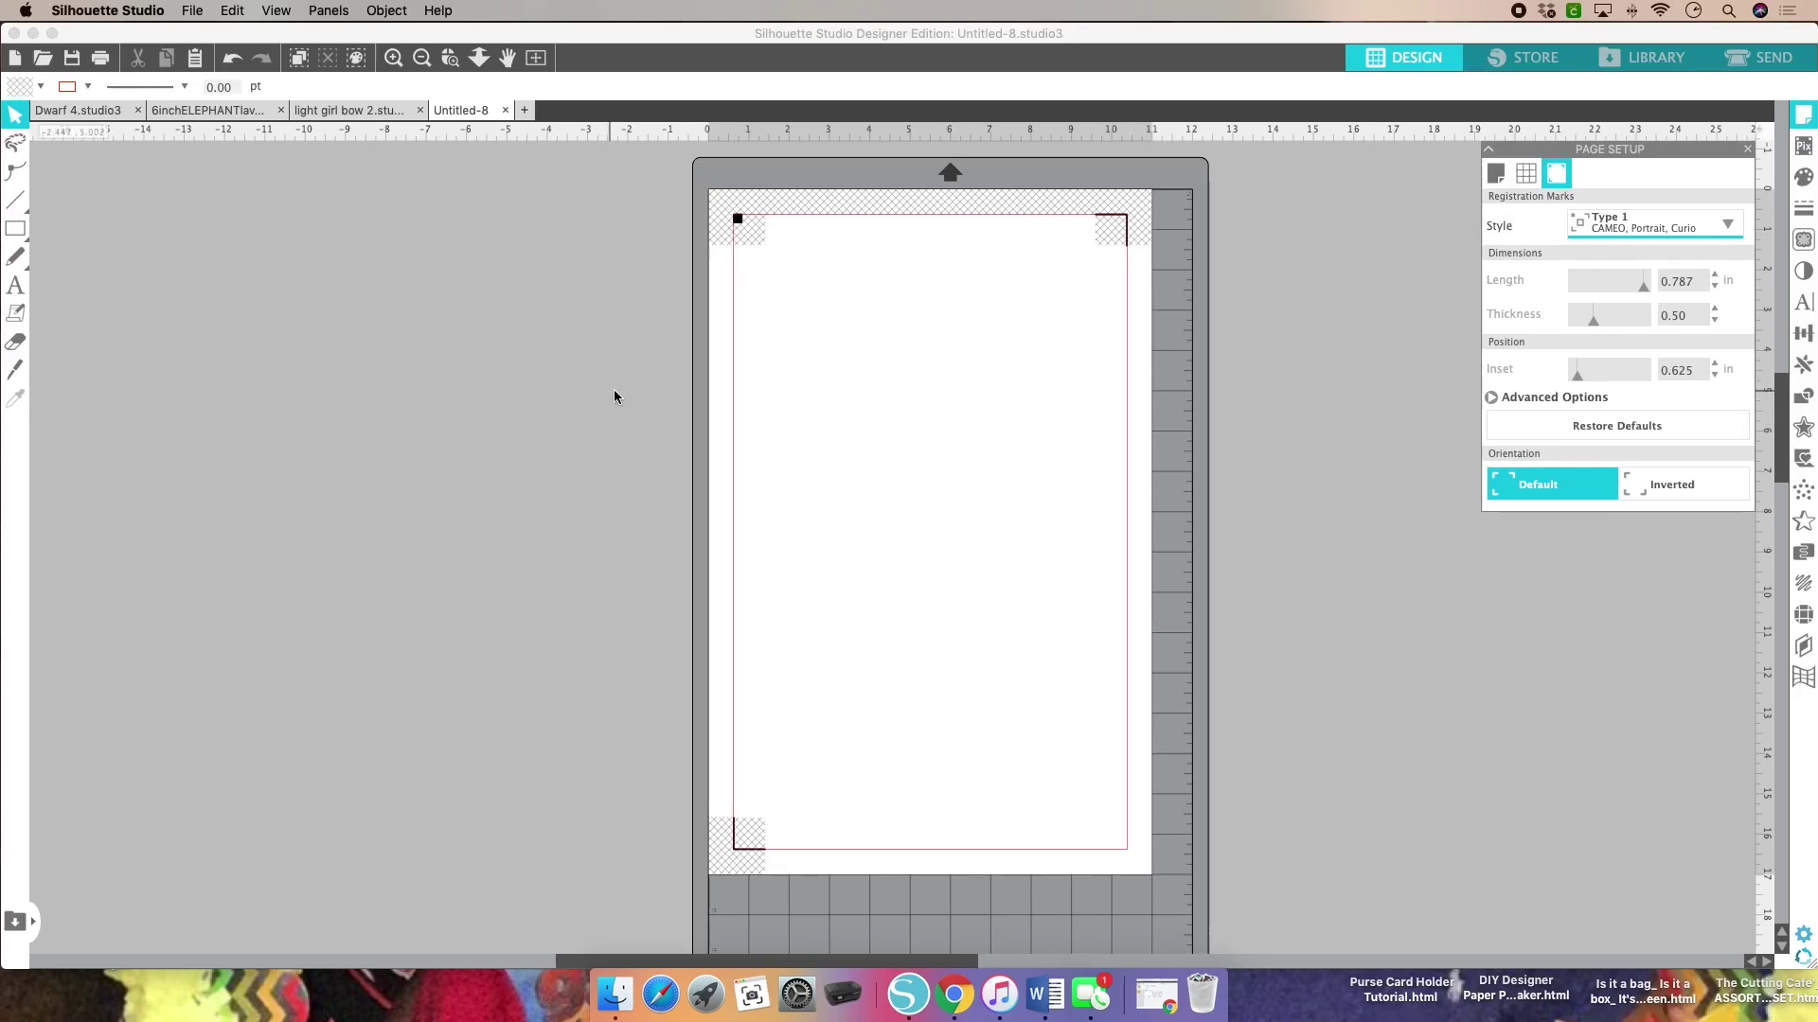
Step: Open the elephant image file and move it off the page to the left
{"action": "left_click", "coordinate": [42, 60]}
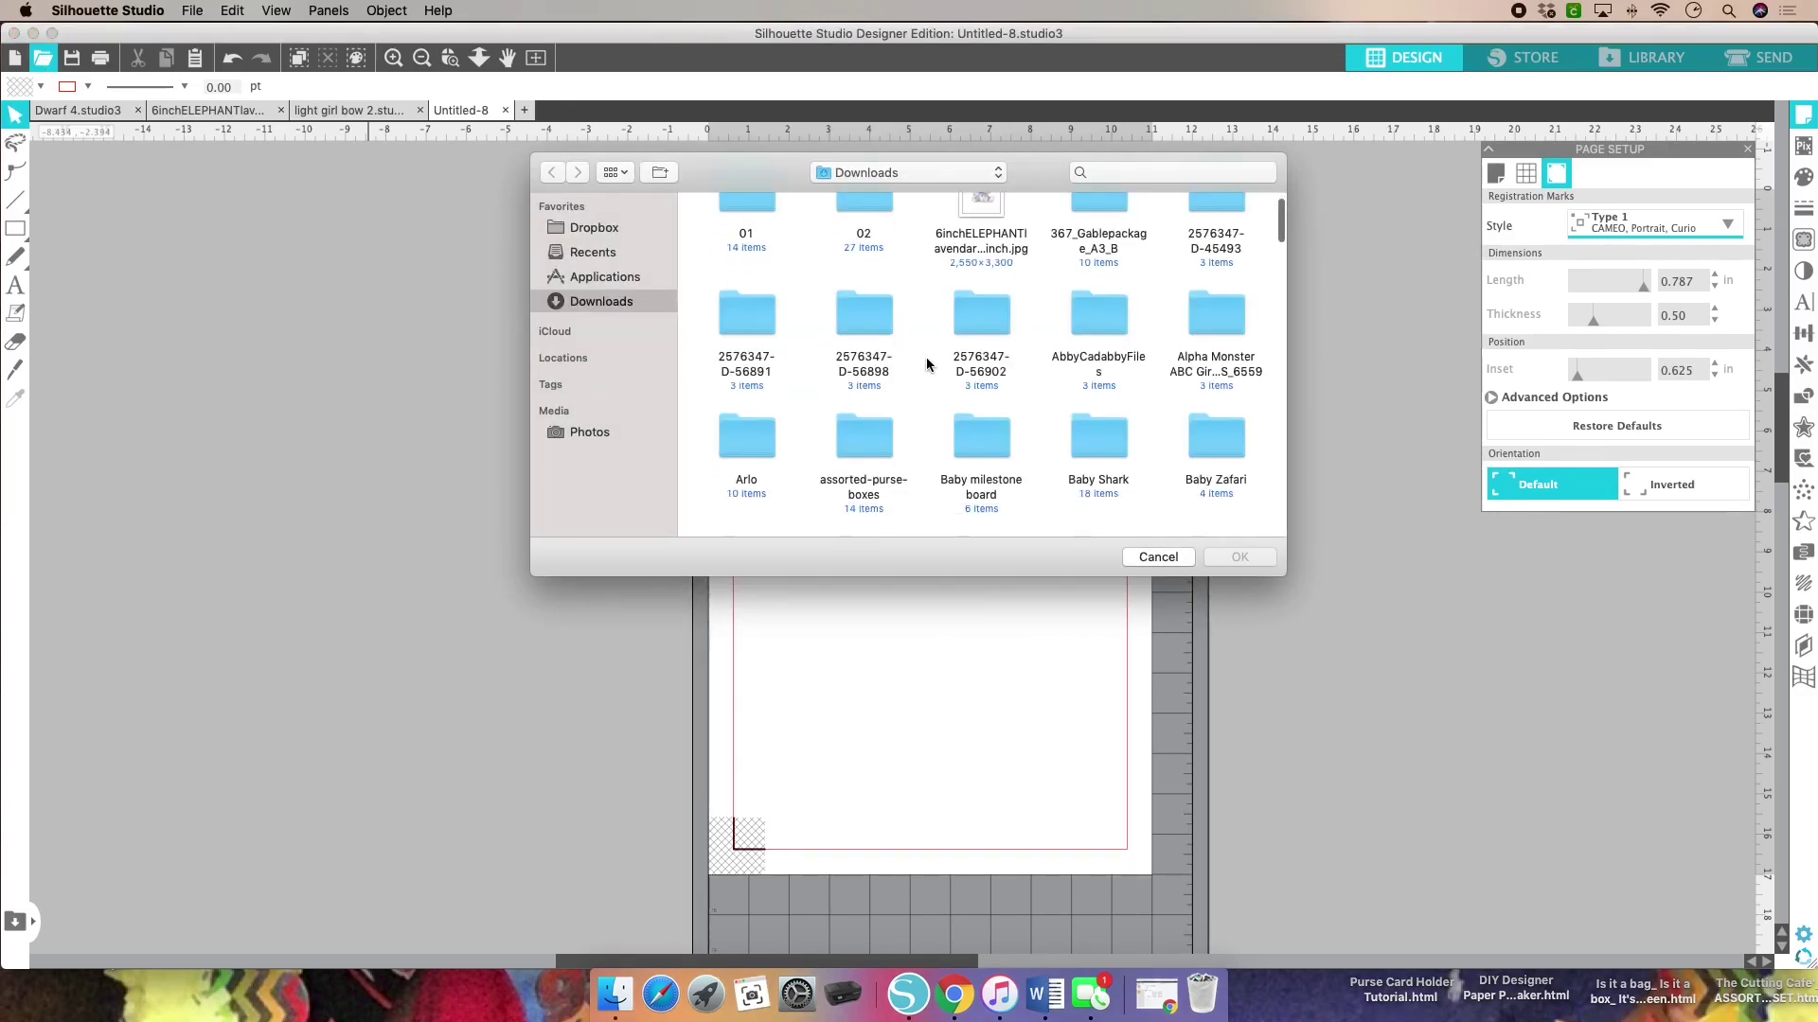
{"action": "left_click", "coordinate": [992, 230]}
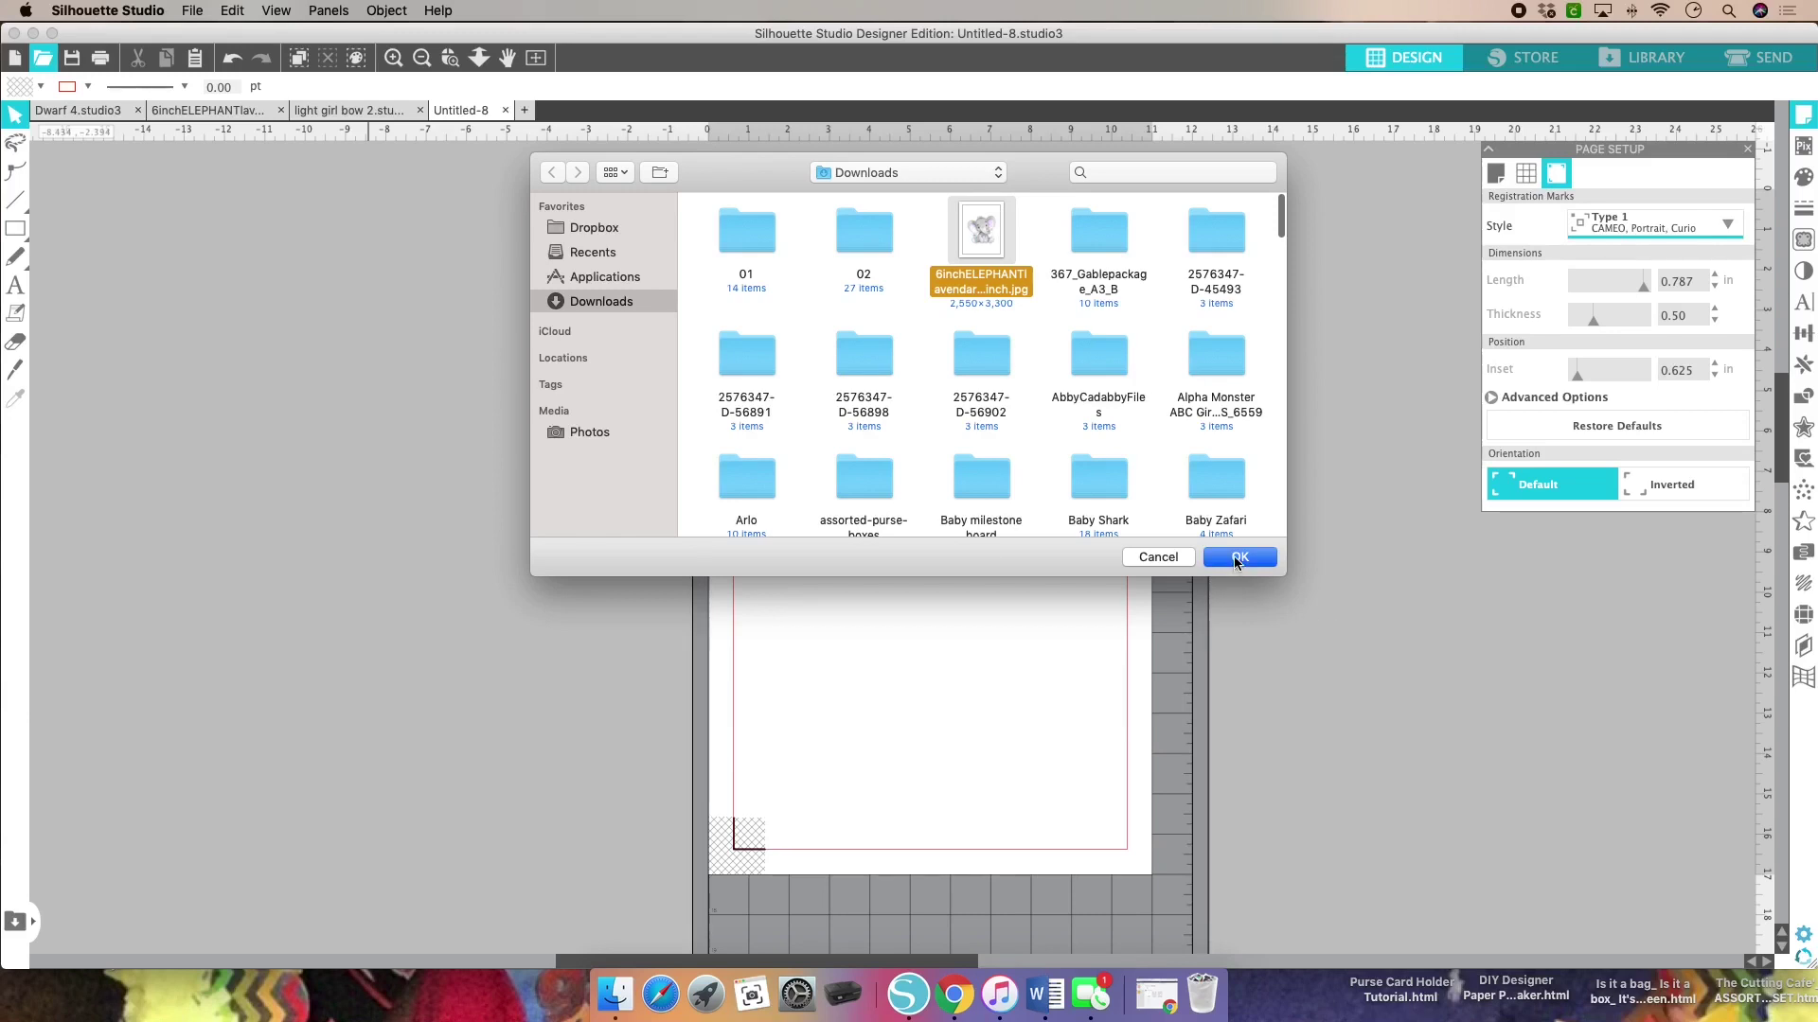
{"action": "left_click", "coordinate": [1239, 559]}
{"action": "left_click_drag", "start_coordinate": [914, 371], "coordinate": [286, 413]}
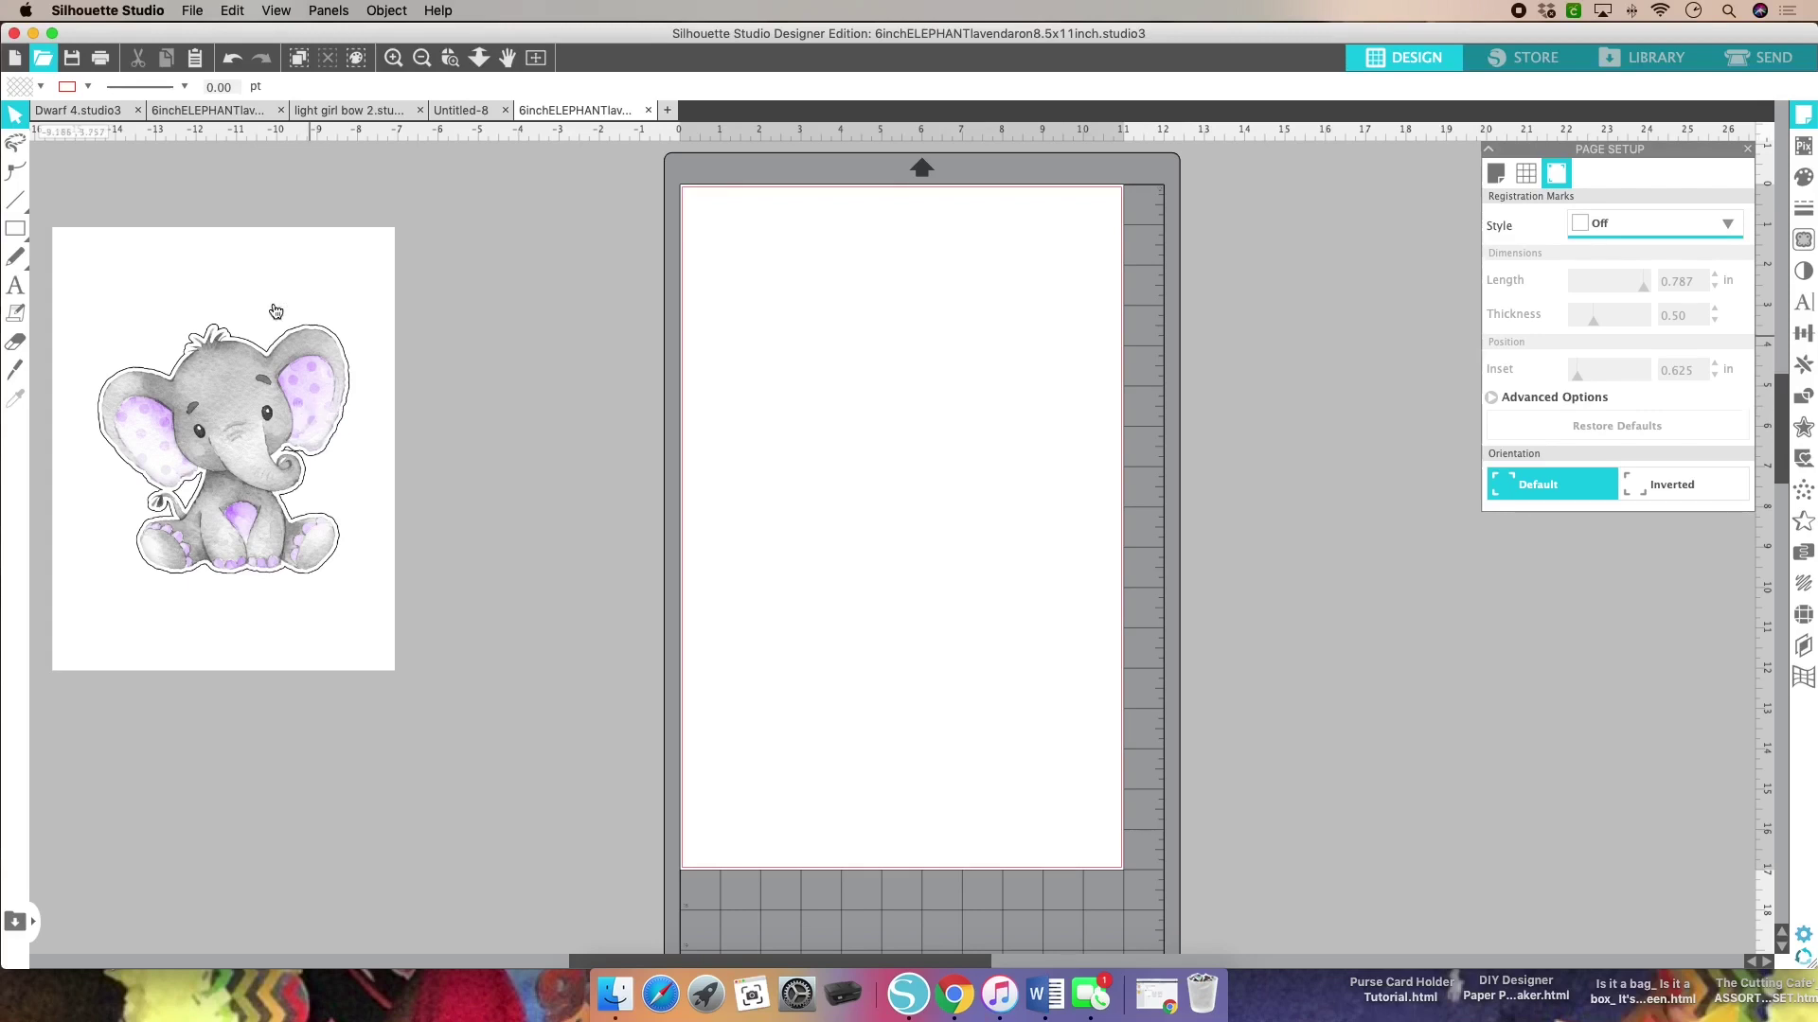
Step: Merge the pink-outfit baby PNG into the document and place it beside the elephant
{"action": "scroll", "coordinate": [241, 304], "scroll_direction": "down", "scroll_amount": 1}
{"action": "left_click", "coordinate": [192, 14]}
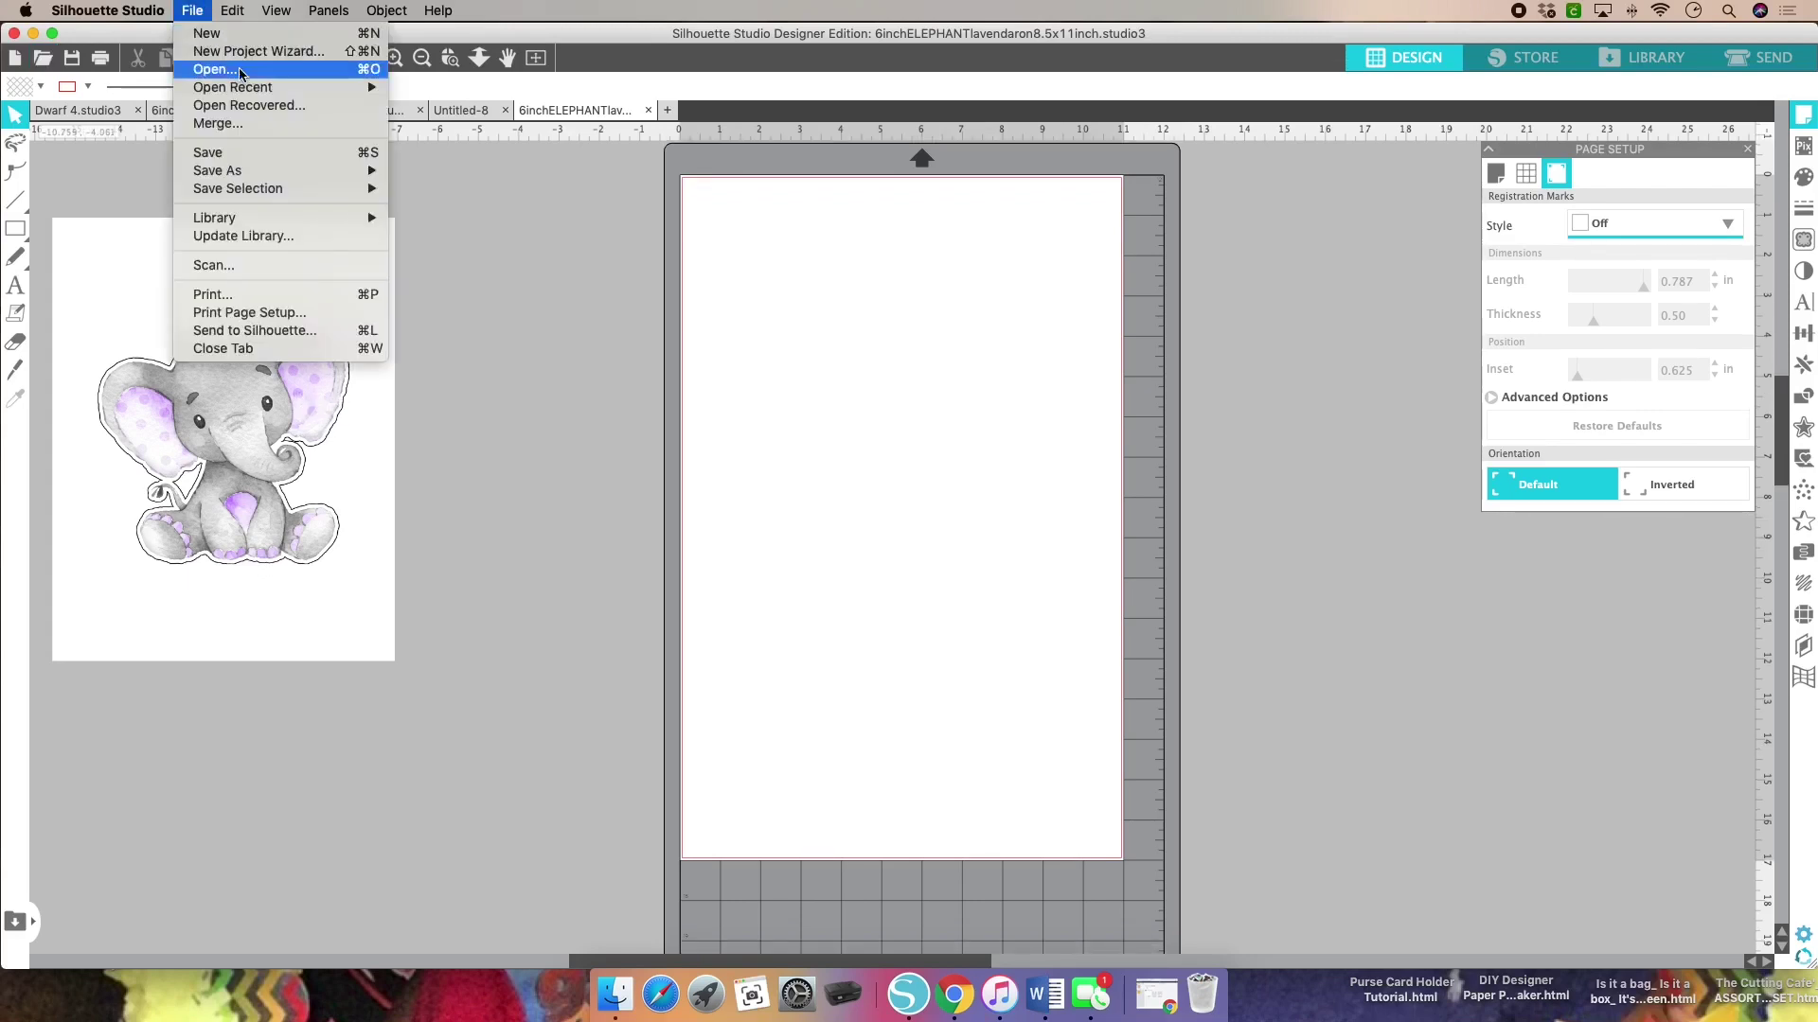
{"action": "left_click", "coordinate": [224, 130]}
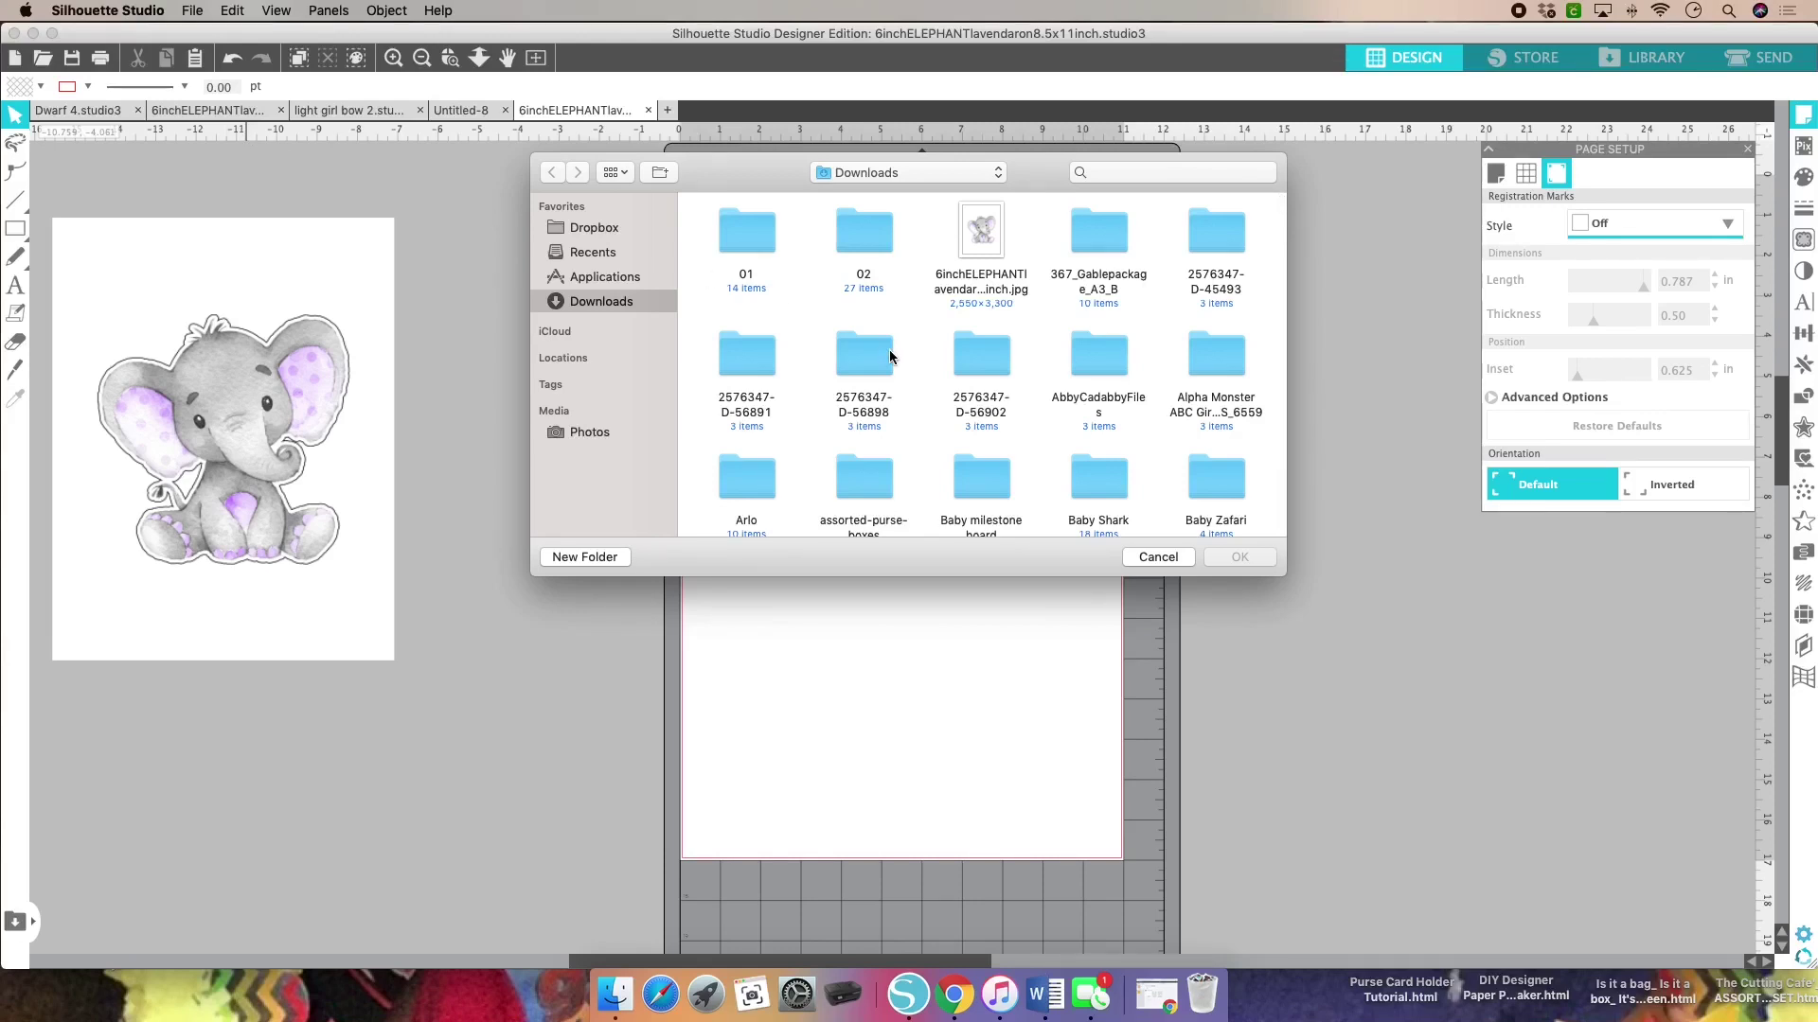
{"action": "scroll", "coordinate": [890, 356], "scroll_direction": "down", "scroll_amount": 3}
{"action": "scroll", "coordinate": [890, 356], "scroll_direction": "down", "scroll_amount": 10}
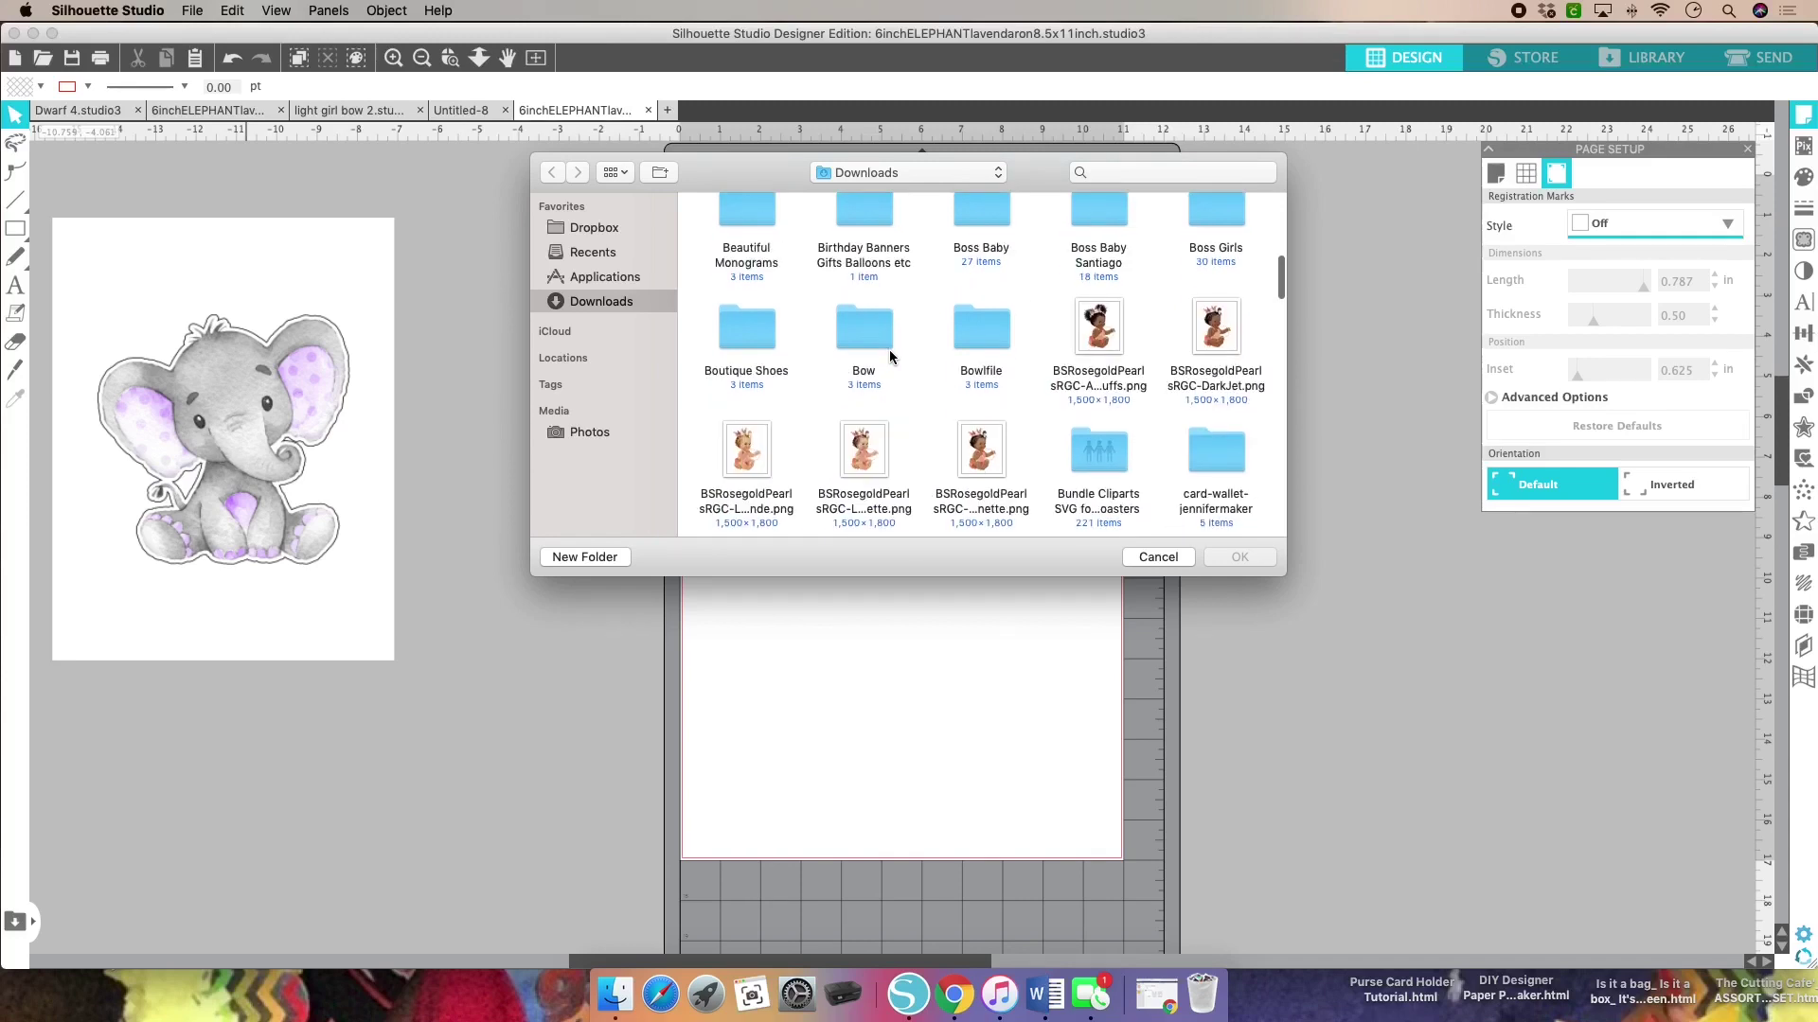
{"action": "left_click", "coordinate": [1098, 326]}
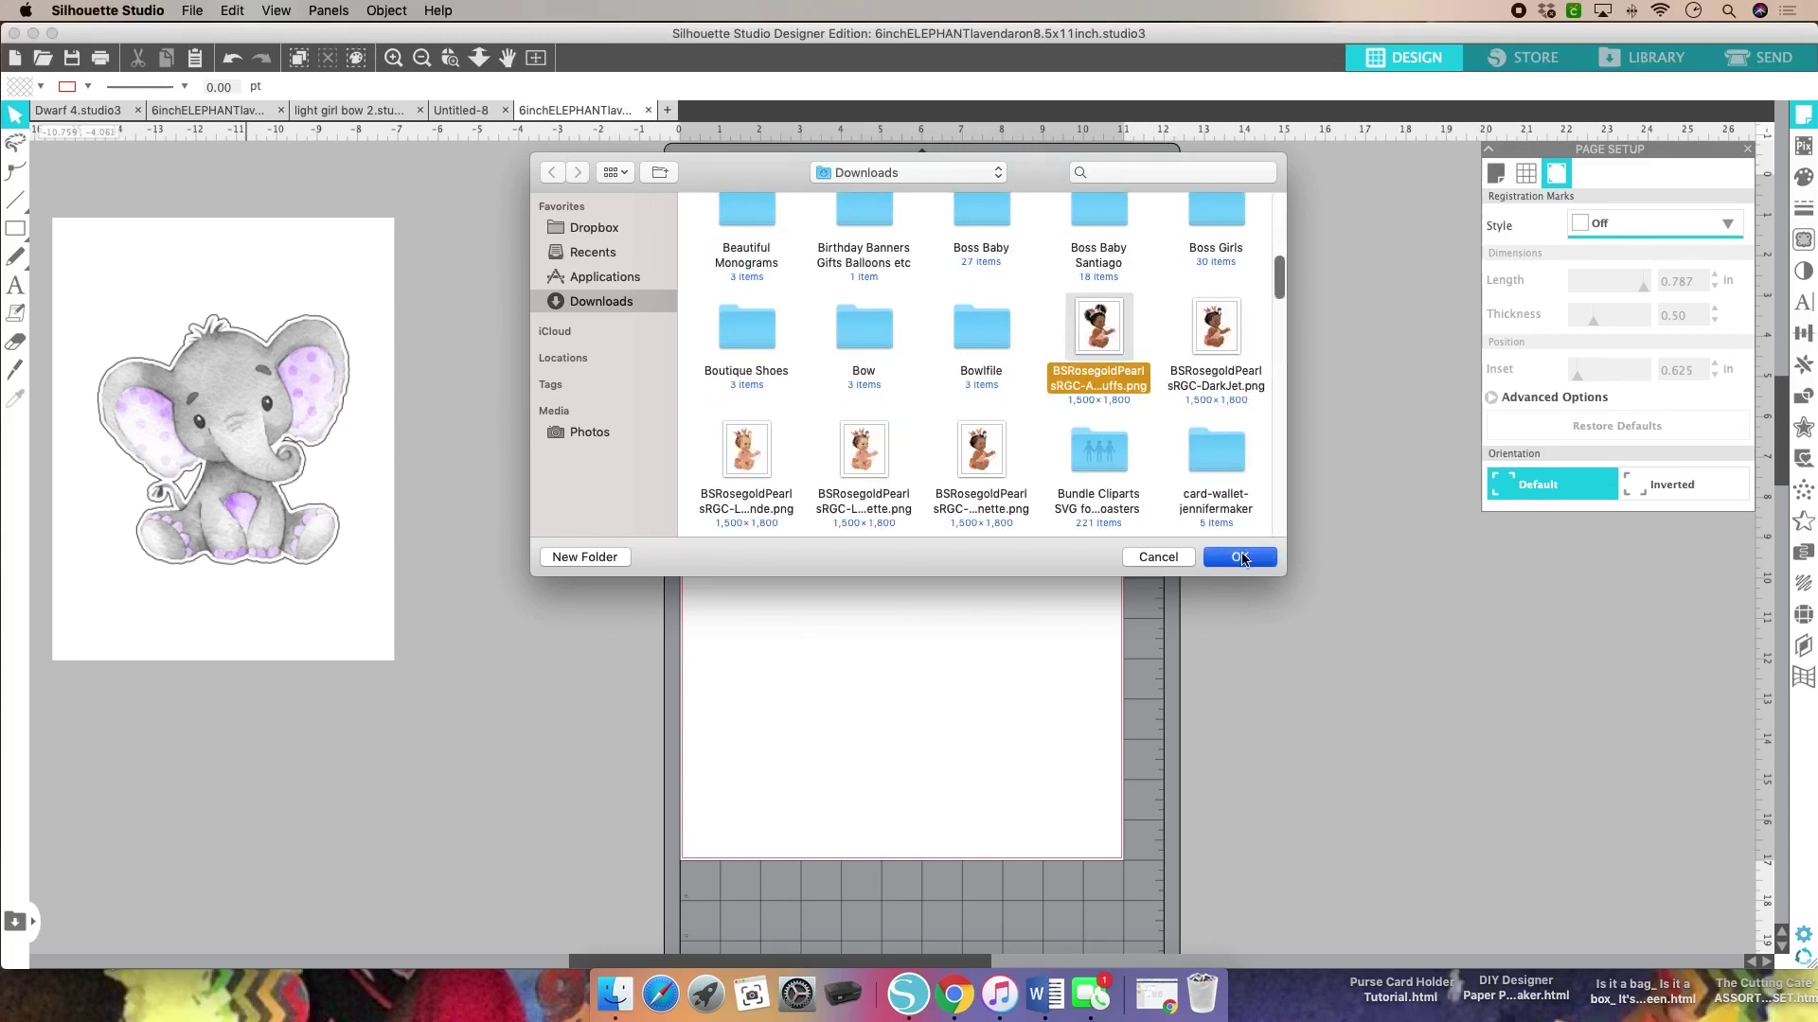
{"action": "left_click", "coordinate": [1242, 557]}
{"action": "left_click_drag", "start_coordinate": [816, 257], "coordinate": [539, 280]}
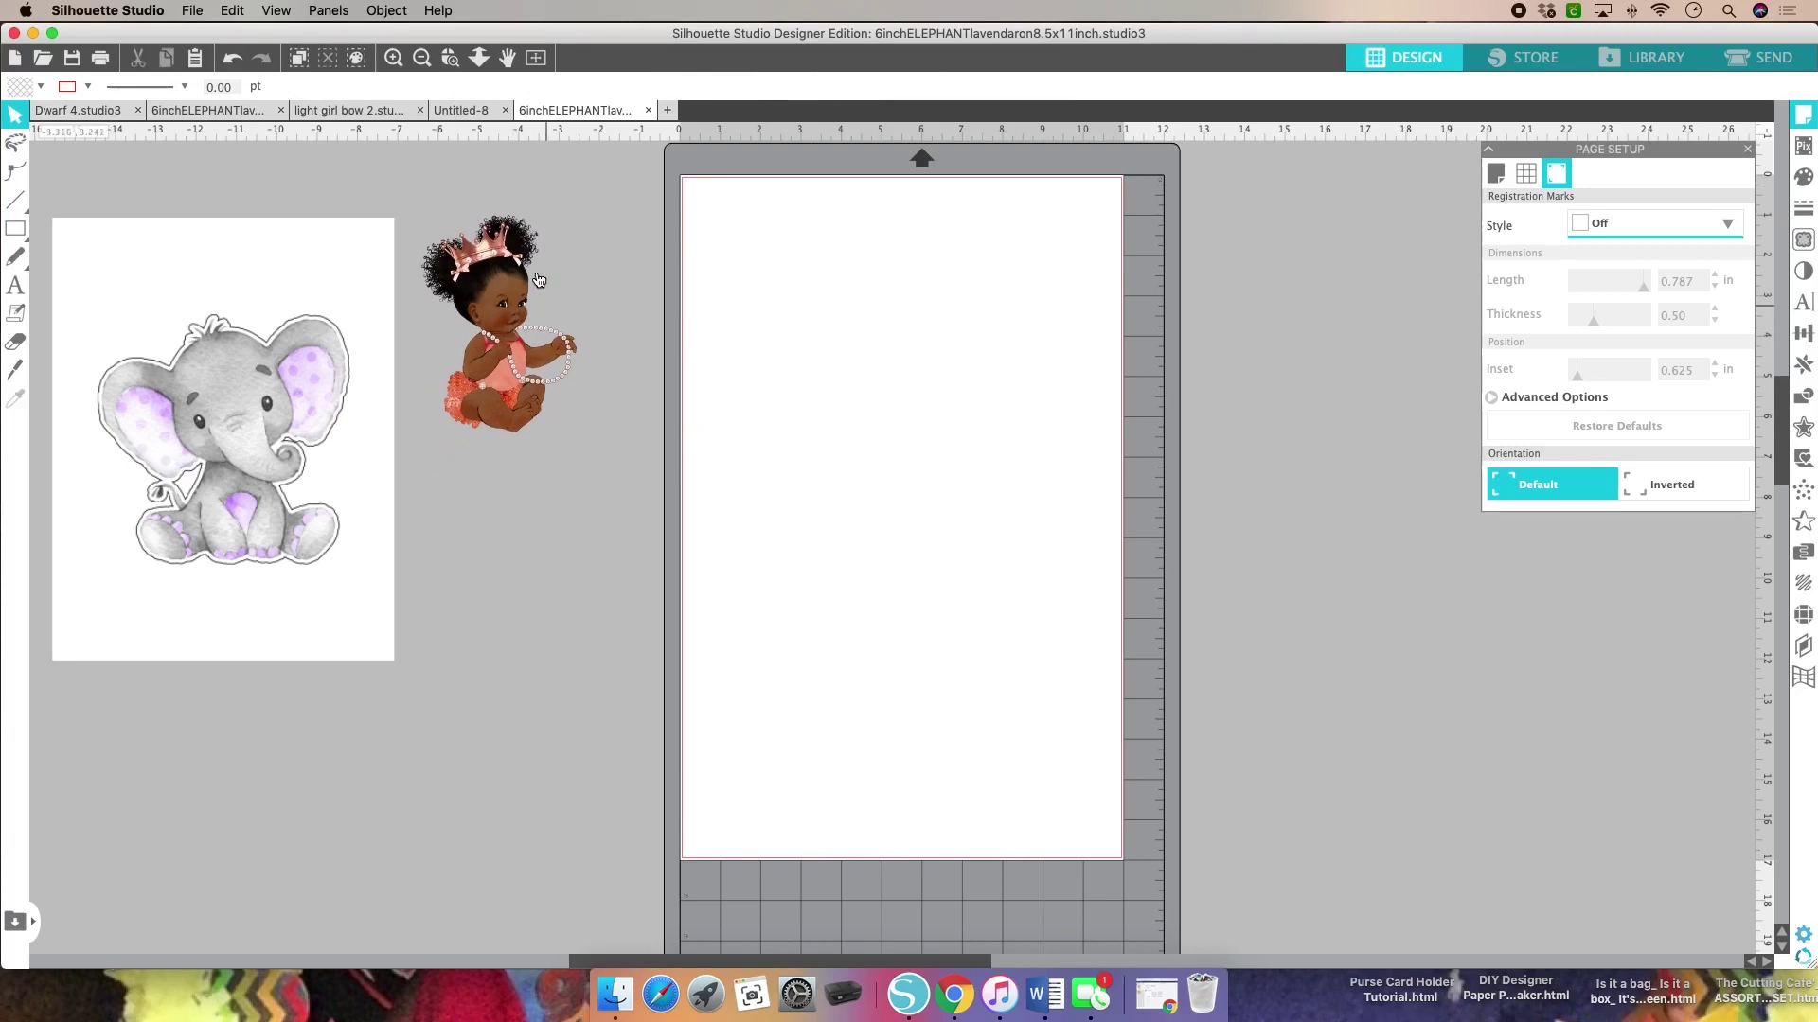
Step: Merge the purple-dress baby PNG and place it below the pink baby
{"action": "left_click", "coordinate": [183, 10]}
{"action": "left_click", "coordinate": [220, 129]}
{"action": "scroll", "coordinate": [946, 398], "scroll_direction": "down", "scroll_amount": 5}
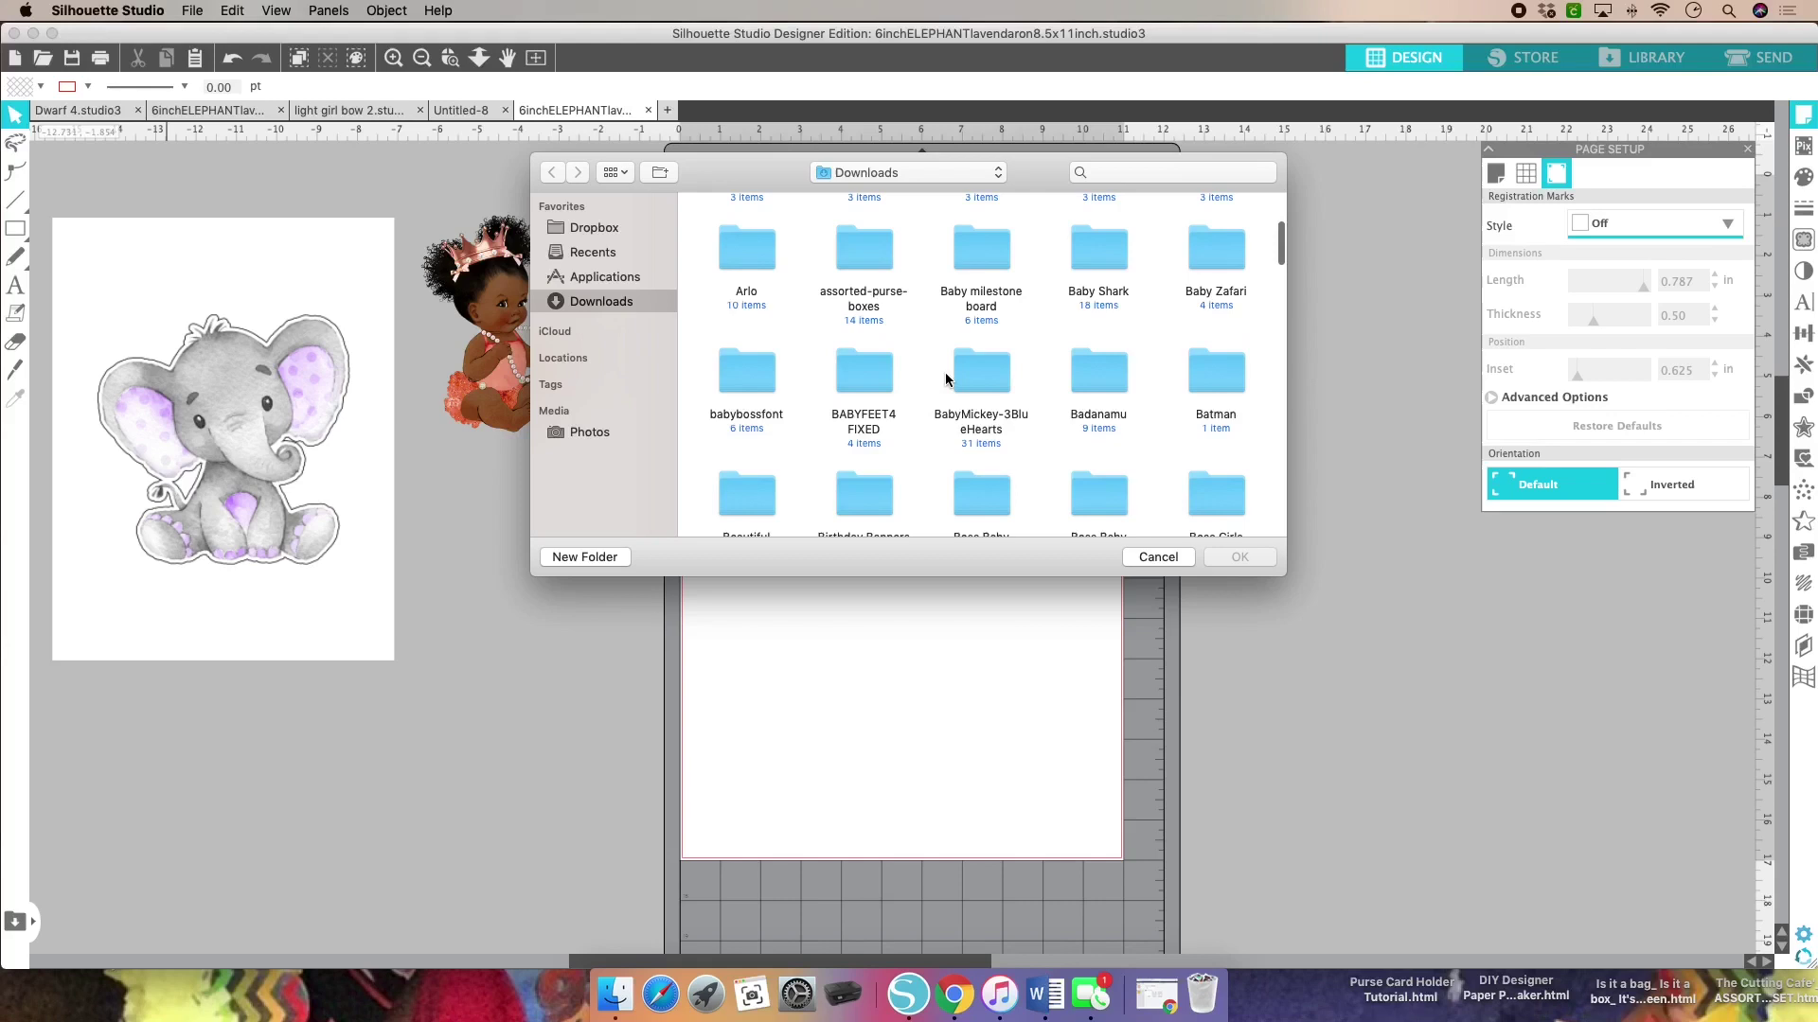
{"action": "scroll", "coordinate": [946, 378], "scroll_direction": "down", "scroll_amount": 10}
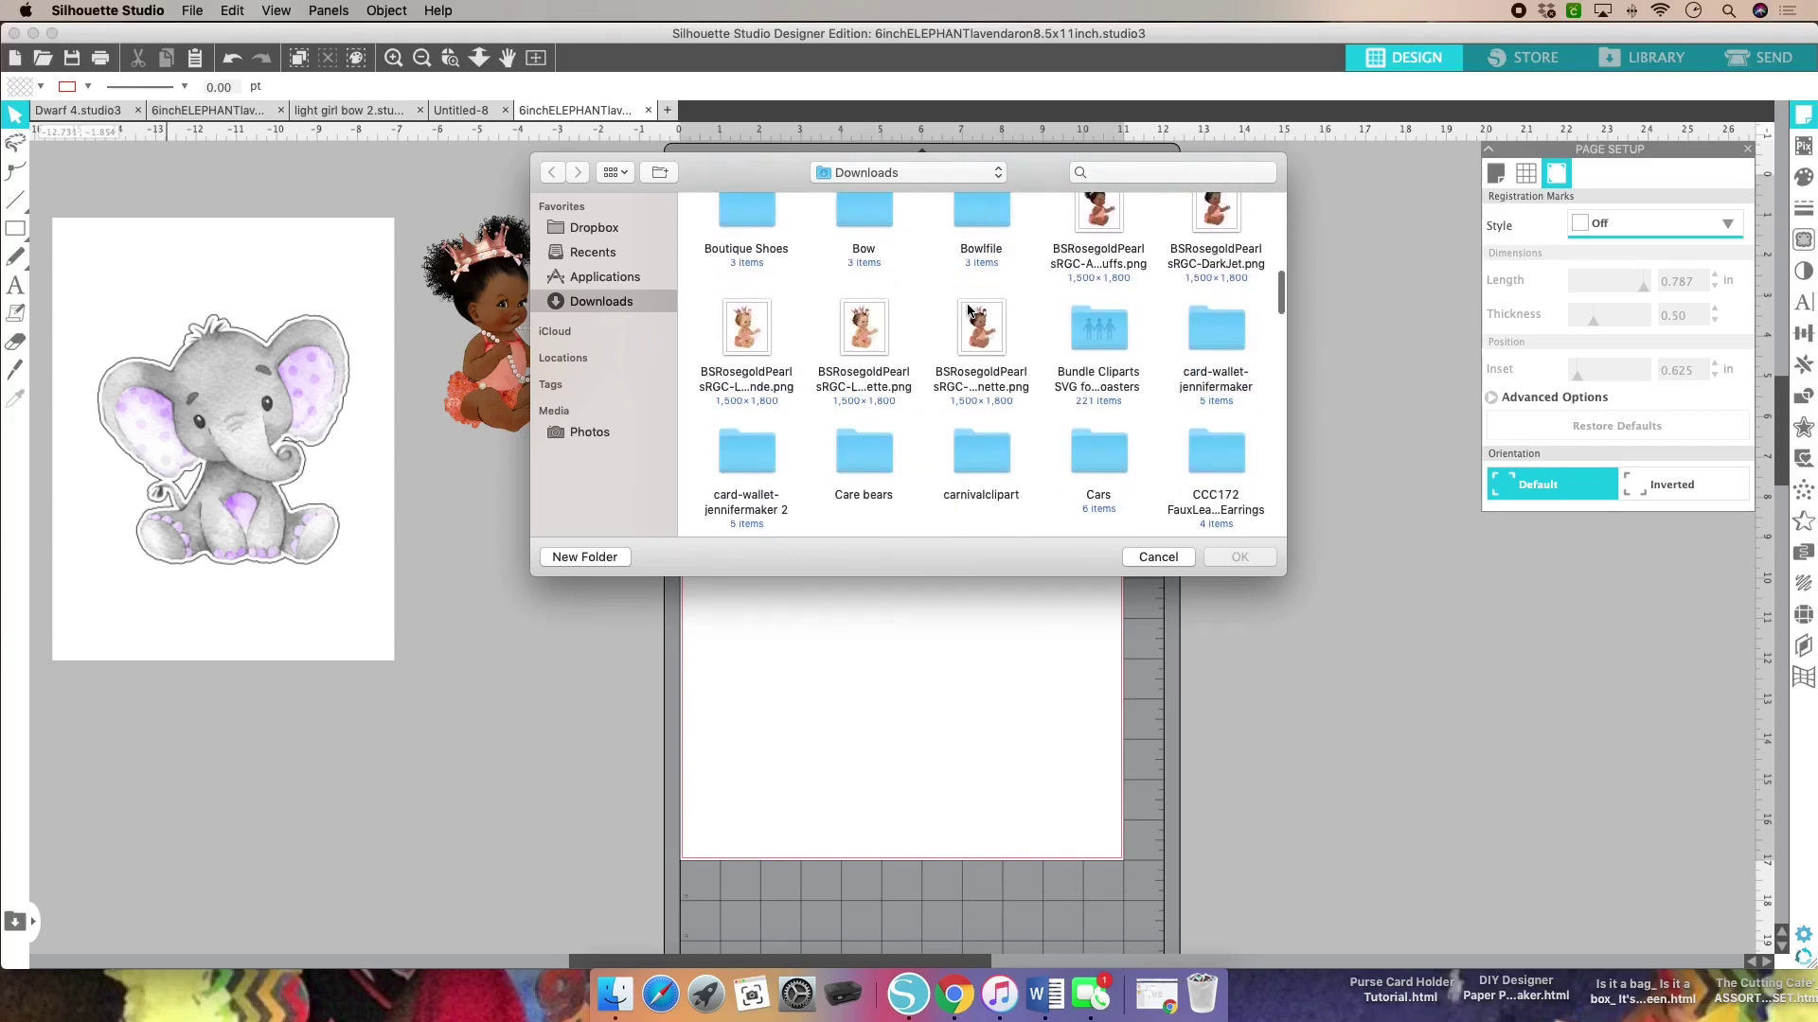
{"action": "scroll", "coordinate": [967, 307], "scroll_direction": "down", "scroll_amount": 10}
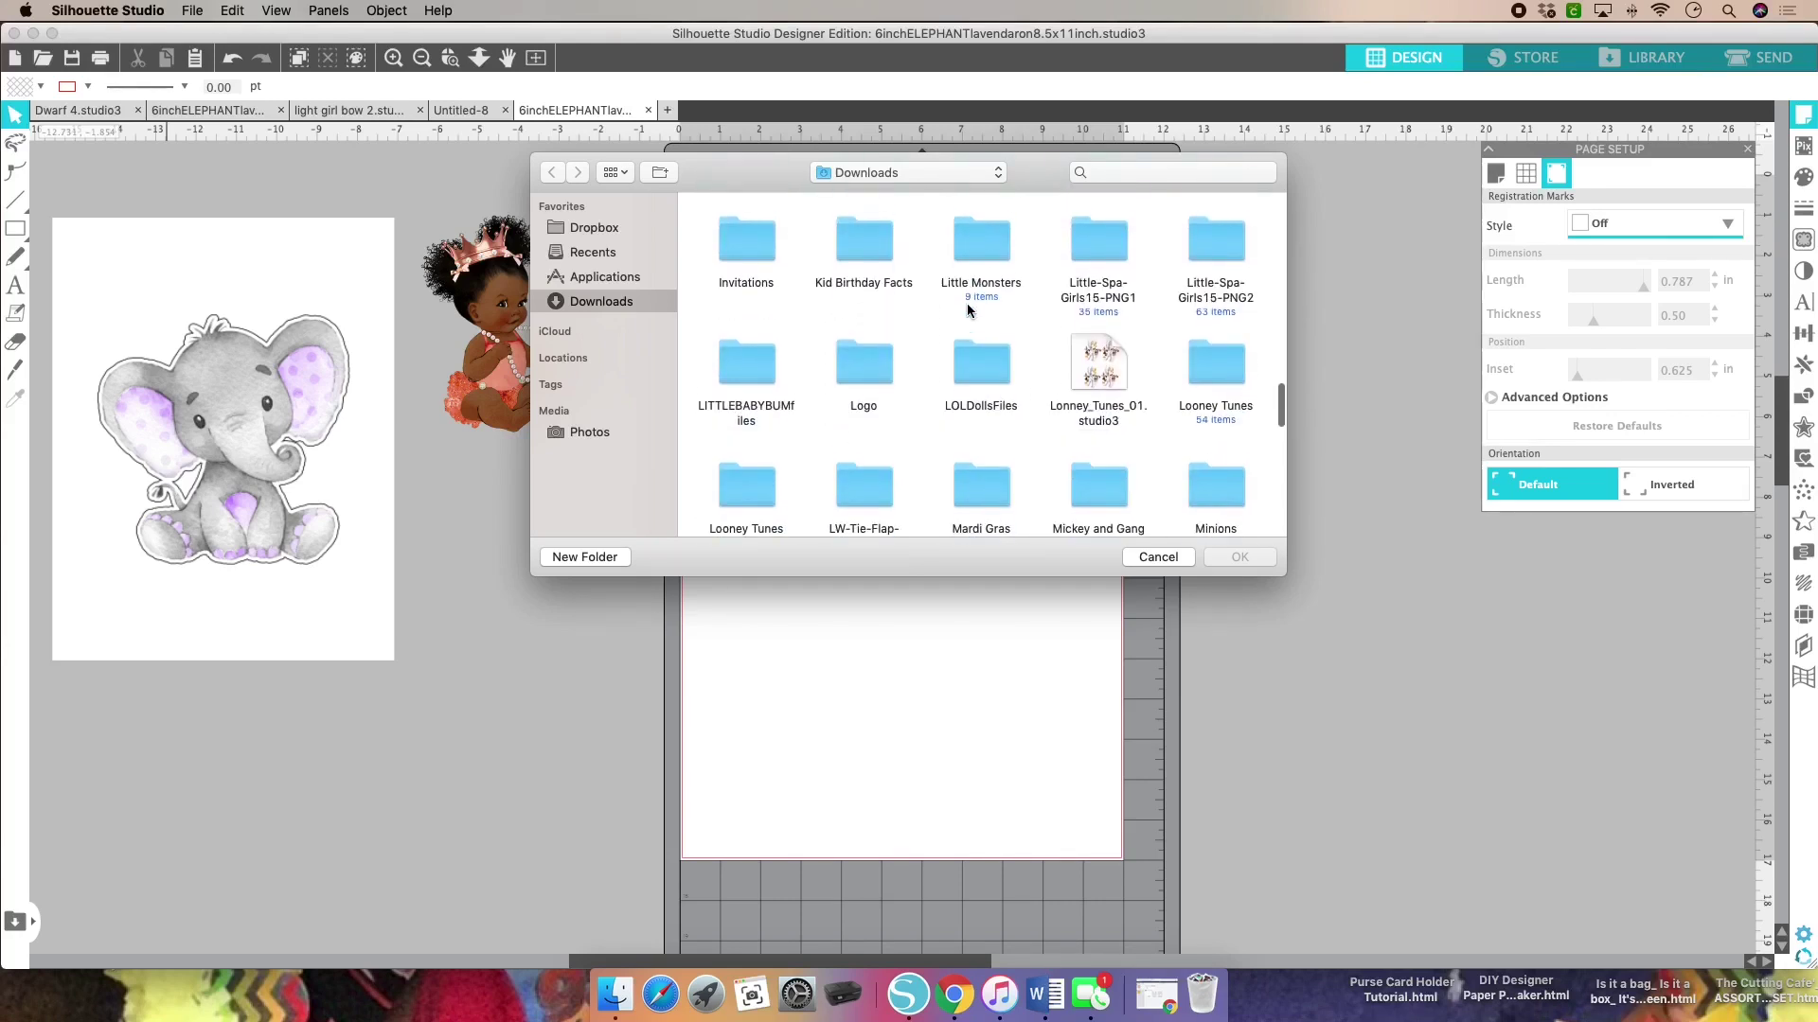
{"action": "scroll", "coordinate": [968, 308], "scroll_direction": "down", "scroll_amount": 5}
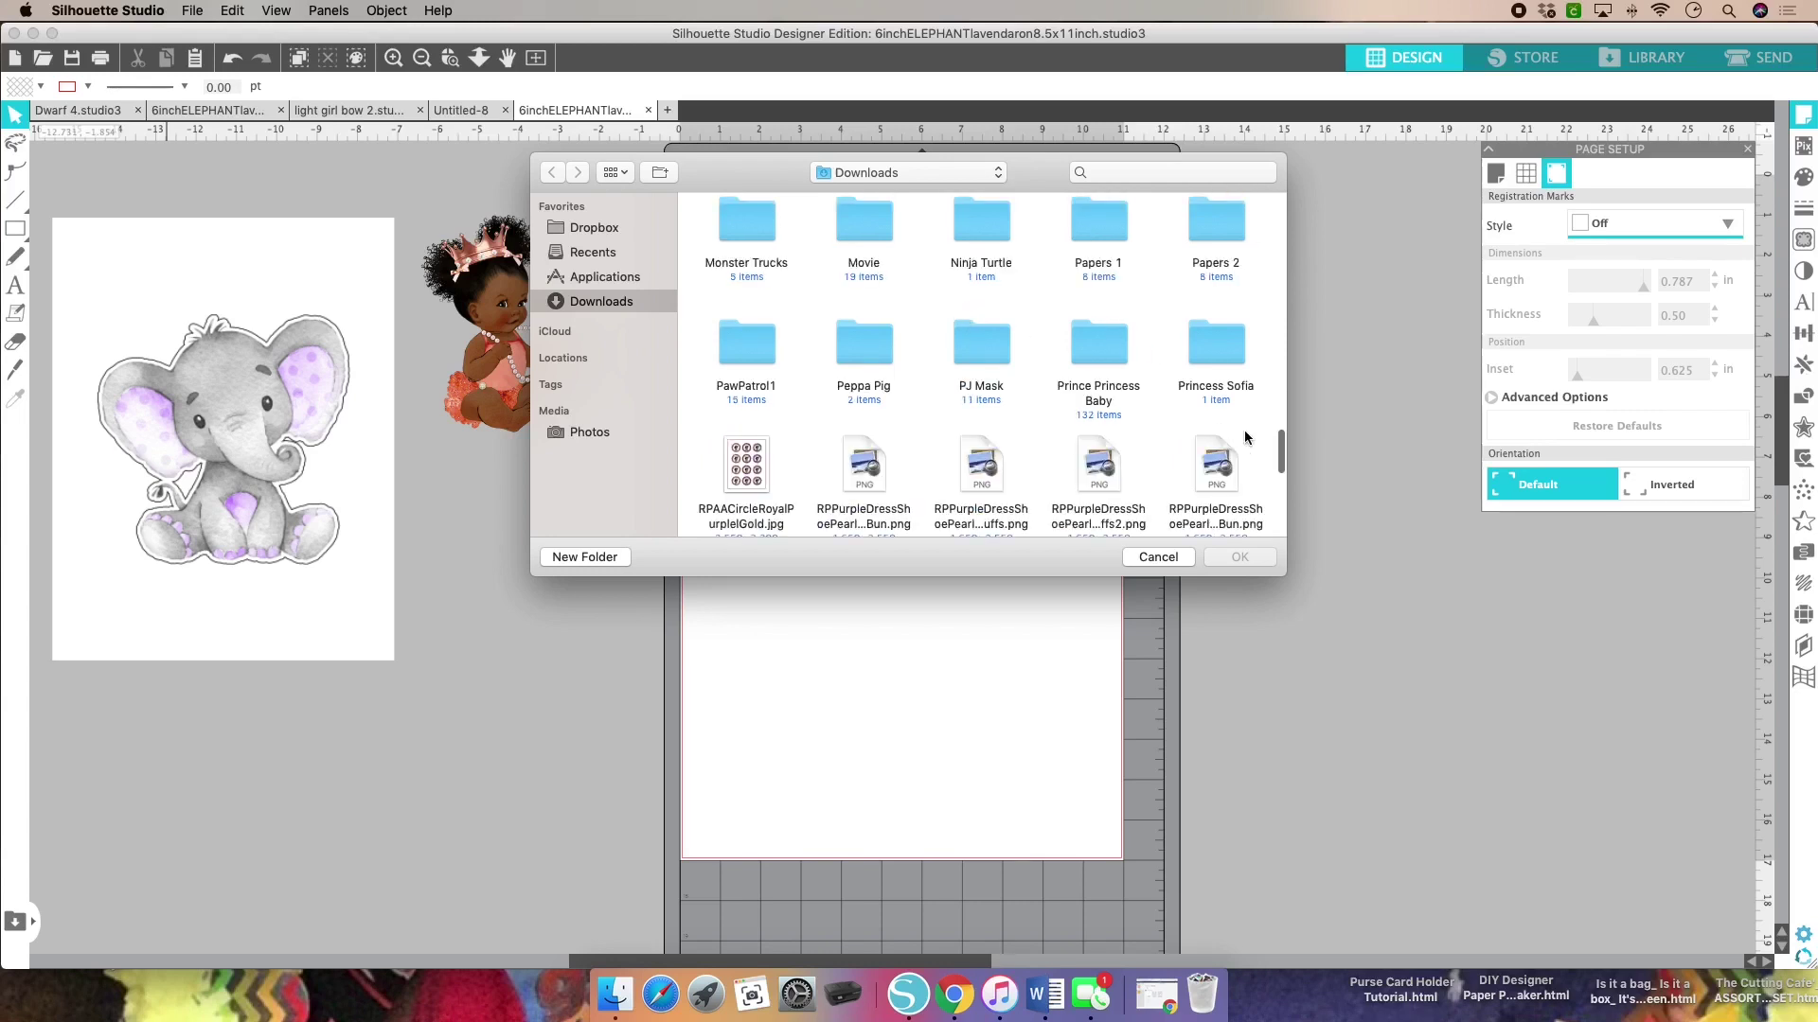
{"action": "scroll", "coordinate": [1245, 436], "scroll_direction": "down", "scroll_amount": 2}
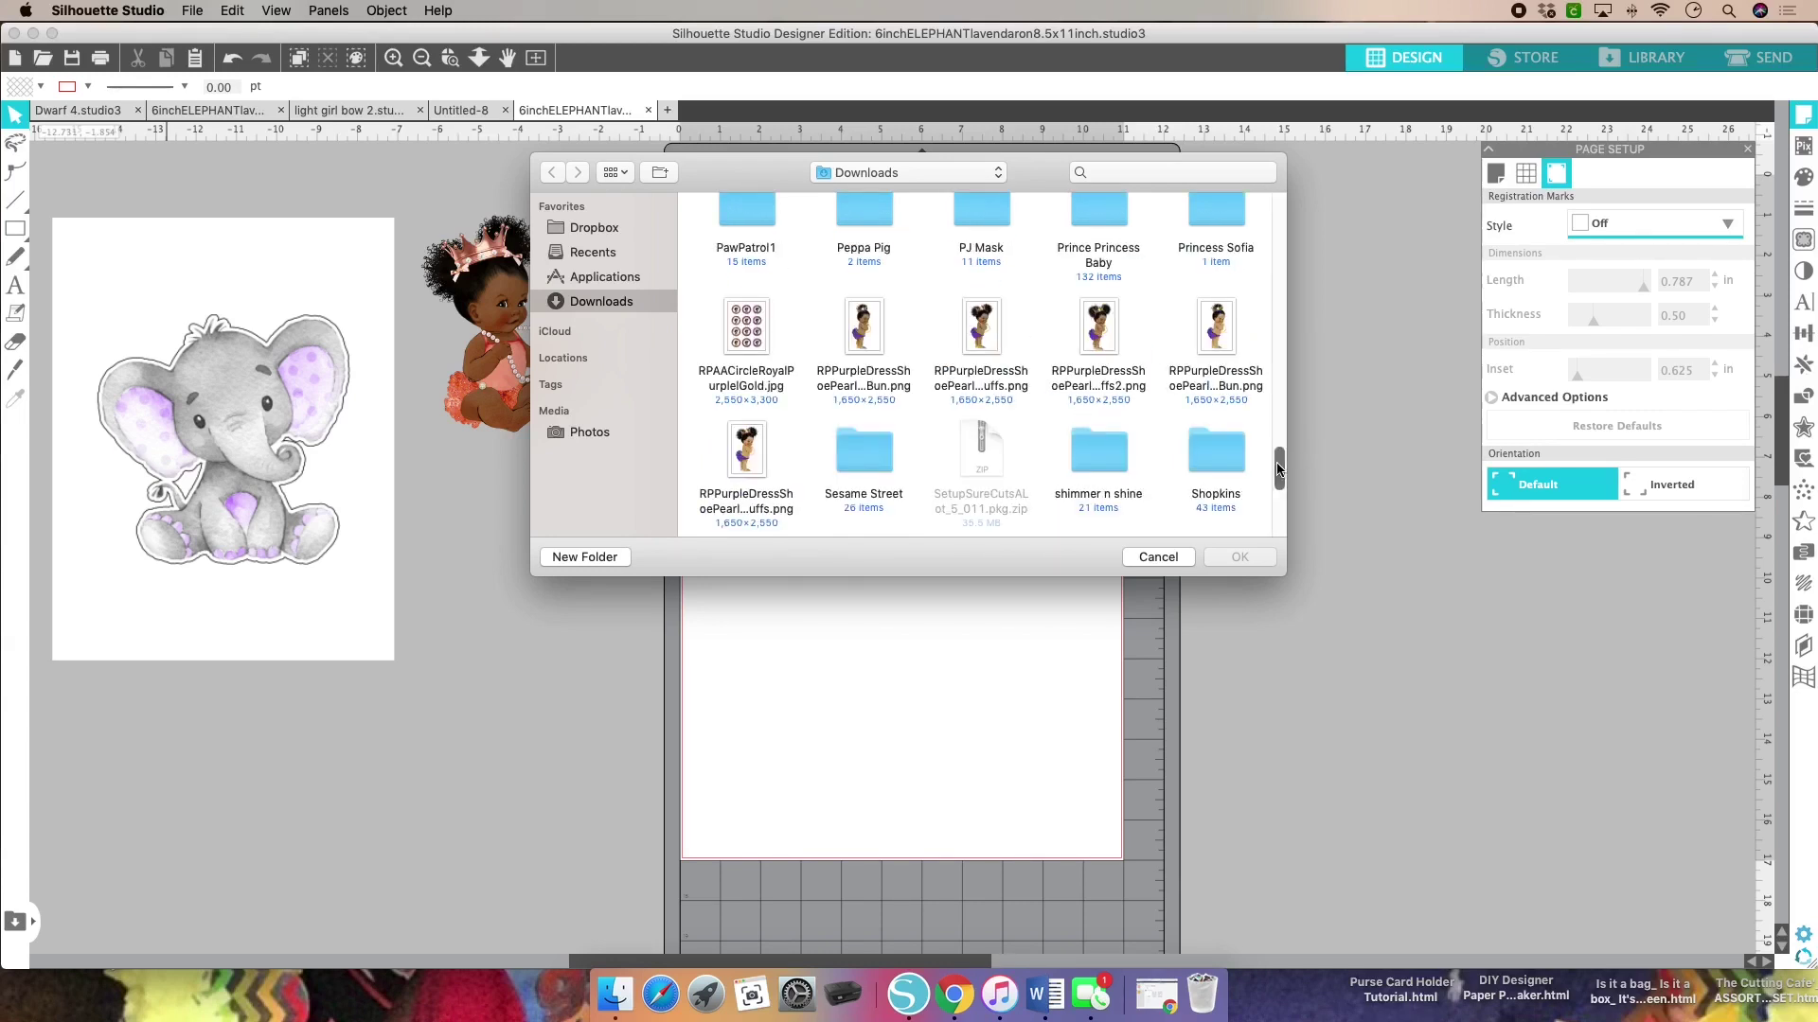
{"action": "left_click", "coordinate": [1213, 338]}
{"action": "left_click", "coordinate": [1238, 558]}
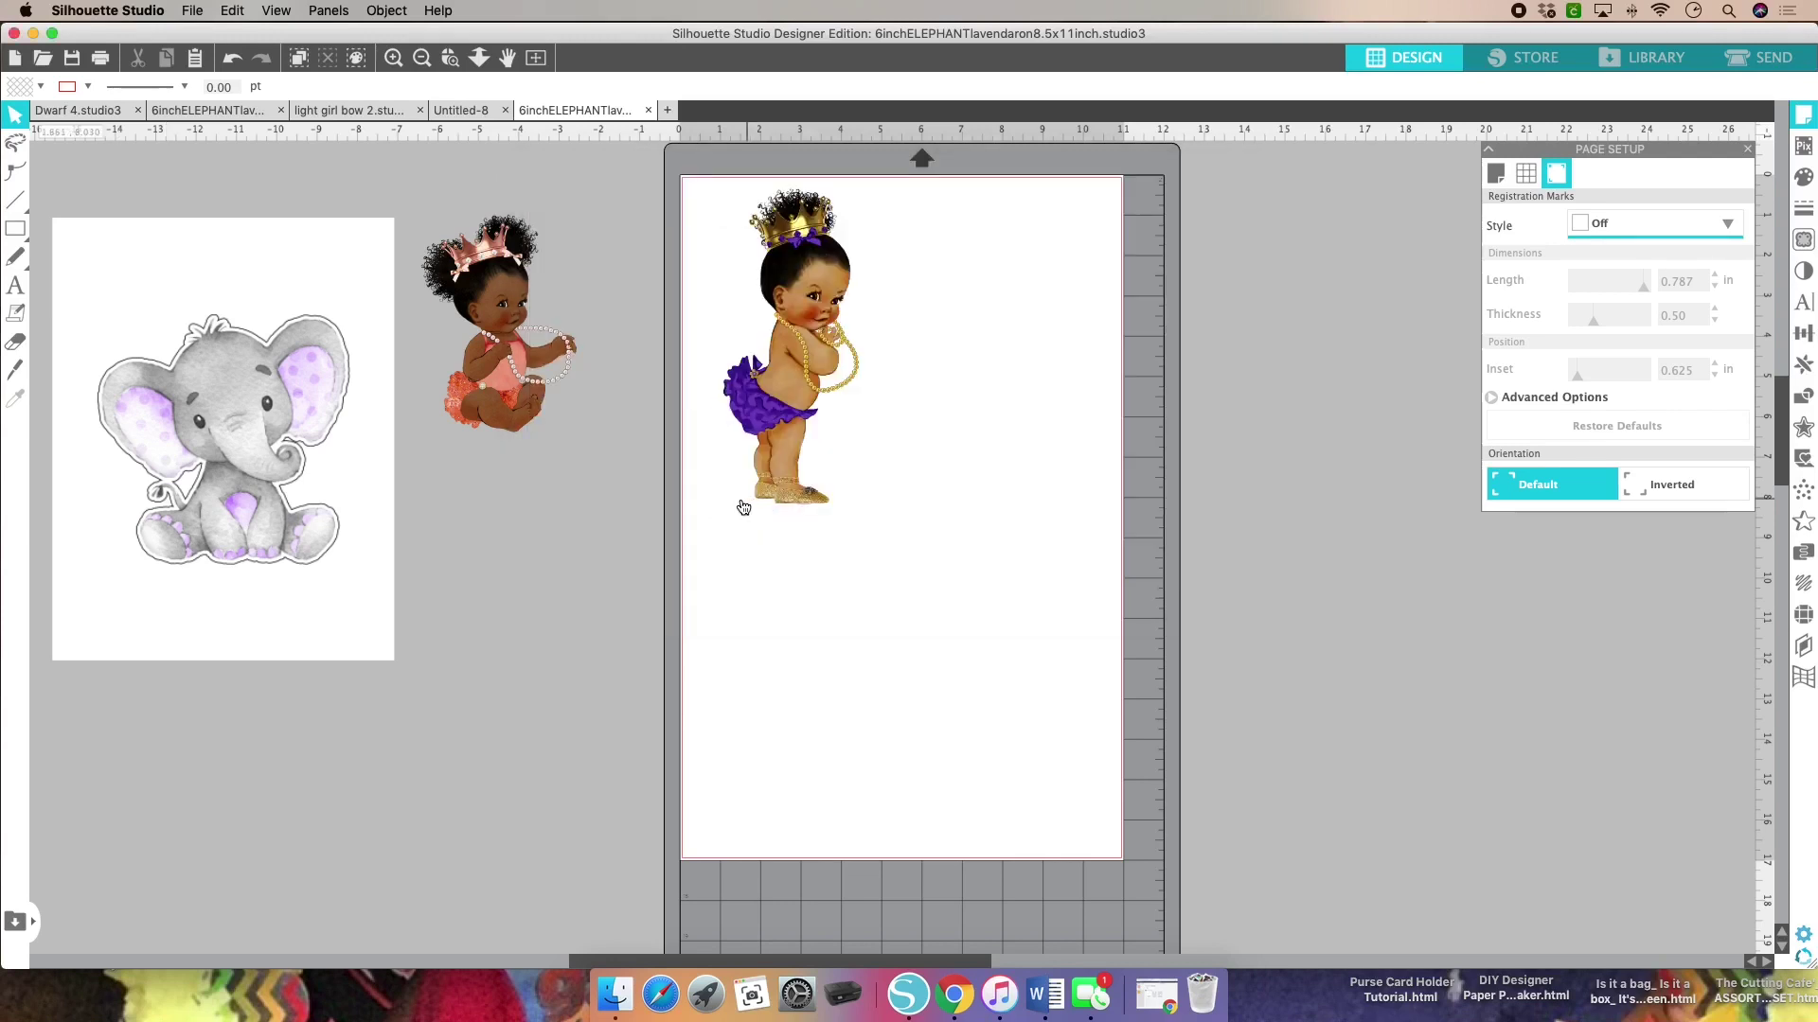
{"action": "left_click_drag", "start_coordinate": [714, 483], "coordinate": [553, 544]}
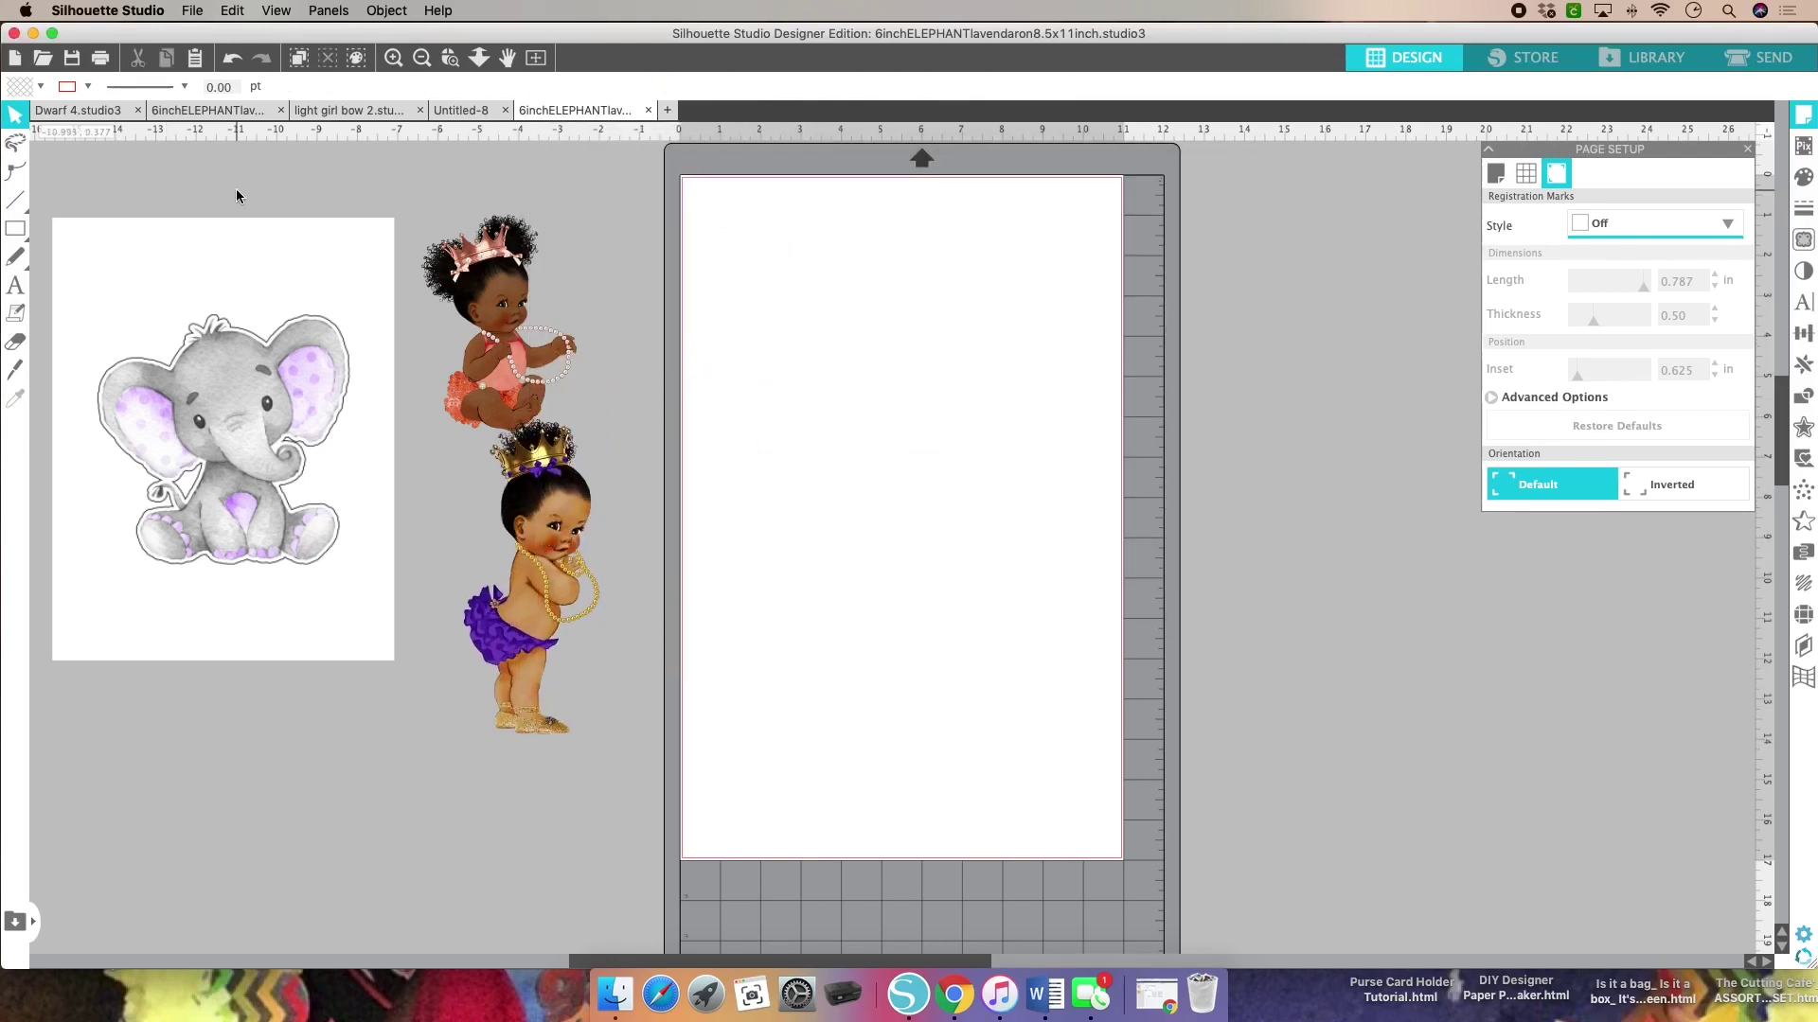
Step: Merge the Hulk drawing PNG from the Hulk folder into the document
{"action": "left_click", "coordinate": [192, 10]}
{"action": "left_click", "coordinate": [225, 124]}
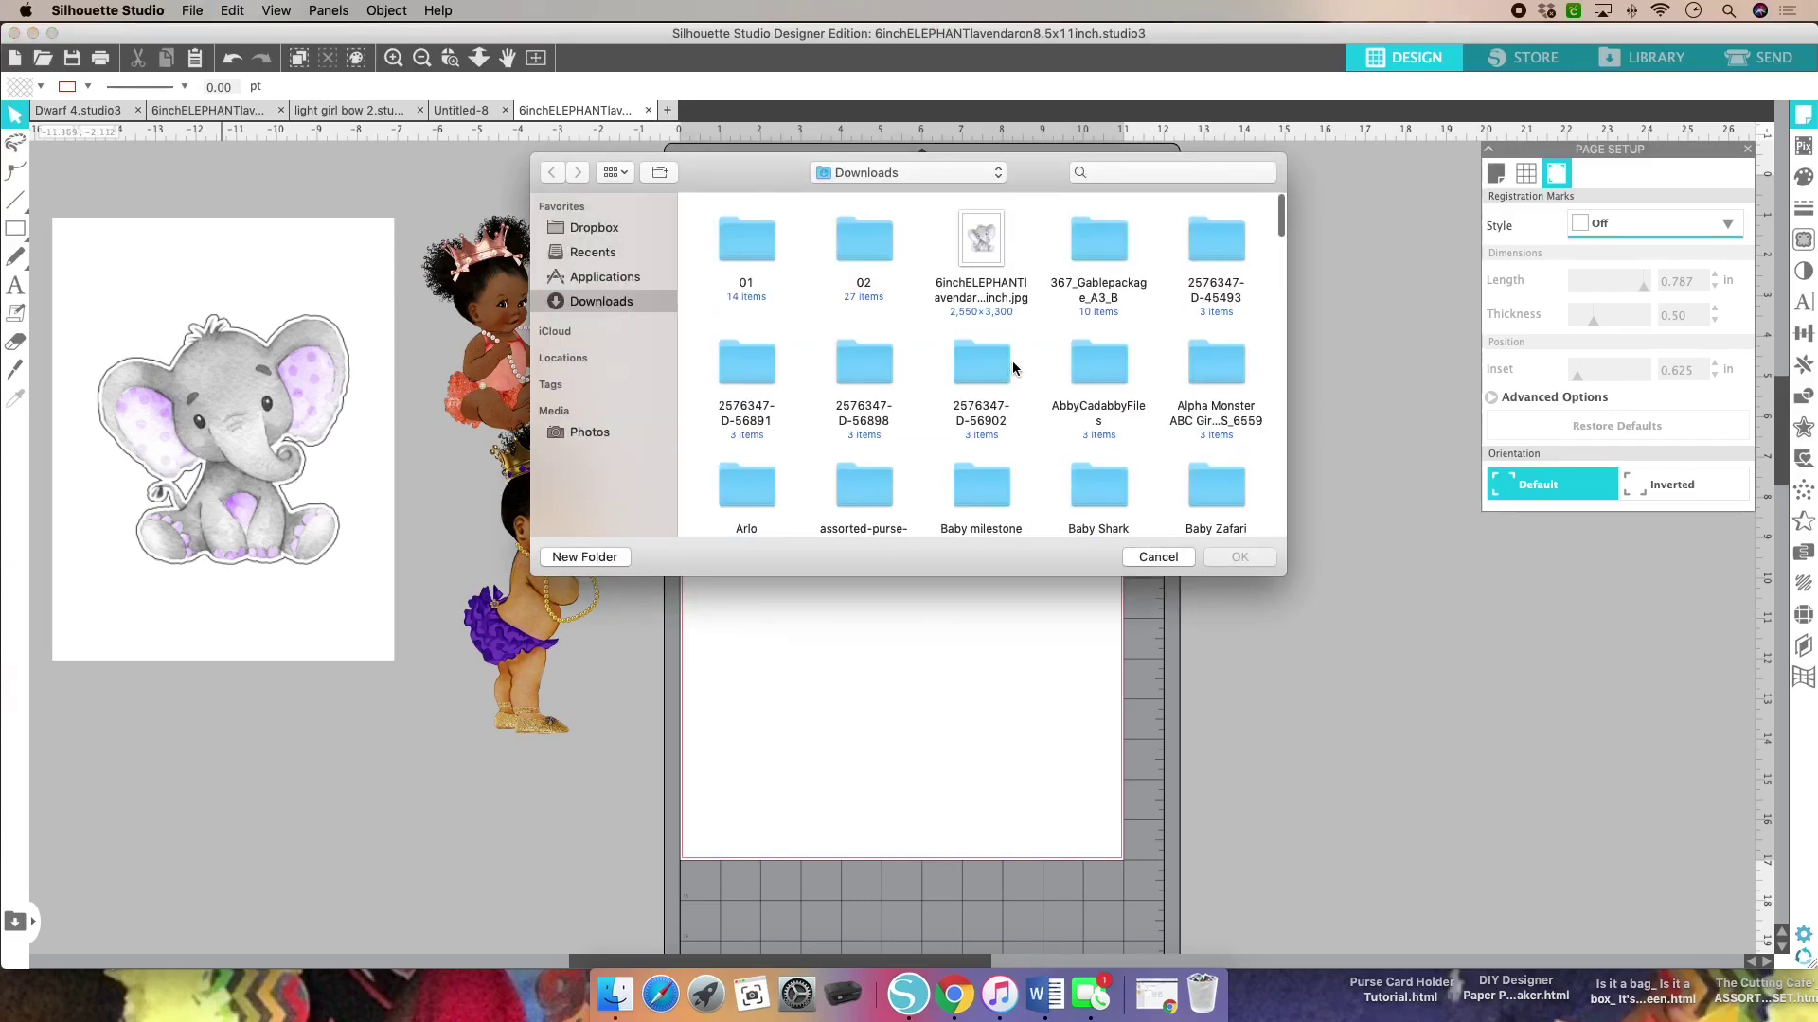
{"action": "scroll", "coordinate": [1013, 365], "scroll_direction": "down", "scroll_amount": 5}
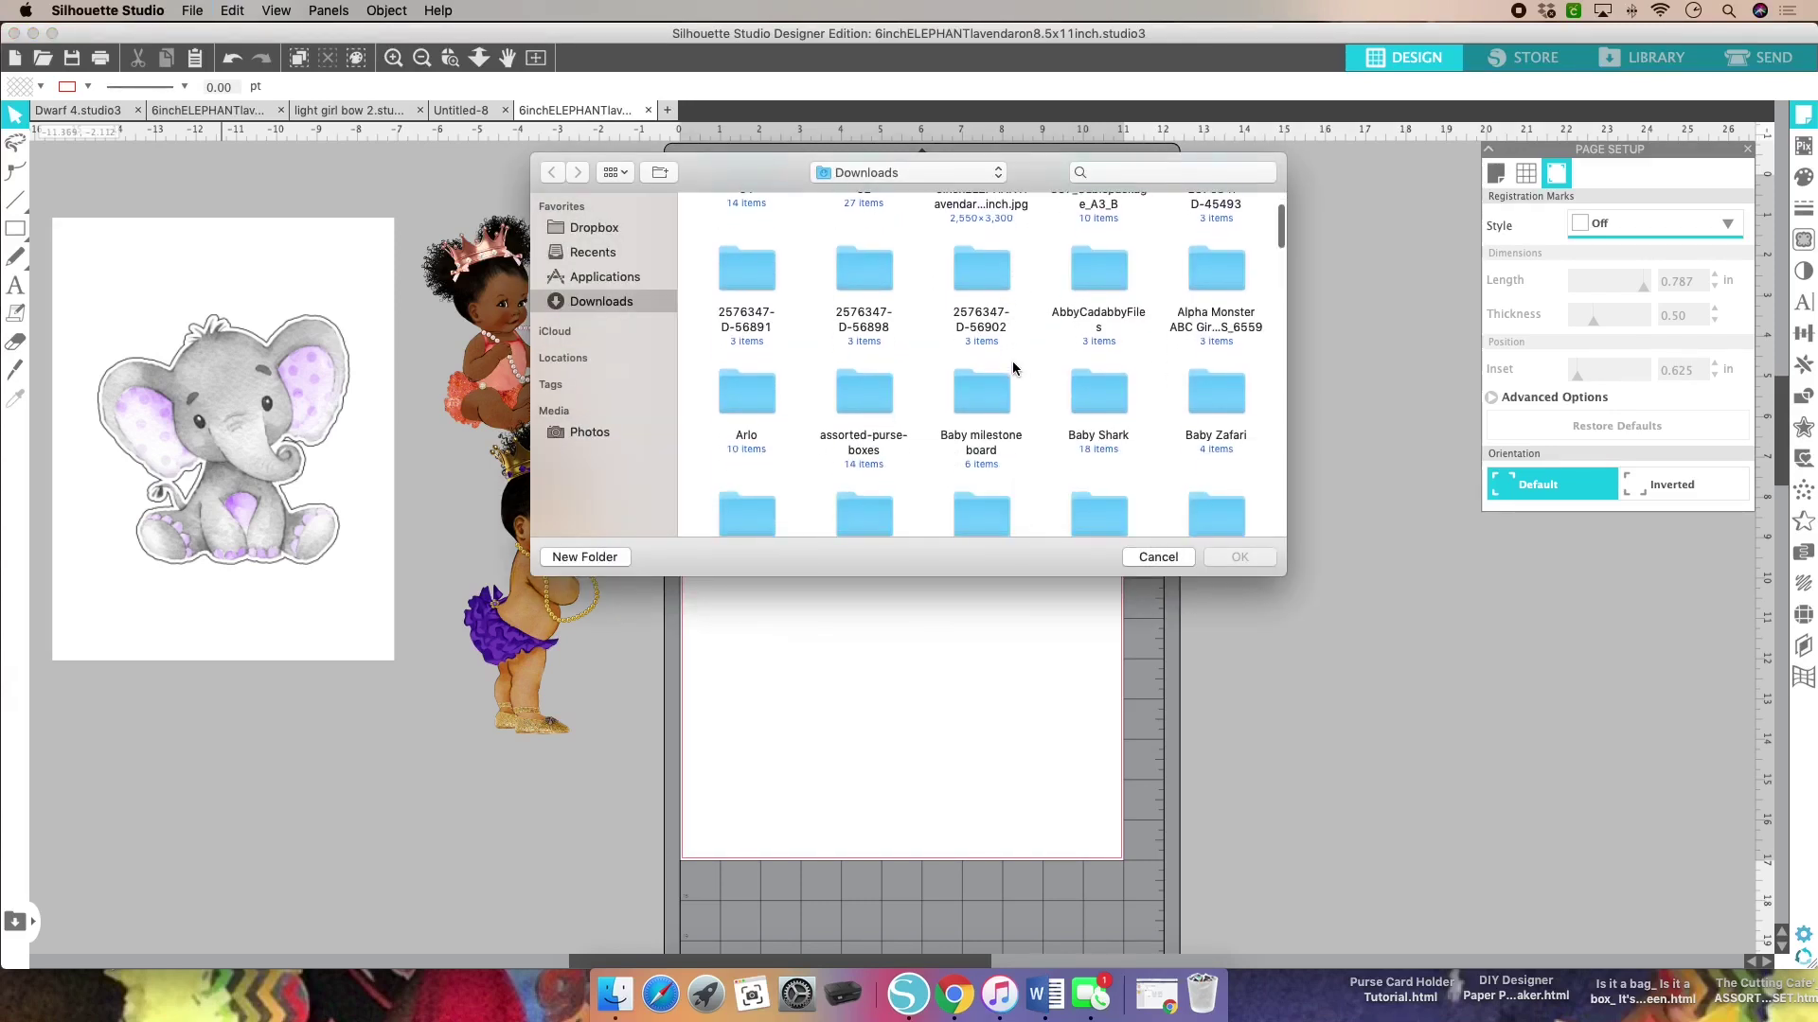
{"action": "scroll", "coordinate": [1013, 368], "scroll_direction": "down", "scroll_amount": 10}
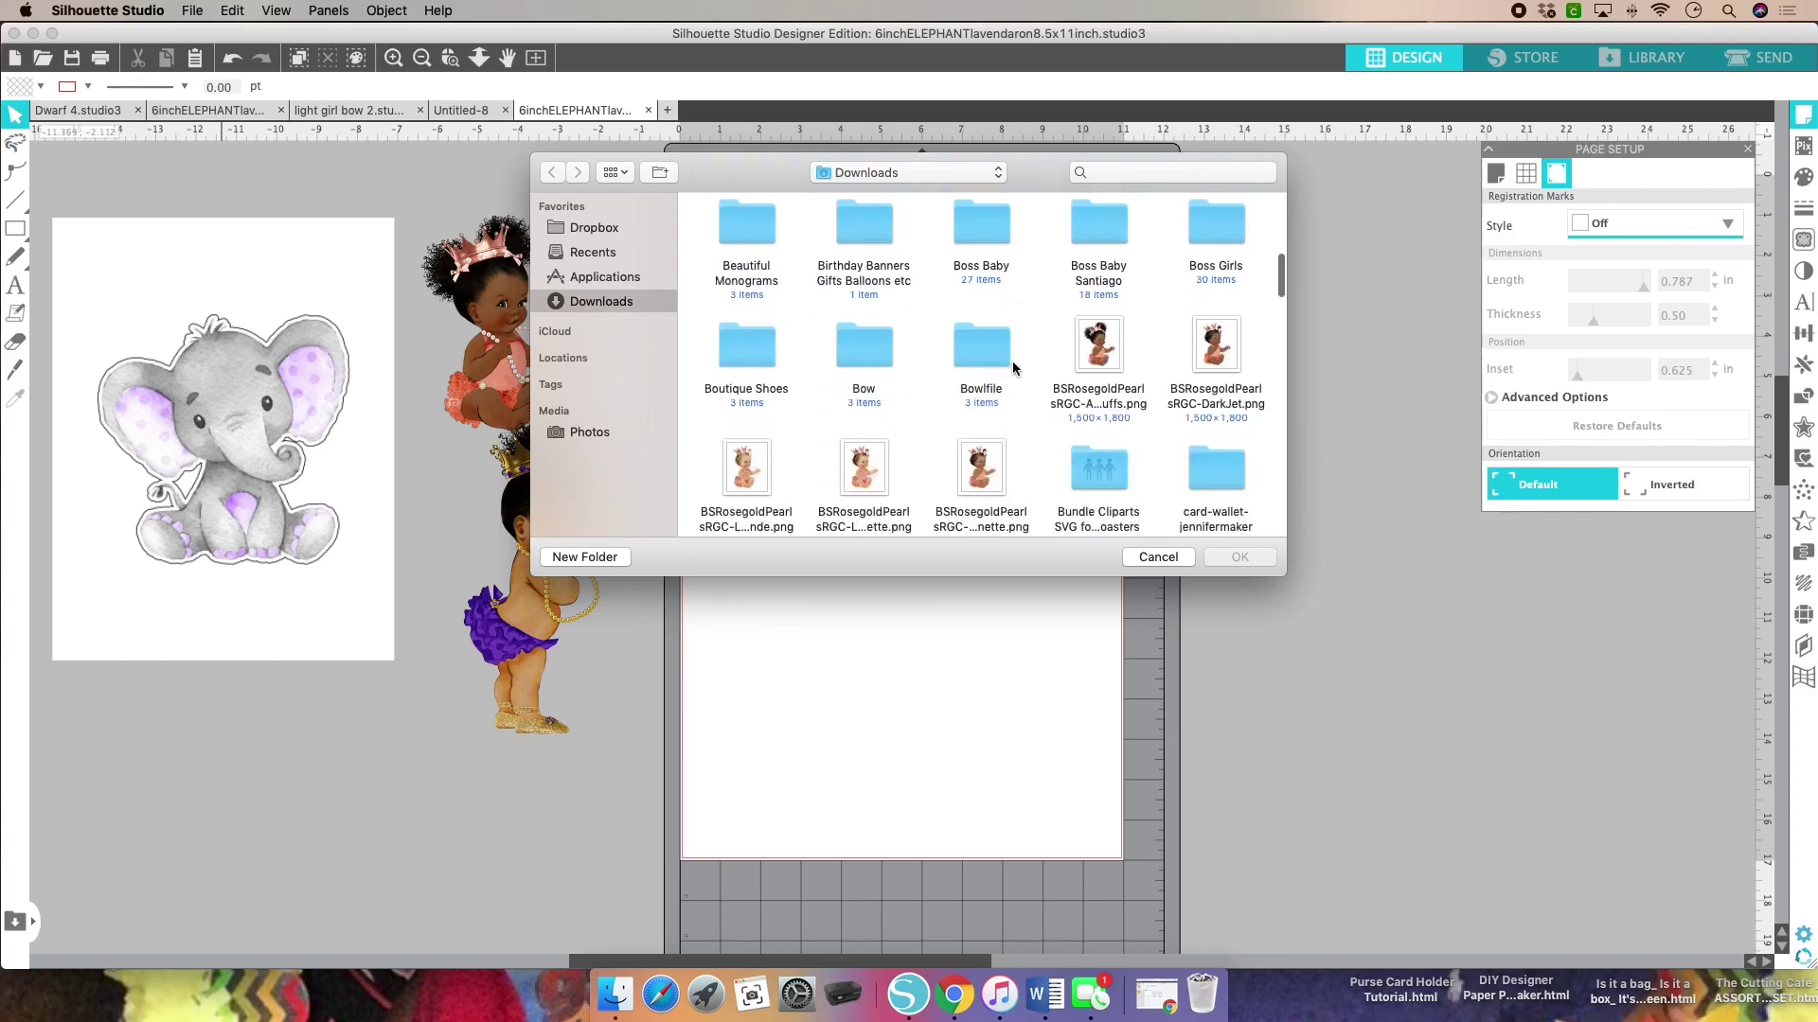
{"action": "scroll", "coordinate": [1012, 367], "scroll_direction": "down", "scroll_amount": 6}
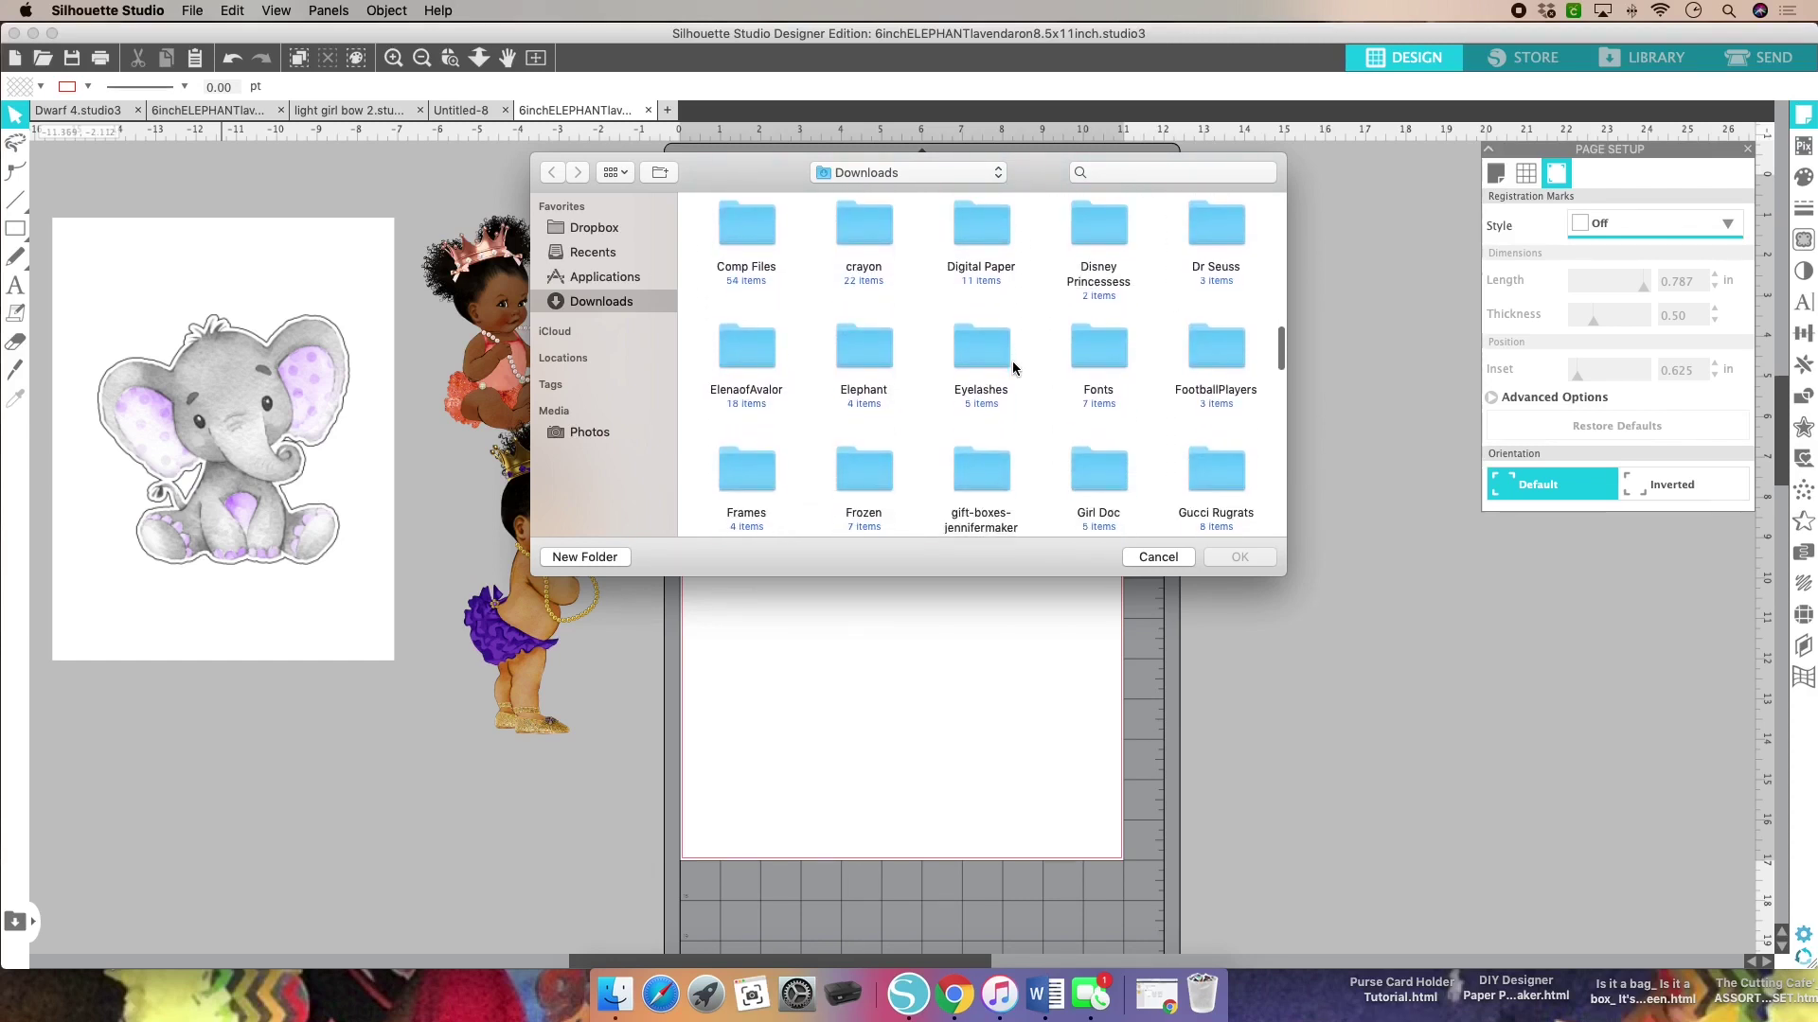
{"action": "scroll", "coordinate": [1013, 367], "scroll_direction": "down", "scroll_amount": 4}
{"action": "scroll", "coordinate": [1013, 368], "scroll_direction": "down", "scroll_amount": 2}
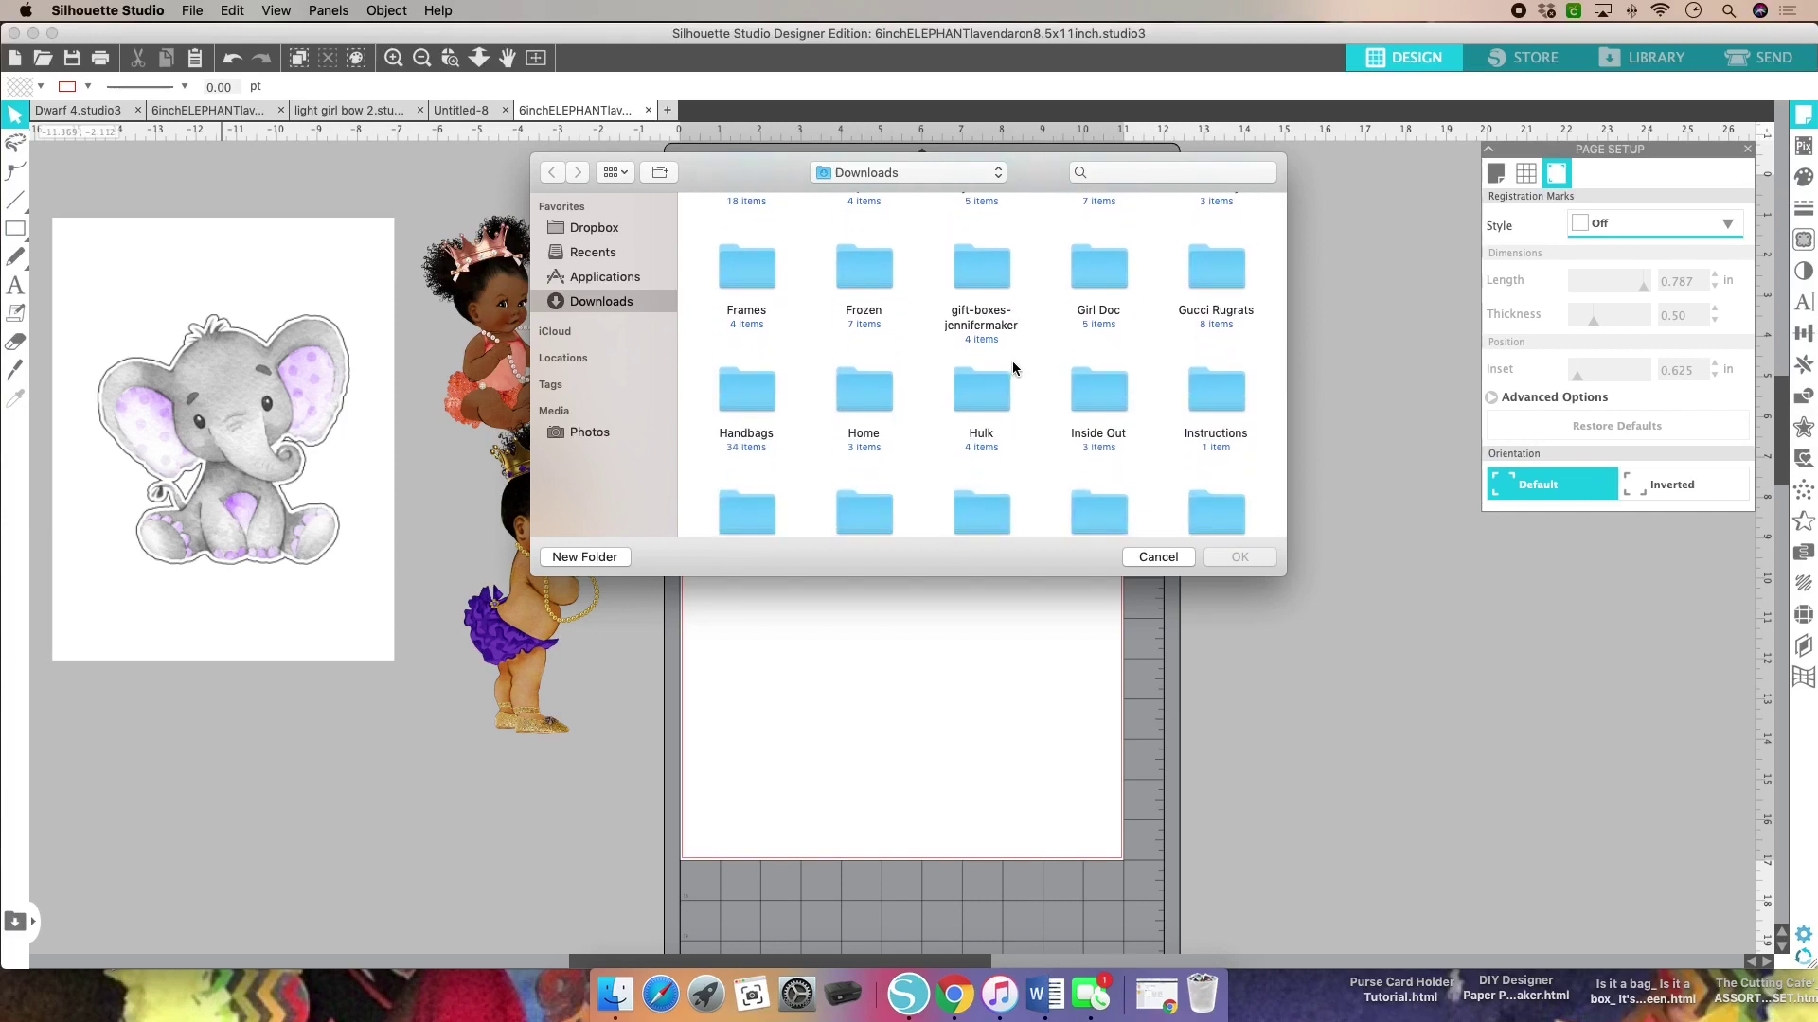
{"action": "left_click", "coordinate": [988, 404]}
{"action": "double_click", "coordinate": [998, 402]}
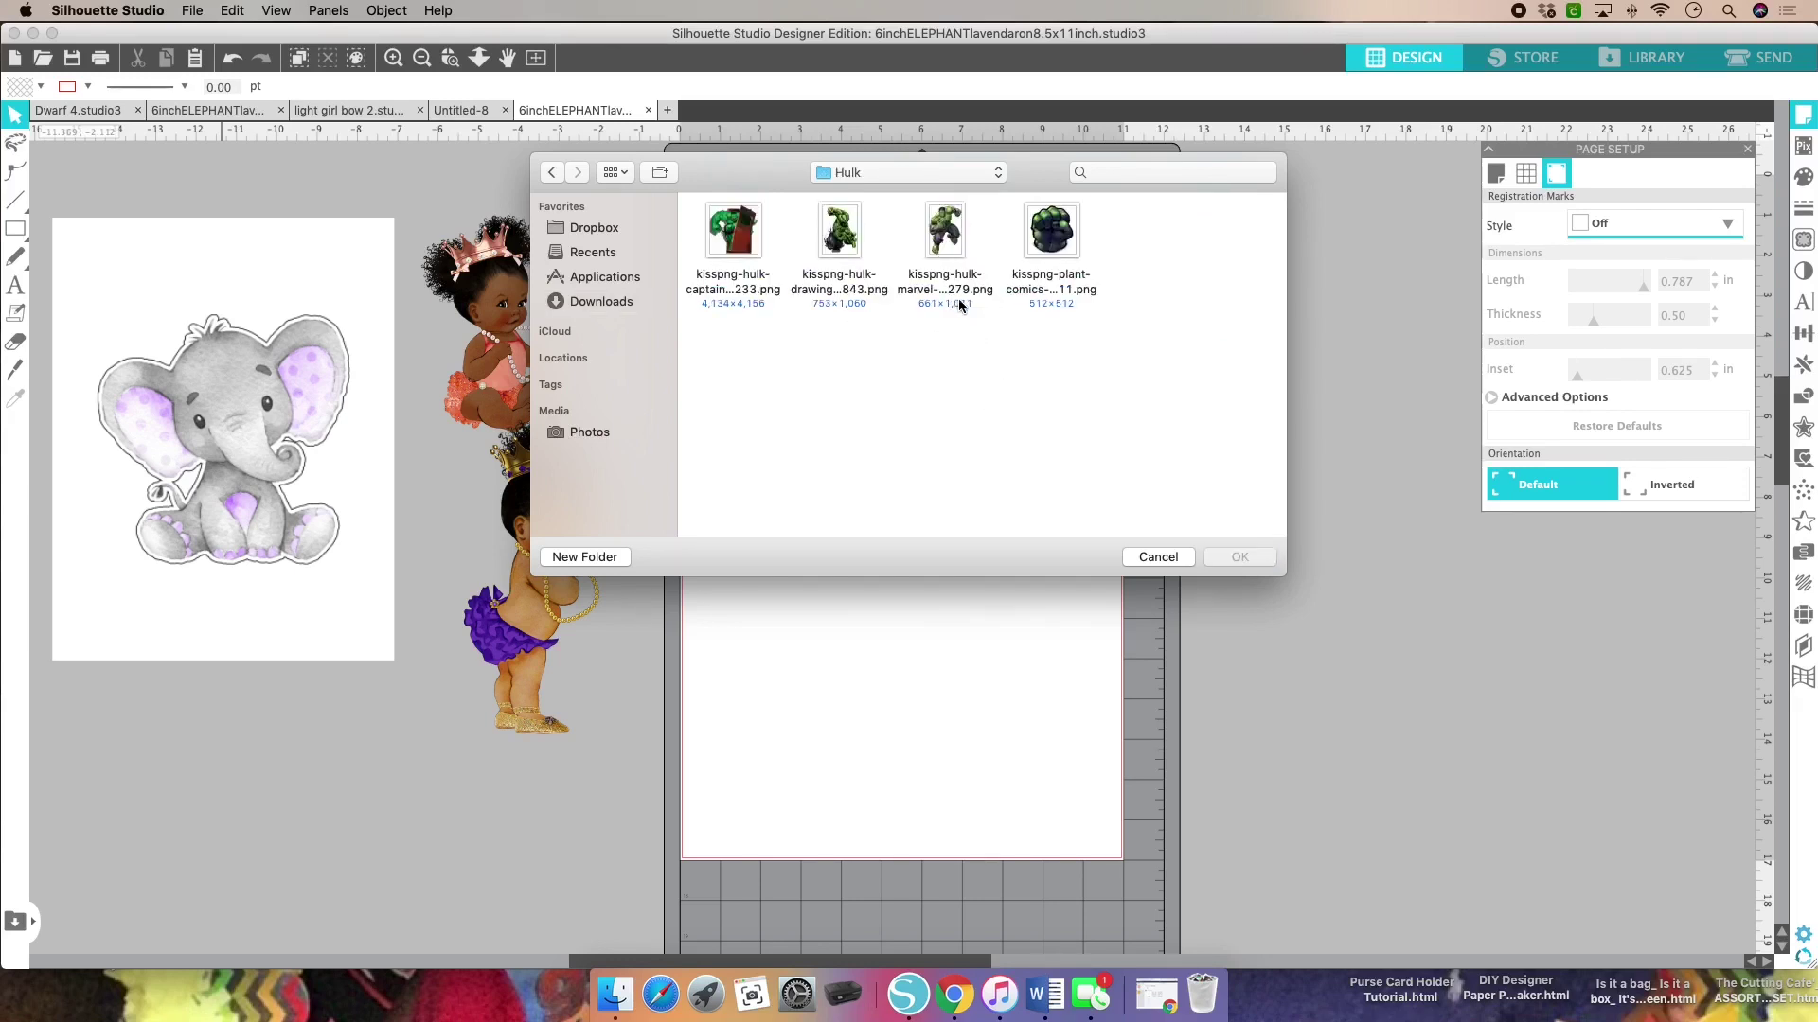
{"action": "left_click", "coordinate": [841, 239]}
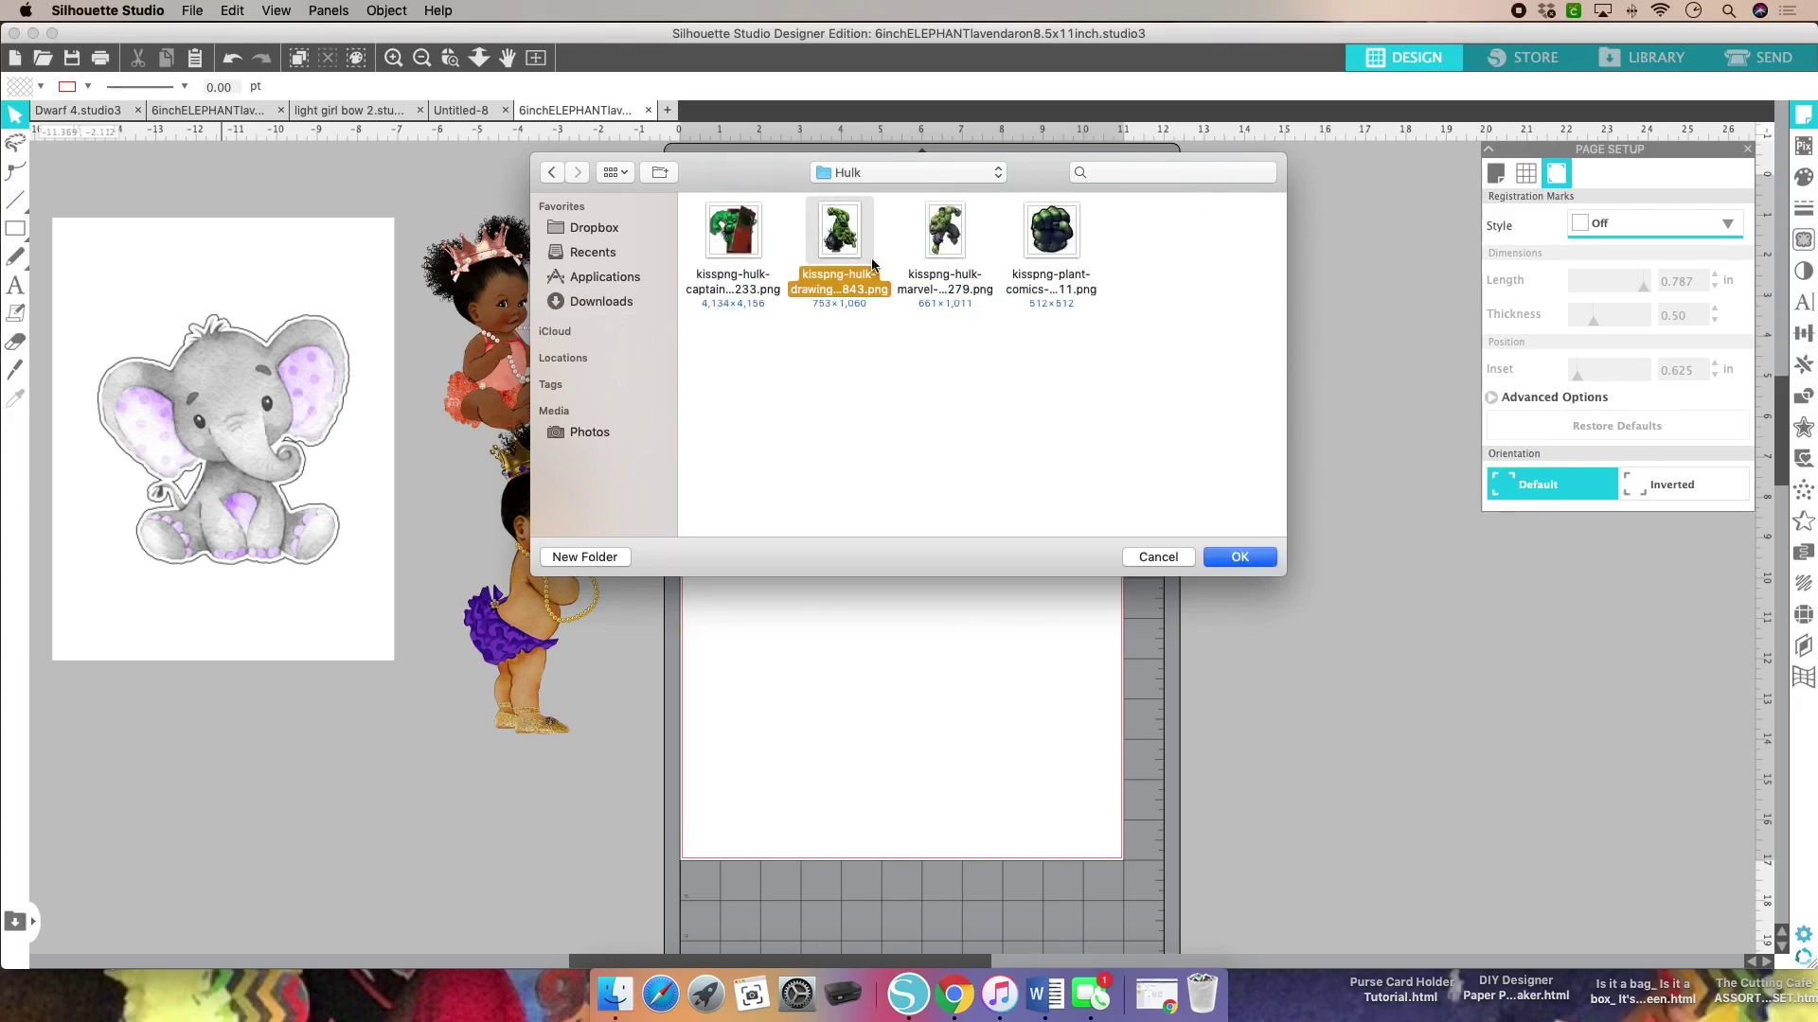
{"action": "left_click", "coordinate": [1240, 556]}
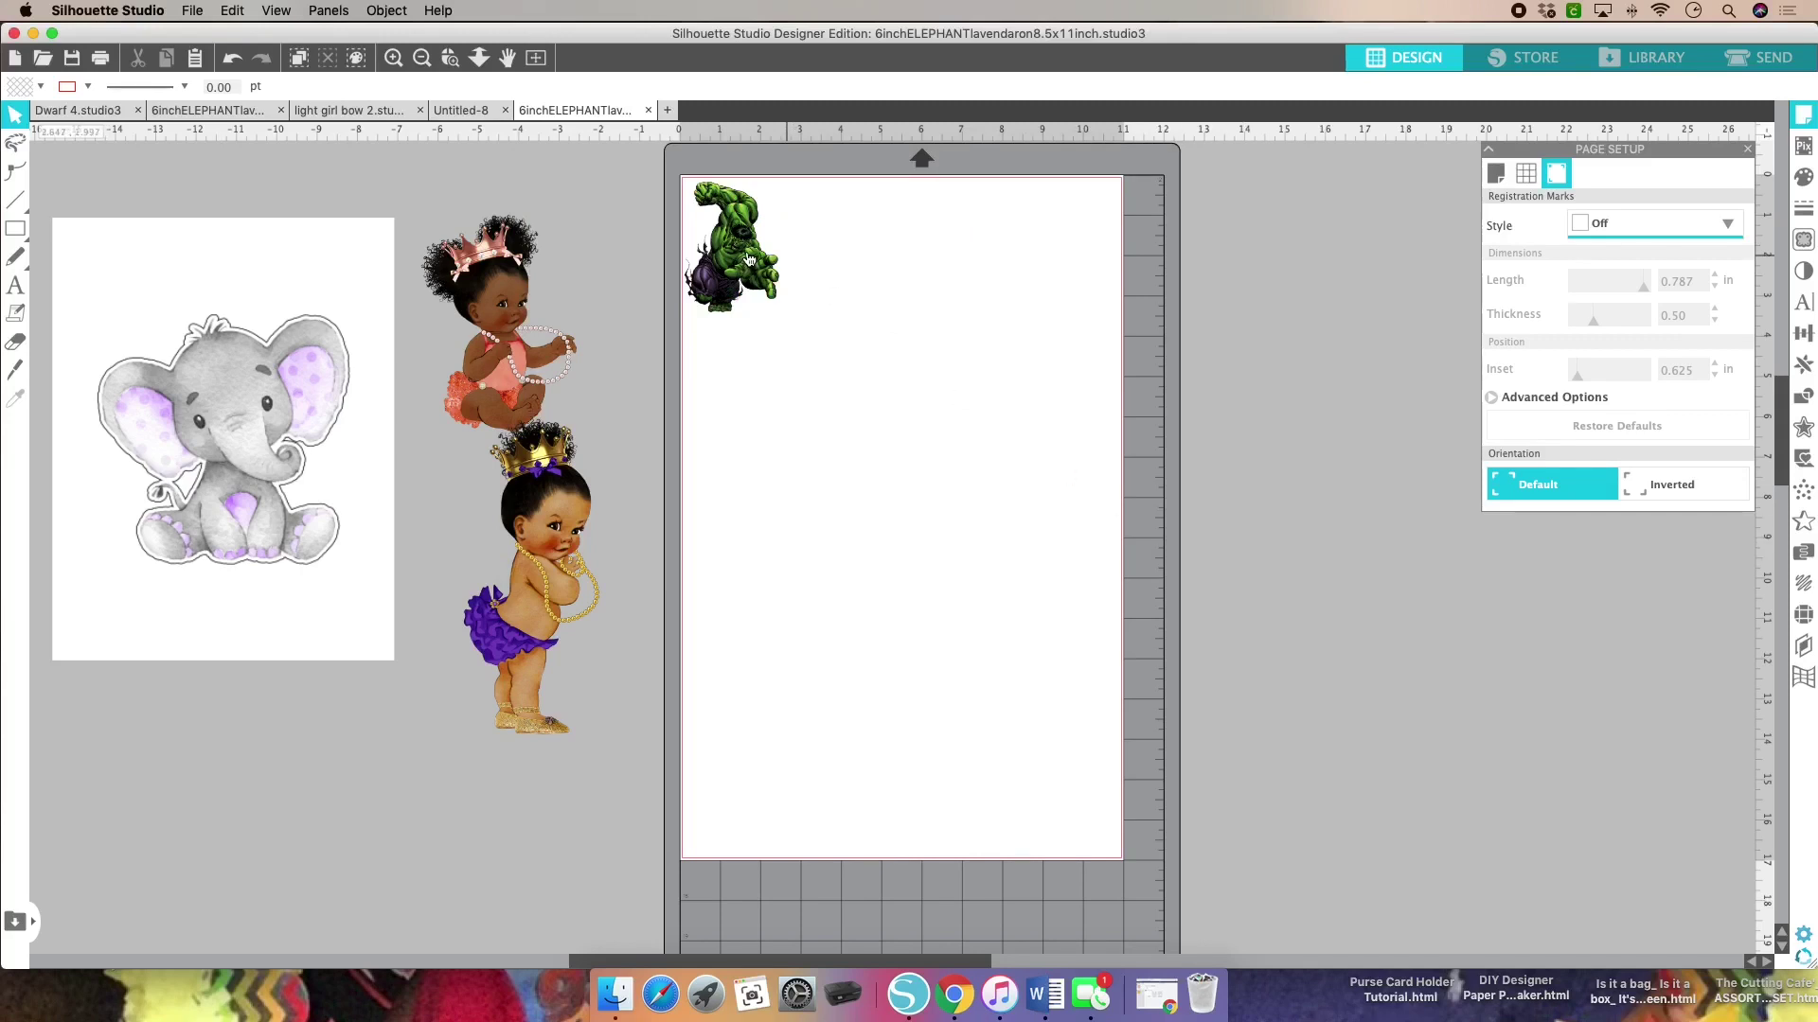
Step: Move the Hulk off the mat and drag the elephant picture onto the cutting mat
{"action": "left_click", "coordinate": [736, 287]}
{"action": "left_click_drag", "start_coordinate": [736, 287], "coordinate": [420, 764]}
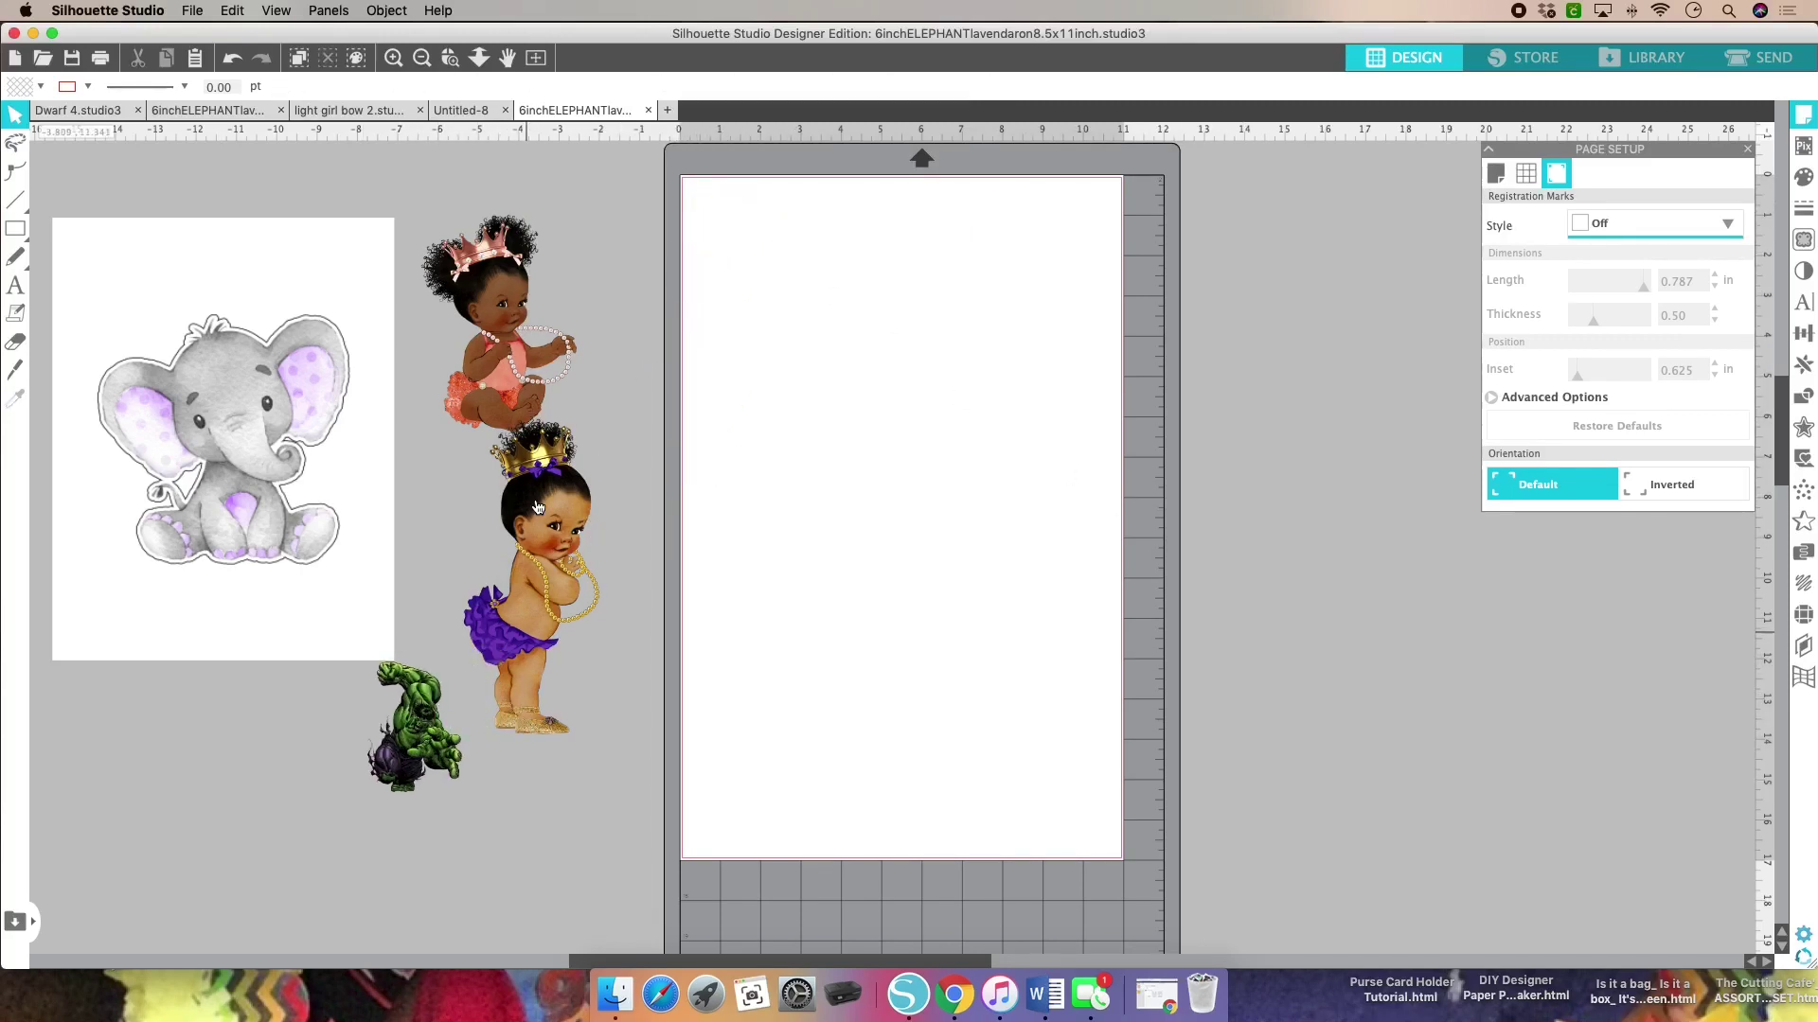
{"action": "left_click_drag", "start_coordinate": [500, 310], "coordinate": [519, 271]}
{"action": "double_click", "coordinate": [264, 345]}
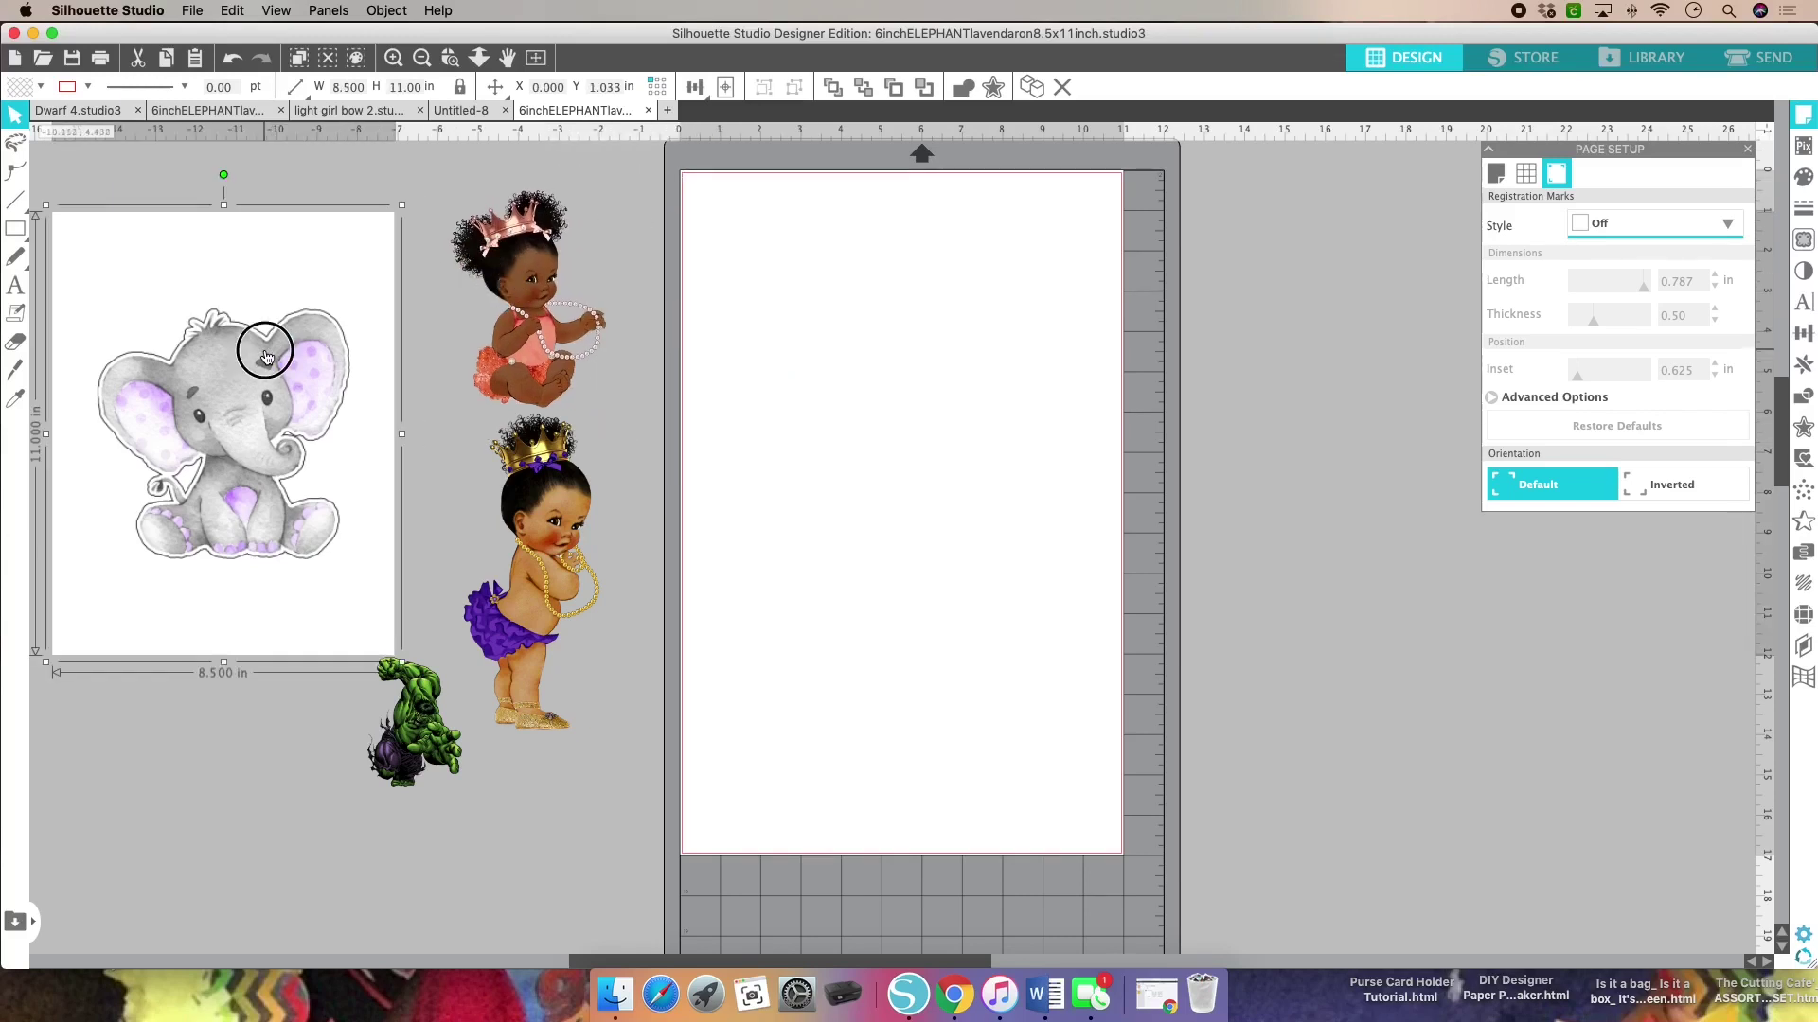
{"action": "left_click_drag", "start_coordinate": [264, 345], "coordinate": [945, 399]}
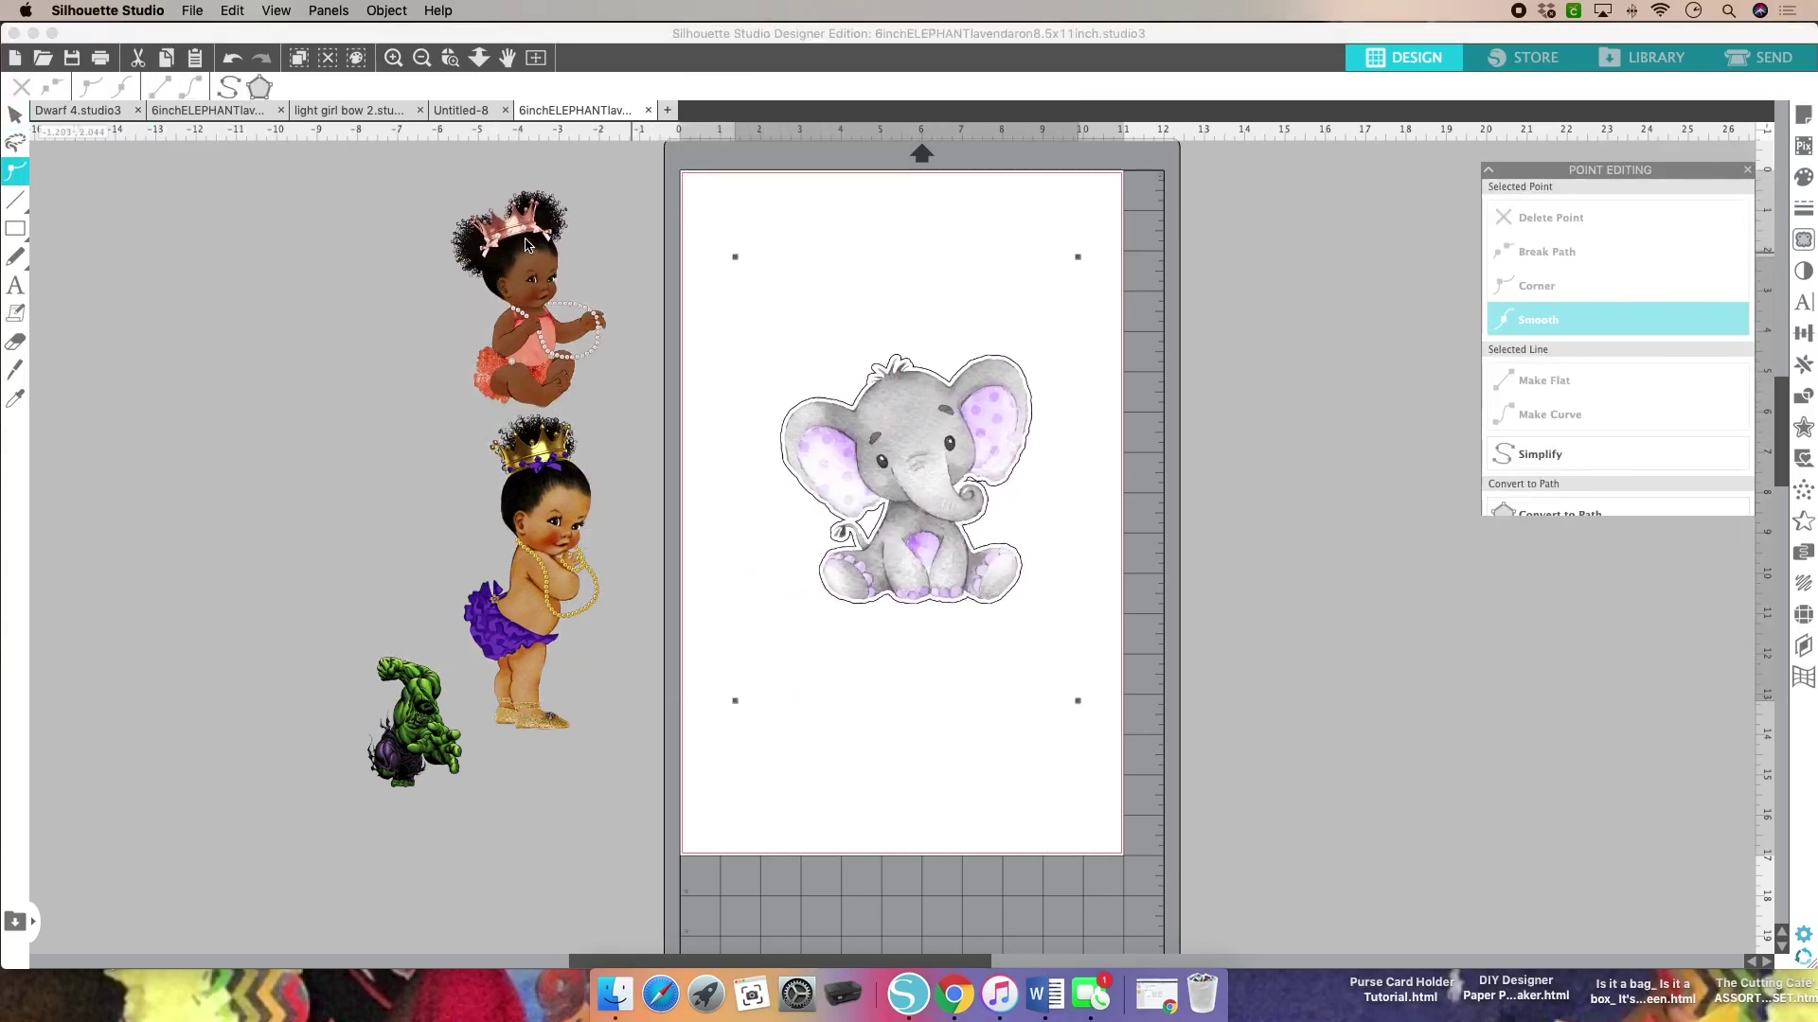
Step: Line up the pink baby, purple baby and Hulk in a row at the canvas top-left
{"action": "left_click", "coordinate": [15, 114]}
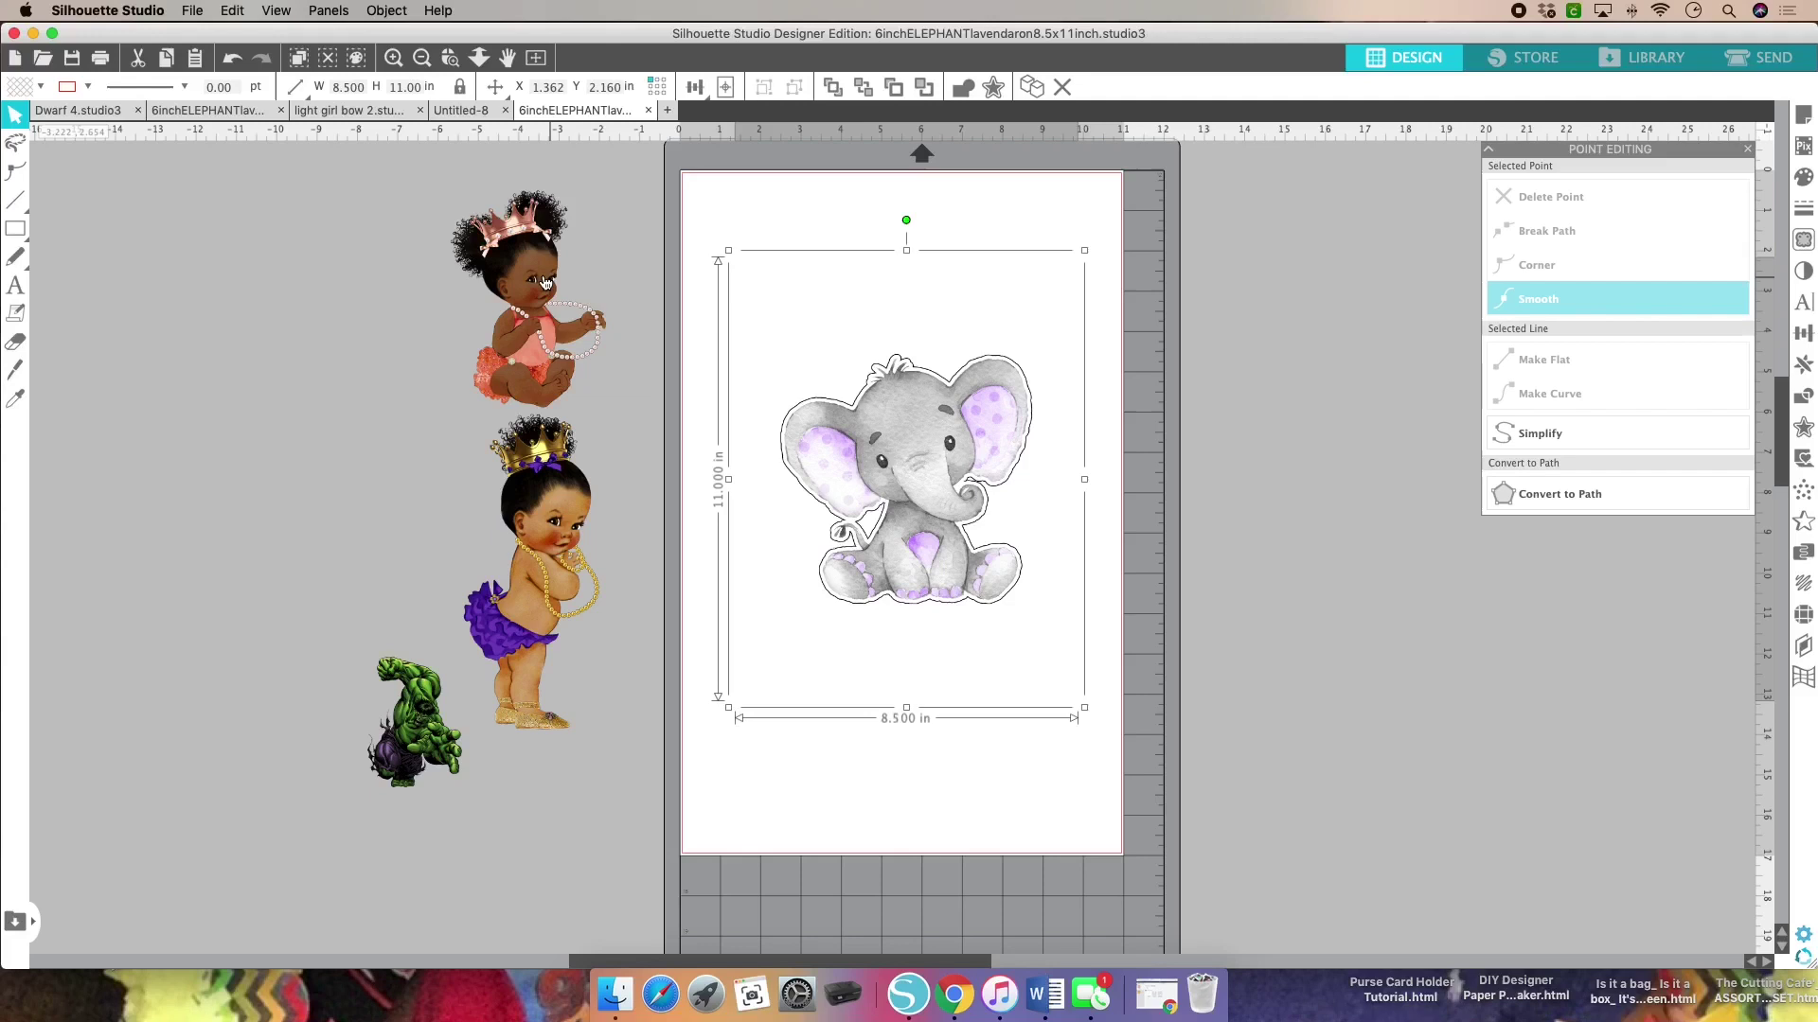
{"action": "left_click", "coordinate": [406, 266]}
{"action": "left_click_drag", "start_coordinate": [525, 313], "coordinate": [153, 289]}
{"action": "left_click_drag", "start_coordinate": [578, 517], "coordinate": [312, 275]}
{"action": "left_click_drag", "start_coordinate": [445, 653], "coordinate": [462, 200]}
{"action": "left_click", "coordinate": [914, 493]}
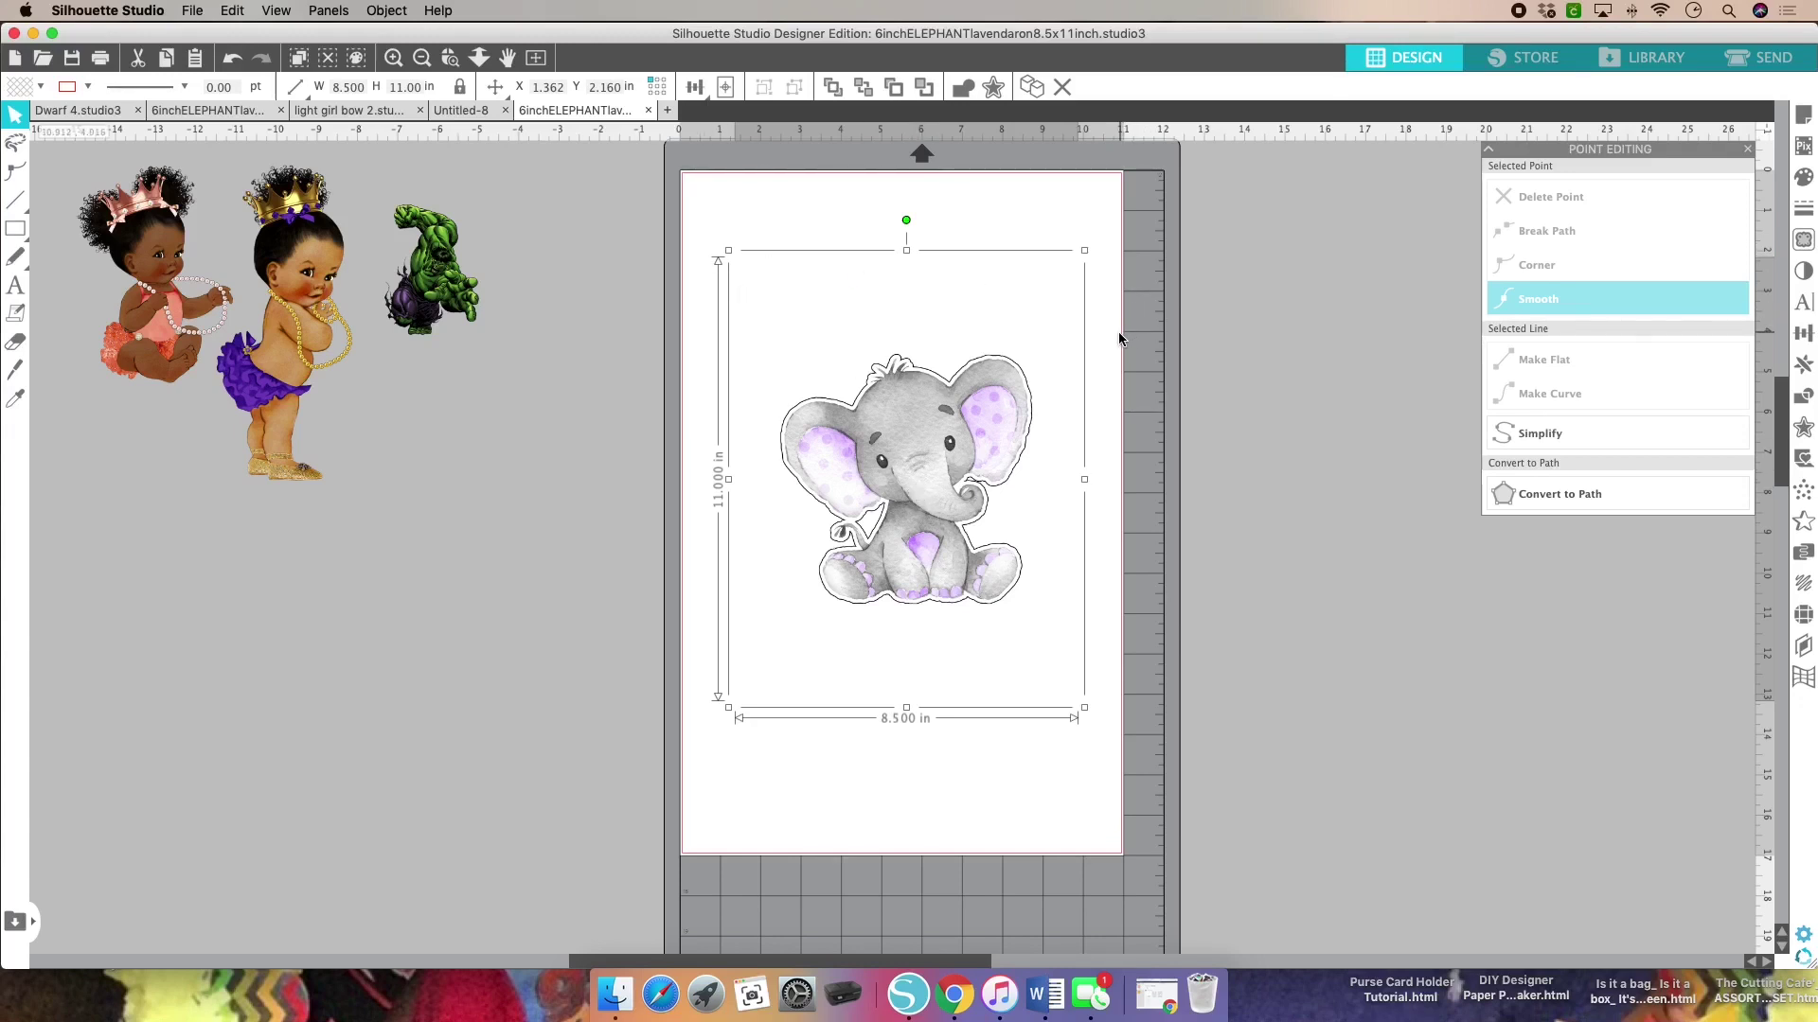
Step: Trace the elephant using a trace area covering it and a raised threshold
{"action": "left_click", "coordinate": [1804, 242]}
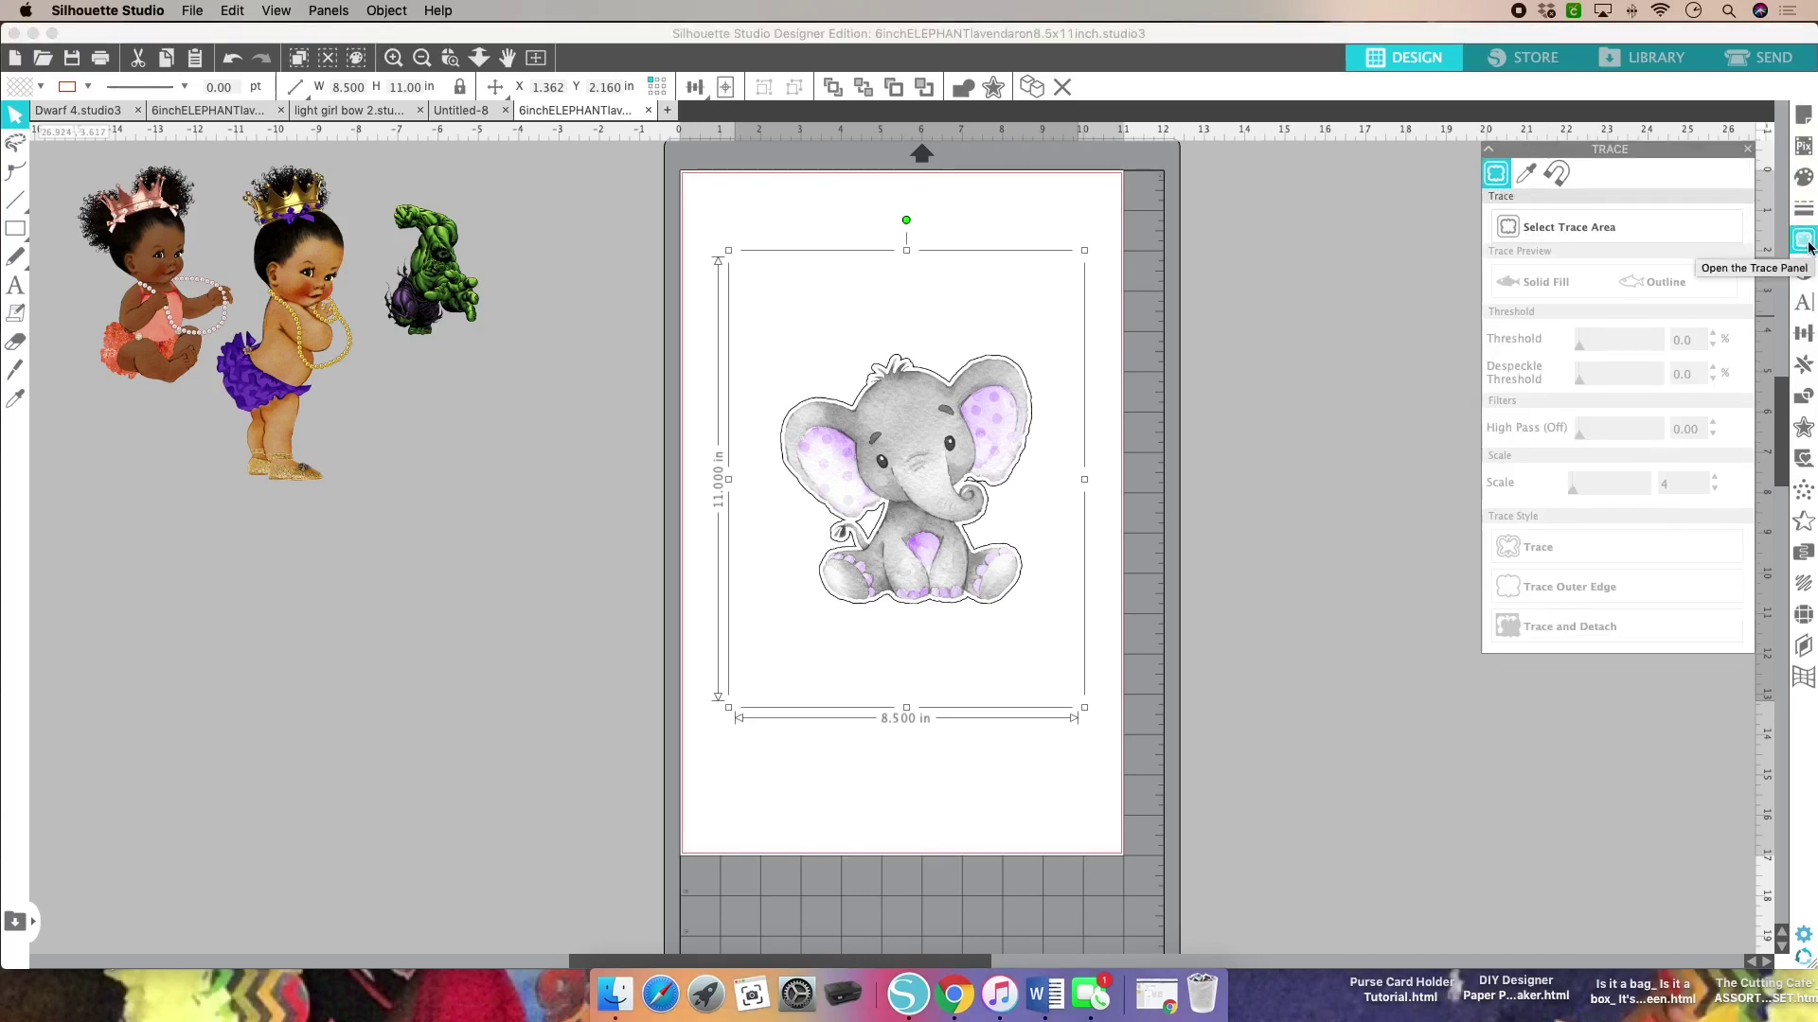
{"action": "left_click", "coordinate": [1560, 231]}
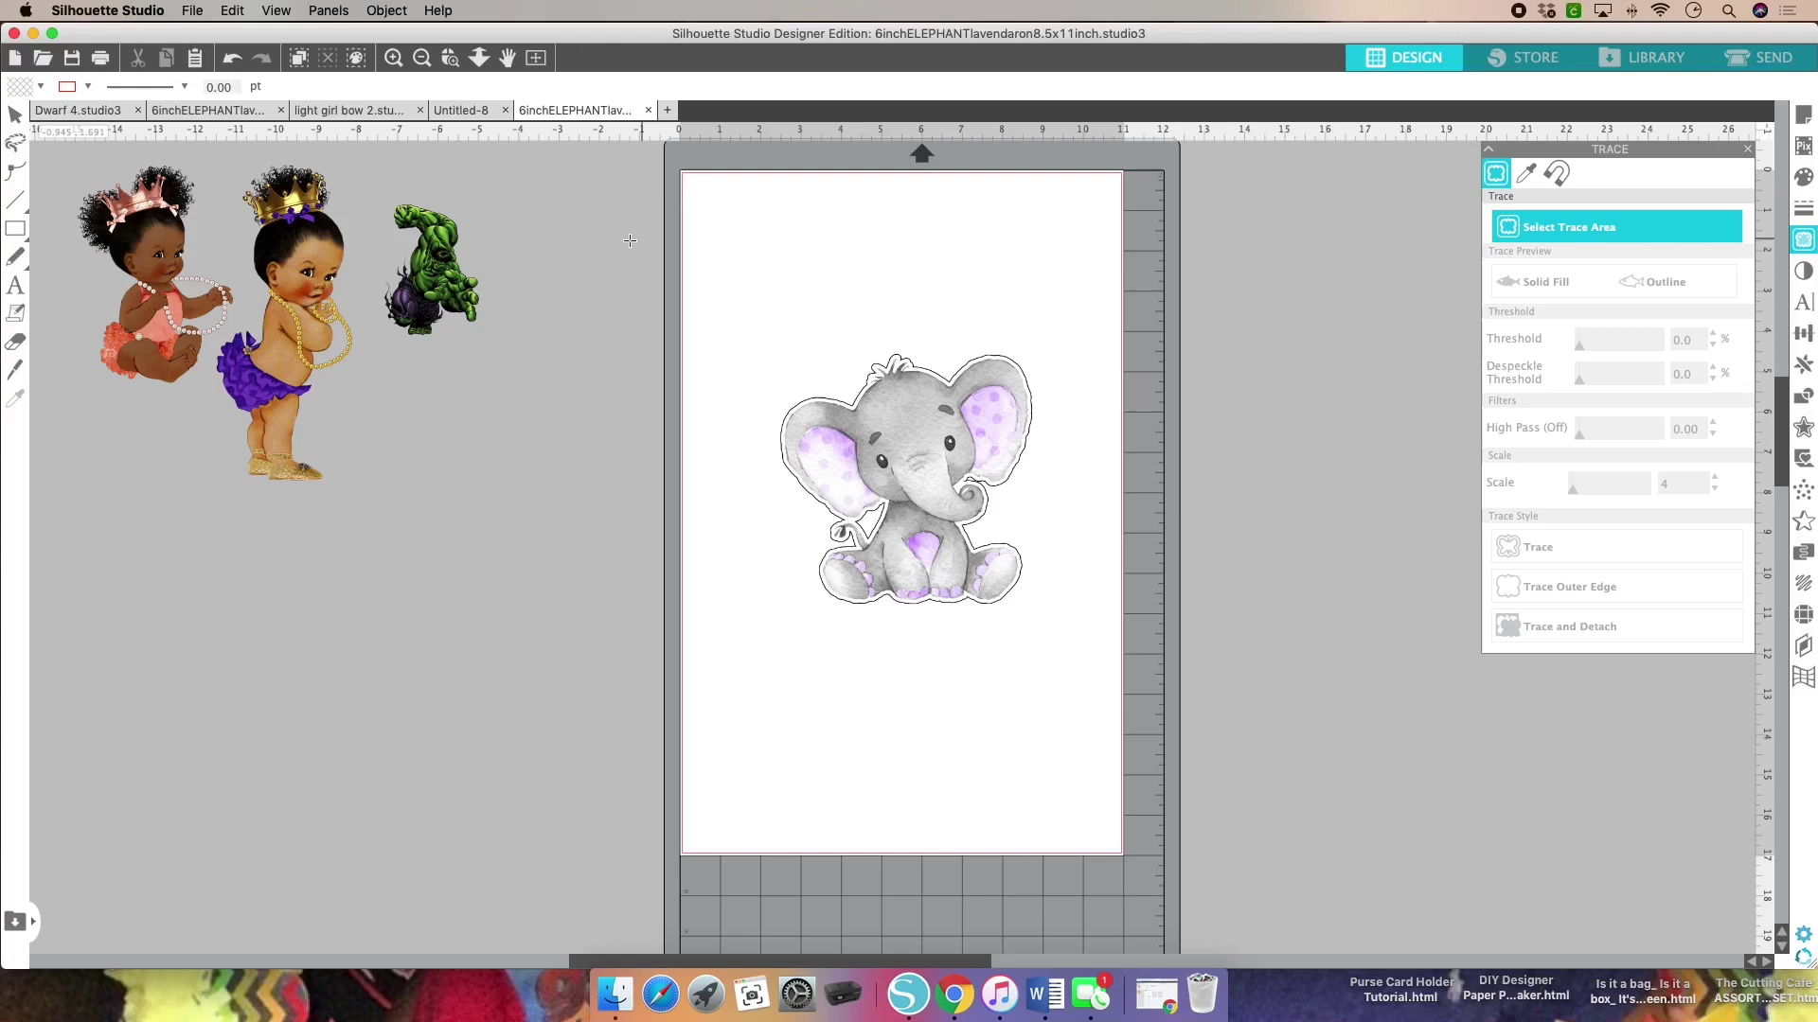
{"action": "left_click_drag", "start_coordinate": [662, 204], "coordinate": [1150, 778]}
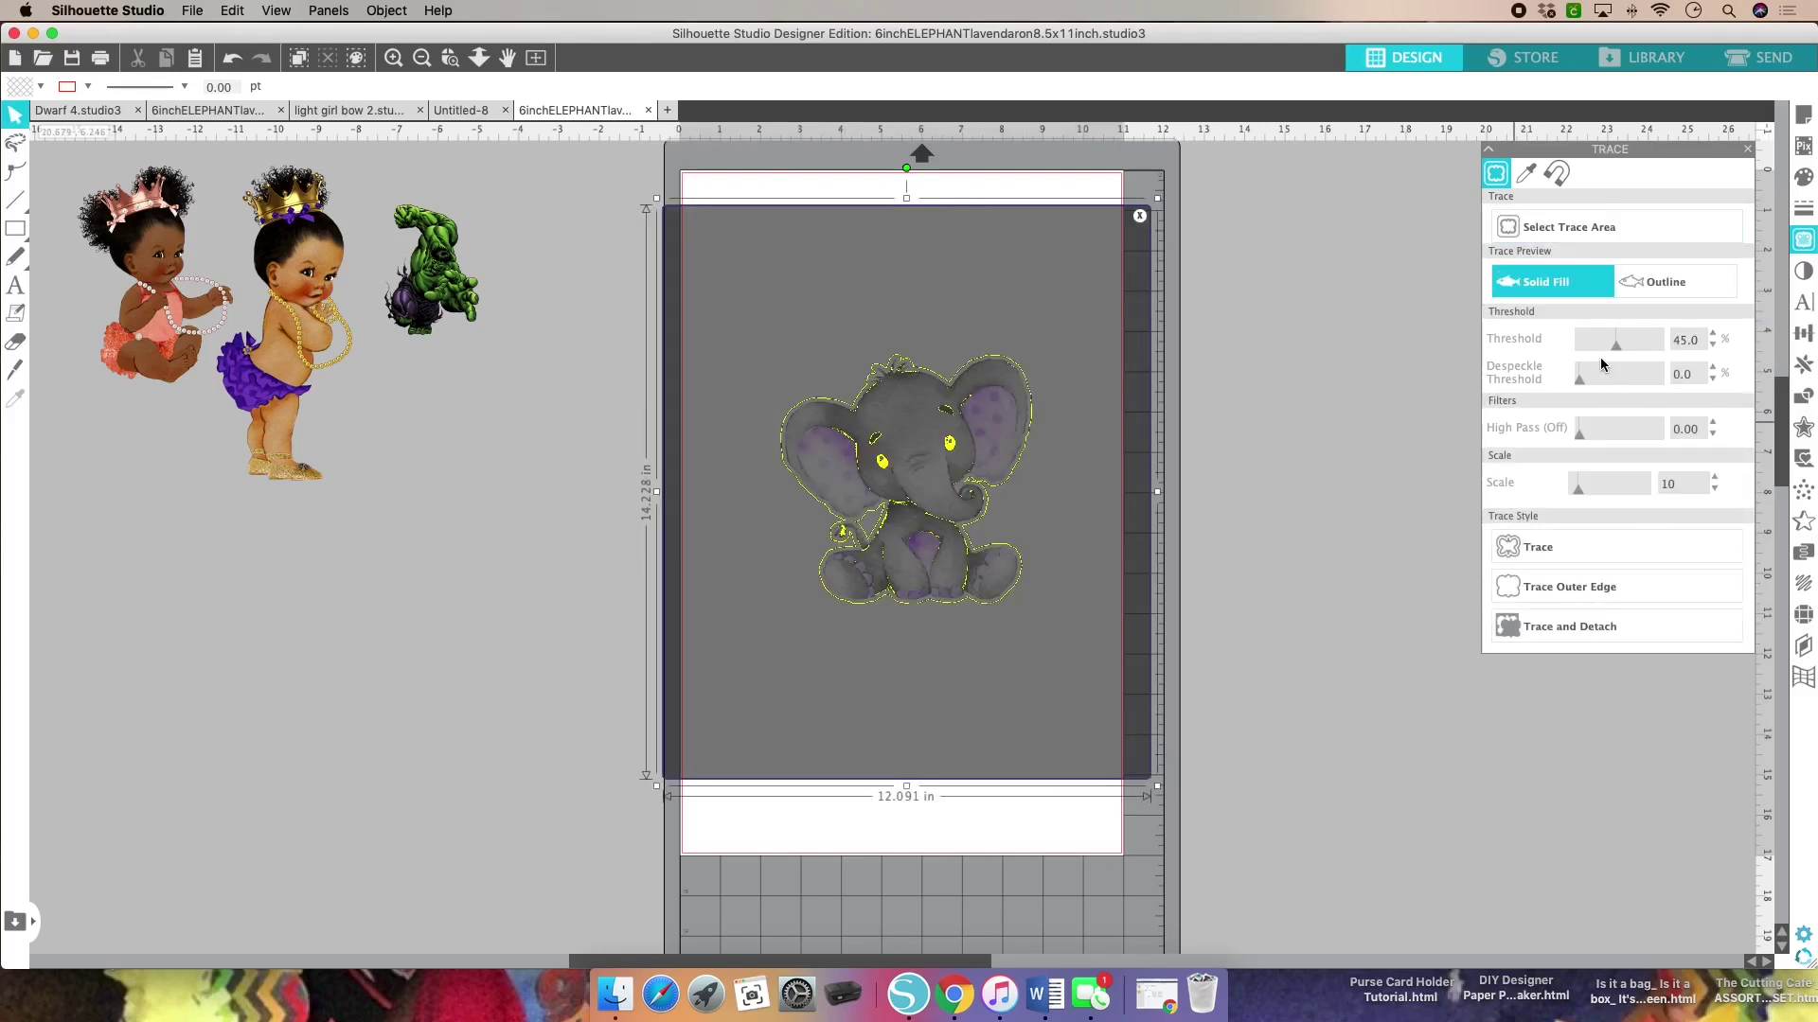
{"action": "left_click_drag", "start_coordinate": [1617, 349], "coordinate": [1662, 350]}
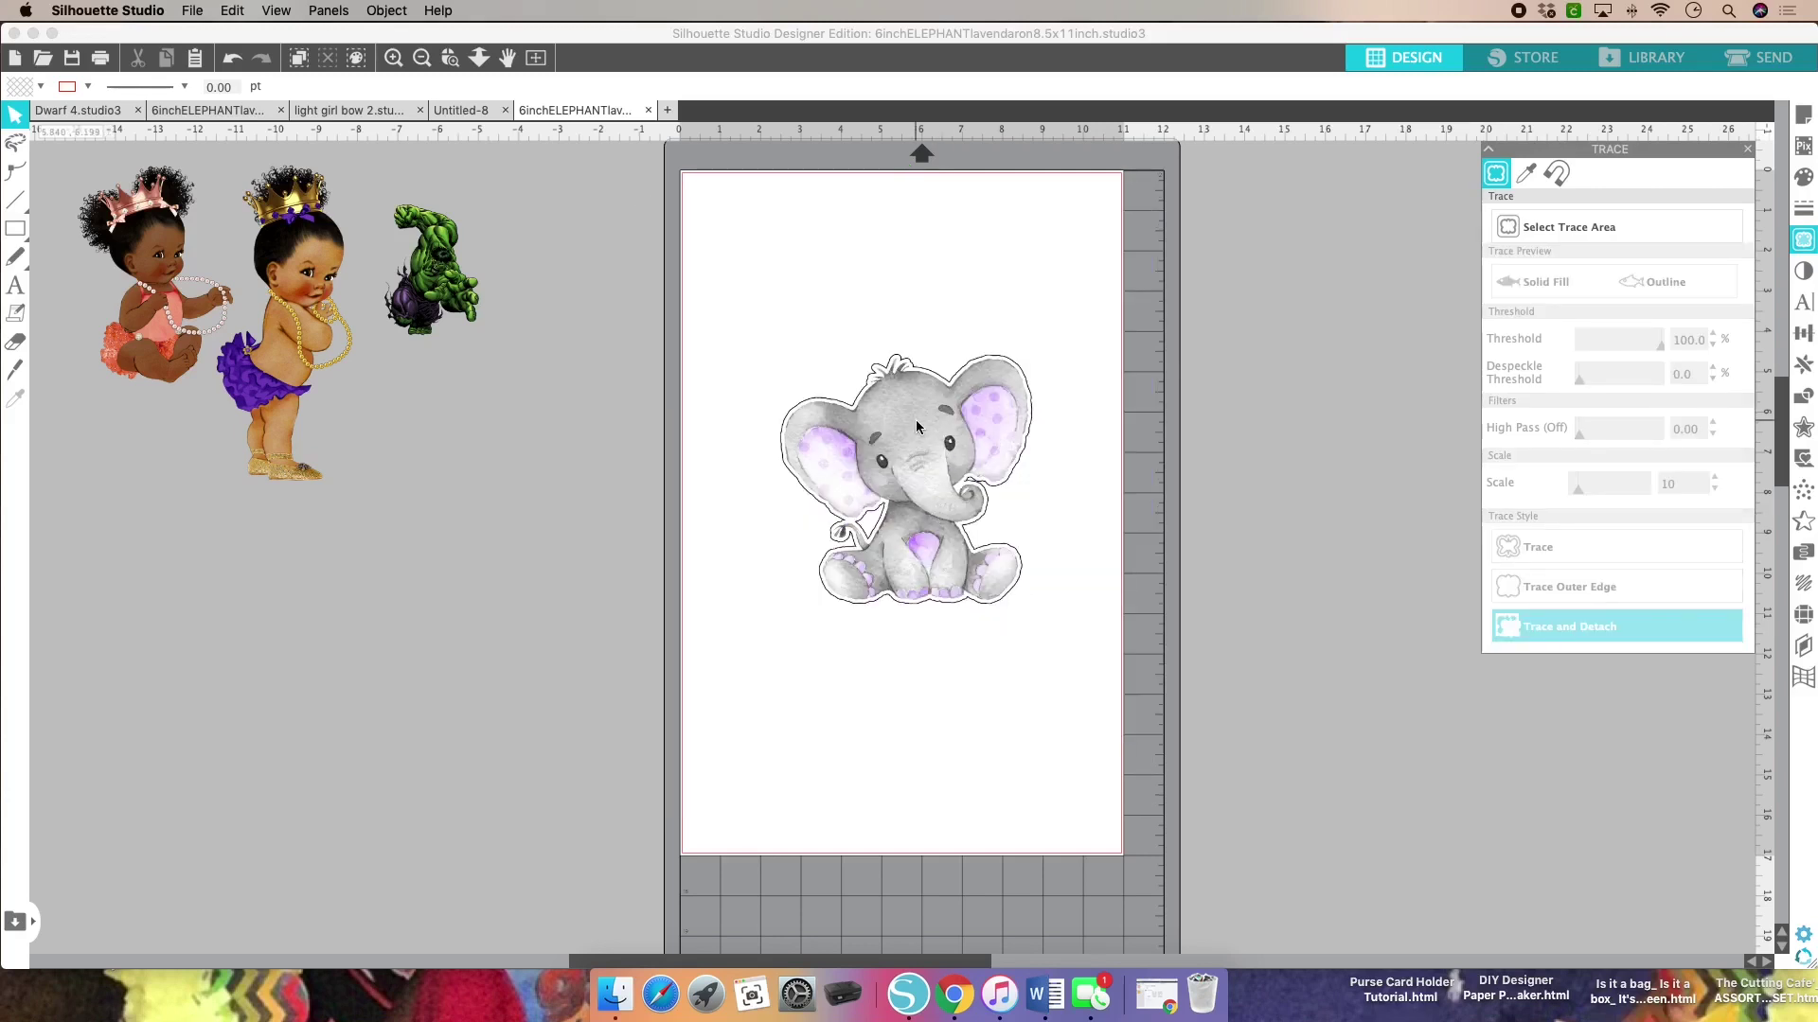
Step: Delete the faint leftover traced outline and return the elephant near the page's top centre
{"action": "left_click", "coordinate": [892, 452]}
{"action": "left_click_drag", "start_coordinate": [892, 451], "coordinate": [496, 561]}
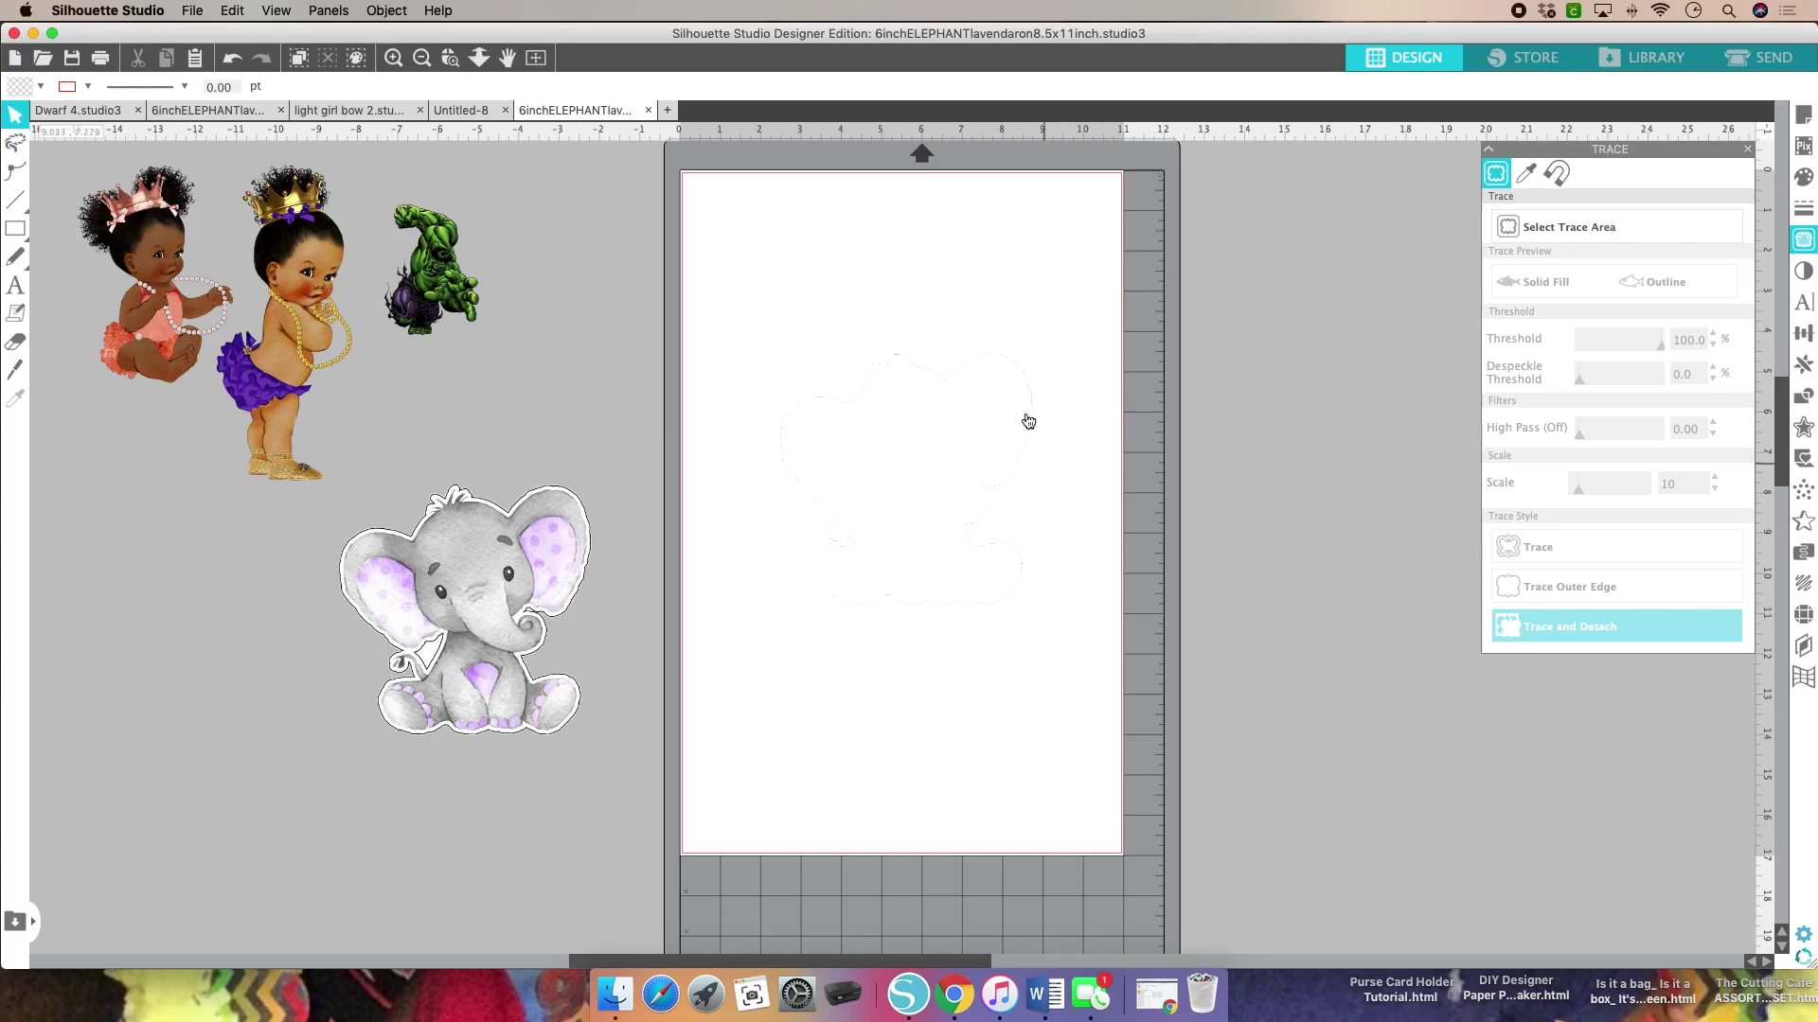
{"action": "left_click", "coordinate": [1015, 367]}
{"action": "key", "text": "Delete"}
{"action": "left_click_drag", "start_coordinate": [426, 268], "coordinate": [517, 331]}
{"action": "left_click_drag", "start_coordinate": [347, 285], "coordinate": [343, 443]}
{"action": "left_click_drag", "start_coordinate": [415, 590], "coordinate": [867, 451]}
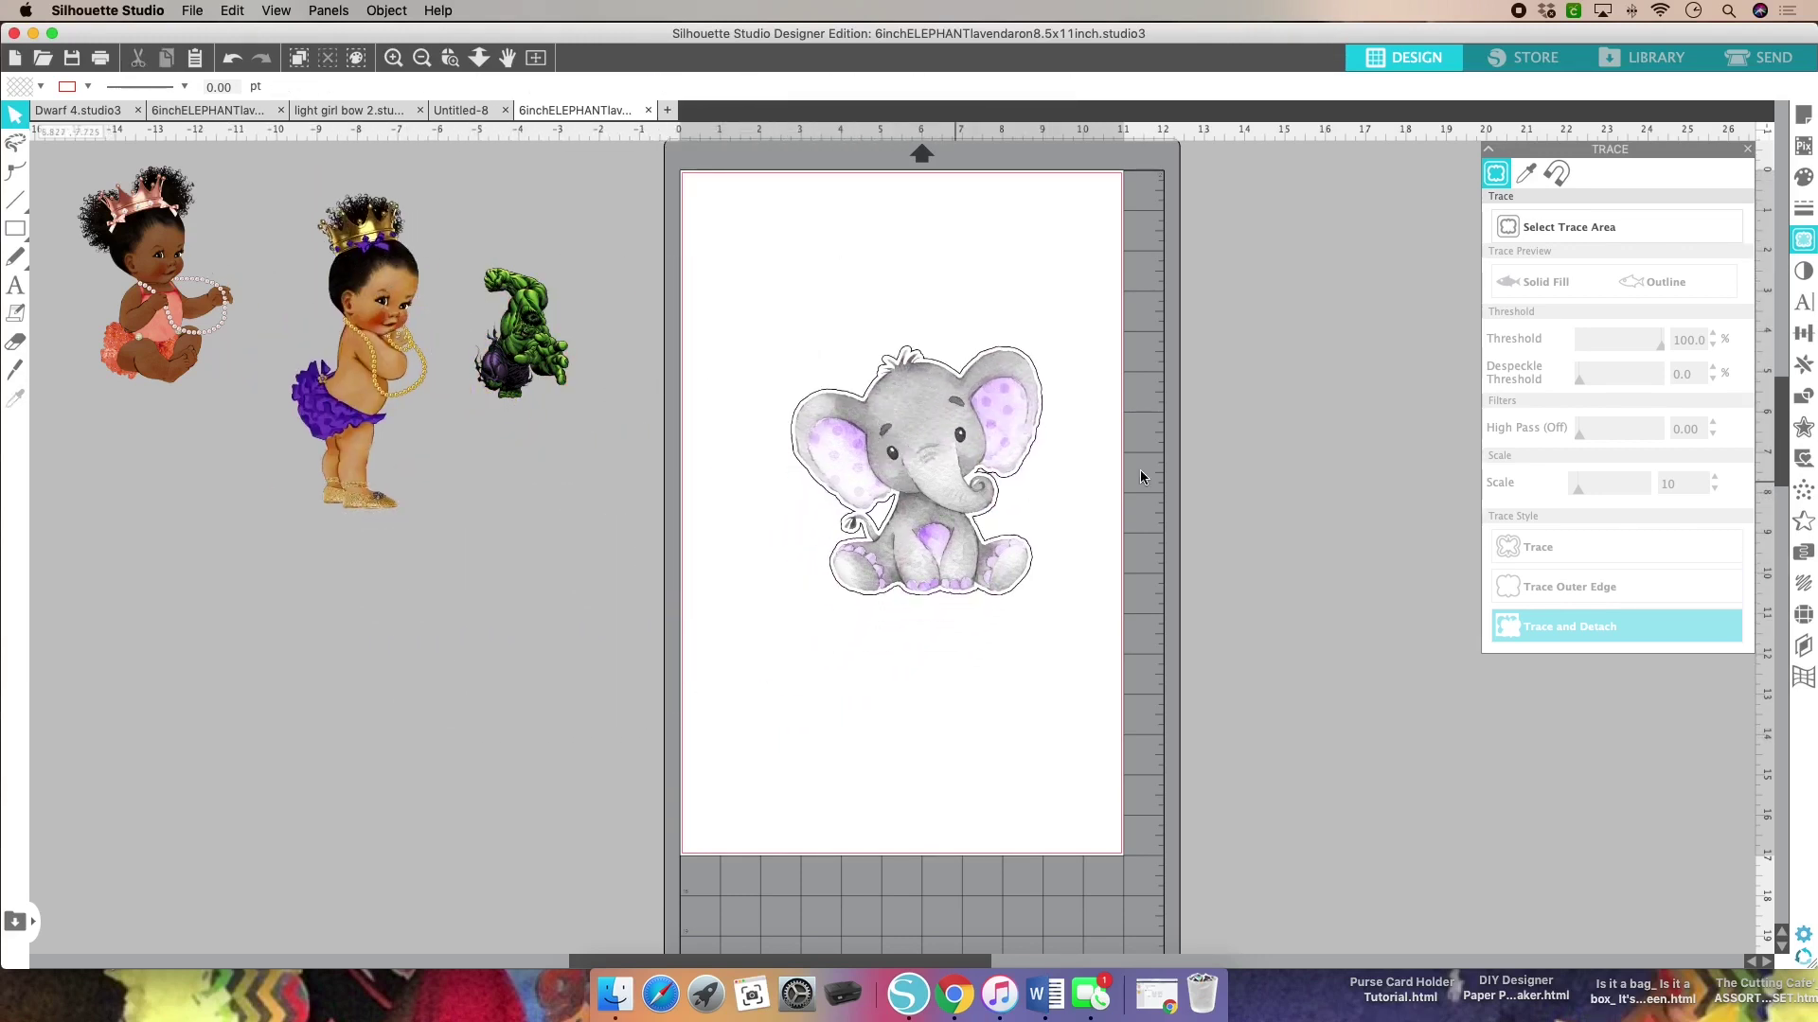
Step: Turn on Type 1 registration marks in Page Setup
{"action": "left_click", "coordinate": [1804, 115]}
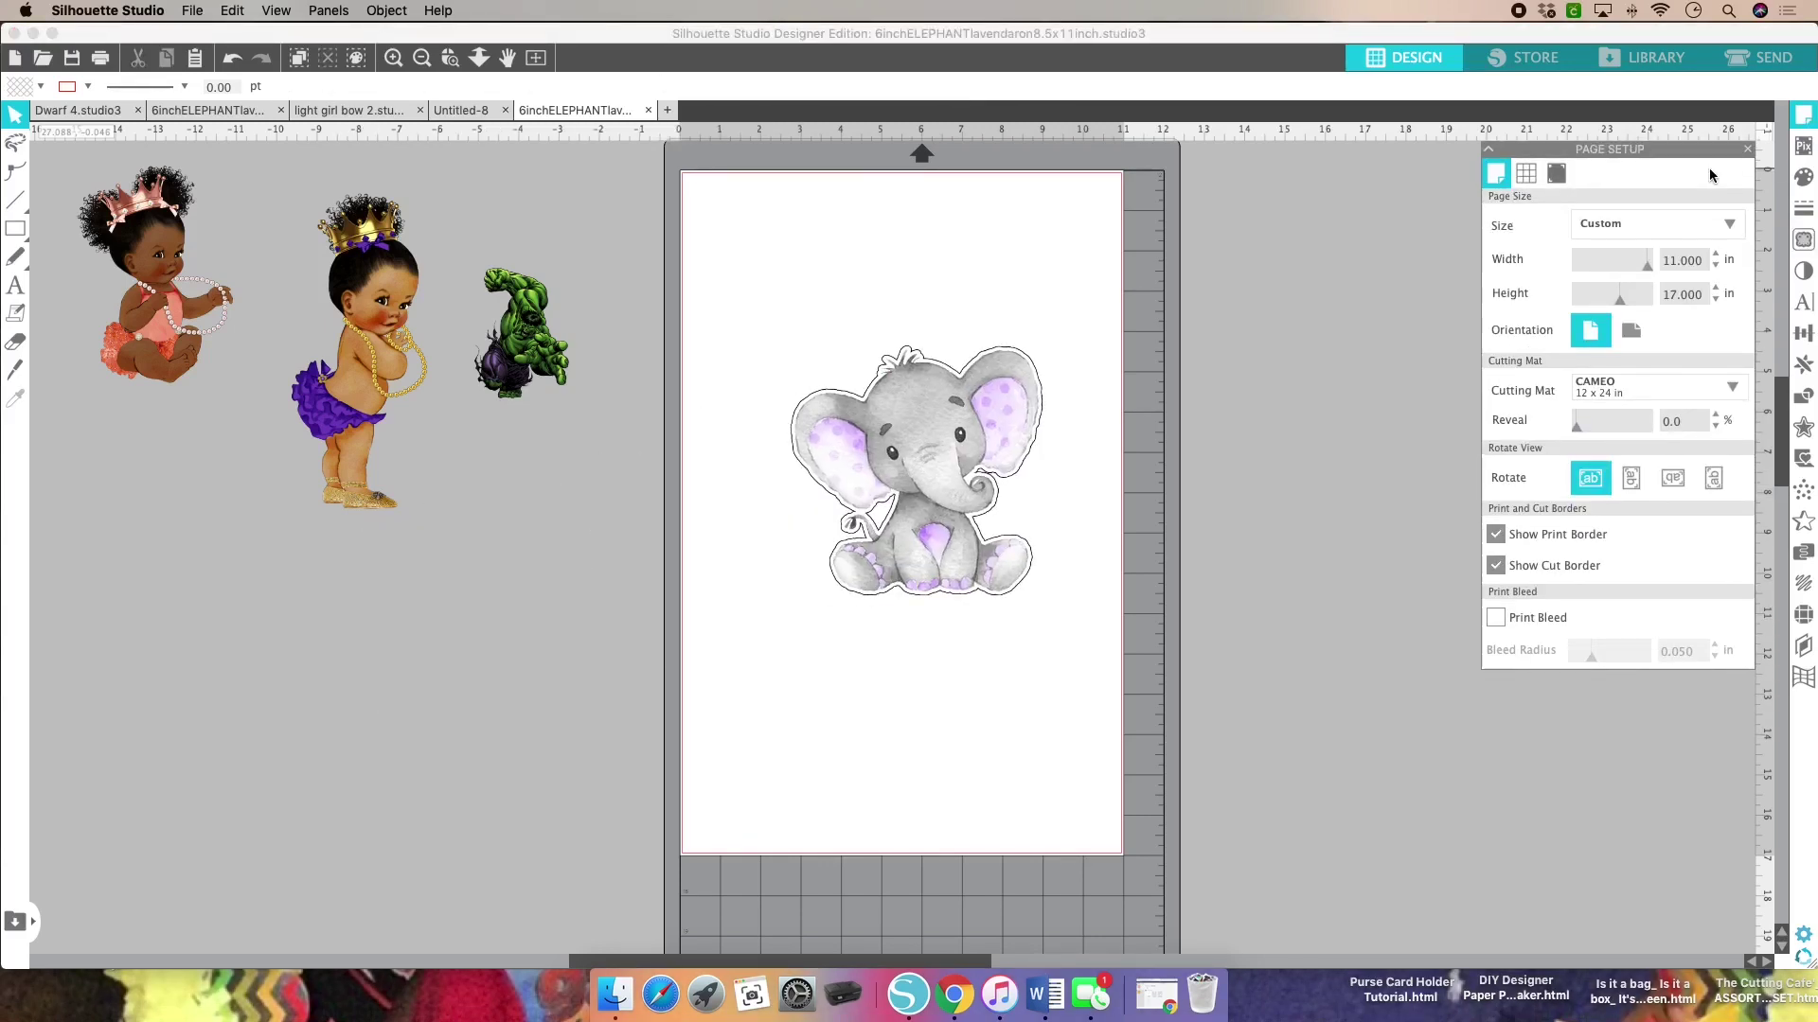
{"action": "left_click", "coordinate": [1557, 180]}
{"action": "left_click", "coordinate": [1594, 224]}
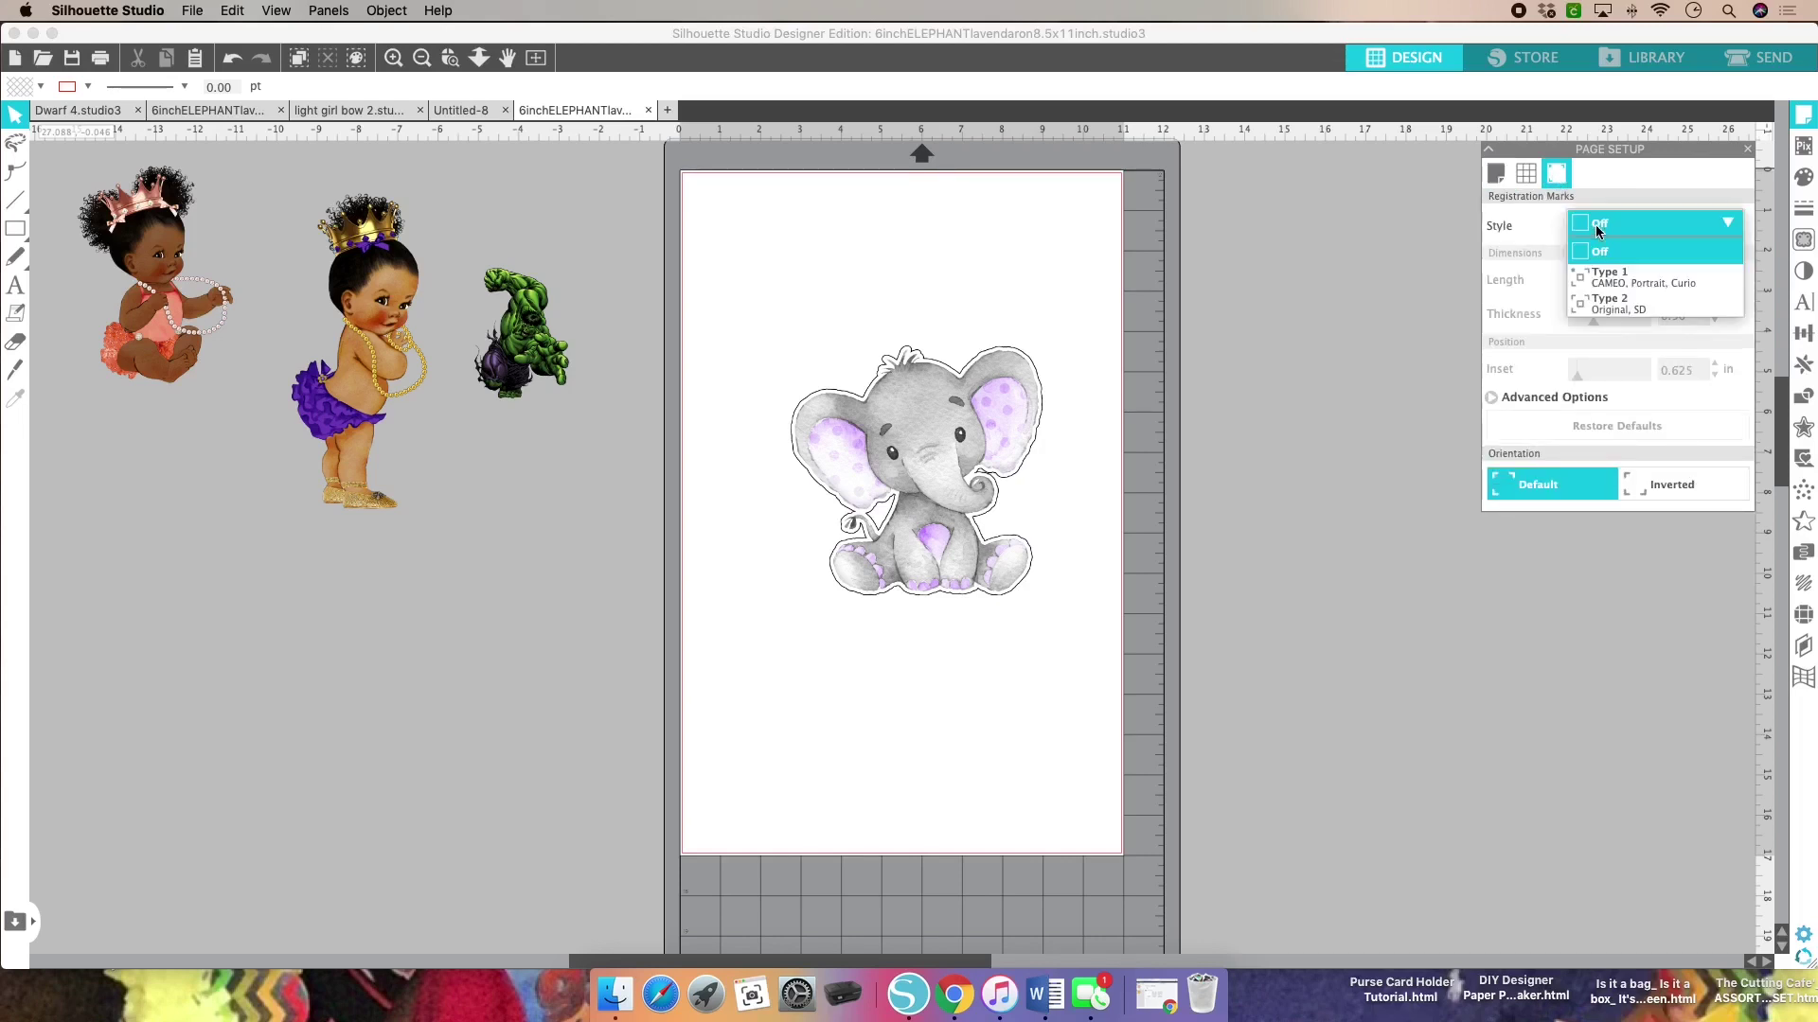
{"action": "left_click", "coordinate": [1613, 274]}
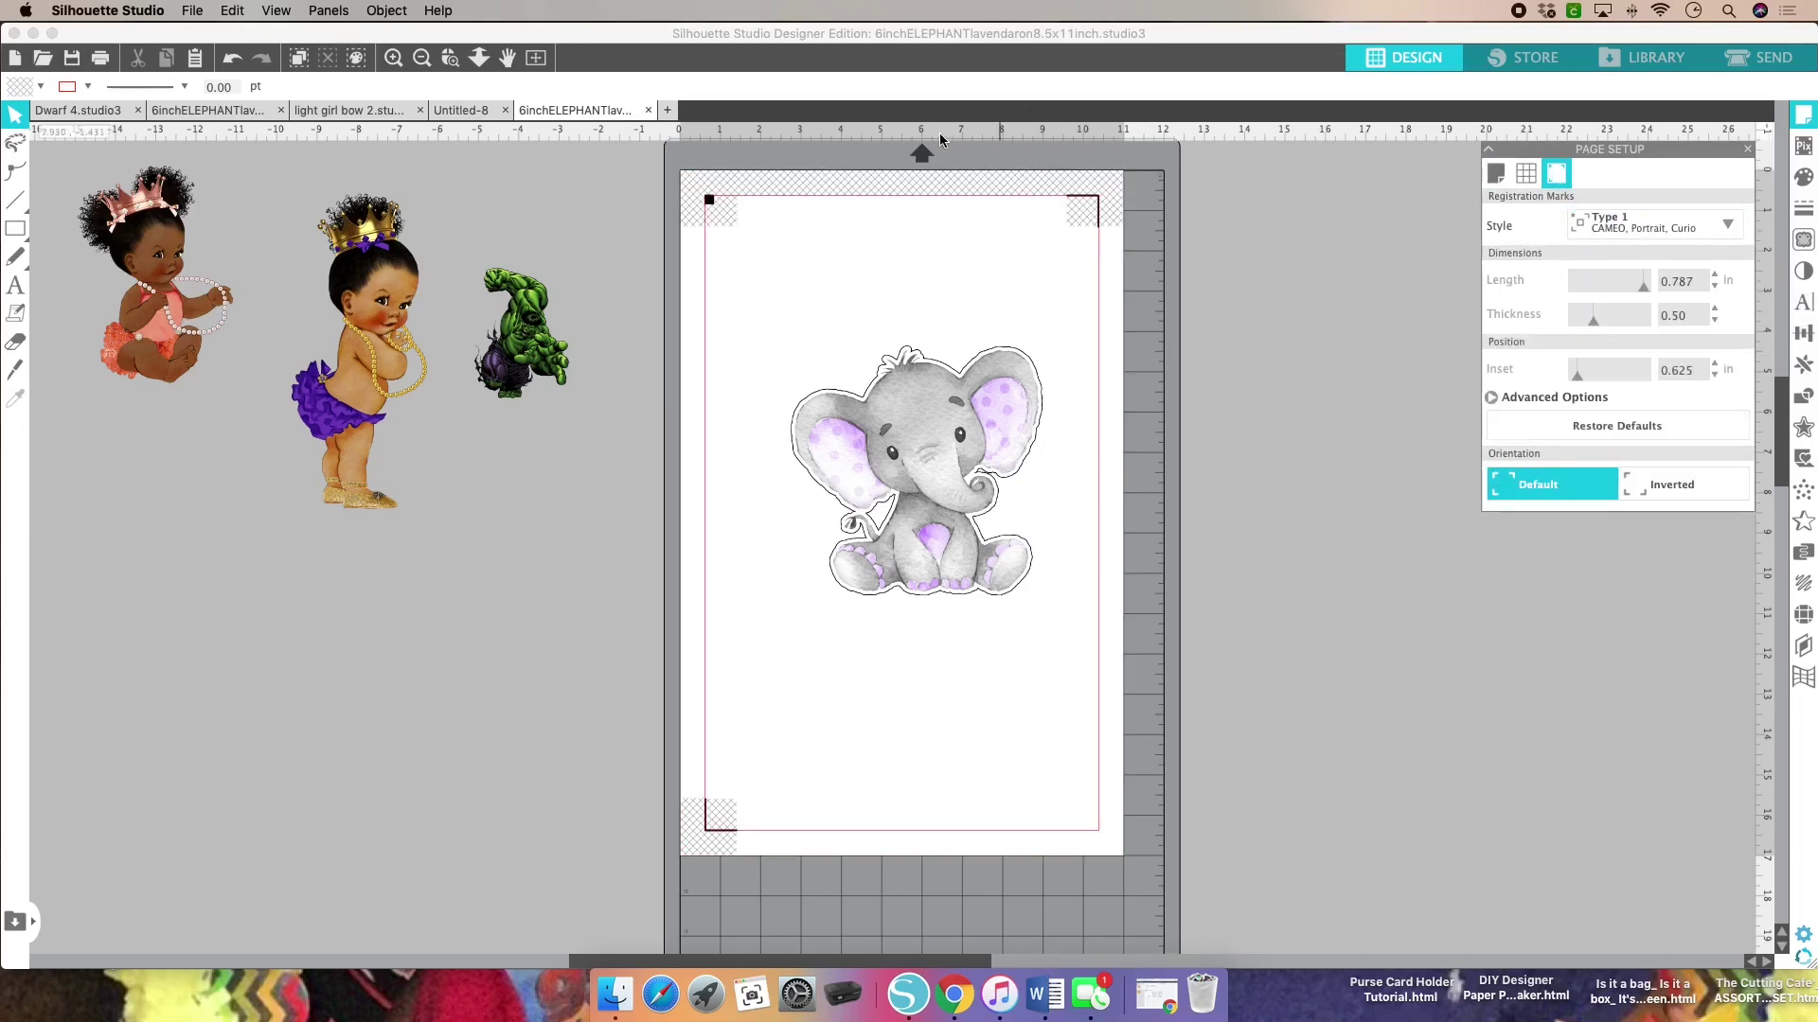
Step: Unlock proportions and resize the elephant to 11 in wide by 15 in tall
{"action": "left_click", "coordinate": [899, 460]}
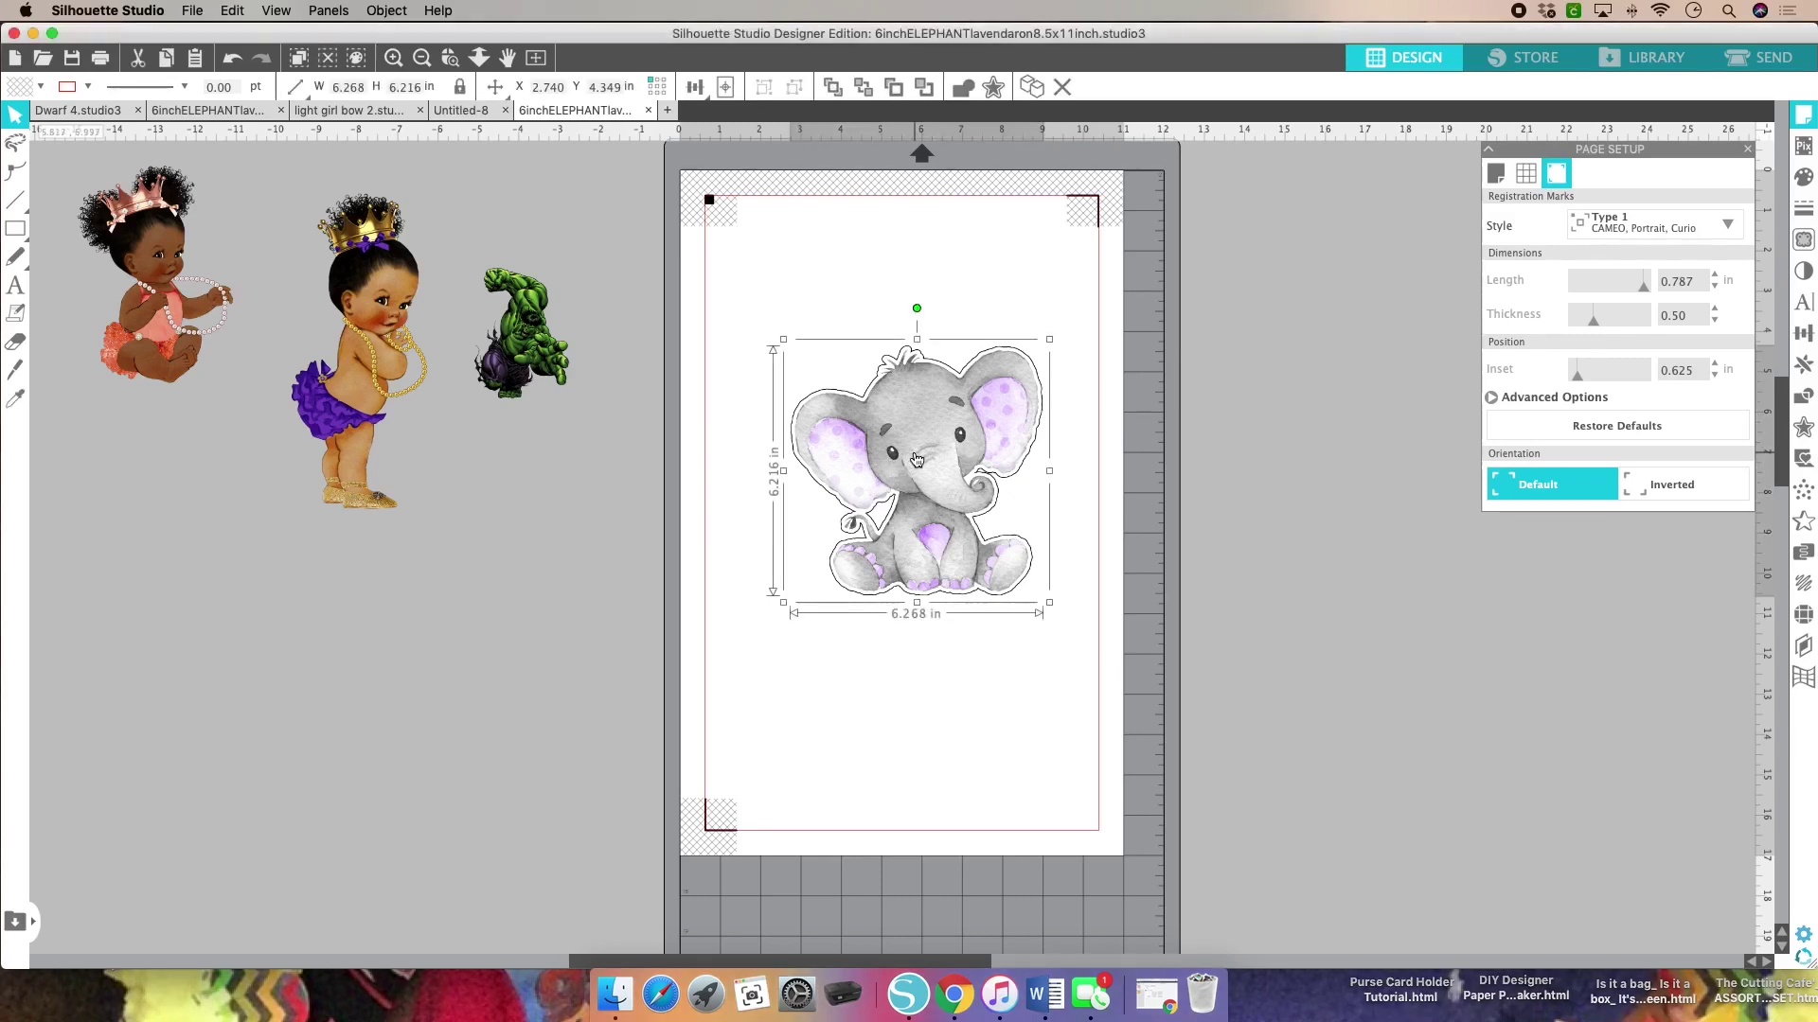
{"action": "left_click", "coordinate": [459, 86]}
{"action": "left_click", "coordinate": [291, 88]}
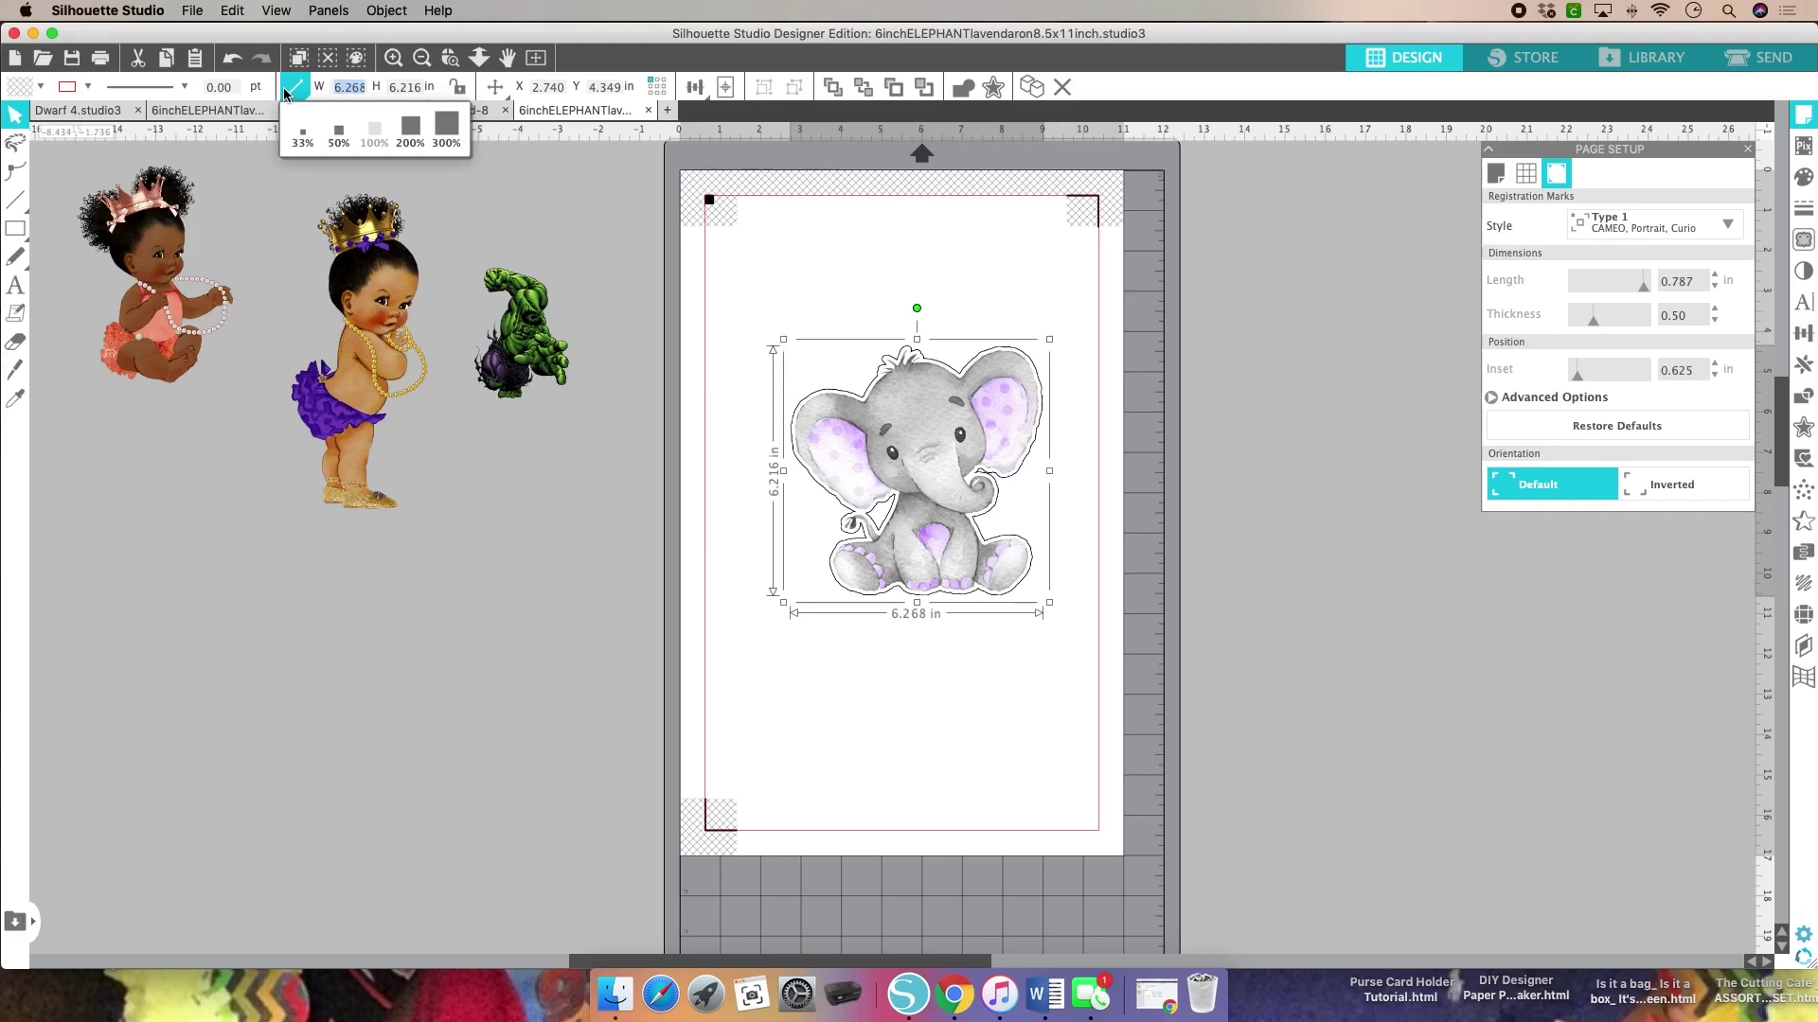
{"action": "left_click", "coordinate": [426, 87]}
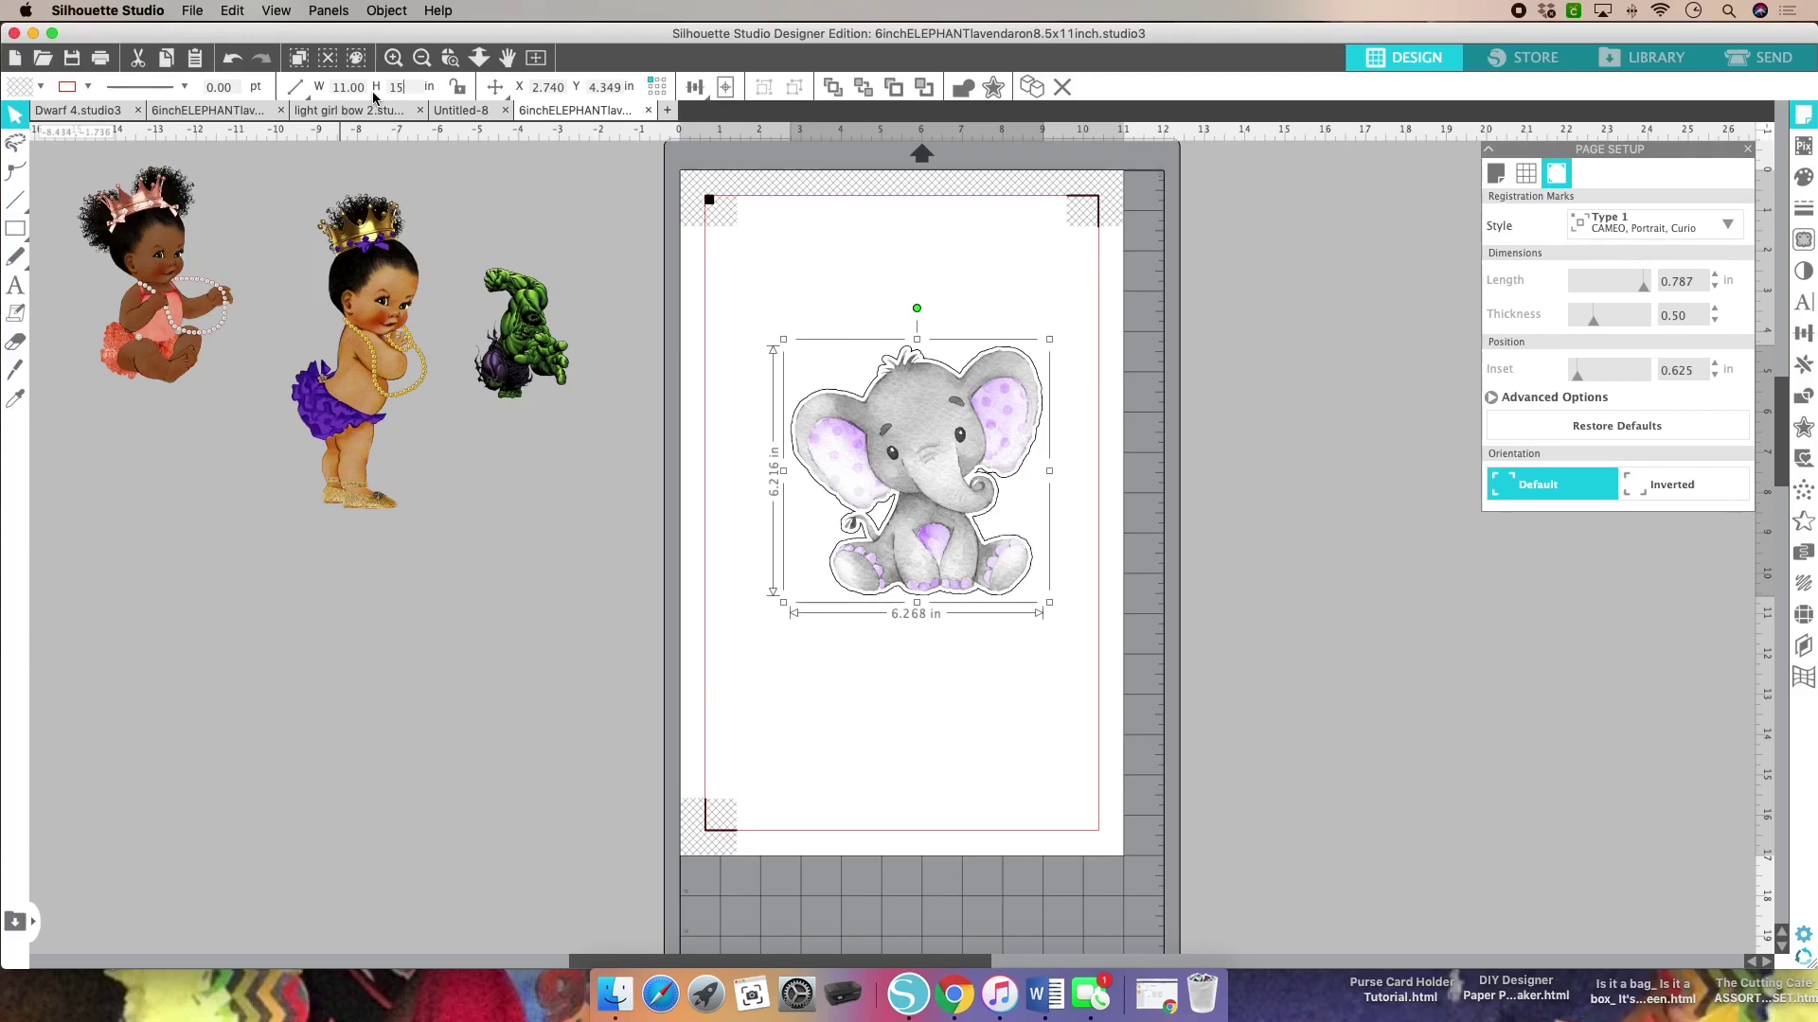
{"action": "key", "text": "Return"}
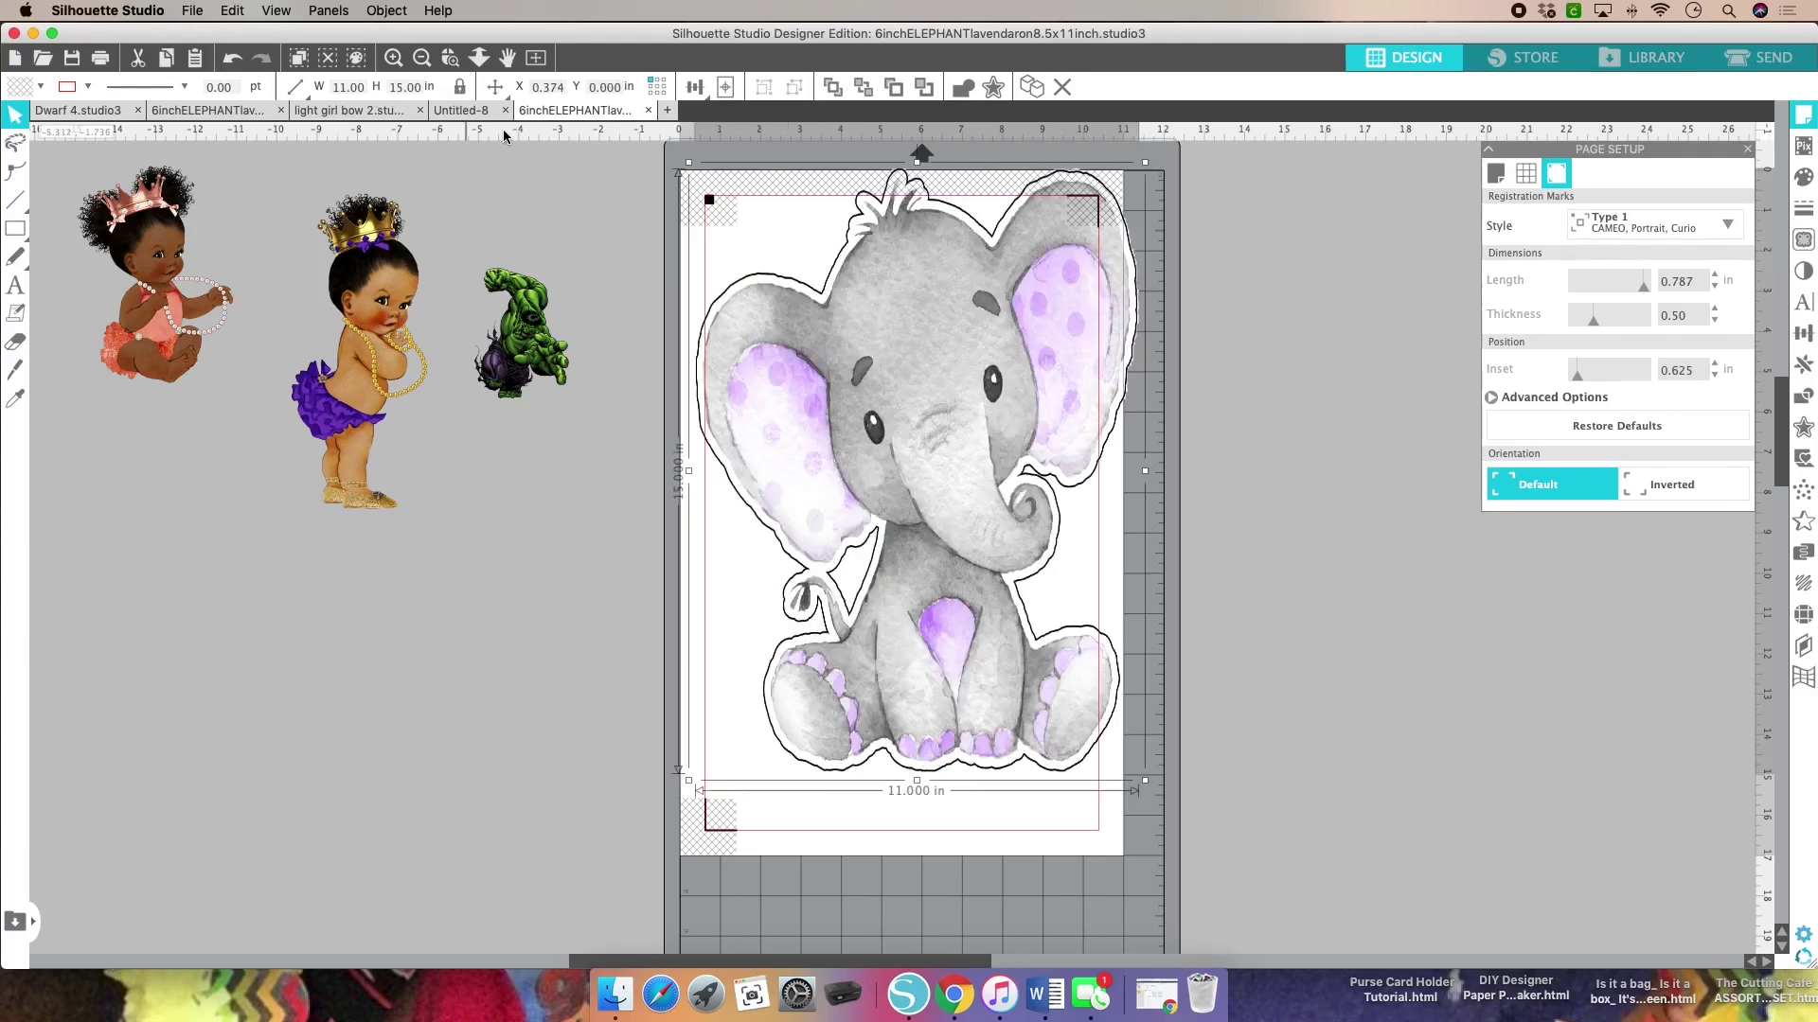
Step: Reposition the enlarged elephant and narrow it to 10.50 in wide
{"action": "left_click_drag", "start_coordinate": [984, 405], "coordinate": [1006, 452]}
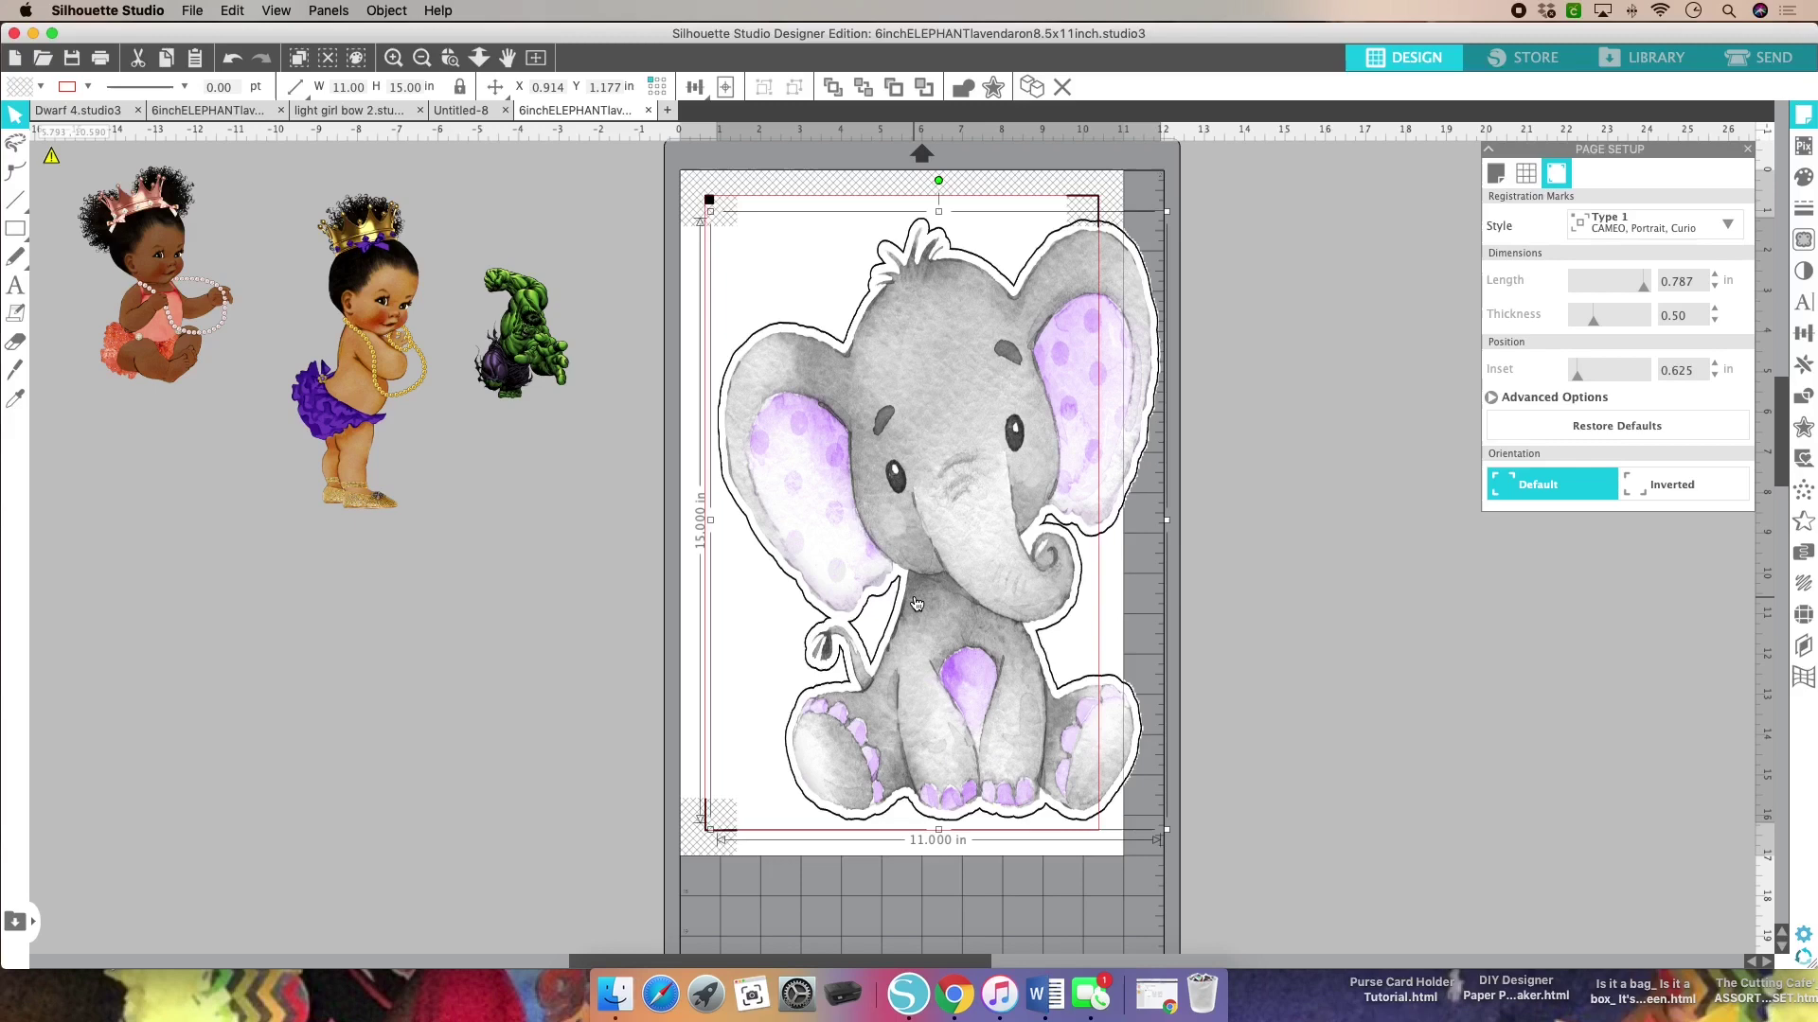
{"action": "left_click_drag", "start_coordinate": [914, 604], "coordinate": [913, 621]}
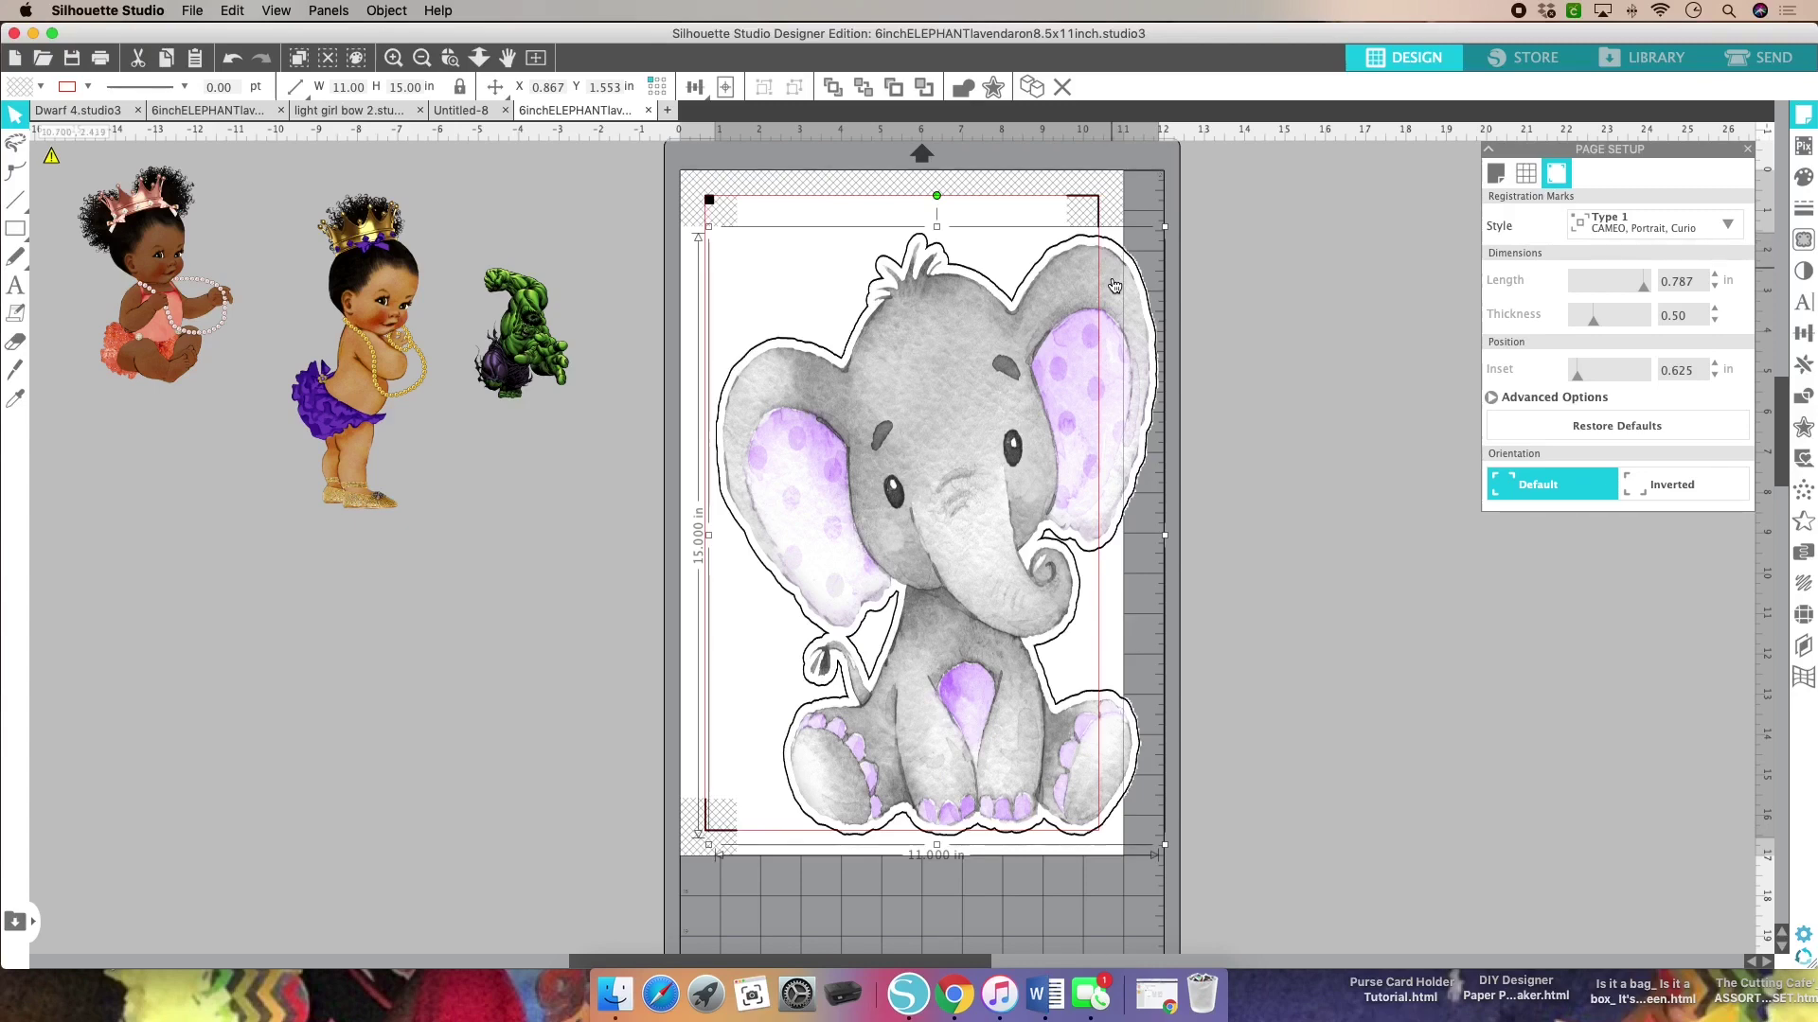
{"action": "left_click_drag", "start_coordinate": [947, 466], "coordinate": [915, 445]}
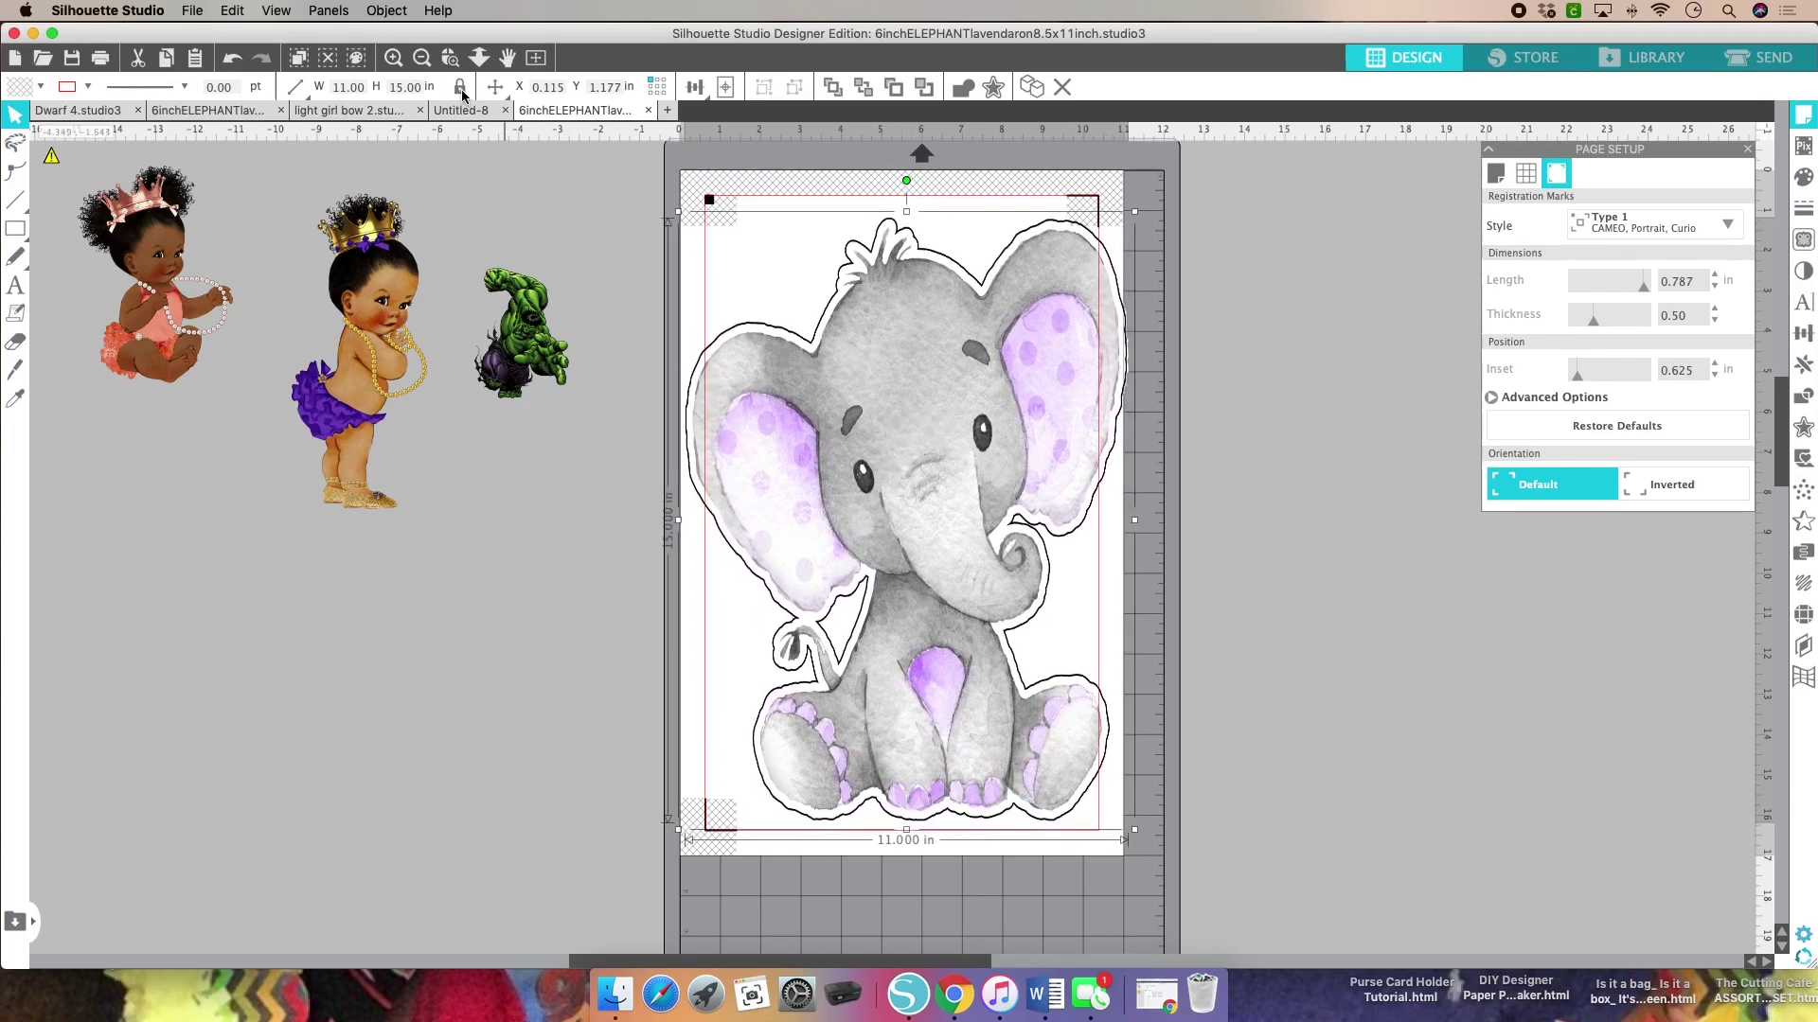
{"action": "left_click", "coordinate": [296, 89]}
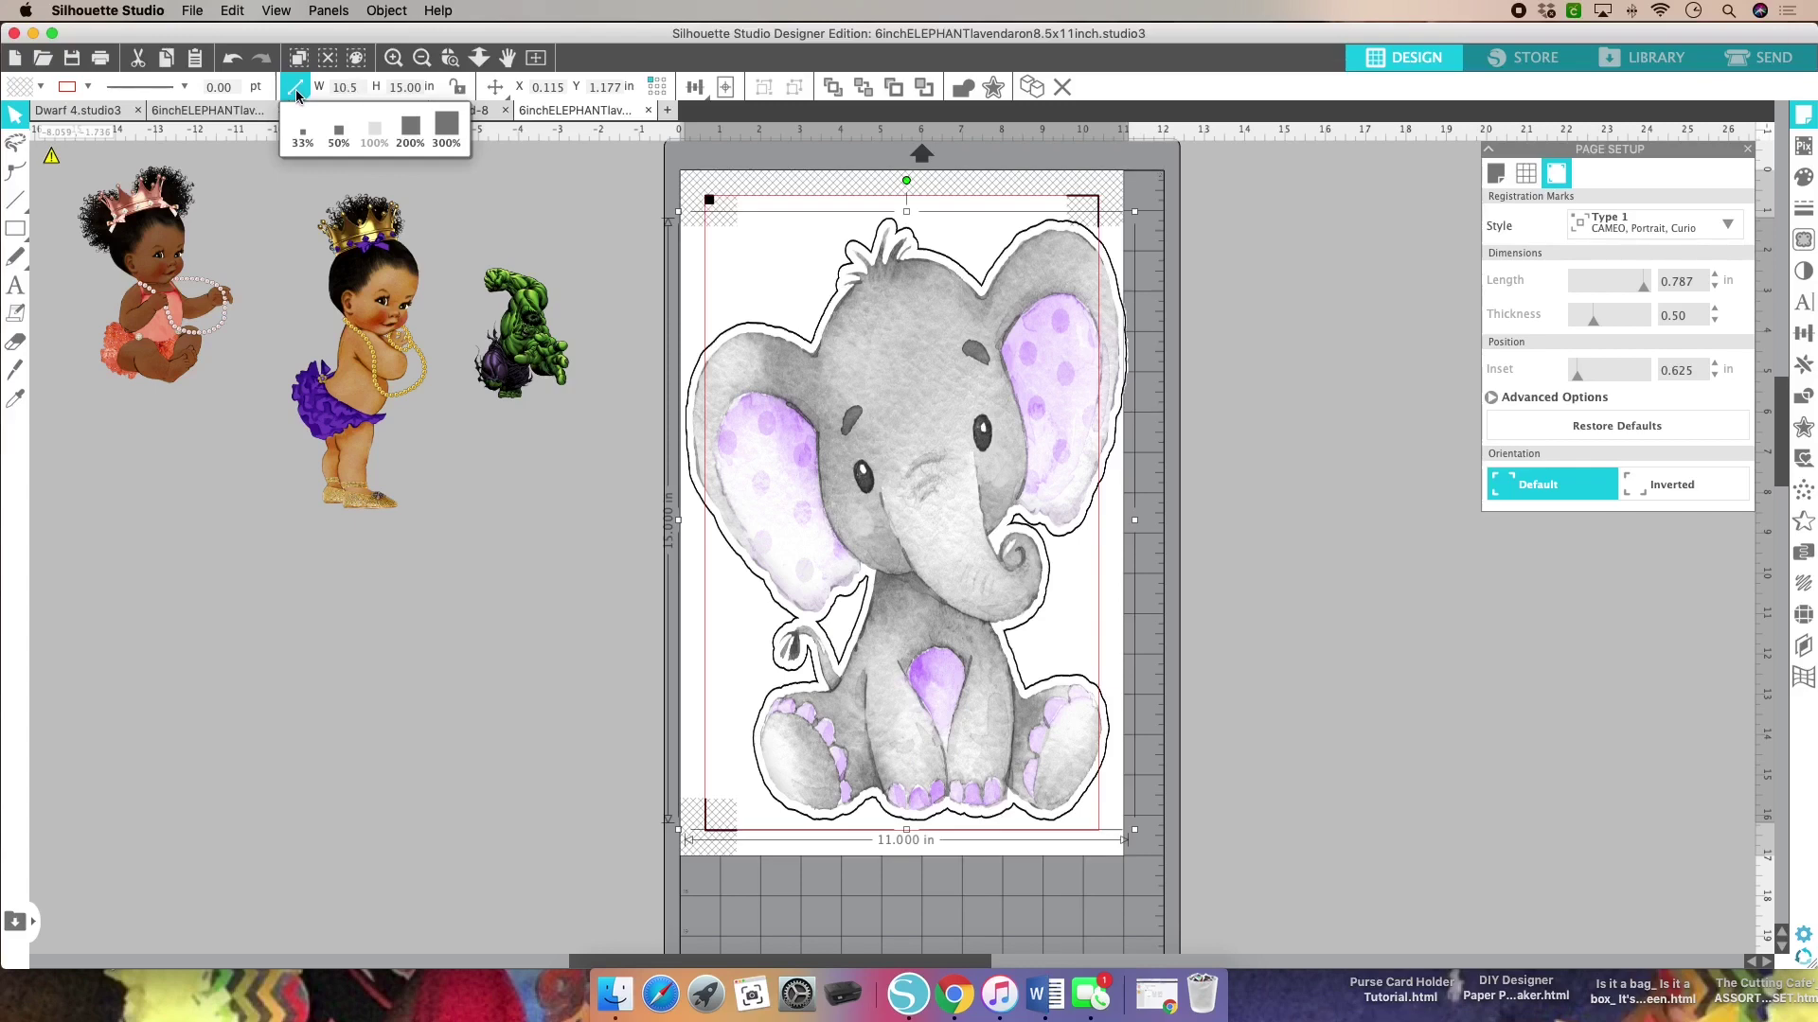
{"action": "key", "text": "Return"}
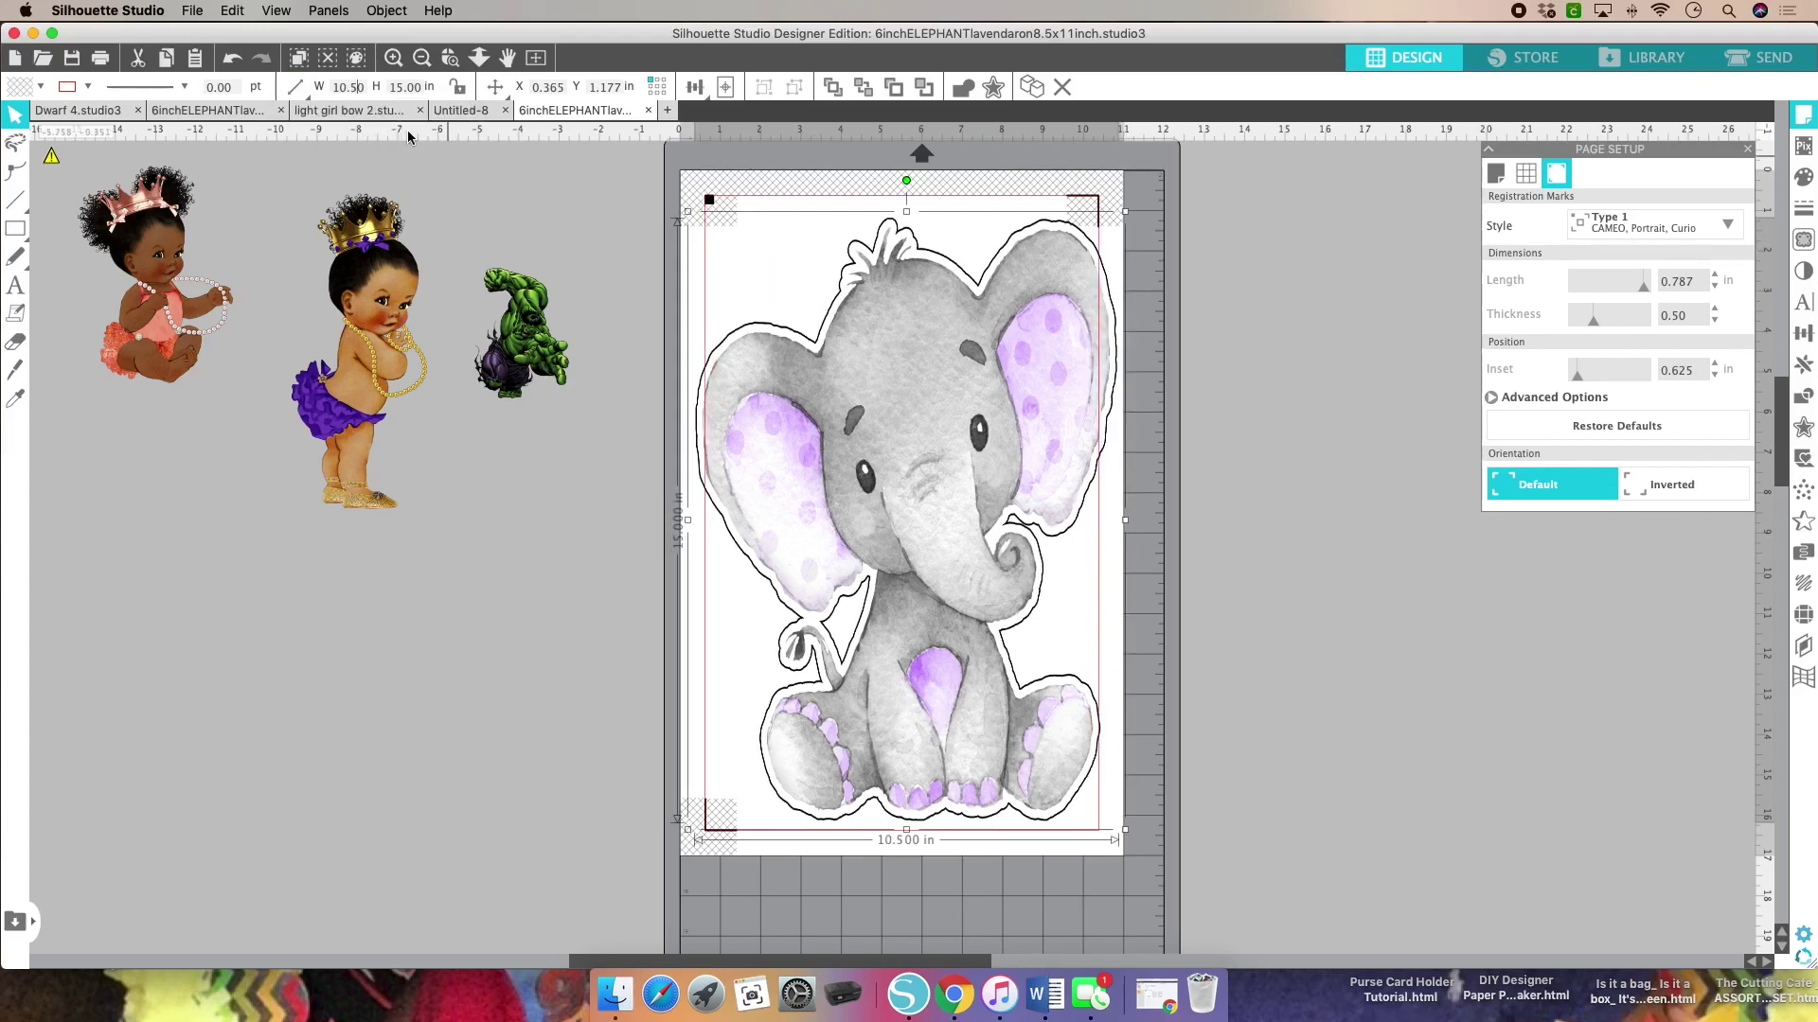
Step: Narrow the elephant further to 10.20 in and fit it inside the red cut border
{"action": "left_click", "coordinate": [295, 89]}
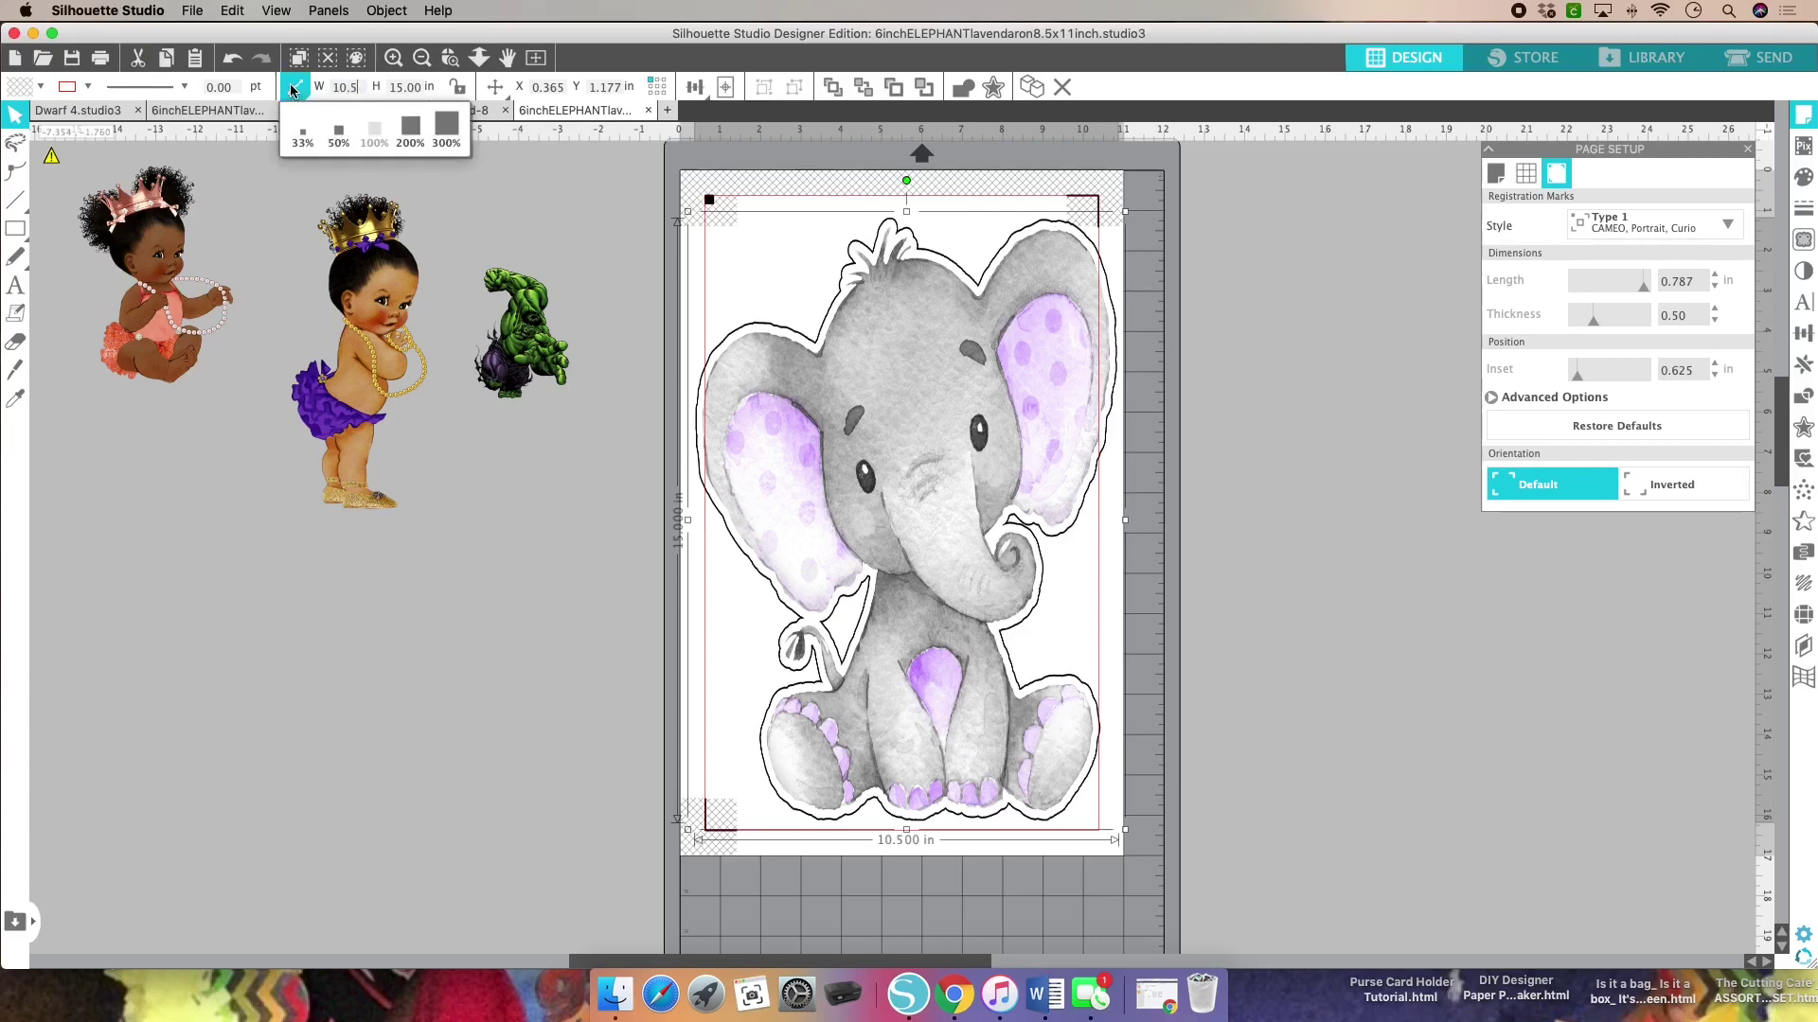
{"action": "left_click", "coordinate": [297, 89]}
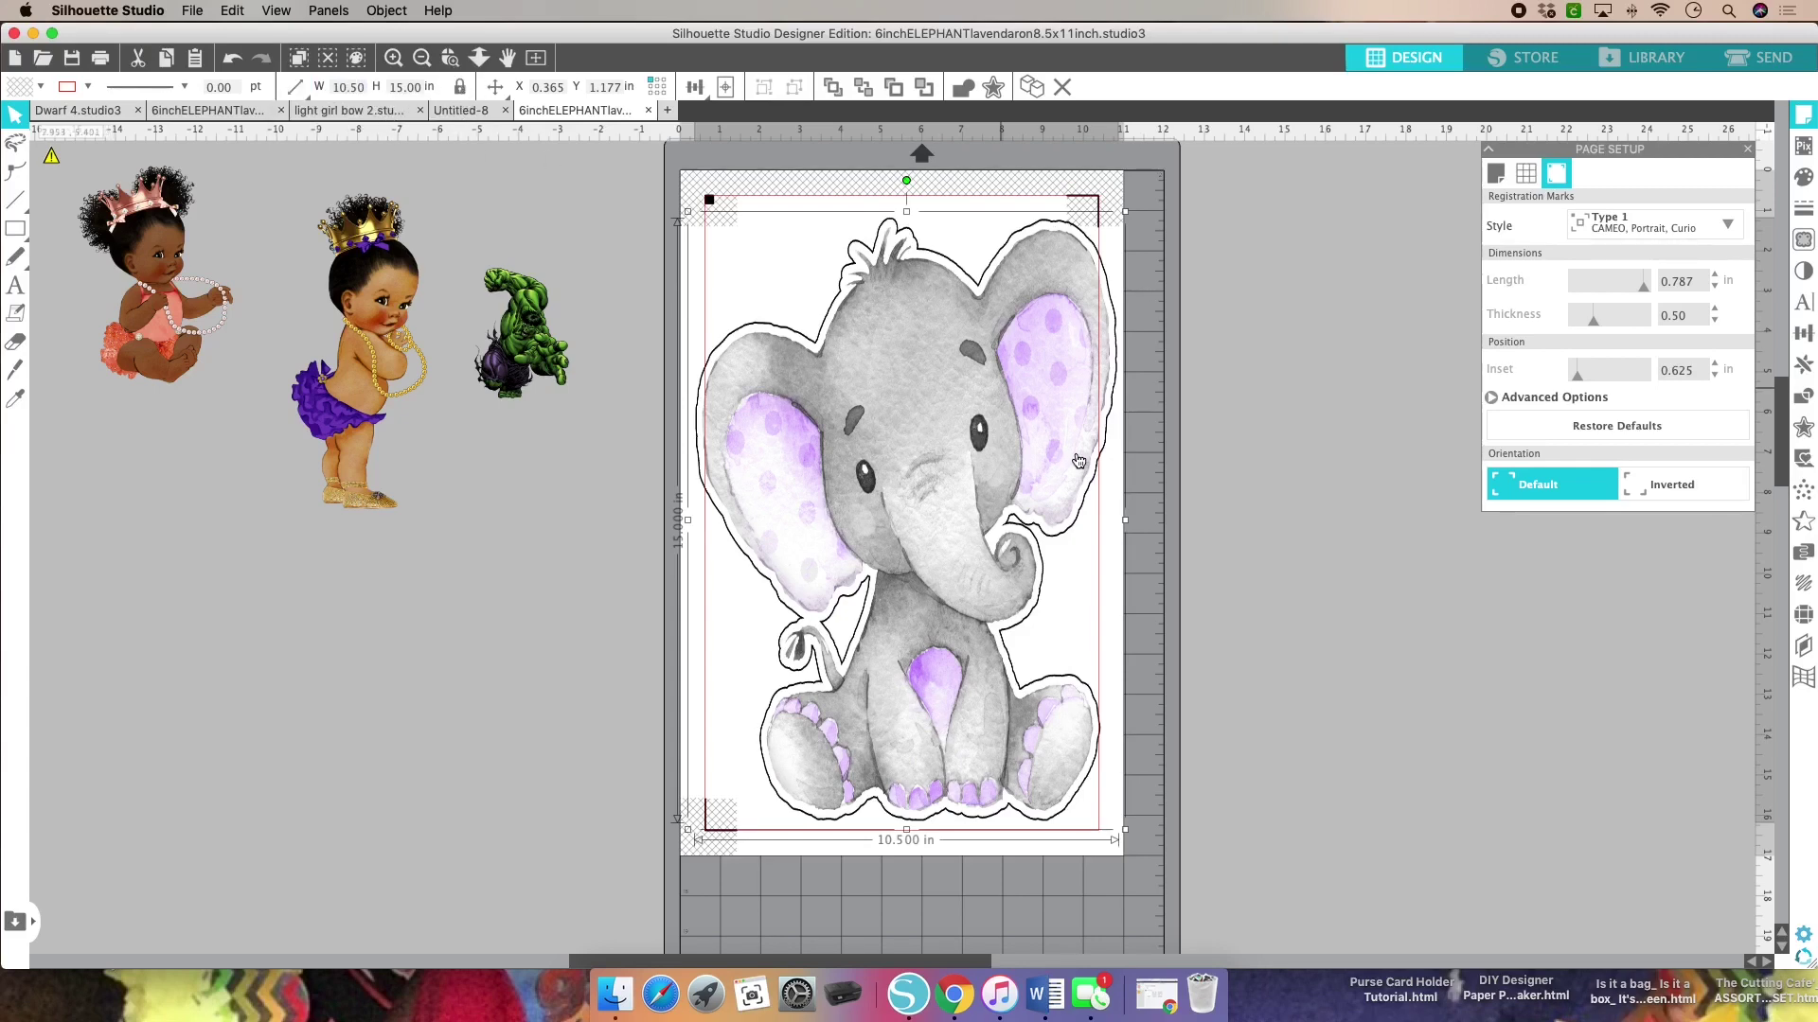
{"action": "left_click", "coordinate": [980, 441]}
{"action": "mouse_move", "coordinate": [906, 402]}
{"action": "left_mouse_down"}
{"action": "mouse_move", "coordinate": [871, 399]}
{"action": "mouse_move", "coordinate": [886, 405]}
{"action": "left_mouse_up"}
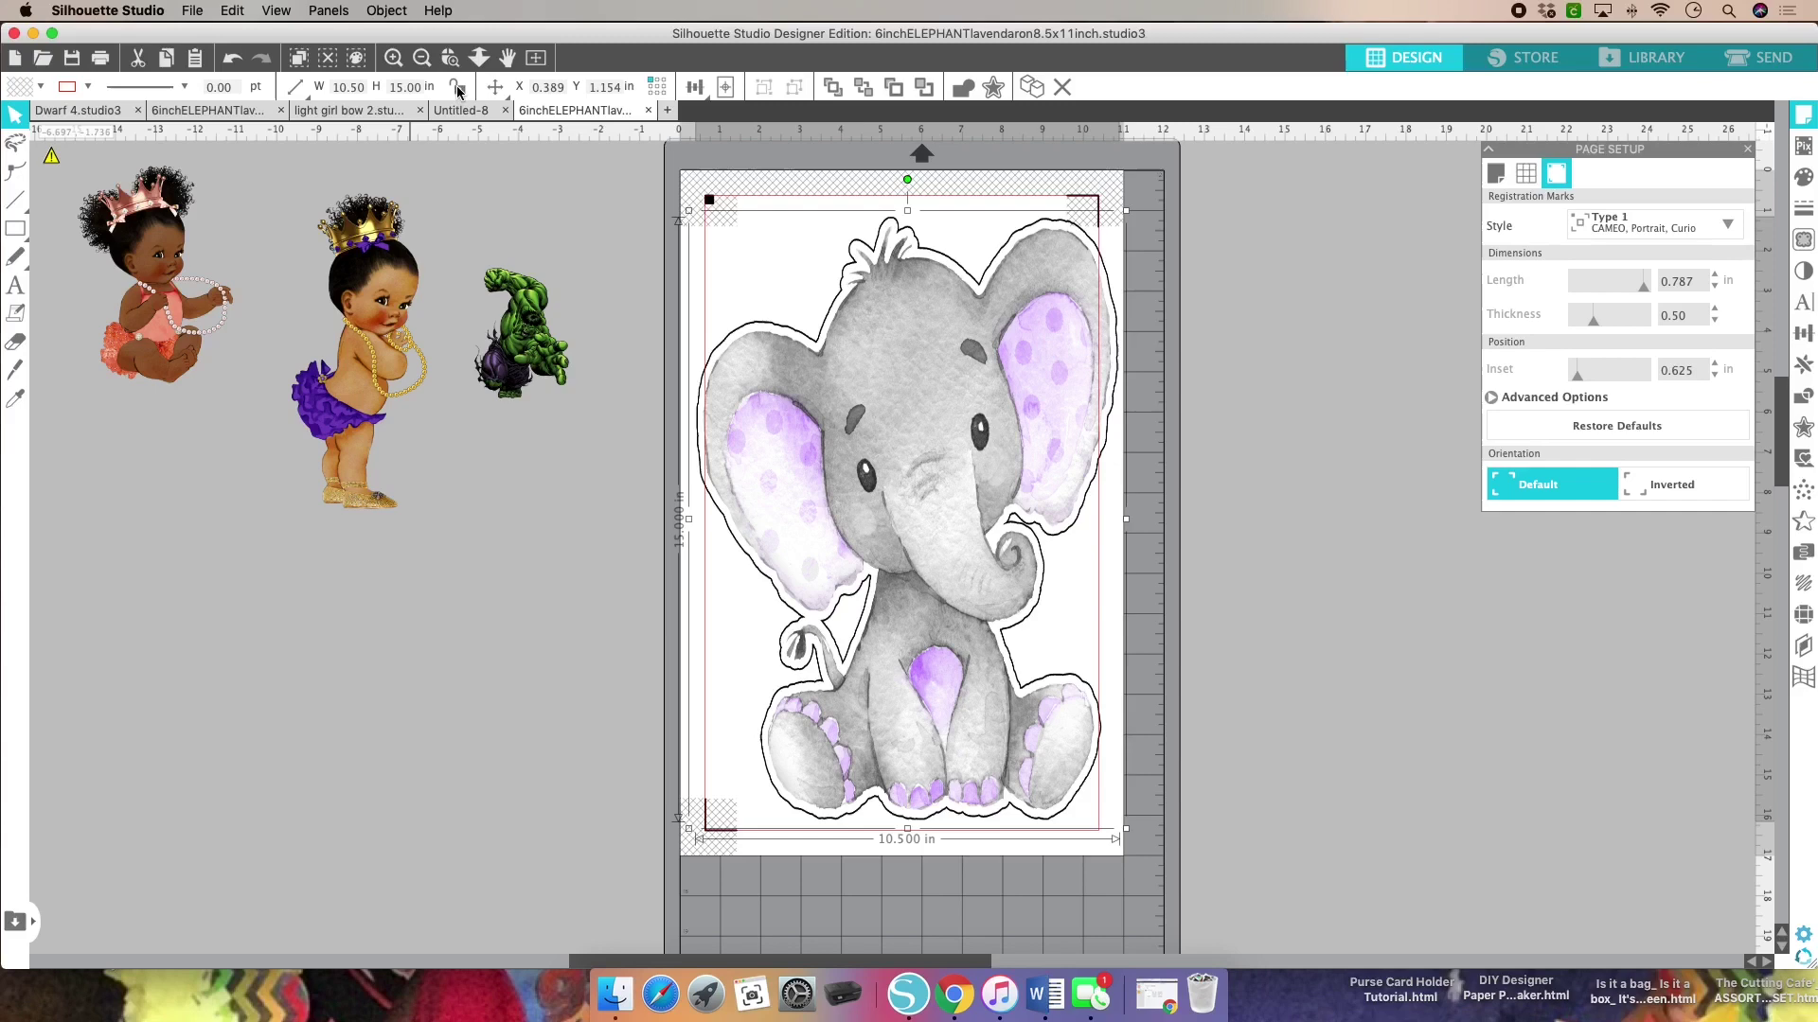
{"action": "left_click", "coordinate": [290, 88]}
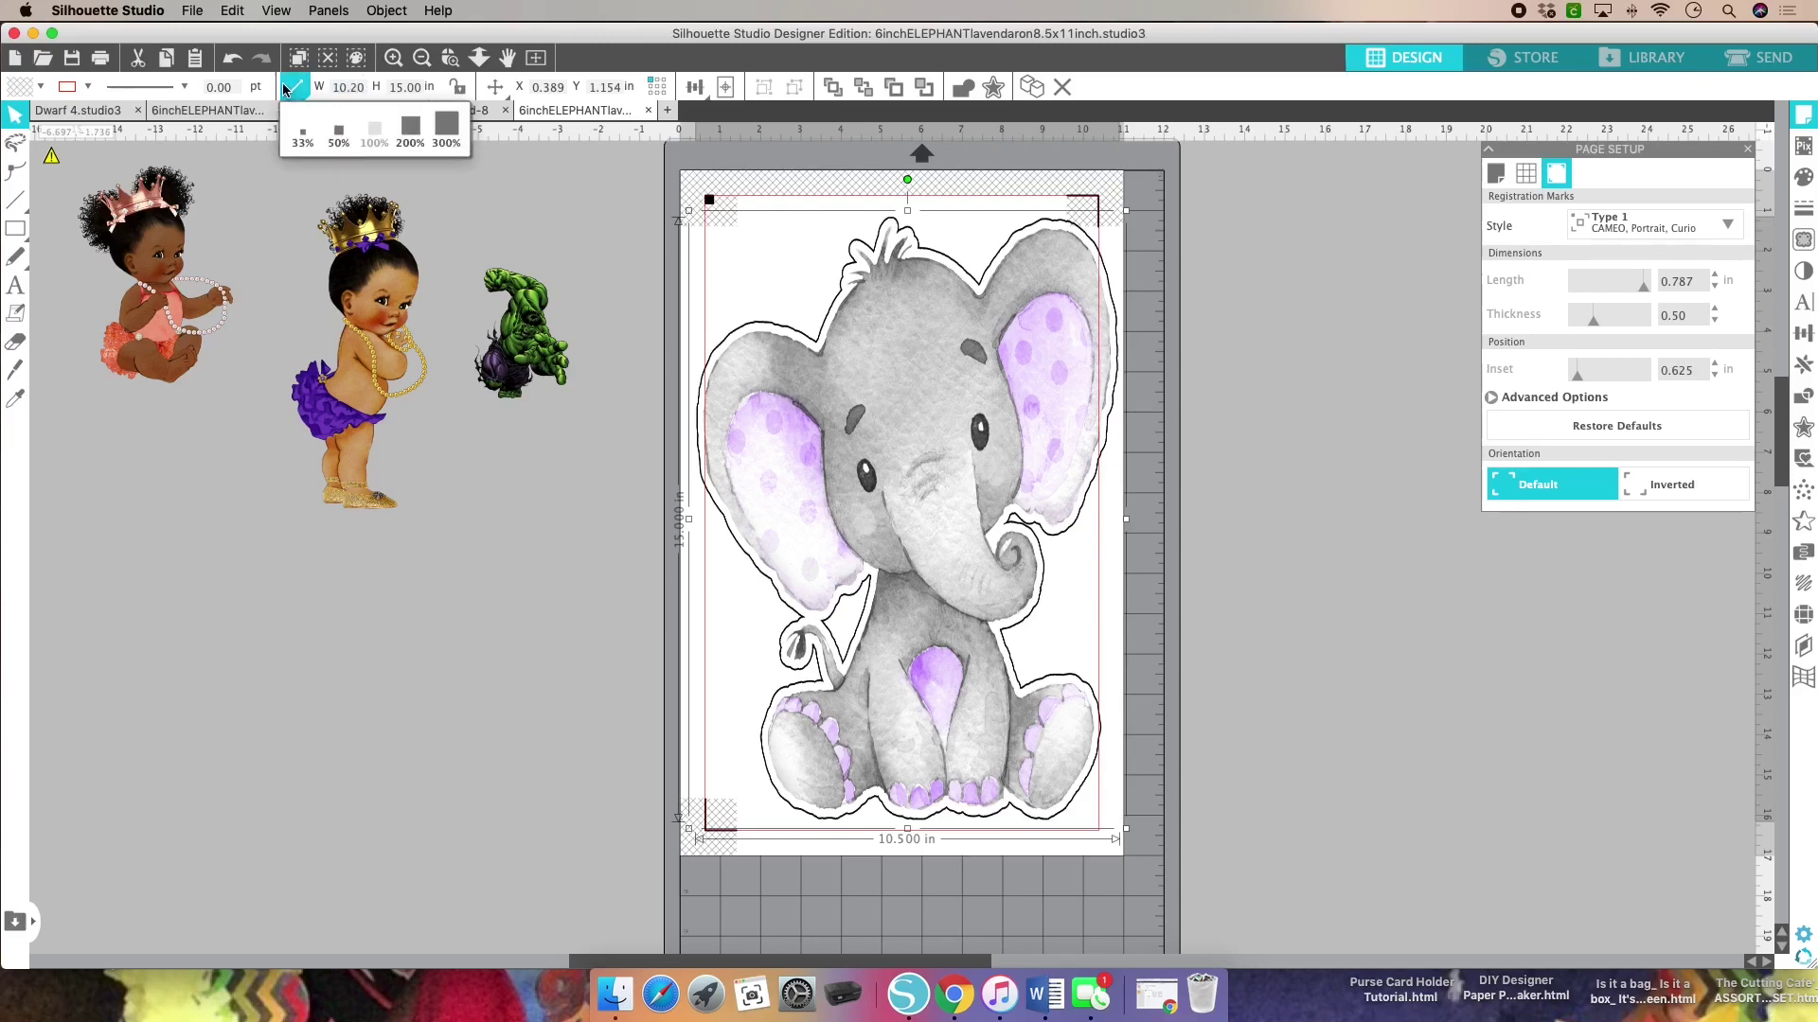
{"action": "left_click", "coordinate": [456, 92]}
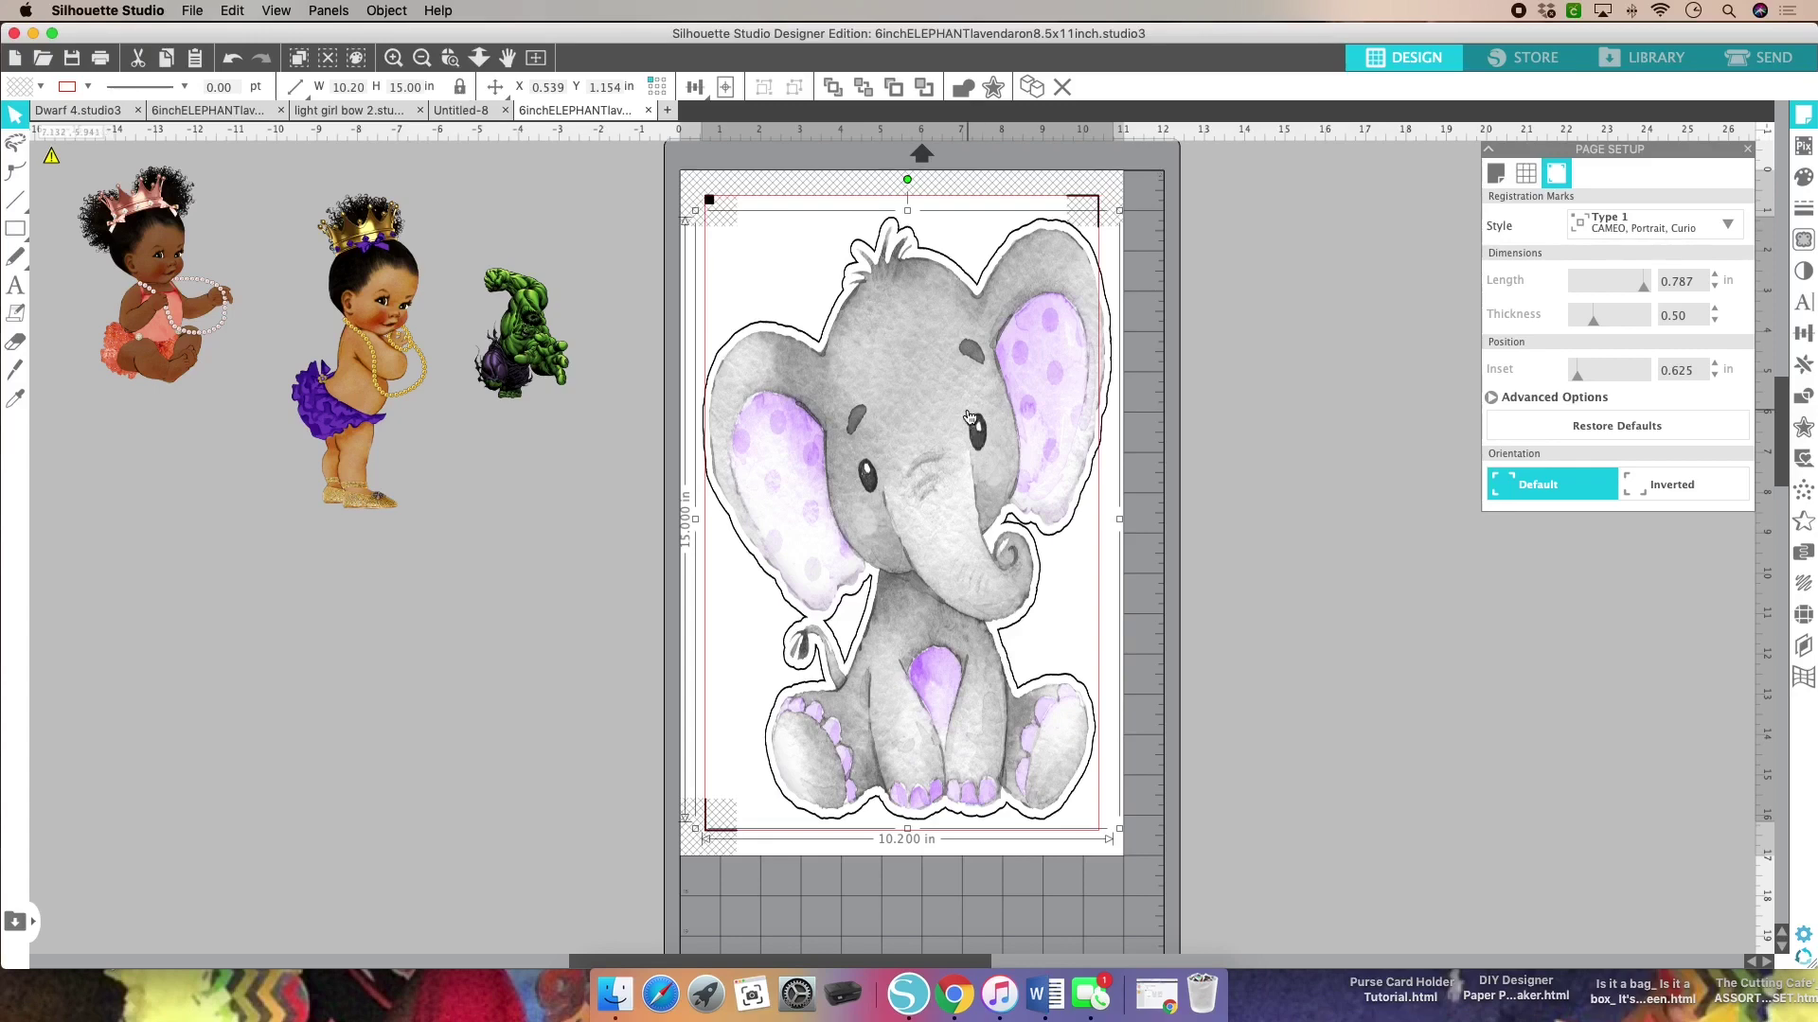
{"action": "left_click_drag", "start_coordinate": [880, 416], "coordinate": [893, 419]}
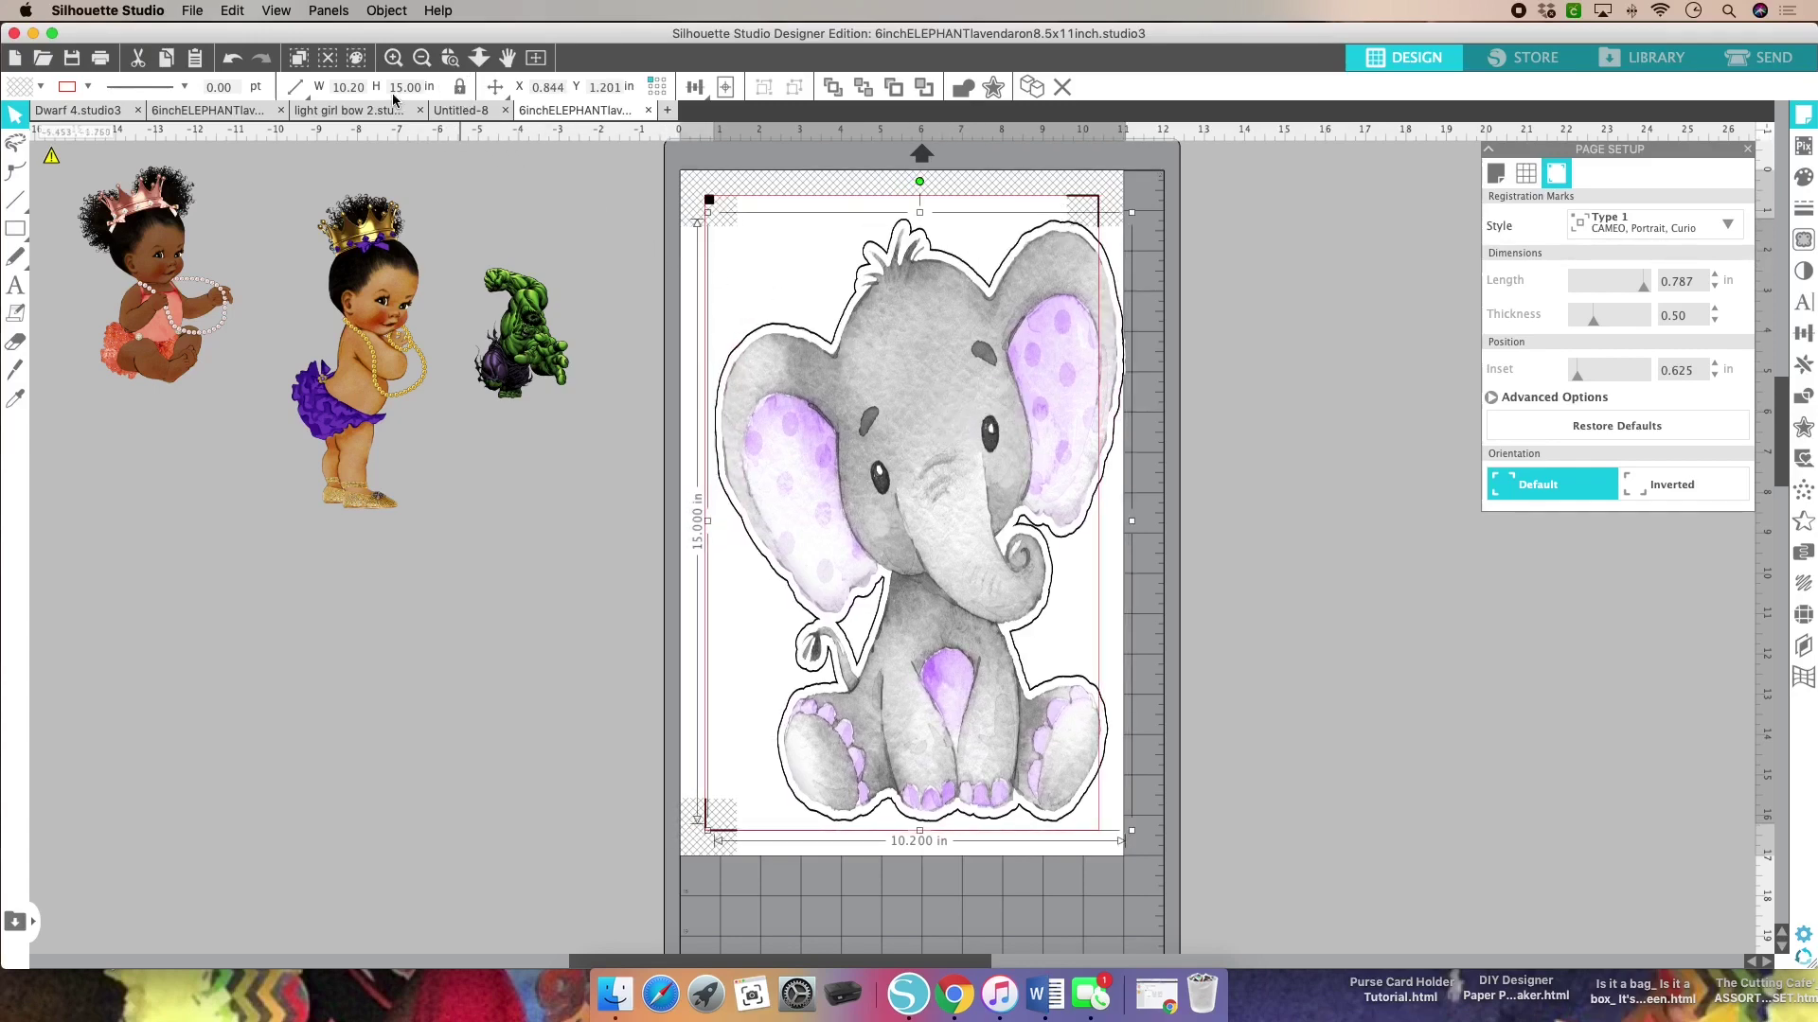
Step: Set the elephant's width to 9.800 in and shift it left within the cut border
{"action": "left_click", "coordinate": [363, 89]}
{"action": "type", "text": "9.800"}
{"action": "key", "text": "Return"}
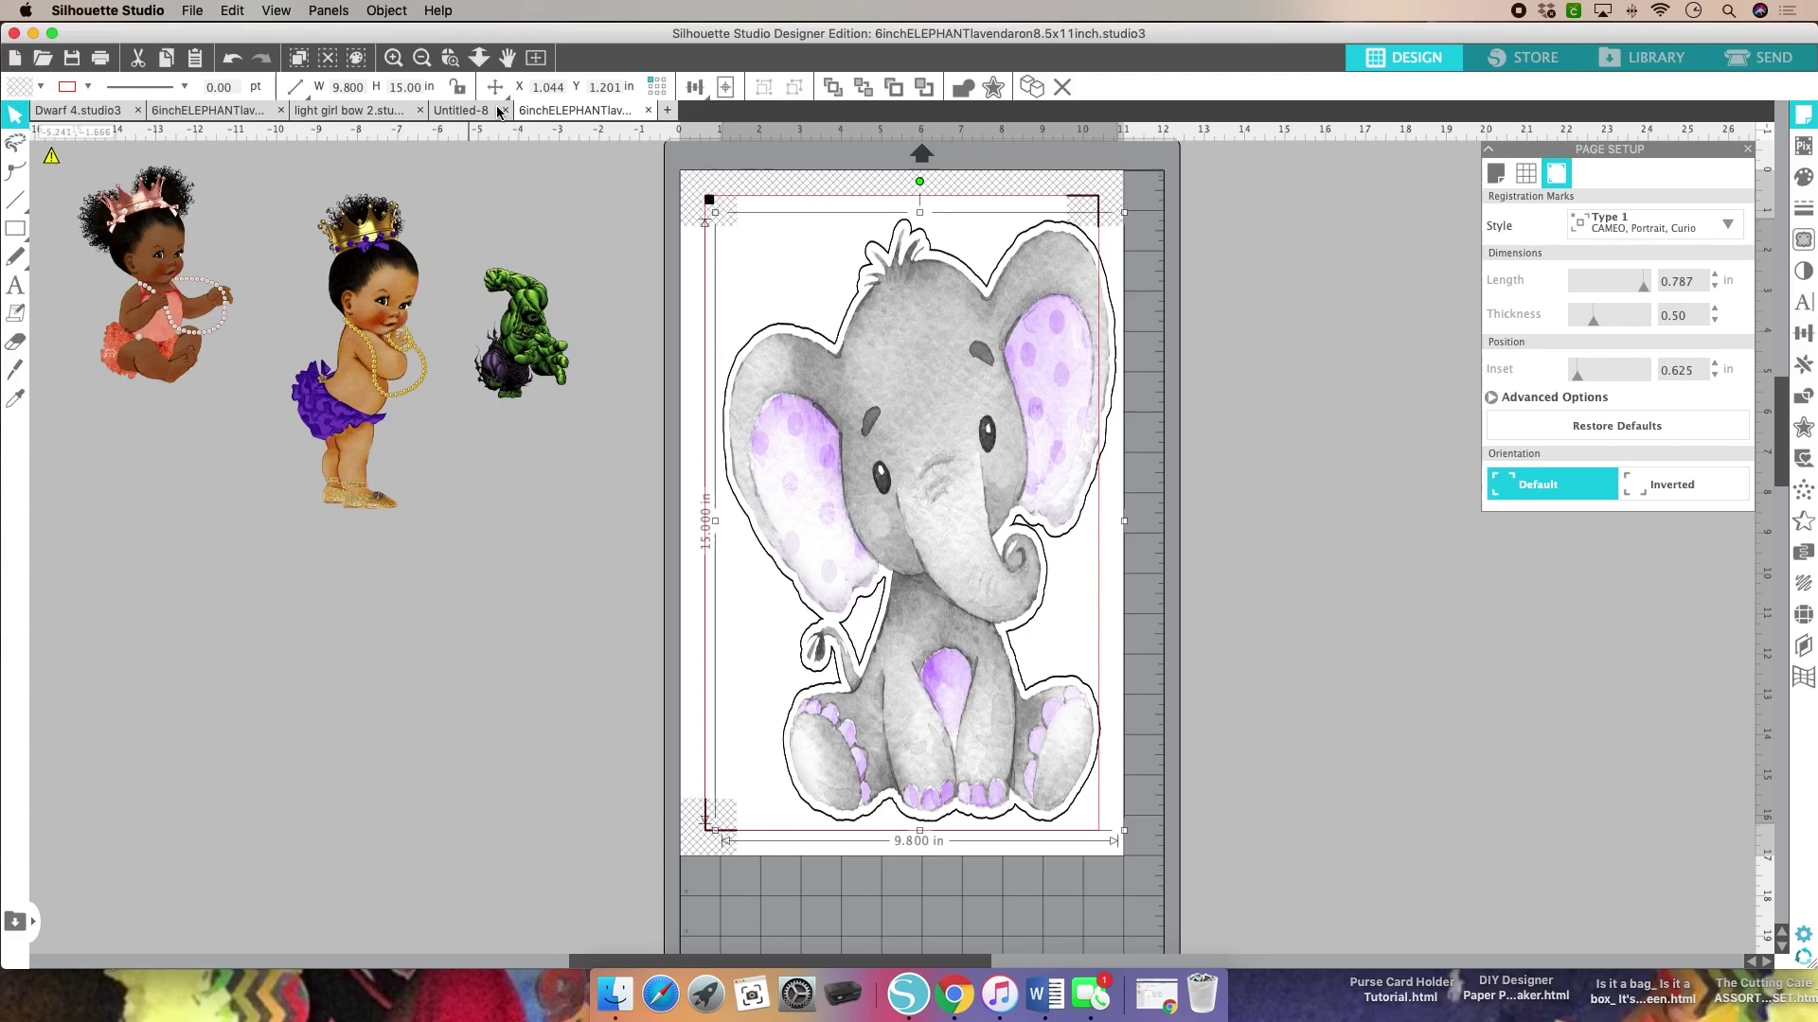
{"action": "left_click_drag", "start_coordinate": [1030, 365], "coordinate": [1000, 360]}
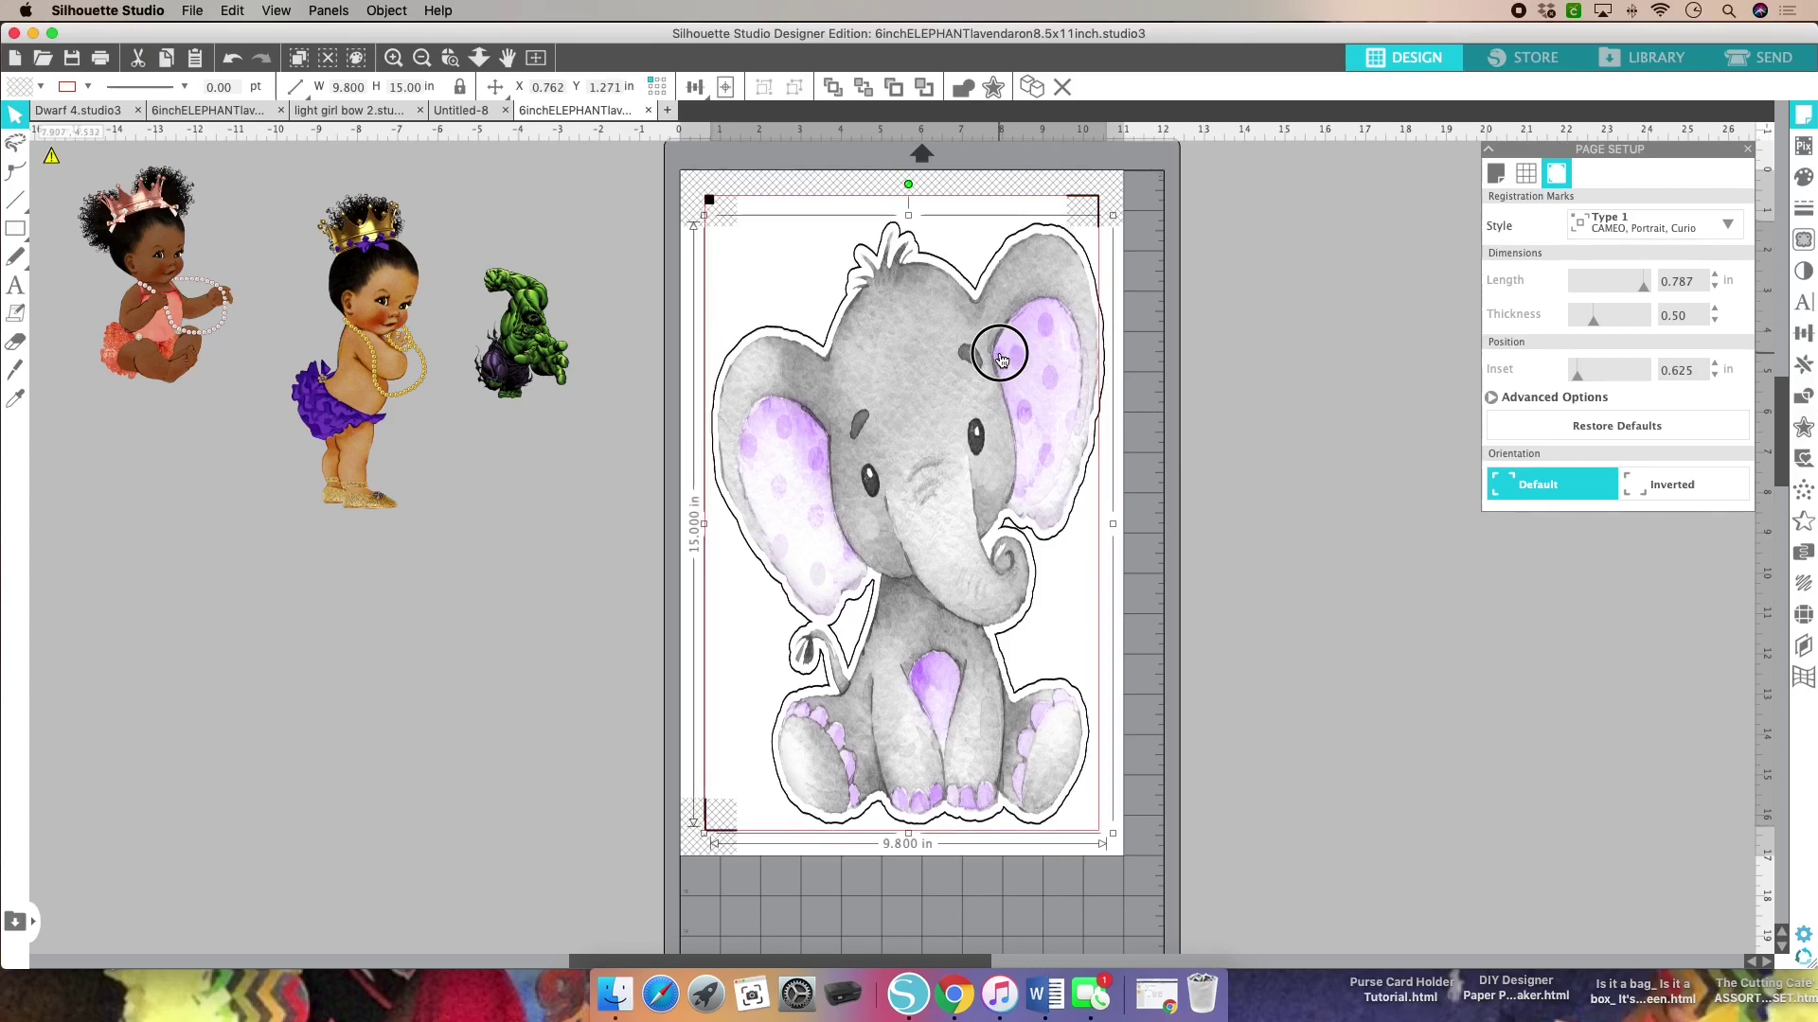
{"action": "left_click_drag", "start_coordinate": [1001, 359], "coordinate": [1000, 359]}
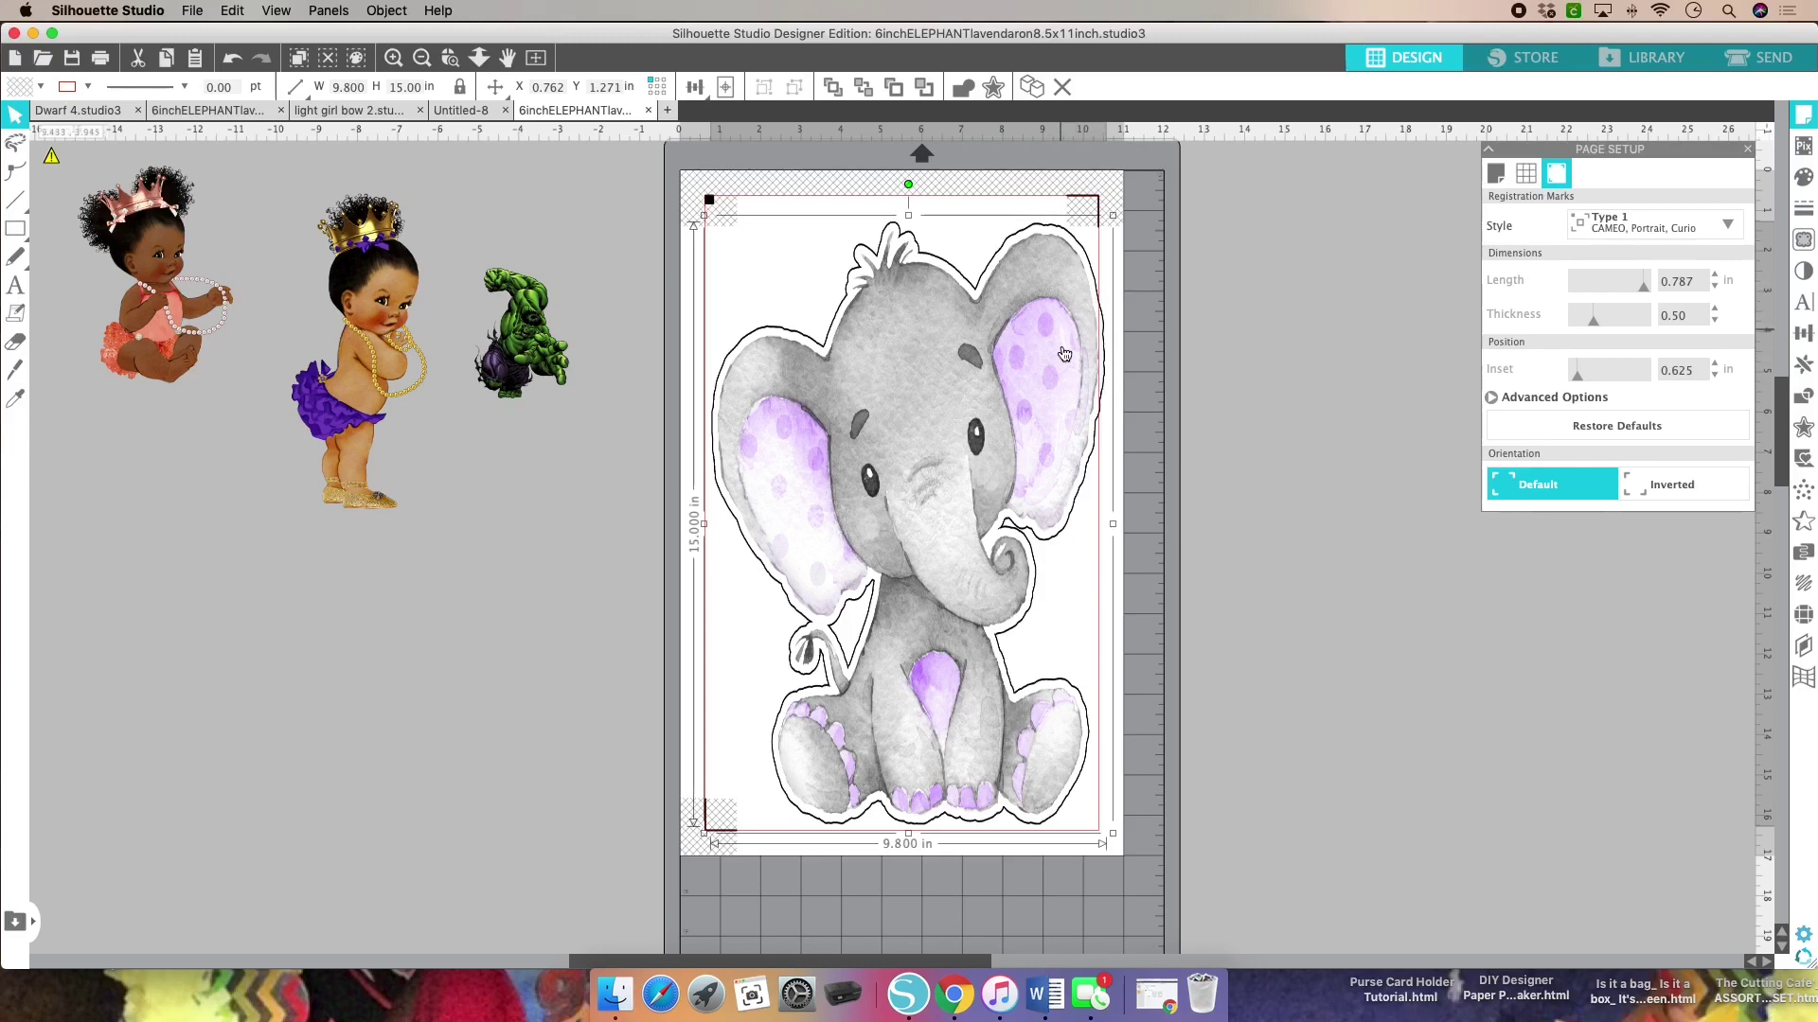
Step: Unlock proportions, set the width to 9.600 in, and check the fit inside the border
{"action": "left_click", "coordinate": [459, 88]}
{"action": "left_click", "coordinate": [348, 87]}
{"action": "type", "text": "9.600"}
{"action": "key", "text": "Return"}
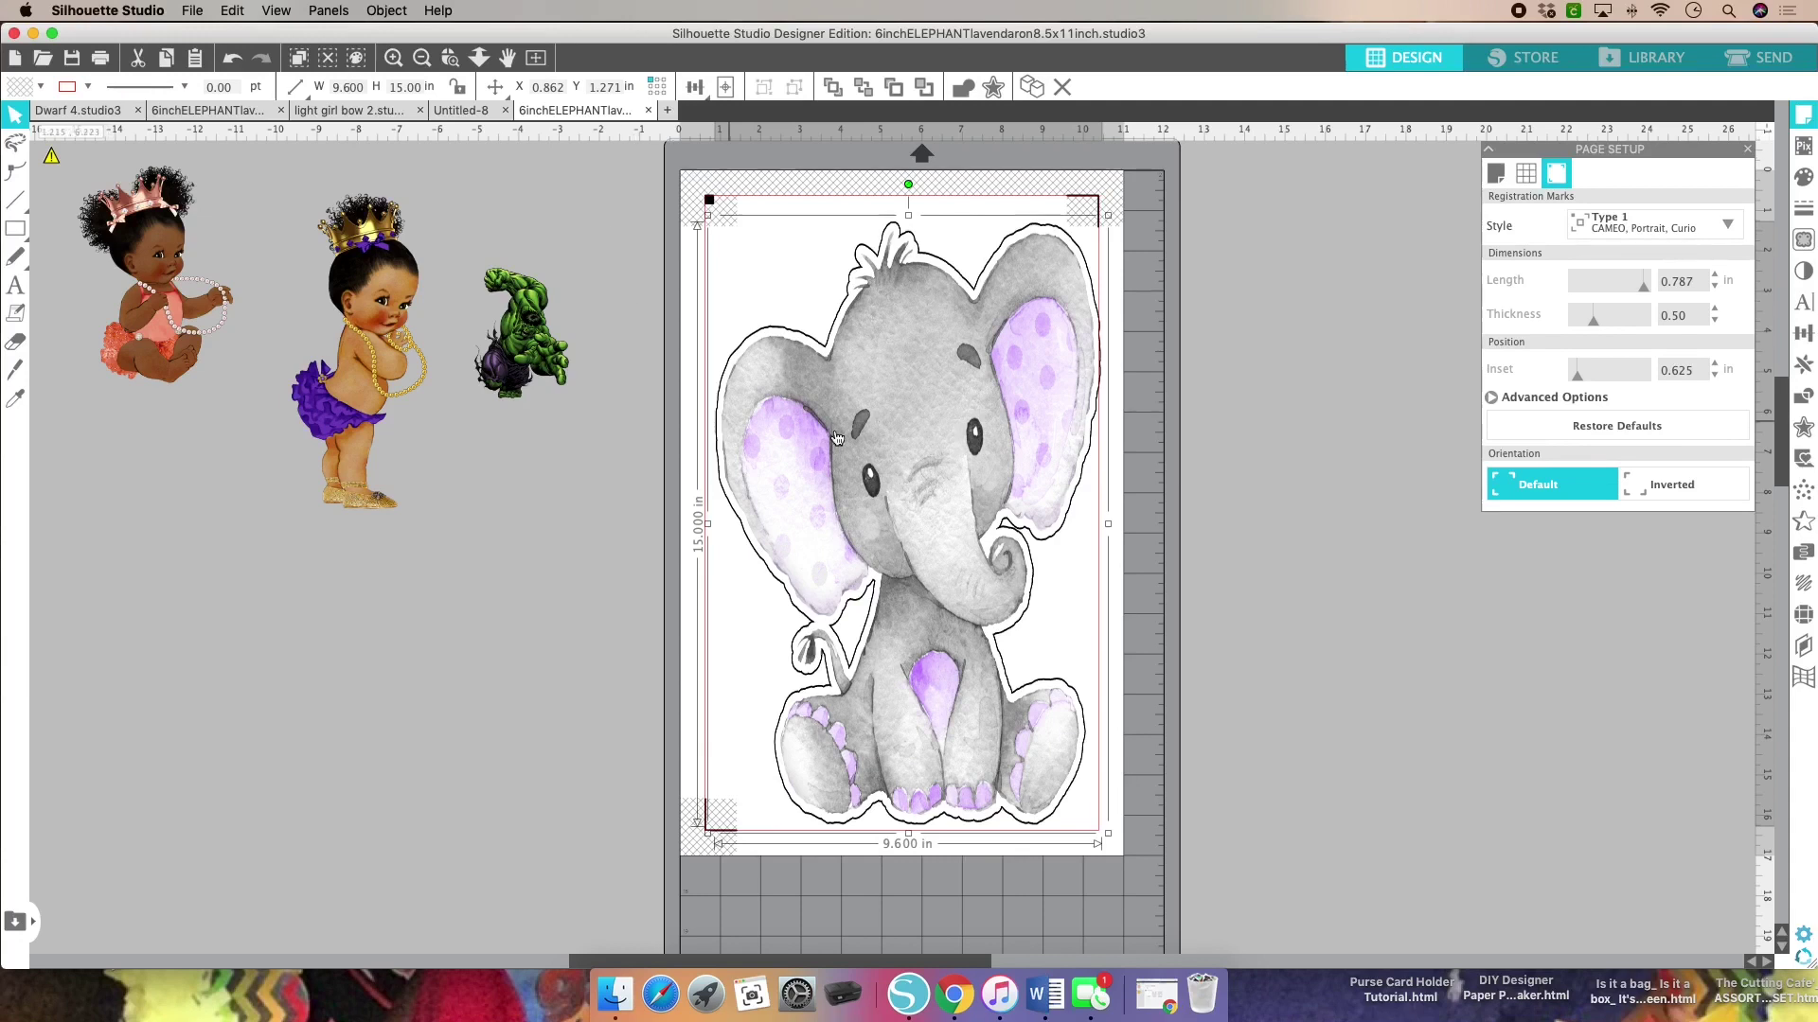
{"action": "left_click_drag", "start_coordinate": [921, 421], "coordinate": [913, 421]}
{"action": "left_click", "coordinate": [1277, 462]}
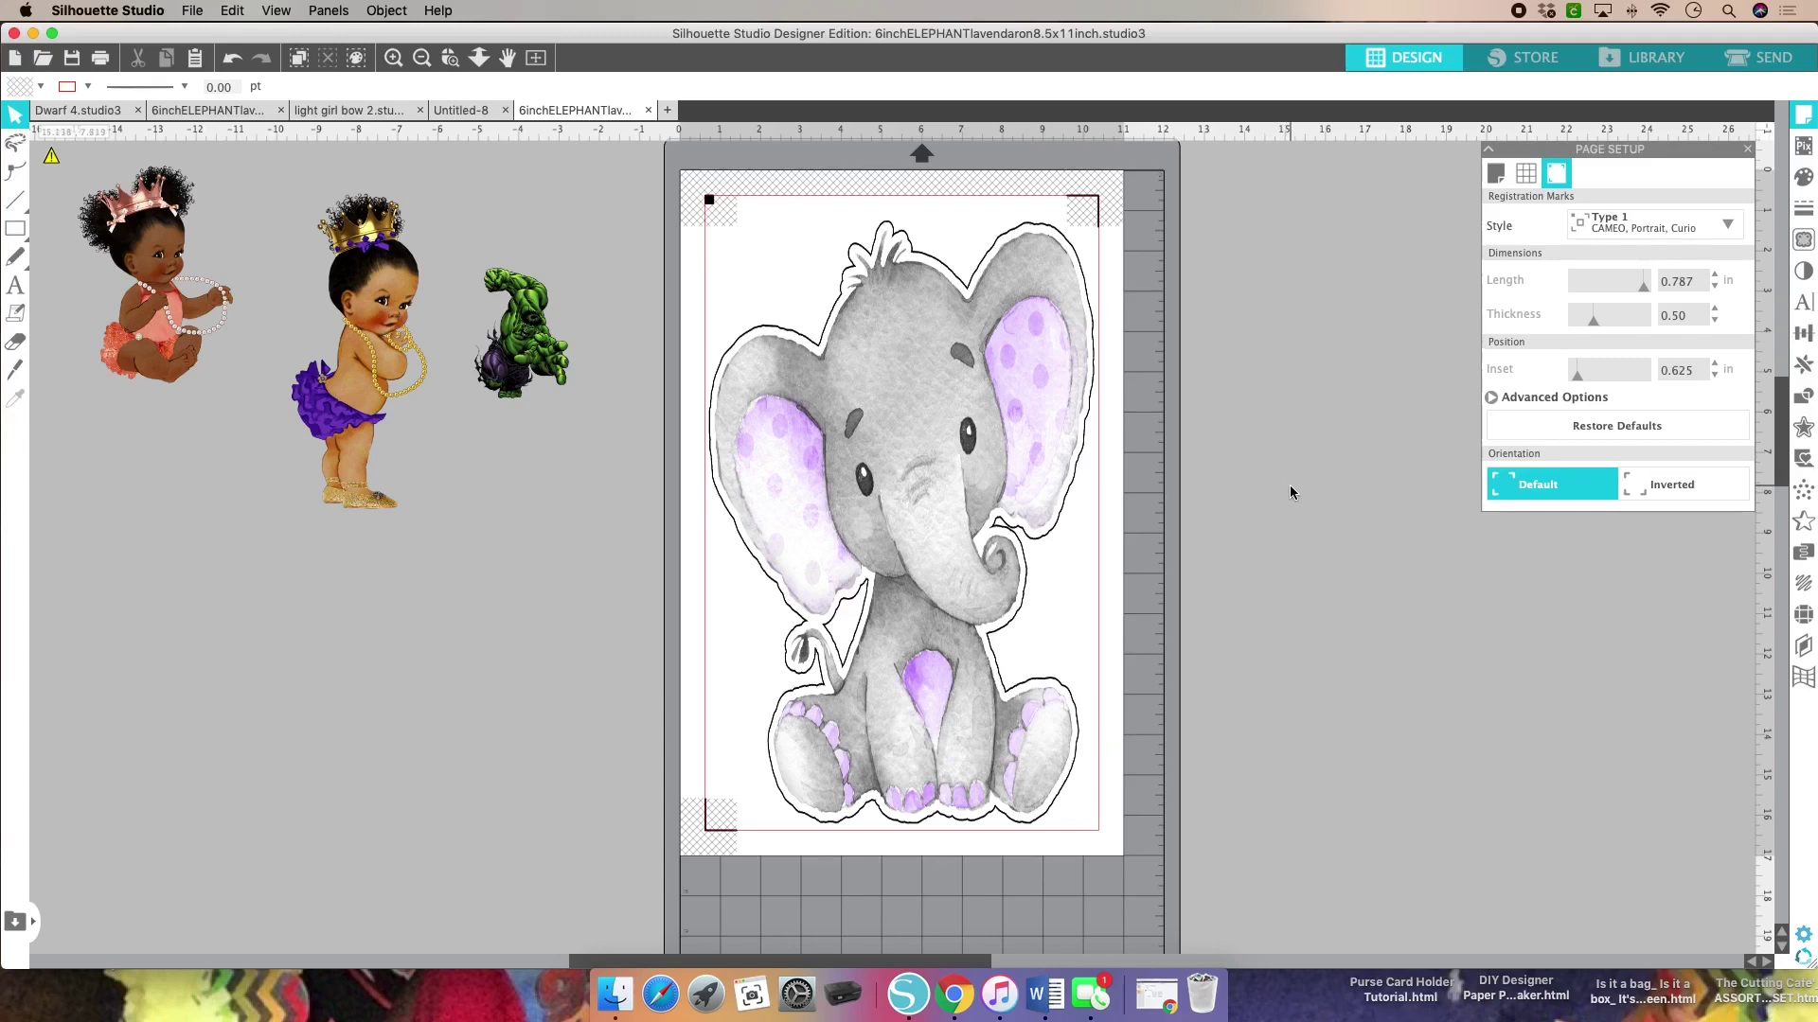
{"action": "left_click", "coordinate": [860, 417]}
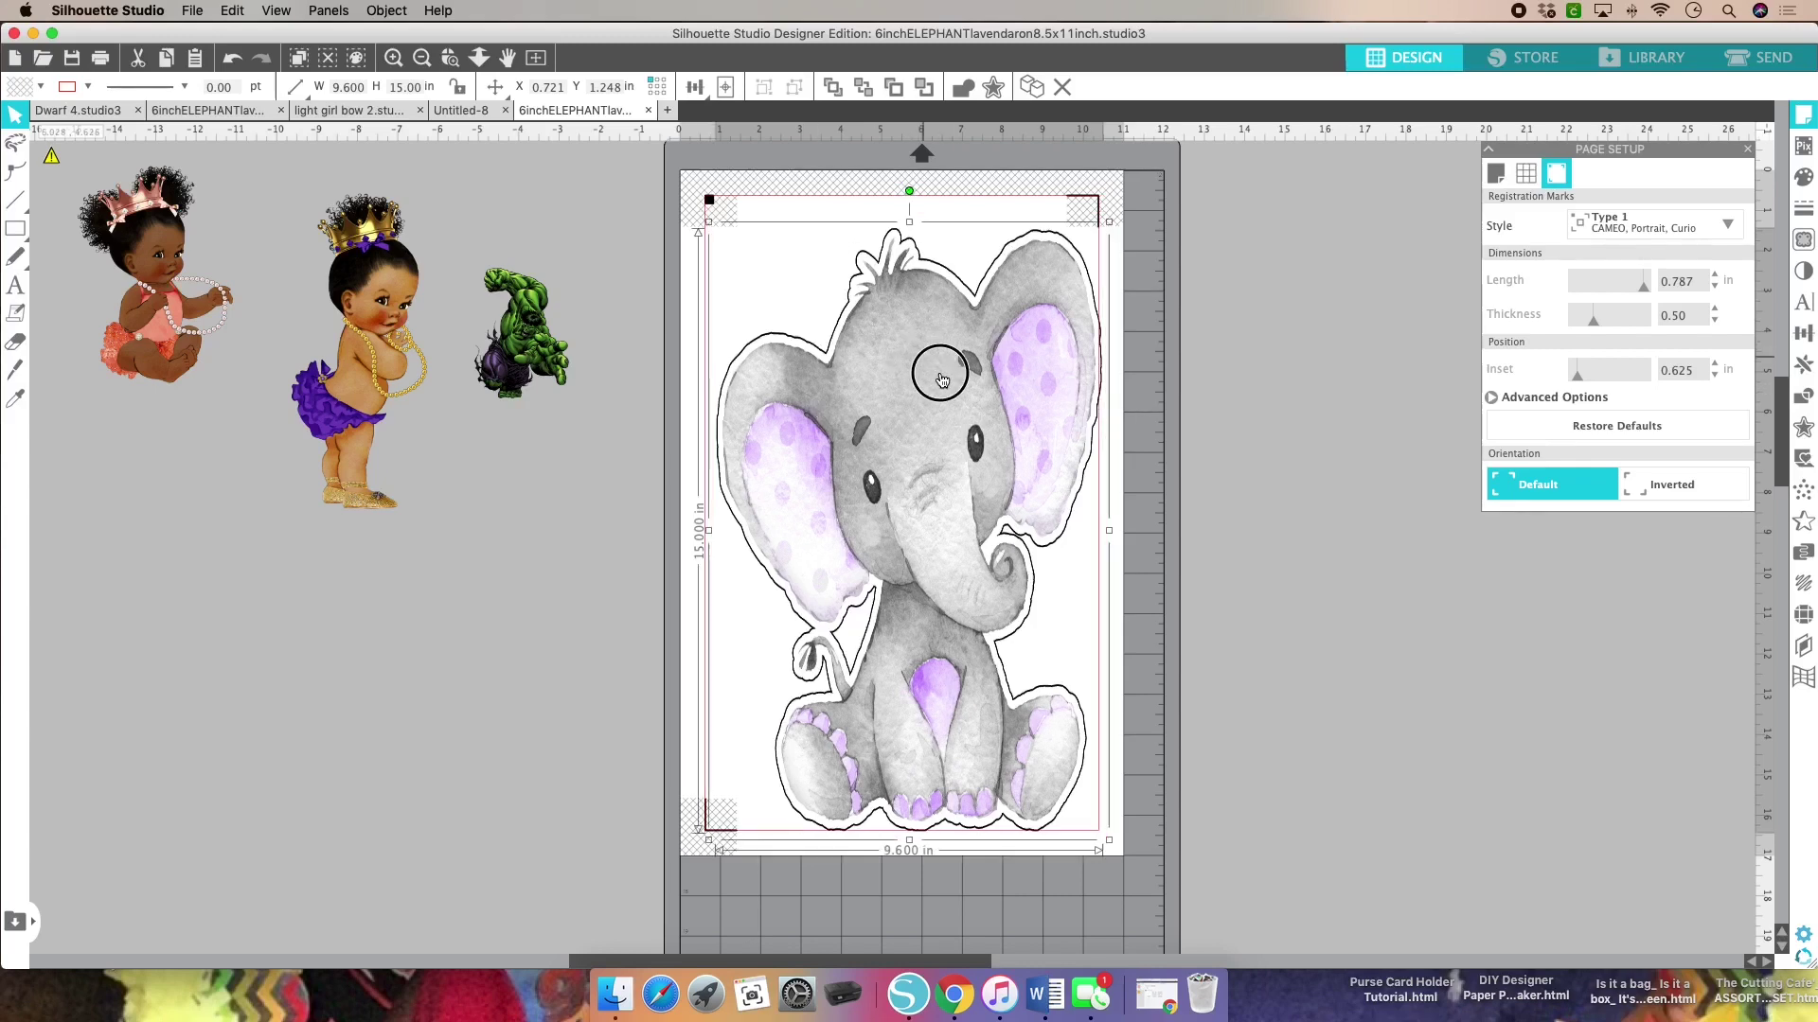
Step: Move the elephant off the page and place the pink-outfit baby image at the page centre
{"action": "left_click_drag", "start_coordinate": [838, 355], "coordinate": [1466, 454]}
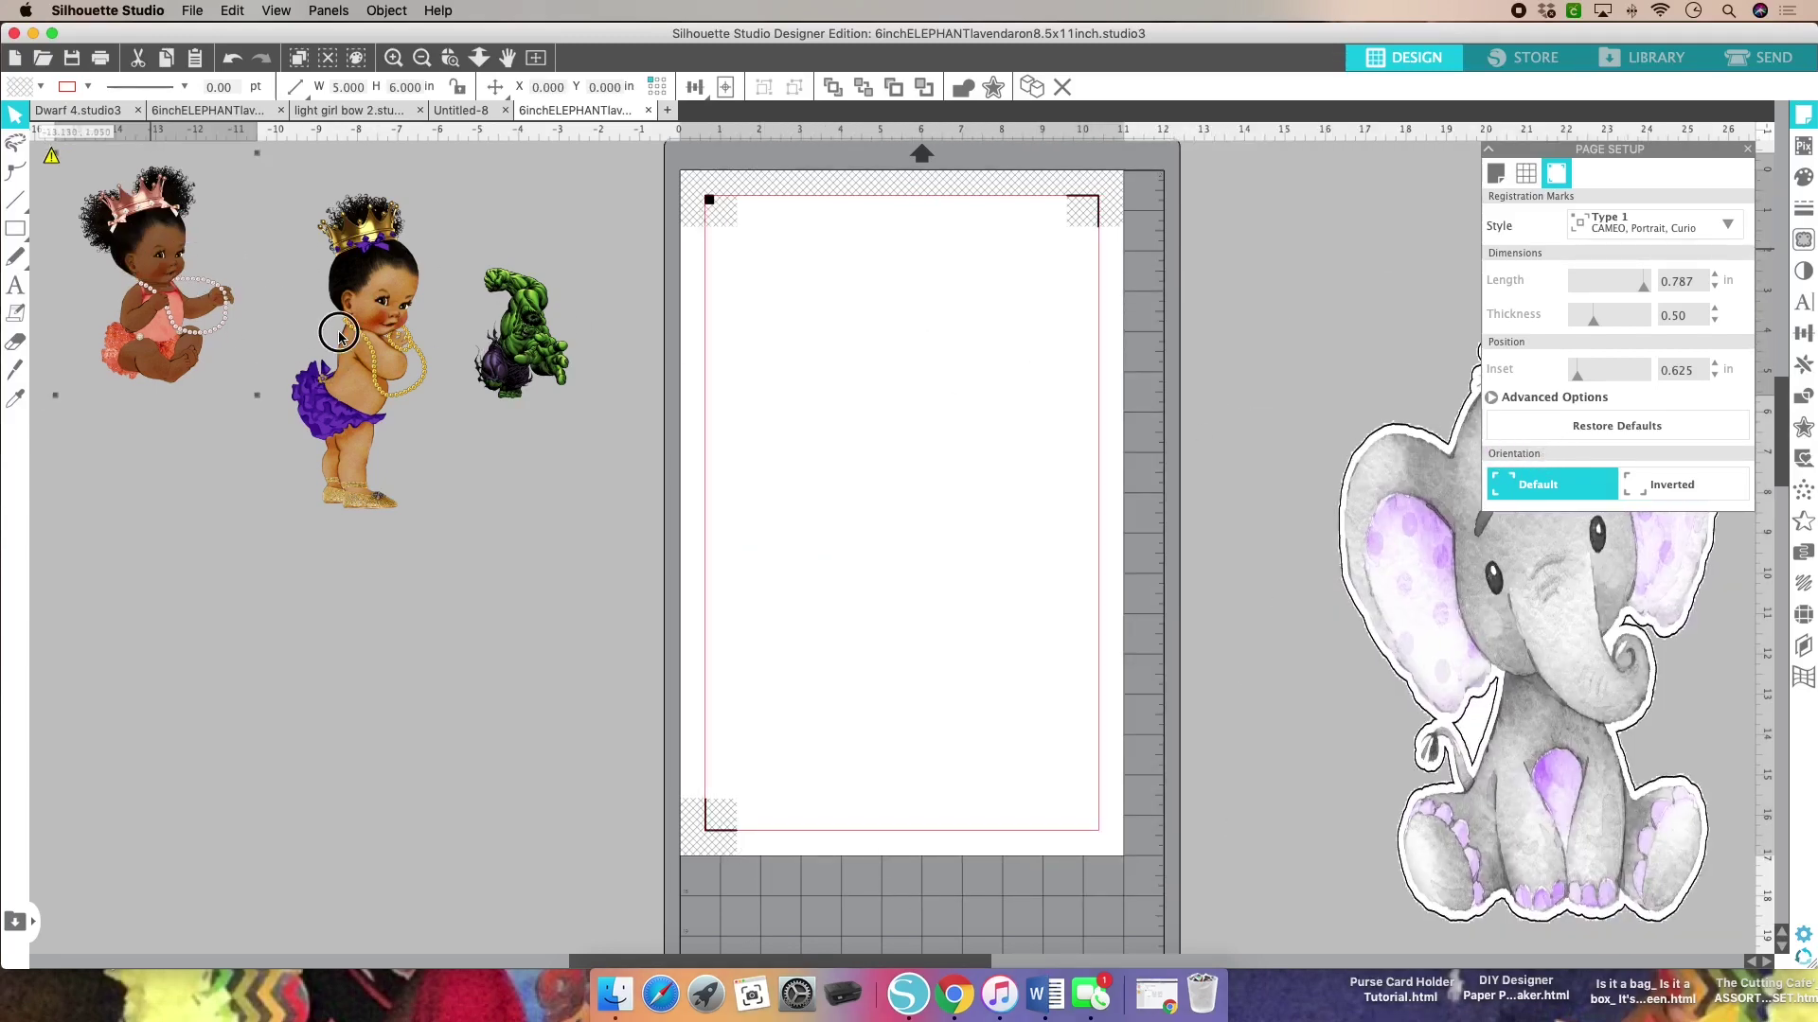
{"action": "double_click", "coordinate": [170, 257]}
{"action": "left_click_drag", "start_coordinate": [170, 258], "coordinate": [928, 418]}
{"action": "left_click", "coordinate": [809, 355]}
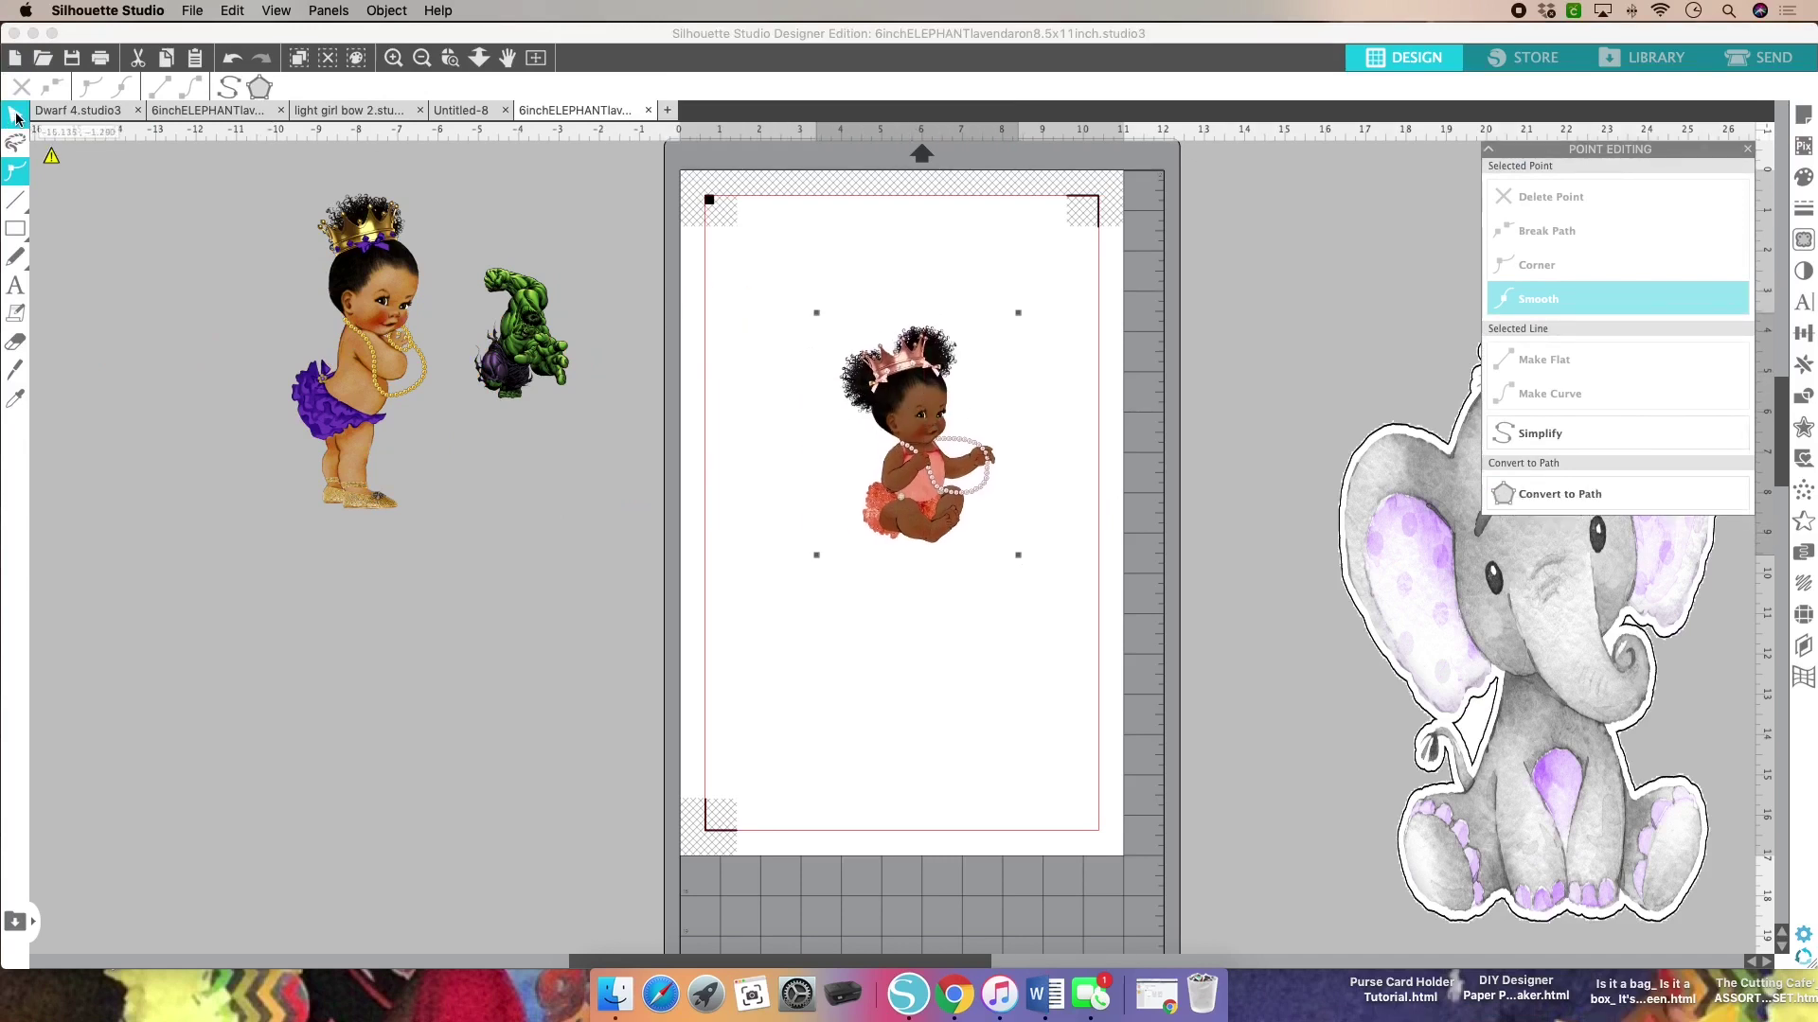
{"action": "left_click", "coordinate": [915, 379]}
{"action": "left_click_drag", "start_coordinate": [915, 379], "coordinate": [898, 381]}
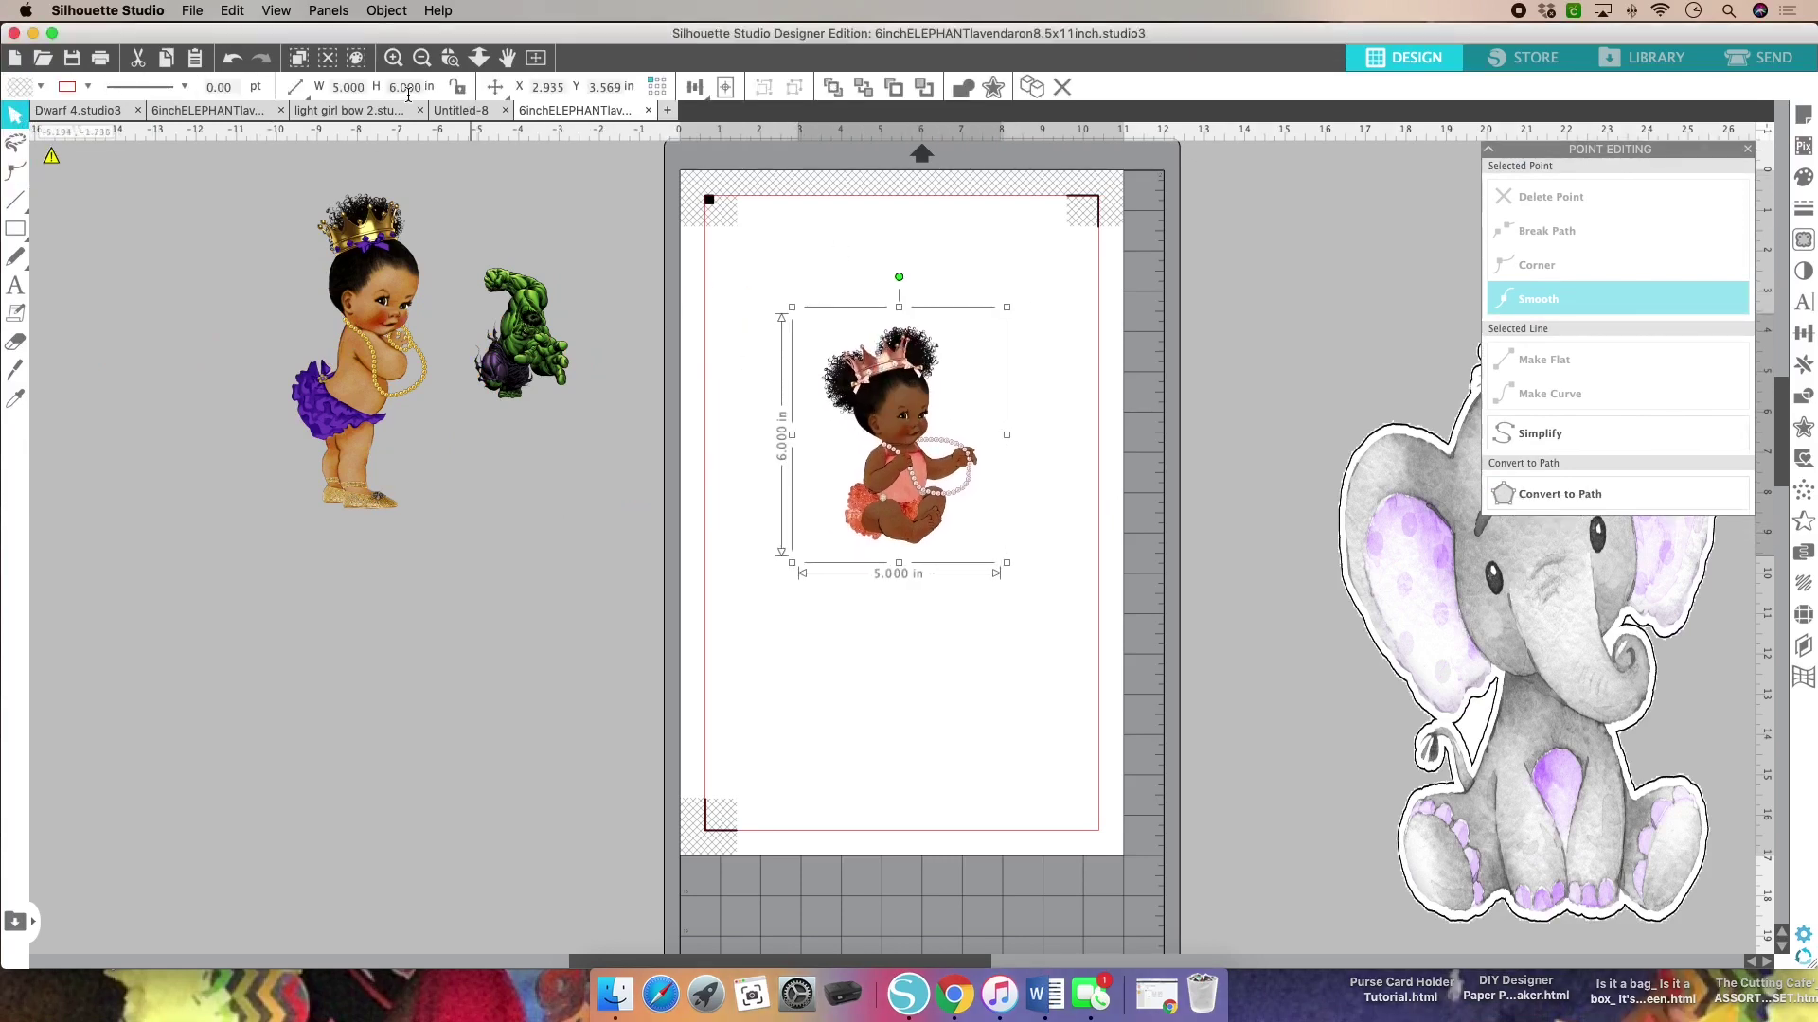
Step: Enlarge the pink baby to 11 in wide by 15 in high and reposition it
{"action": "double_click", "coordinate": [350, 87]}
{"action": "left_click", "coordinate": [294, 87]}
{"action": "type", "text": "11"}
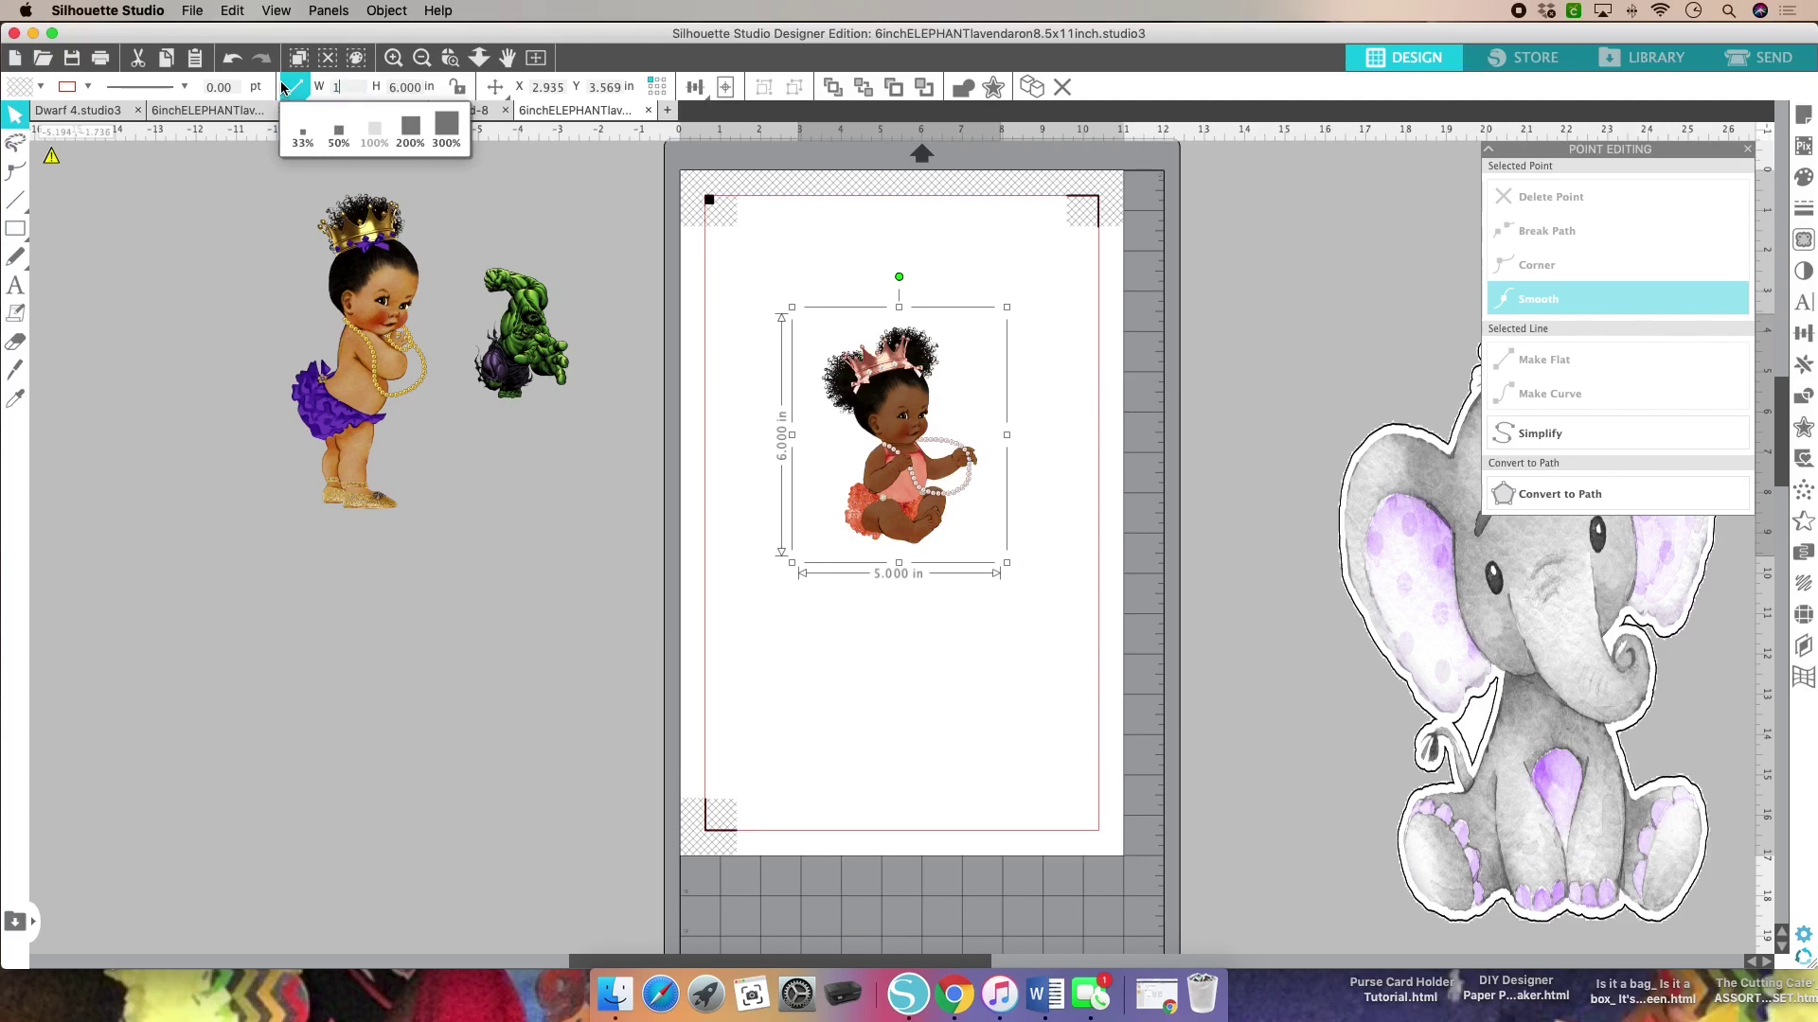
{"action": "double_click", "coordinate": [421, 87]}
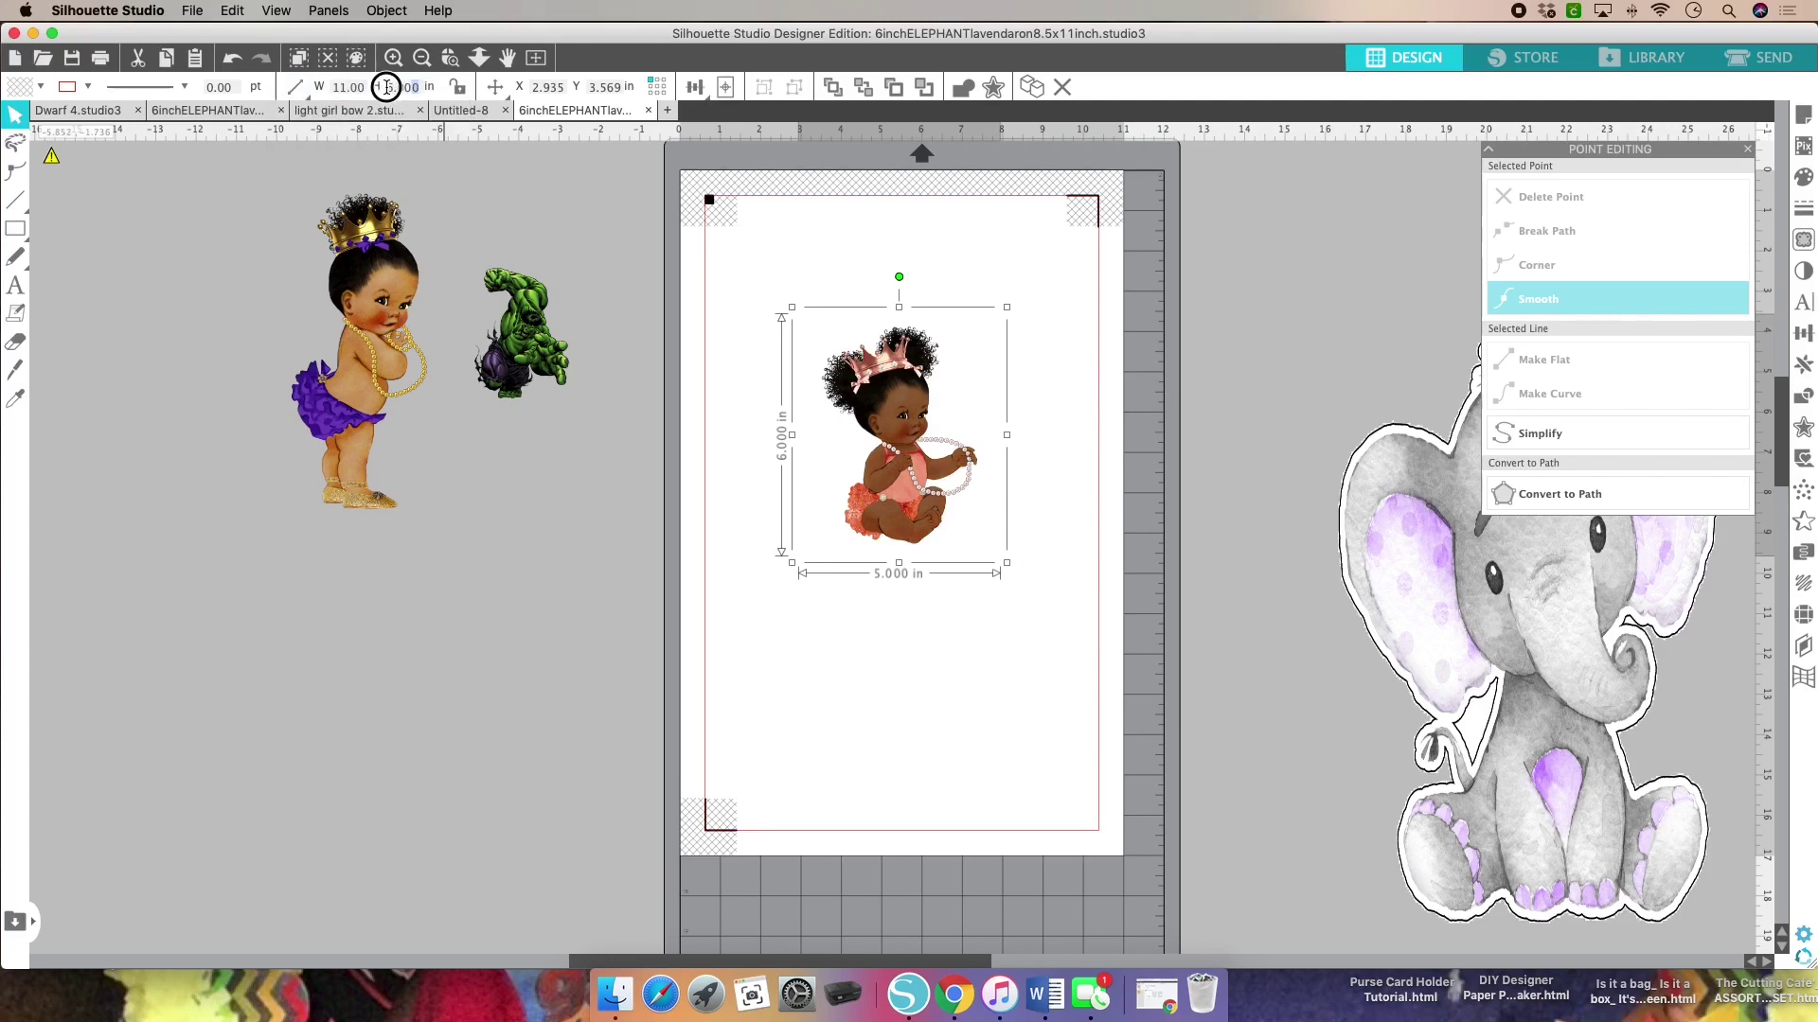
{"action": "type", "text": "15"}
{"action": "key", "text": "Return"}
{"action": "left_click", "coordinate": [917, 348]}
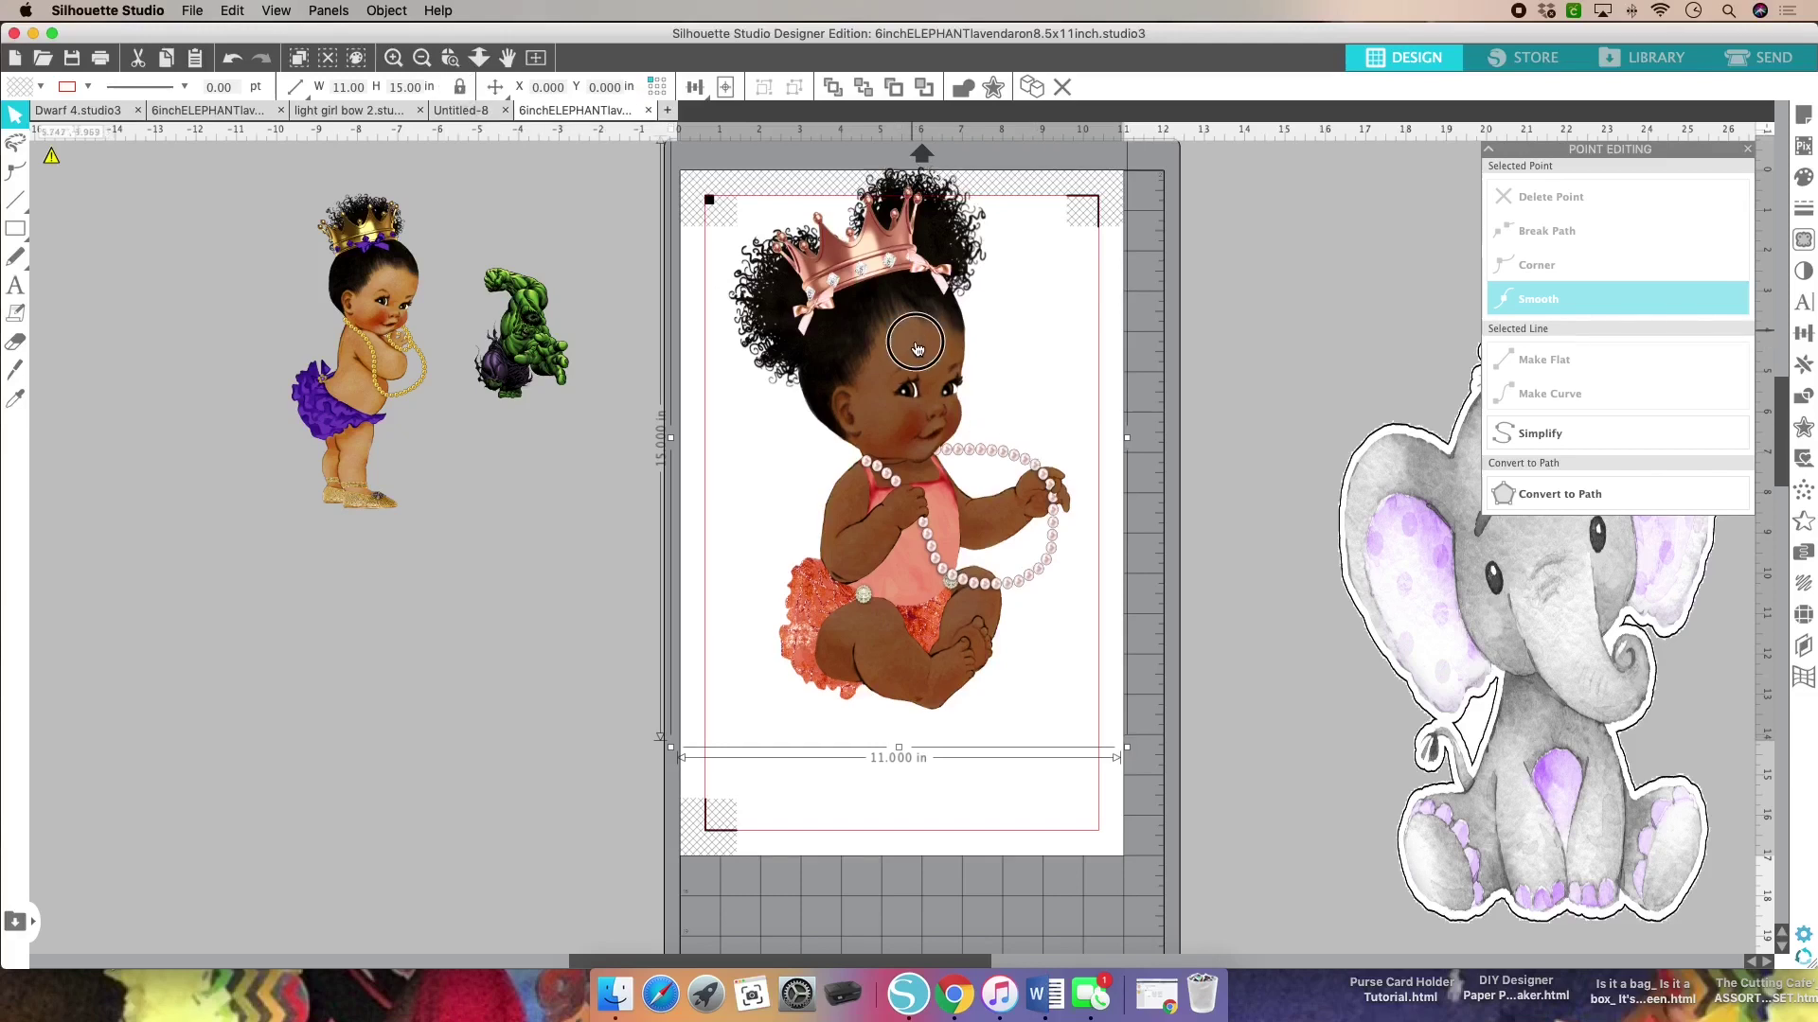
{"action": "left_click_drag", "start_coordinate": [917, 348], "coordinate": [927, 398]}
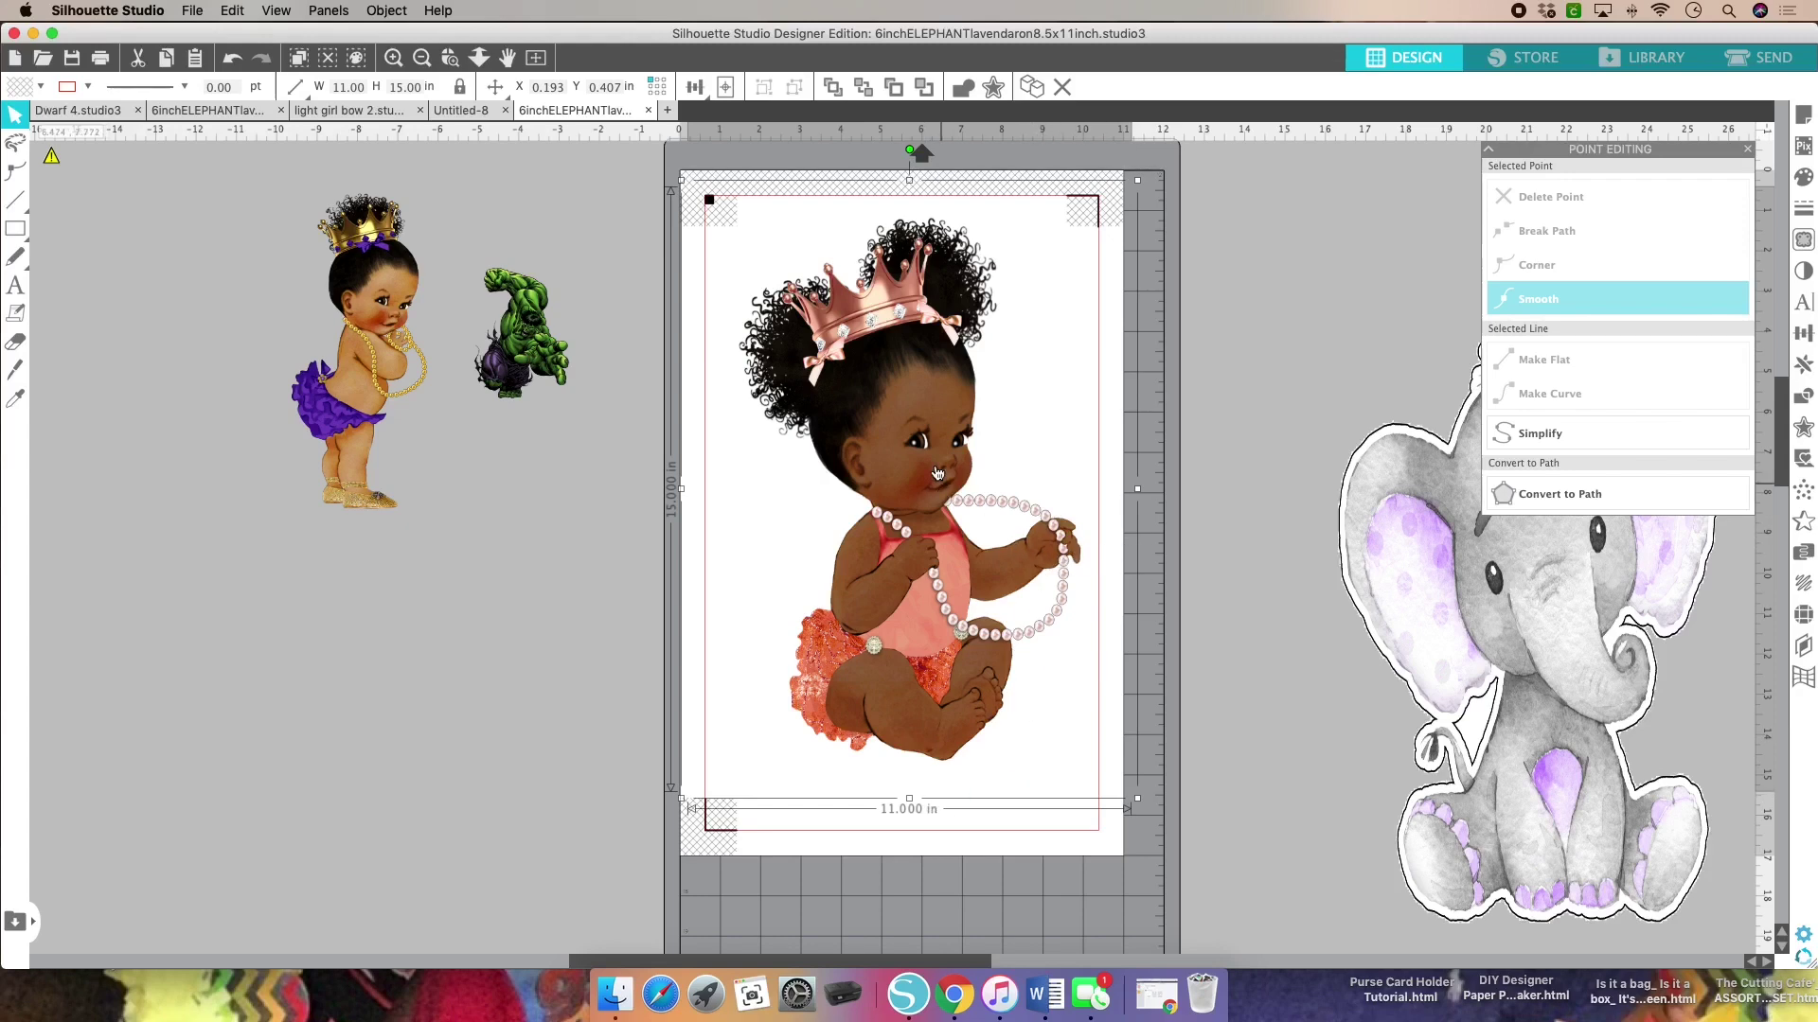
{"action": "left_click_drag", "start_coordinate": [937, 473], "coordinate": [867, 464]}
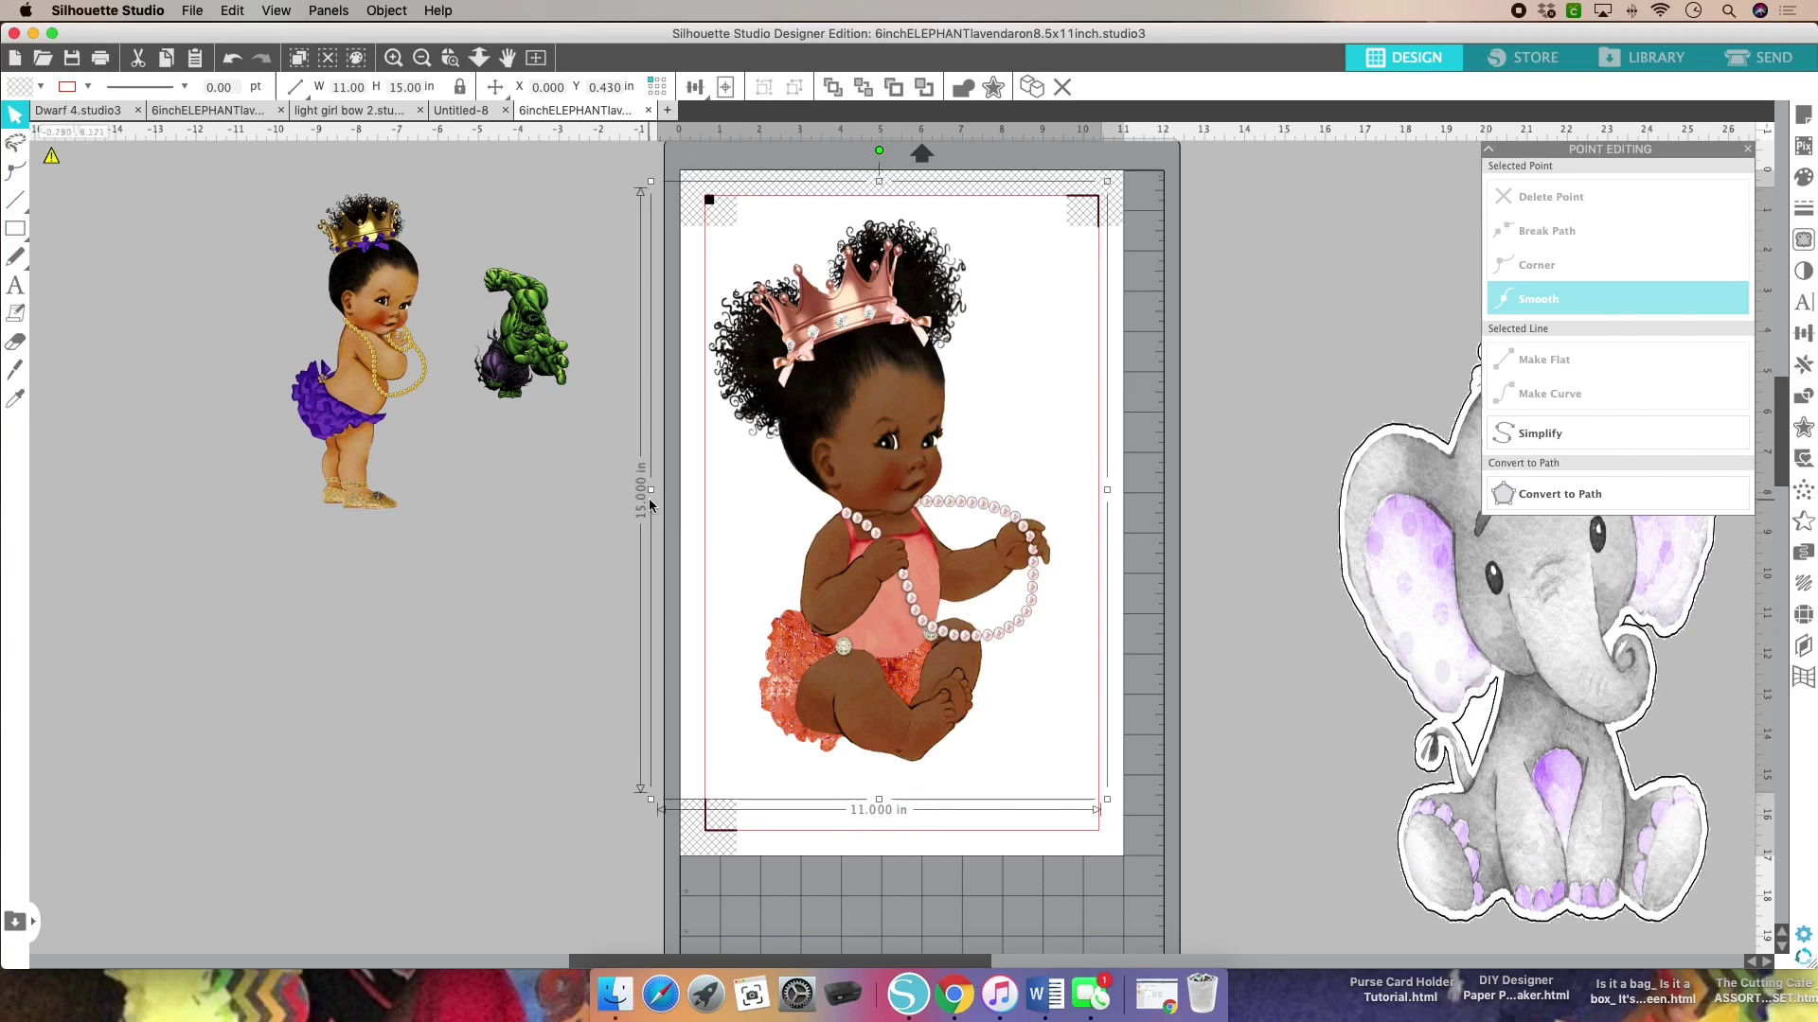
Step: Widen the pink baby to 11.5 in, then 12 in, adjusting its position on the page
{"action": "left_click", "coordinate": [368, 88]}
{"action": "type", "text": "110"}
{"action": "key", "text": "Return"}
{"action": "mouse_move", "coordinate": [894, 378]}
{"action": "left_mouse_down"}
{"action": "mouse_move", "coordinate": [942, 380]}
{"action": "mouse_move", "coordinate": [873, 364]}
{"action": "mouse_move", "coordinate": [486, 406]}
{"action": "mouse_move", "coordinate": [864, 384]}
{"action": "left_mouse_up"}
{"action": "left_click", "coordinate": [363, 87]}
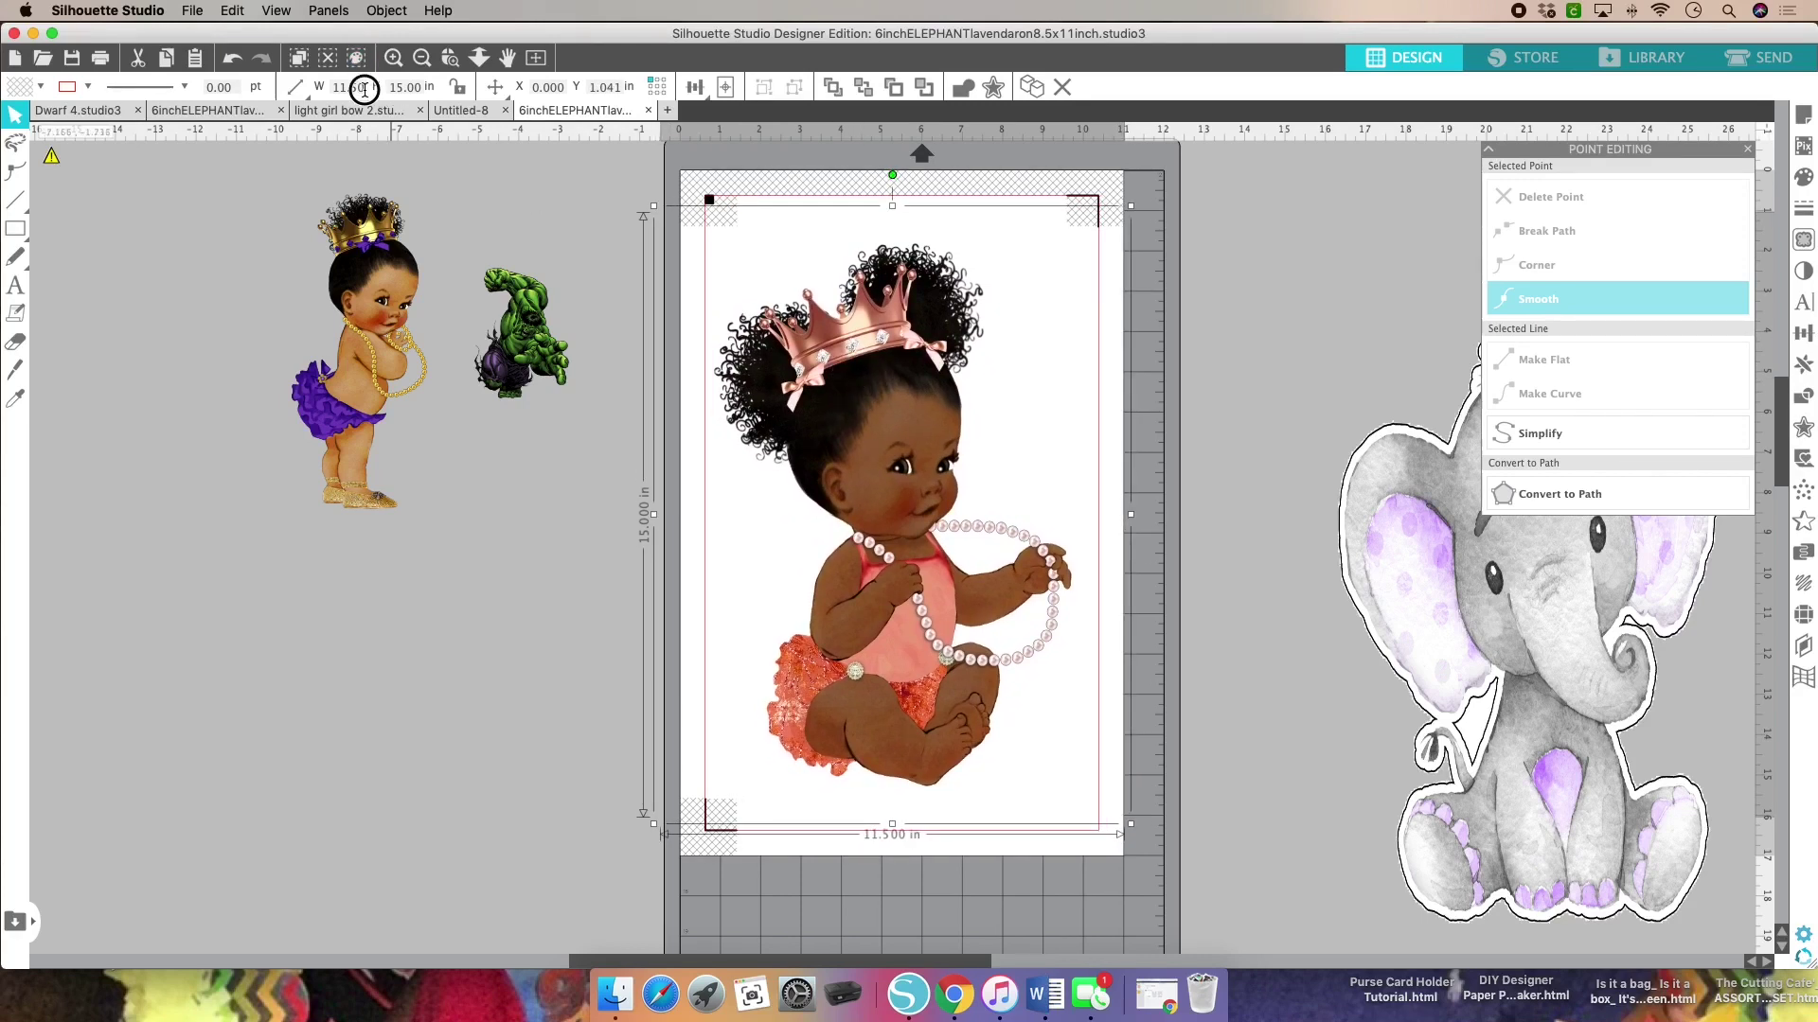
{"action": "type", "text": "1"}
{"action": "left_click", "coordinate": [296, 87]}
{"action": "type", "text": "2"}
{"action": "key", "text": "Return"}
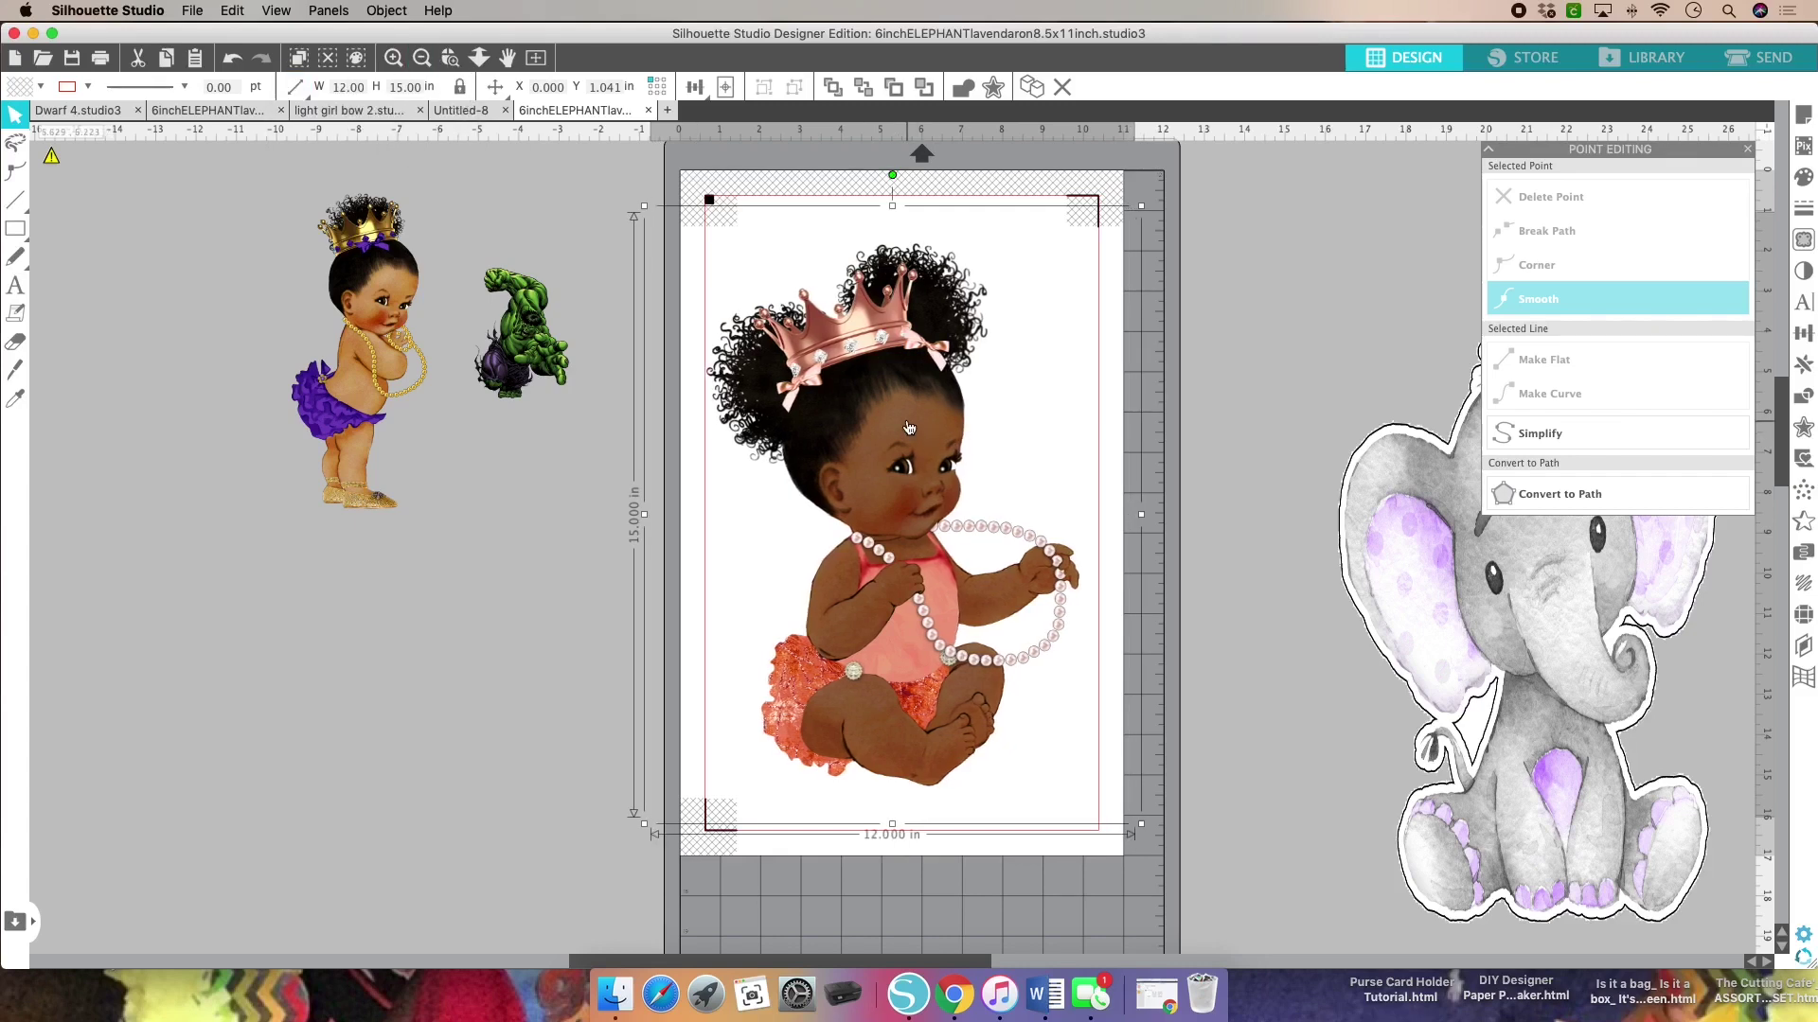
{"action": "left_click_drag", "start_coordinate": [932, 465], "coordinate": [883, 428]}
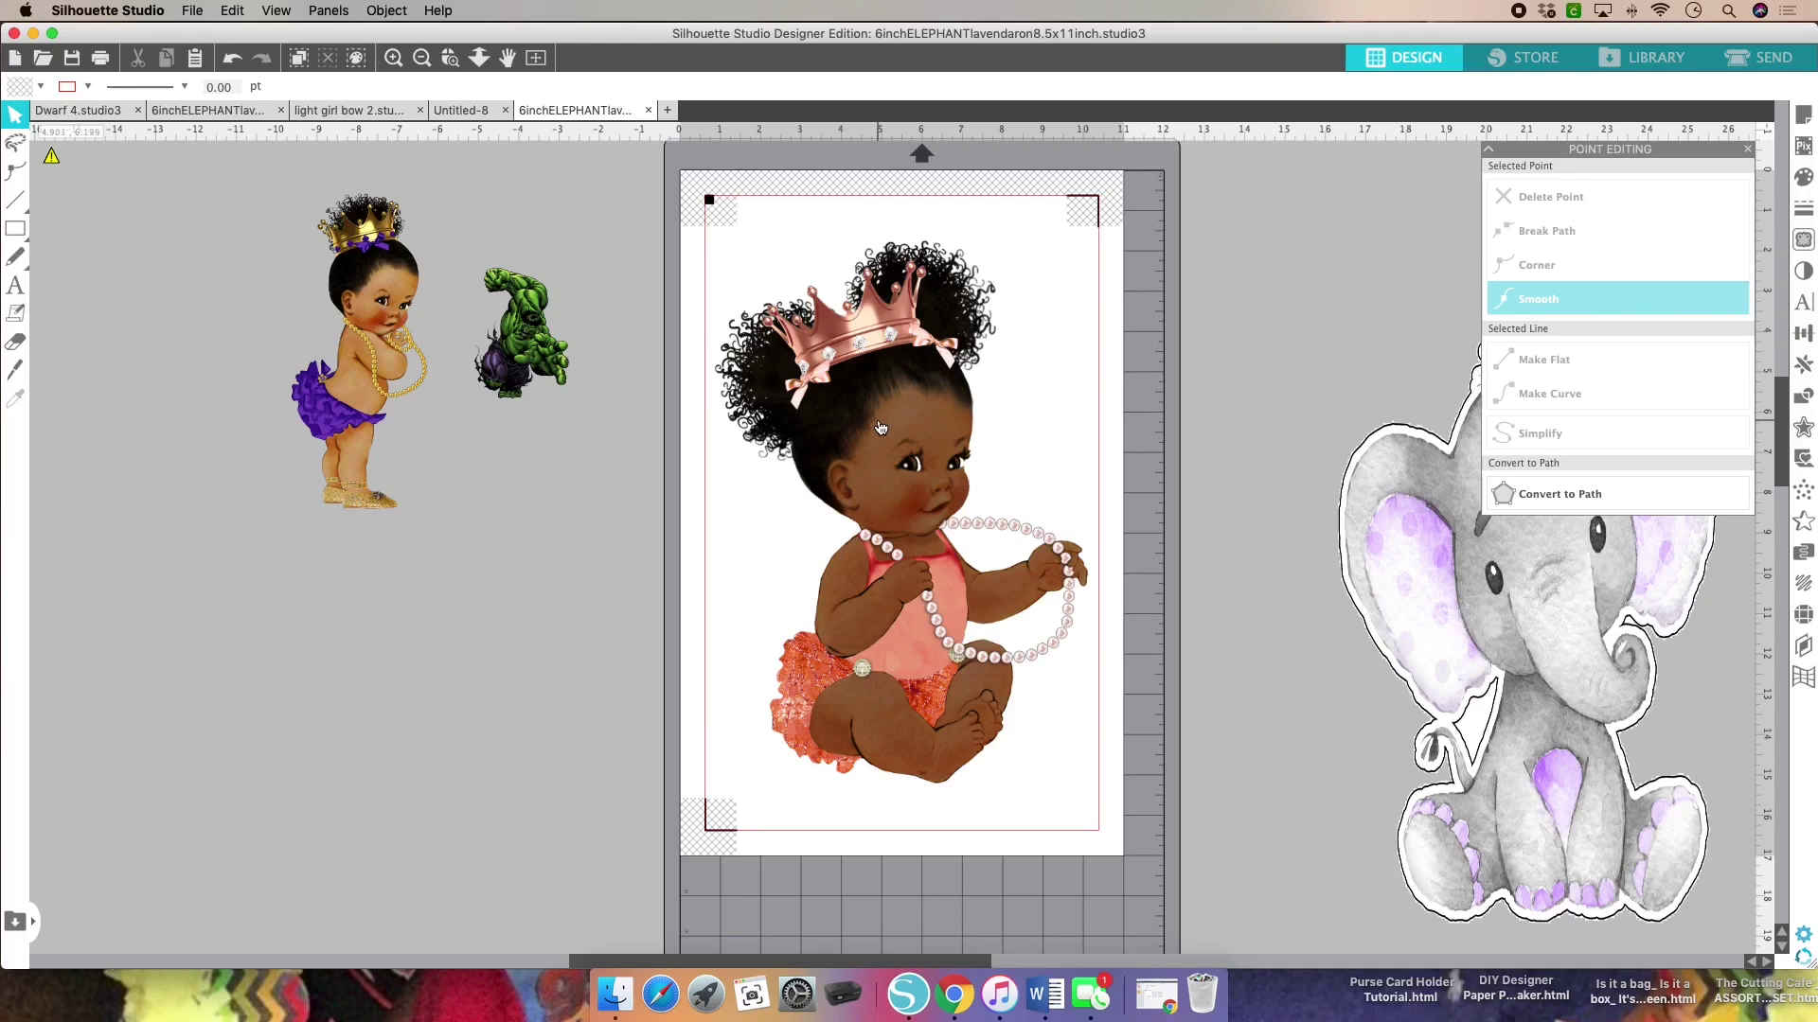
{"action": "left_click_drag", "start_coordinate": [884, 426], "coordinate": [897, 422]}
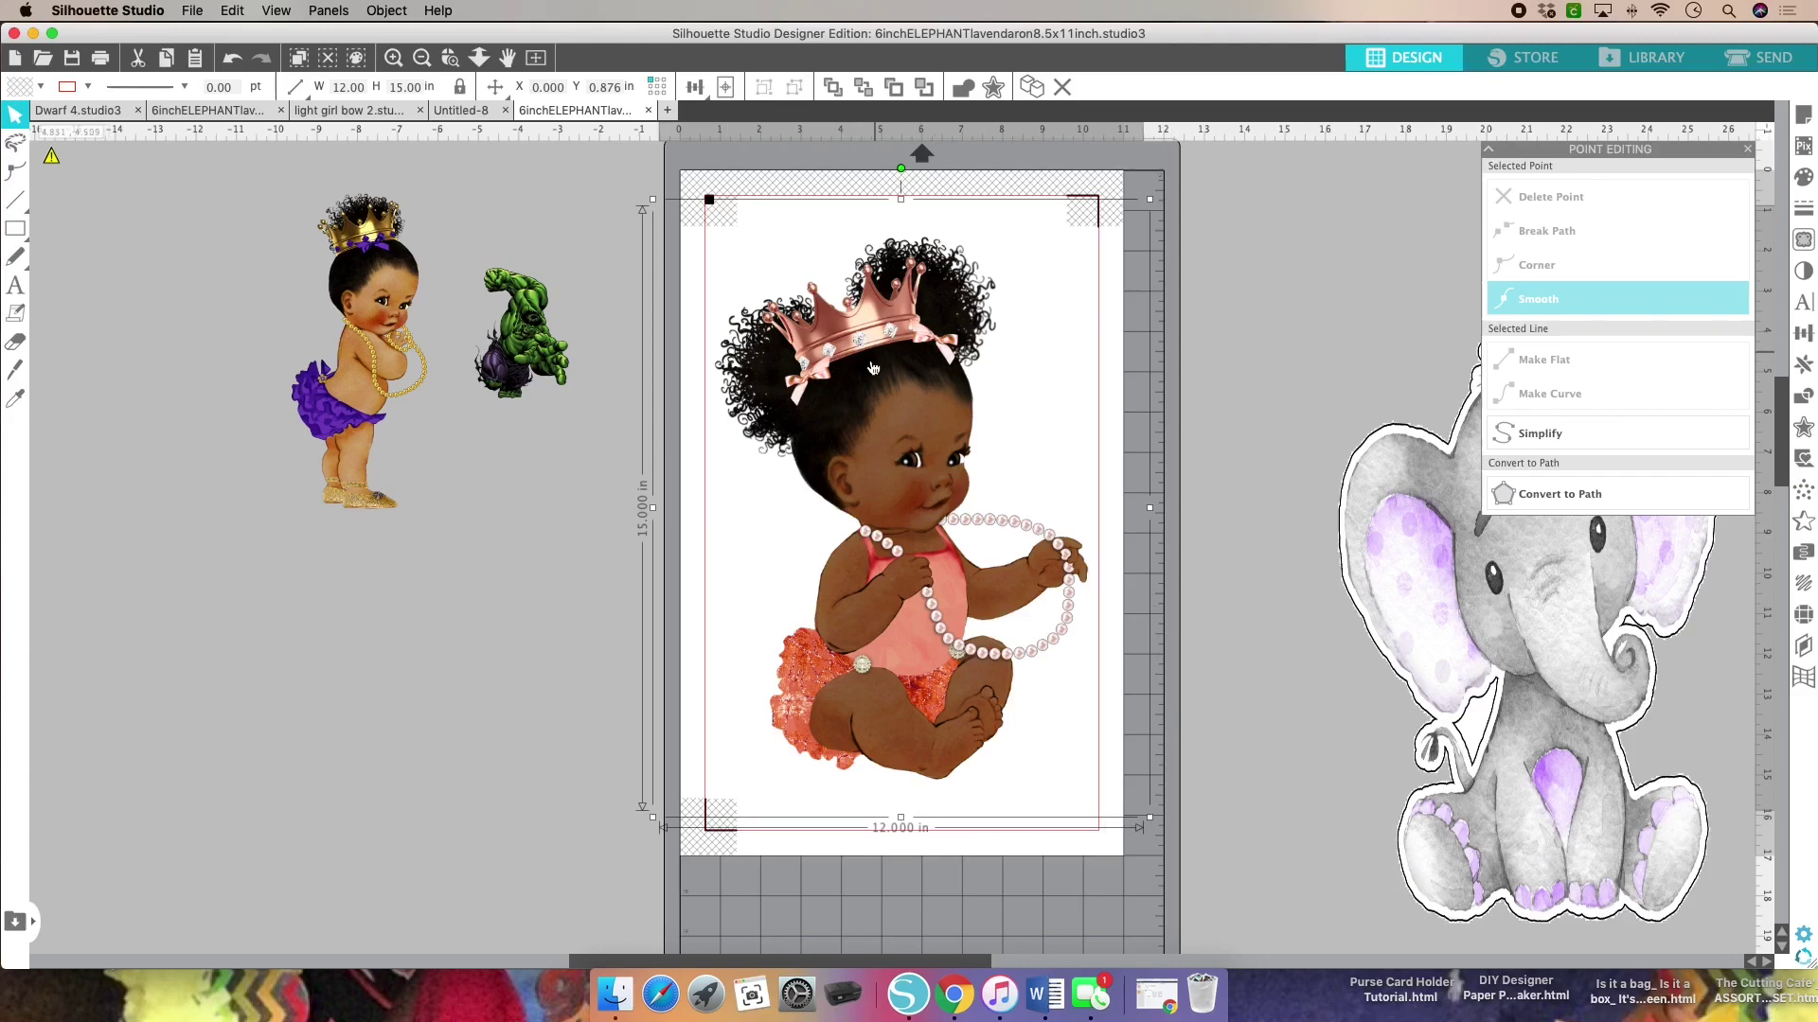
{"action": "left_click_drag", "start_coordinate": [863, 368], "coordinate": [867, 332]}
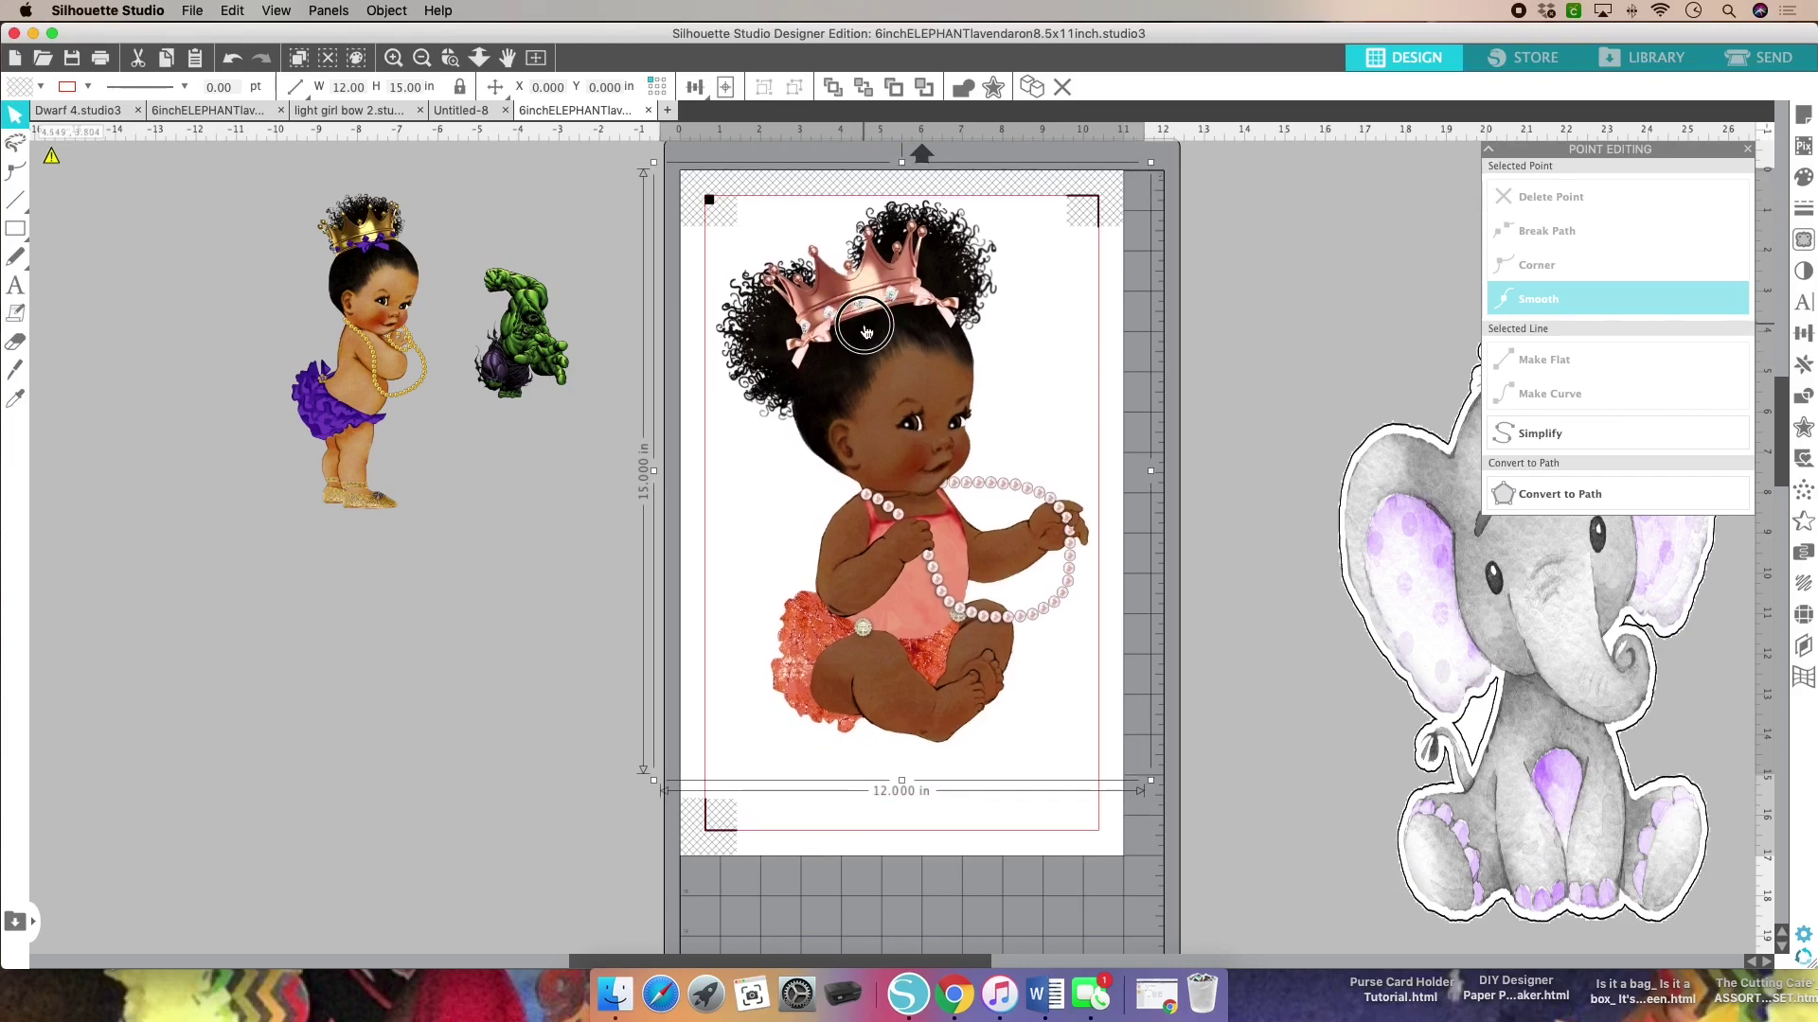
Step: Unlock the aspect ratio, set the height to 17 in, then move the baby off the page to the right
{"action": "left_click", "coordinate": [459, 86]}
{"action": "left_click", "coordinate": [409, 87]}
{"action": "type", "text": "17"}
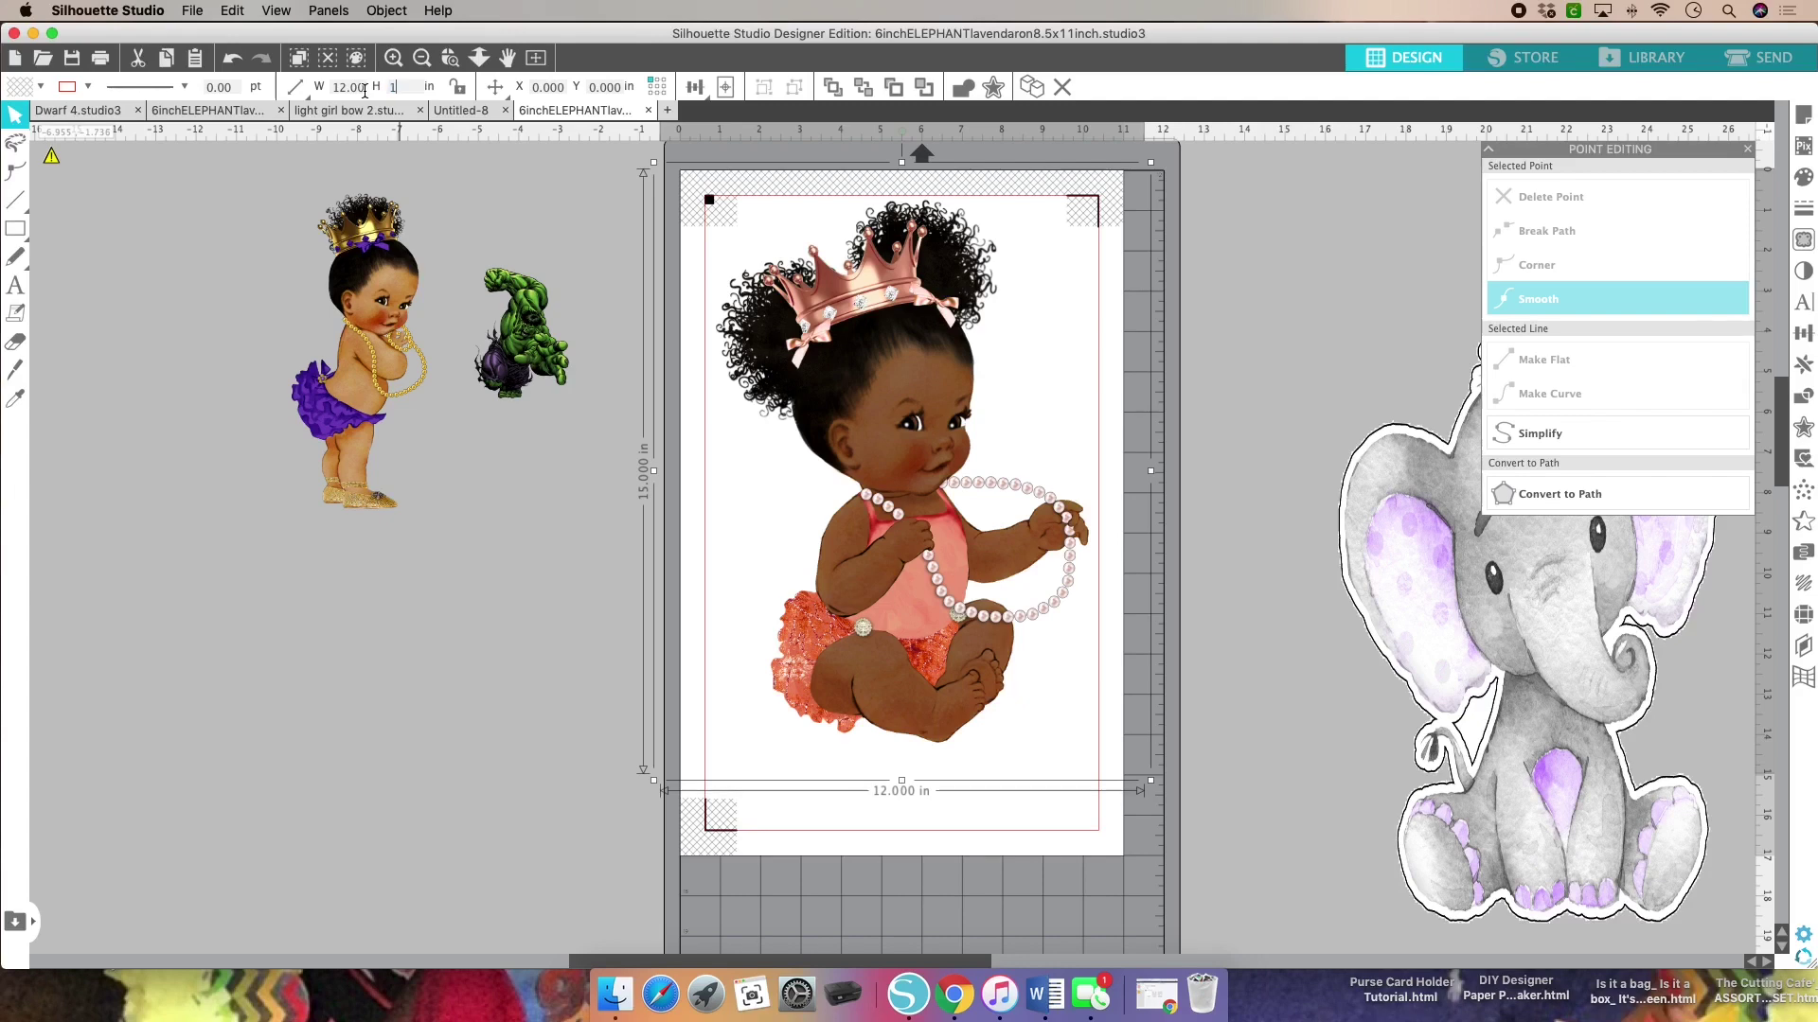
{"action": "key", "text": "Return"}
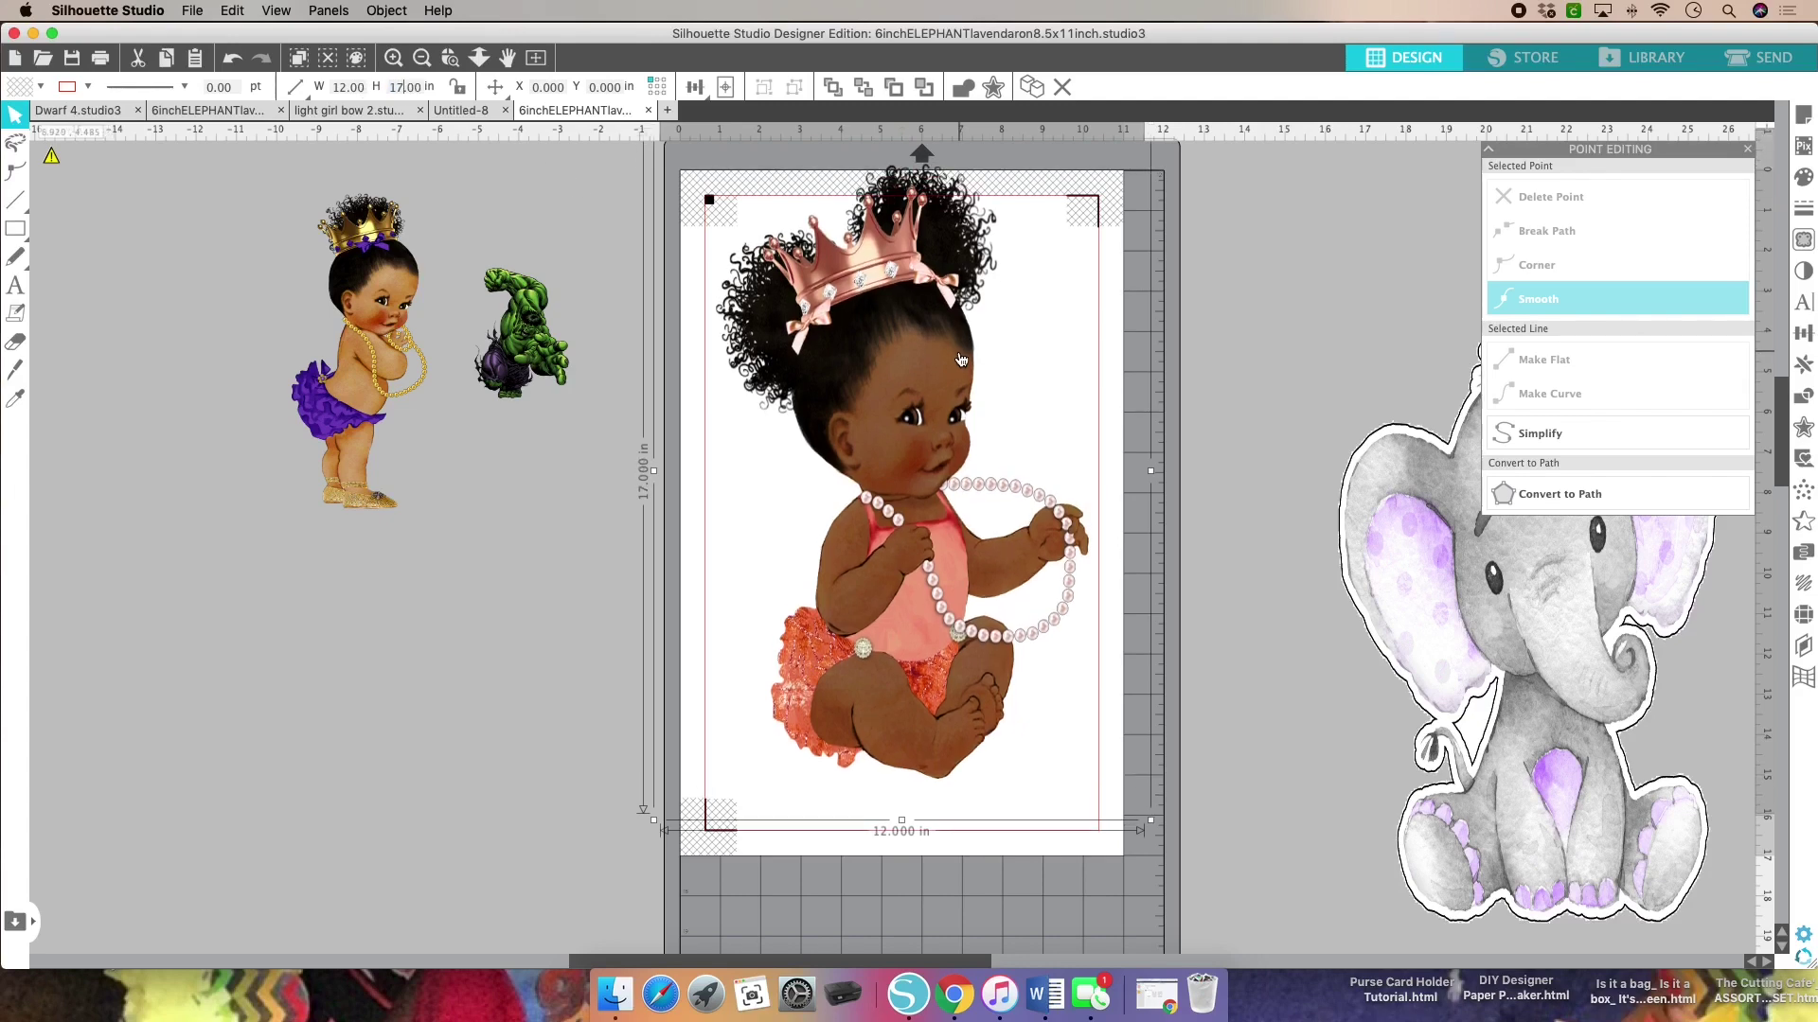
{"action": "mouse_move", "coordinate": [906, 343]}
{"action": "left_mouse_down"}
{"action": "mouse_move", "coordinate": [908, 384]}
{"action": "mouse_move", "coordinate": [889, 363]}
{"action": "left_mouse_up"}
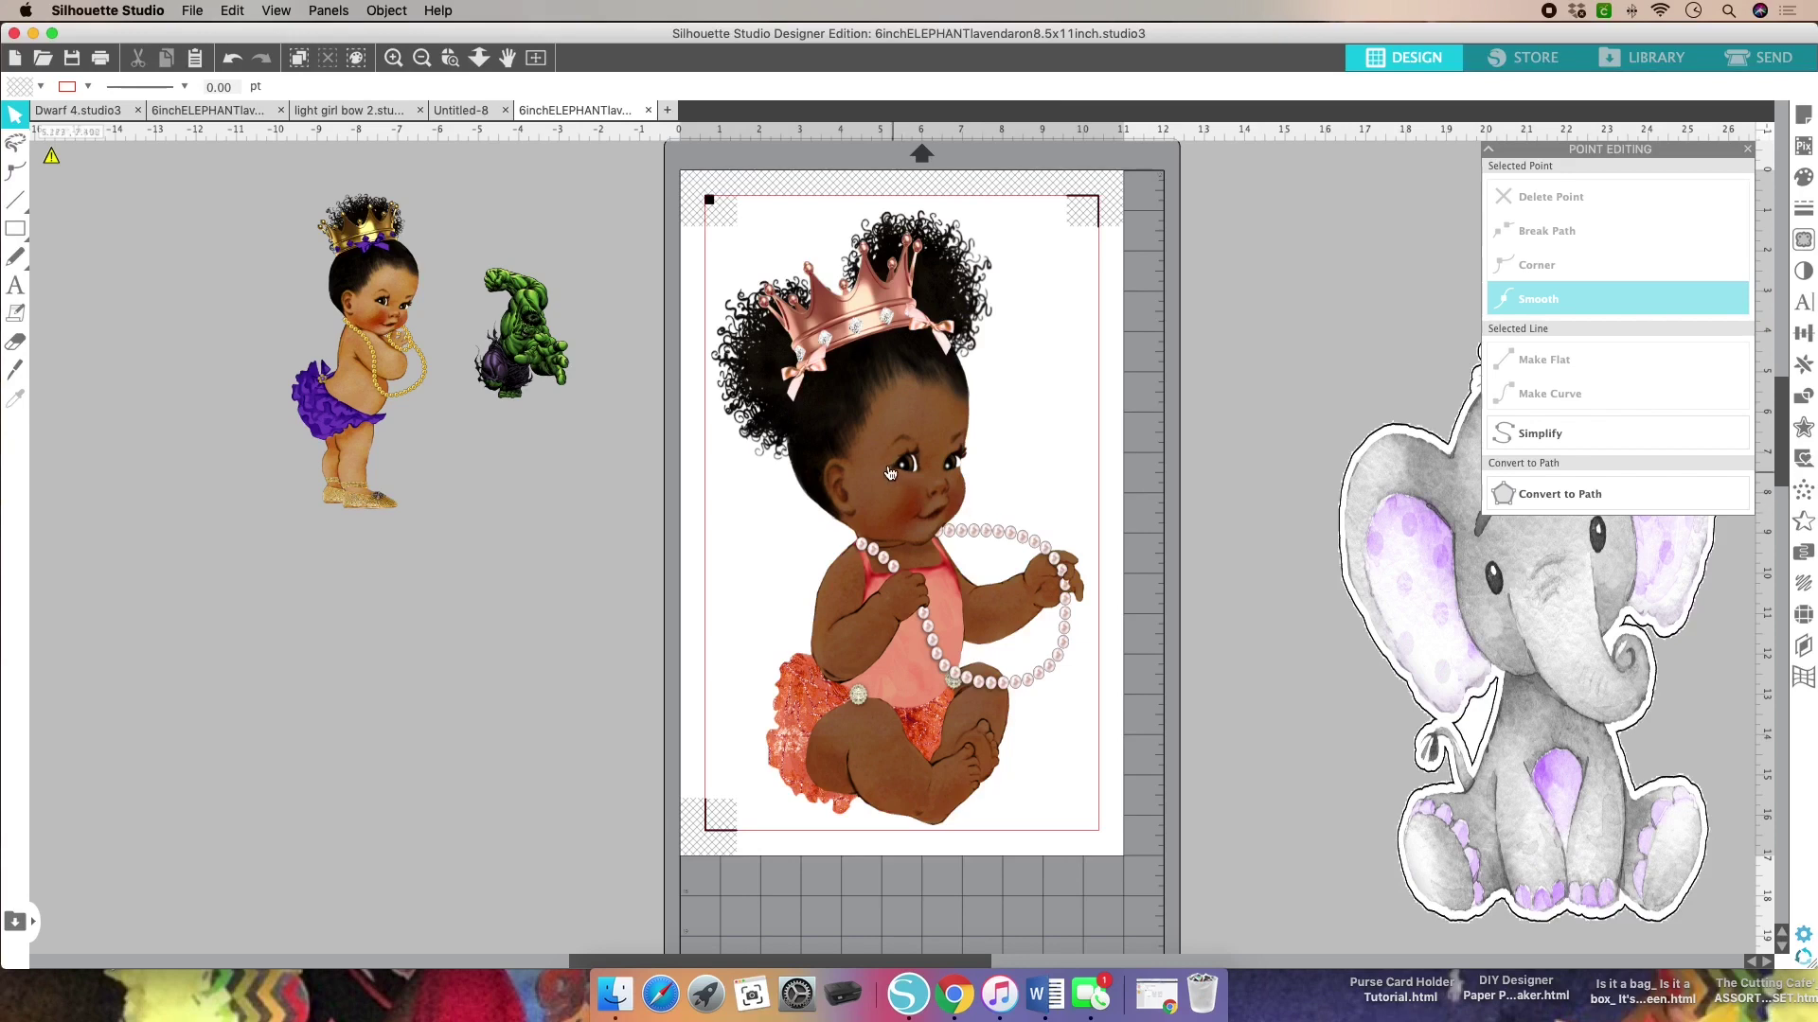
{"action": "left_click_drag", "start_coordinate": [973, 481], "coordinate": [1564, 549]}
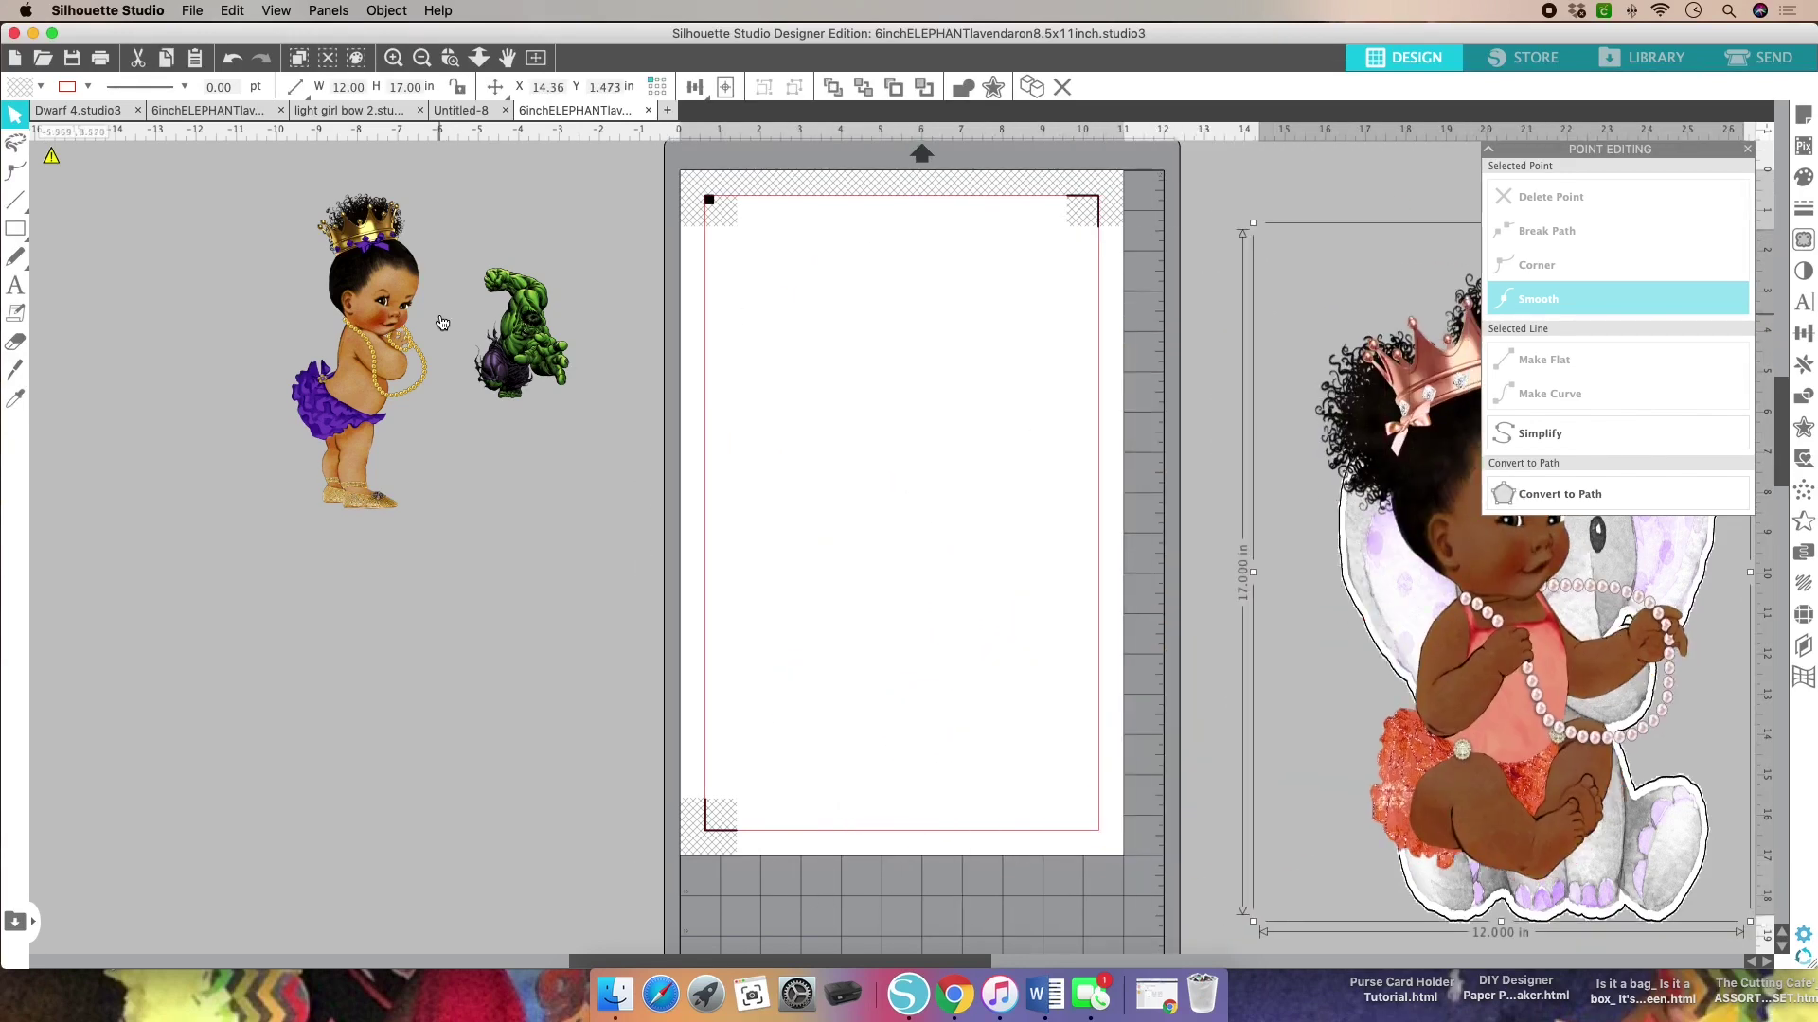
Step: Place the purple-outfit baby on the page and size it to 11 in by 15 in
{"action": "left_click", "coordinate": [400, 306]}
{"action": "left_click_drag", "start_coordinate": [398, 305], "coordinate": [966, 419]}
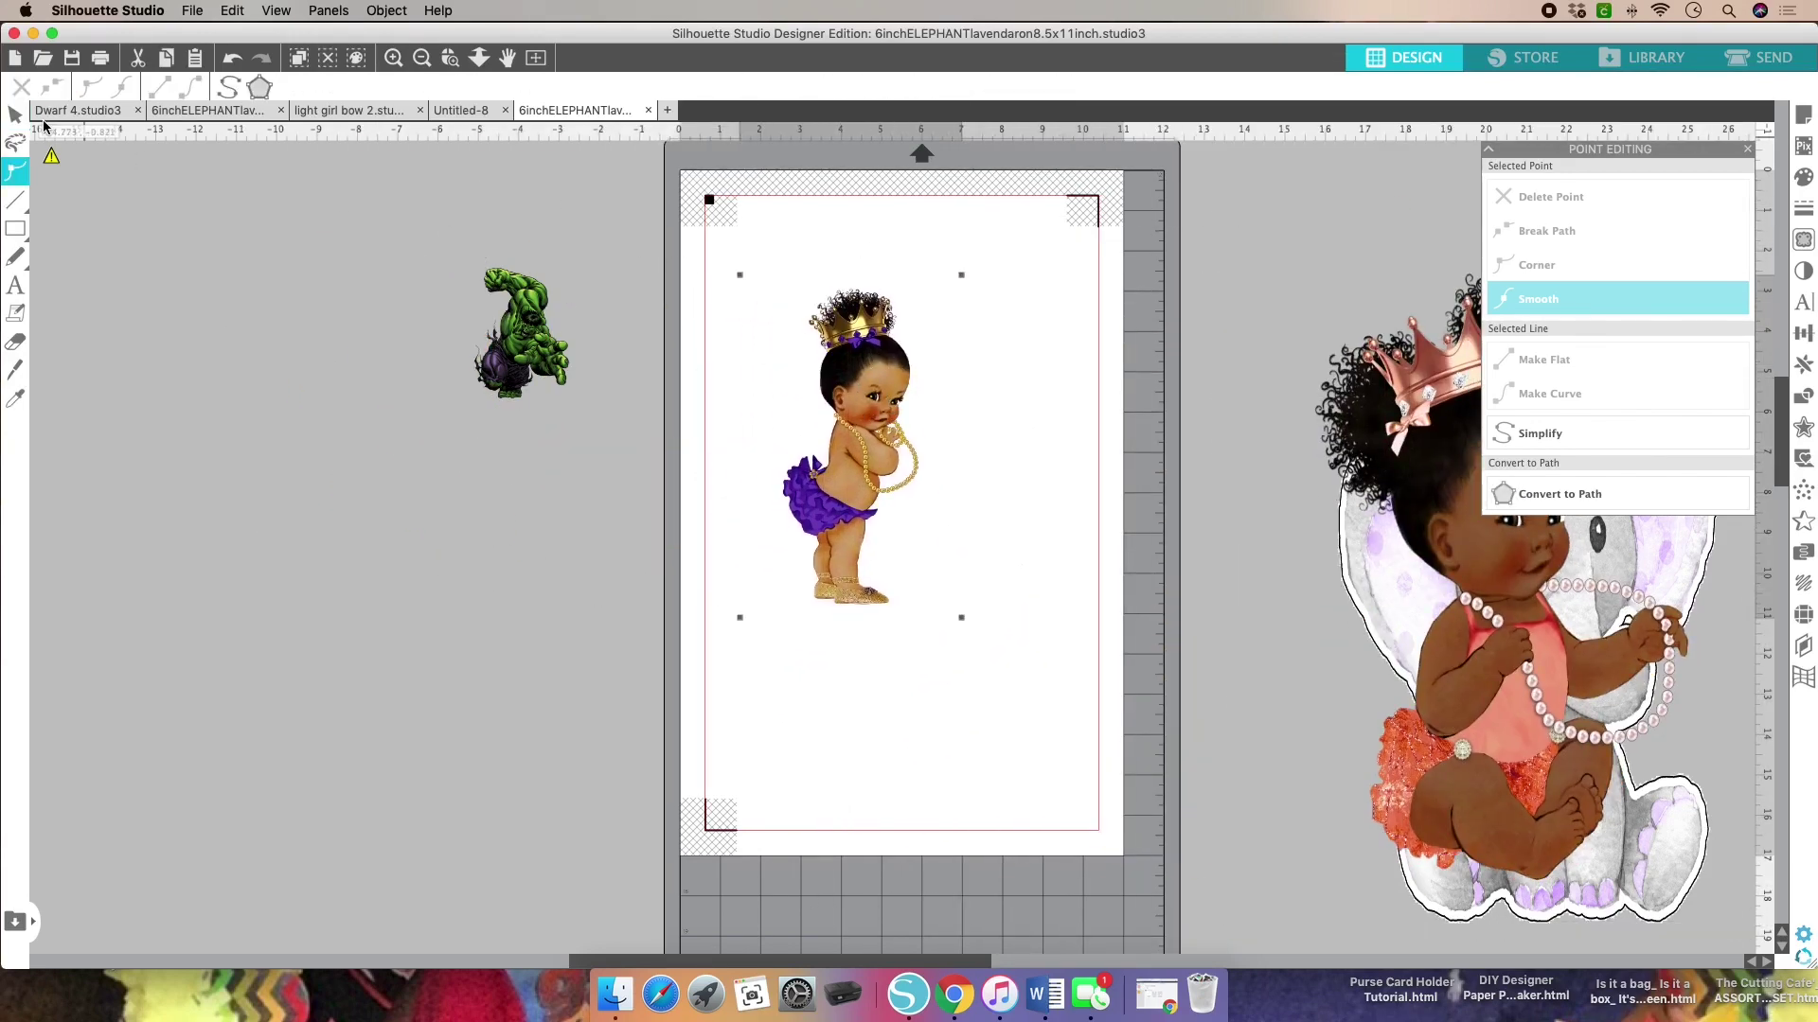
{"action": "left_click", "coordinate": [15, 115]}
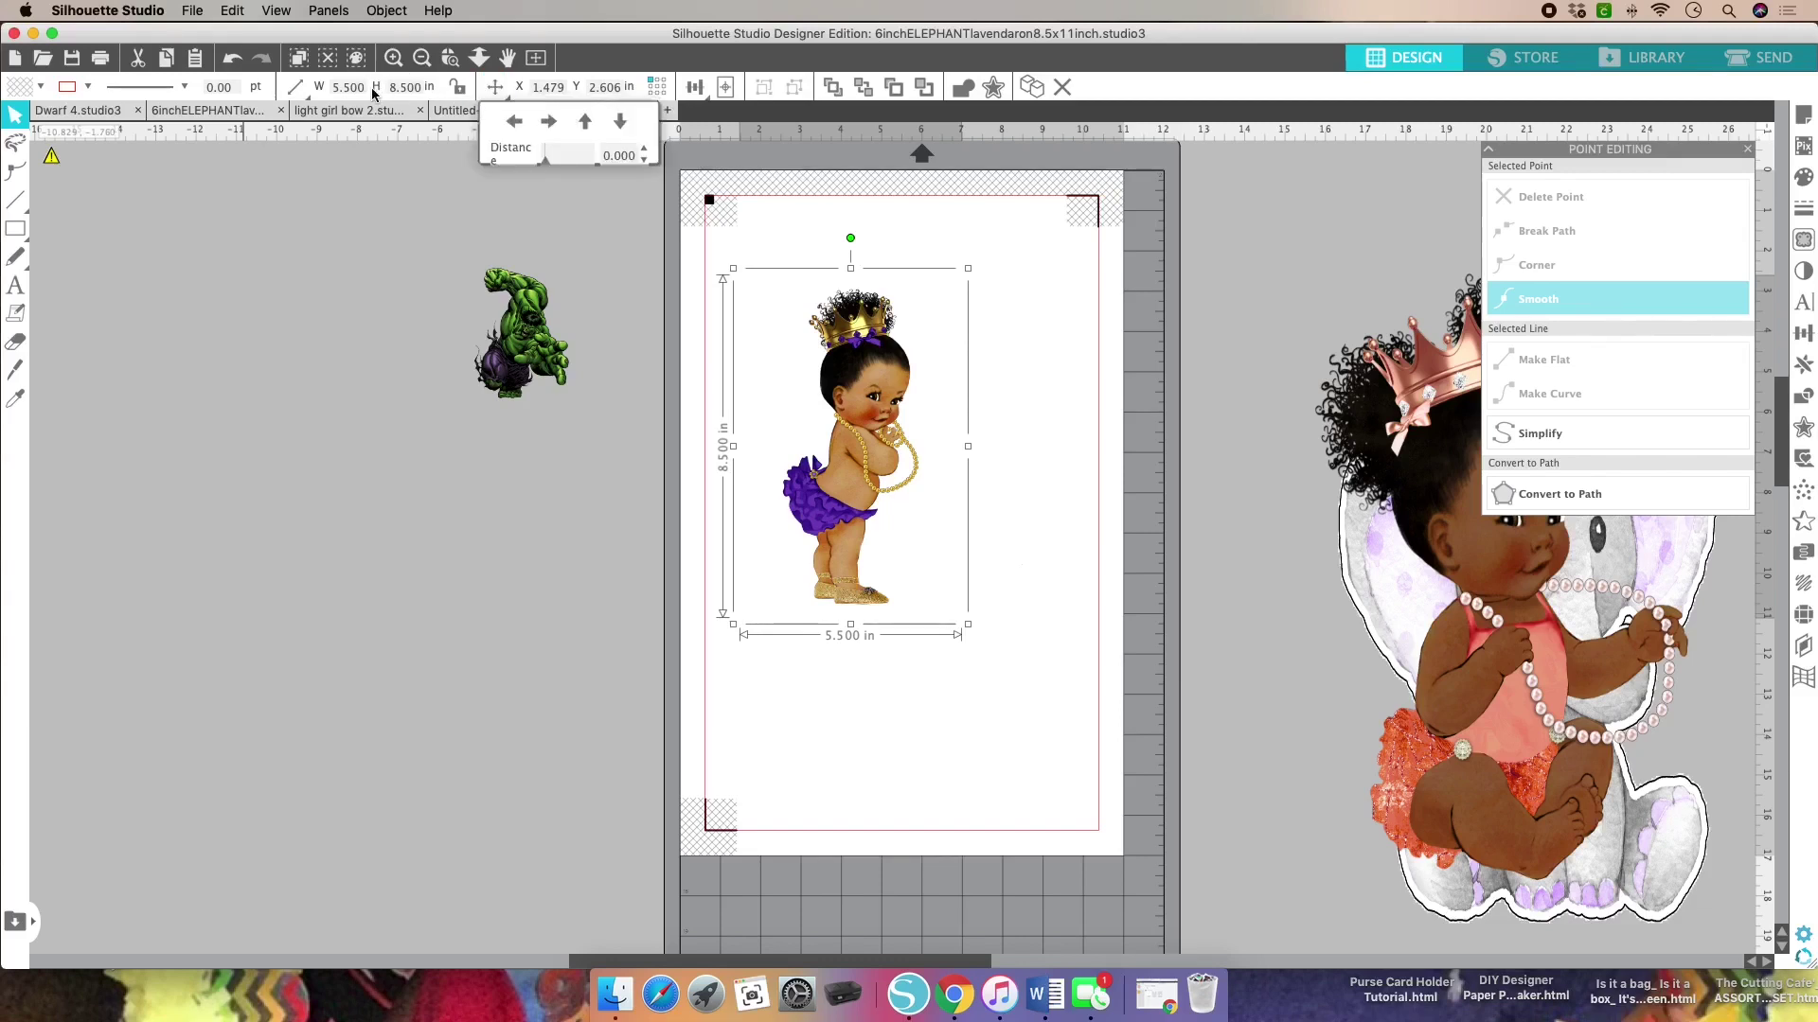
{"action": "left_click_drag", "start_coordinate": [368, 87], "coordinate": [285, 94]}
{"action": "mouse_move", "coordinate": [285, 95]}
{"action": "type", "text": "11"}
{"action": "key", "text": "Tab"}
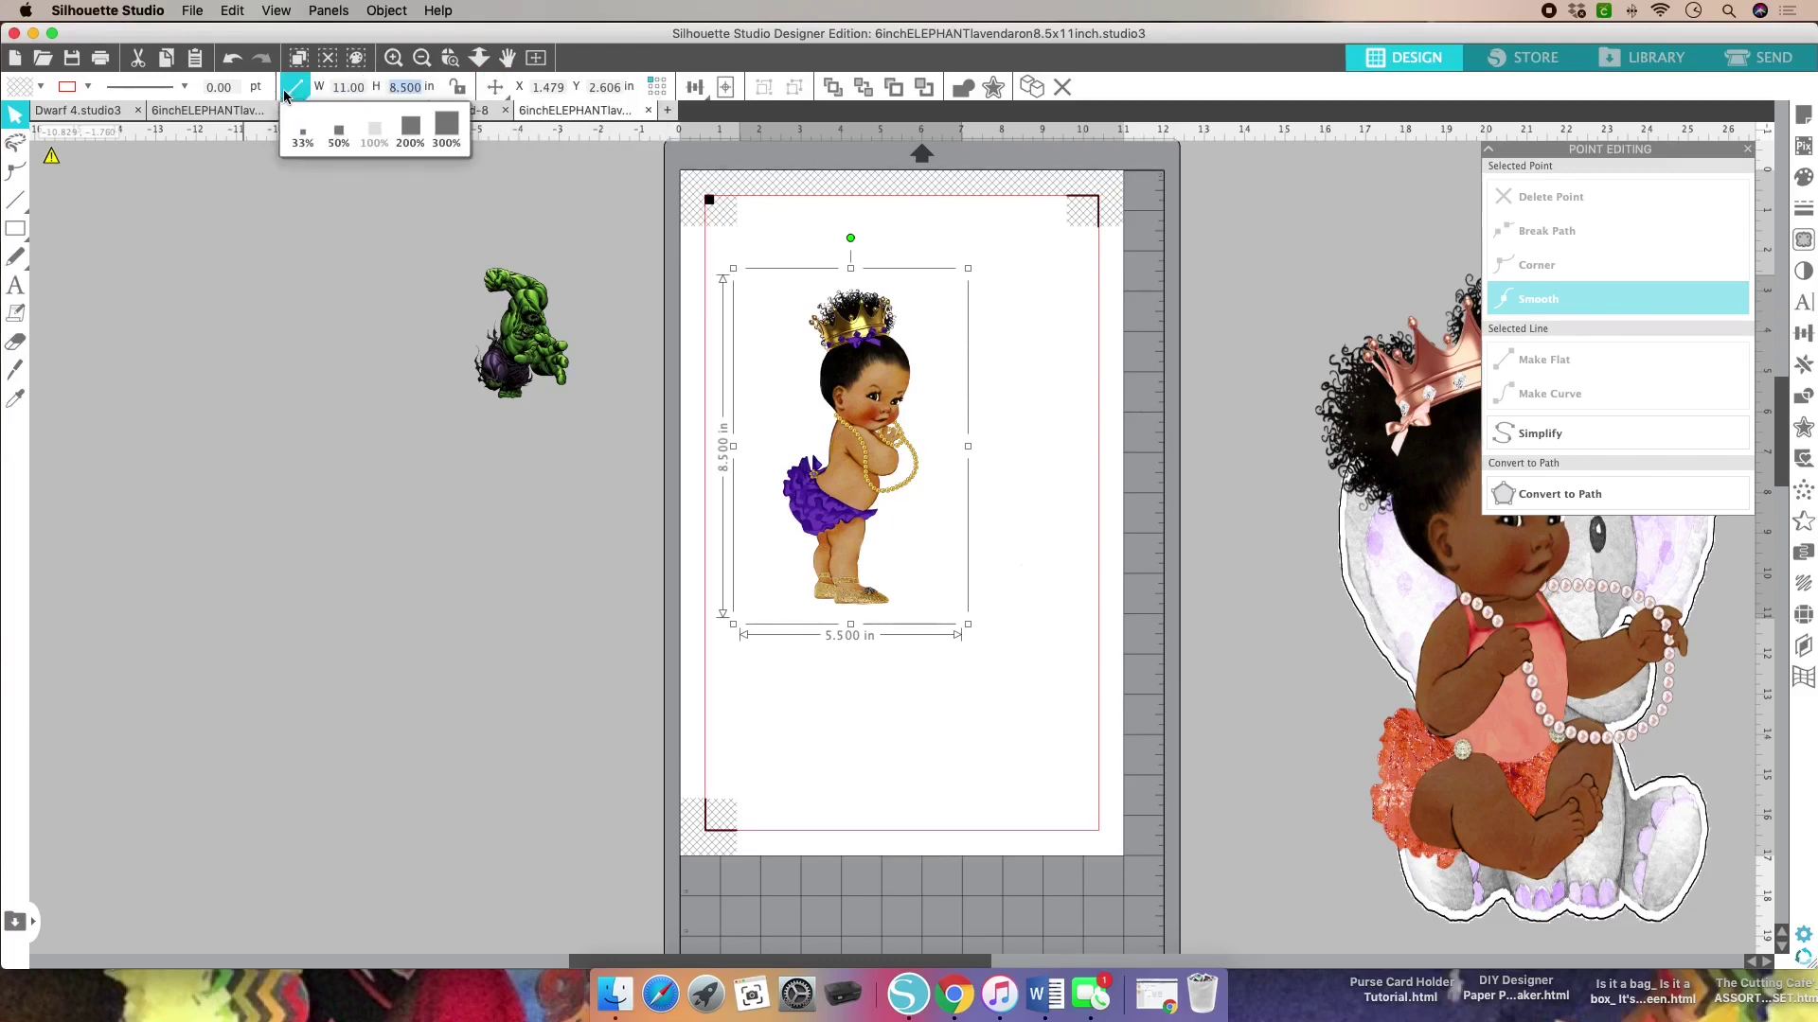
{"action": "type", "text": "15"}
{"action": "key", "text": "Return"}
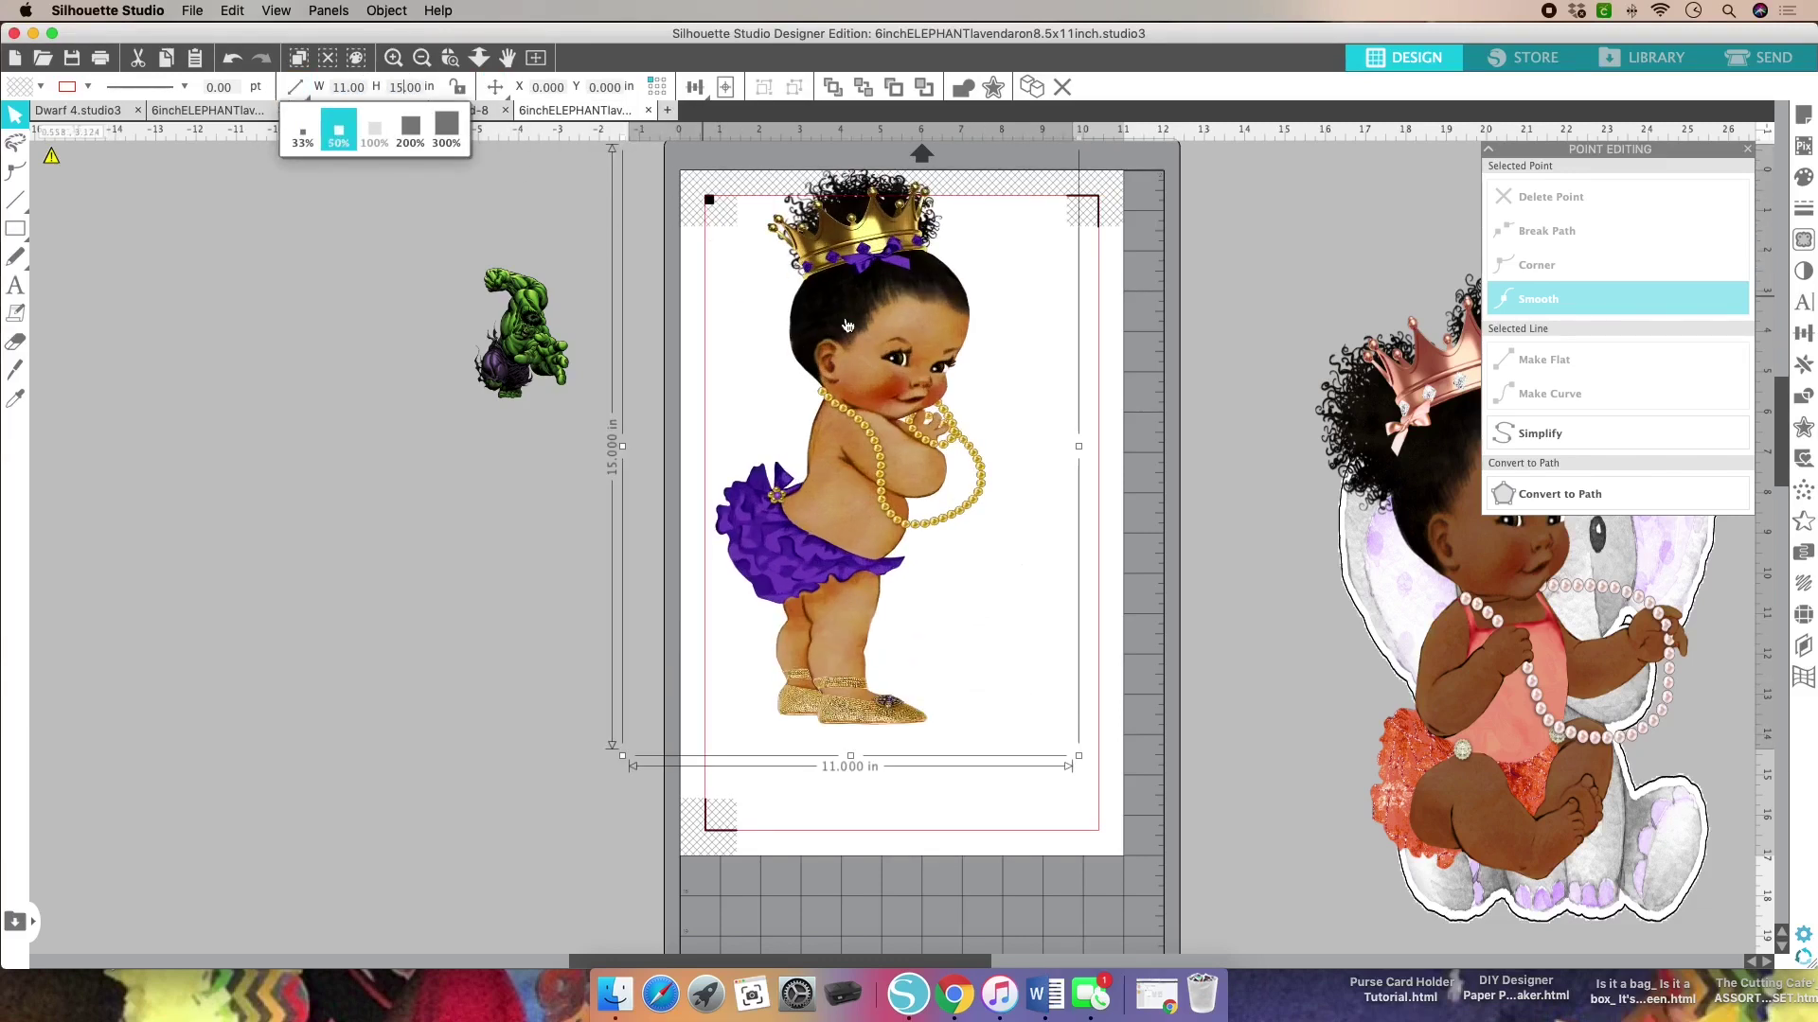
{"action": "left_click_drag", "start_coordinate": [913, 361], "coordinate": [878, 371]}
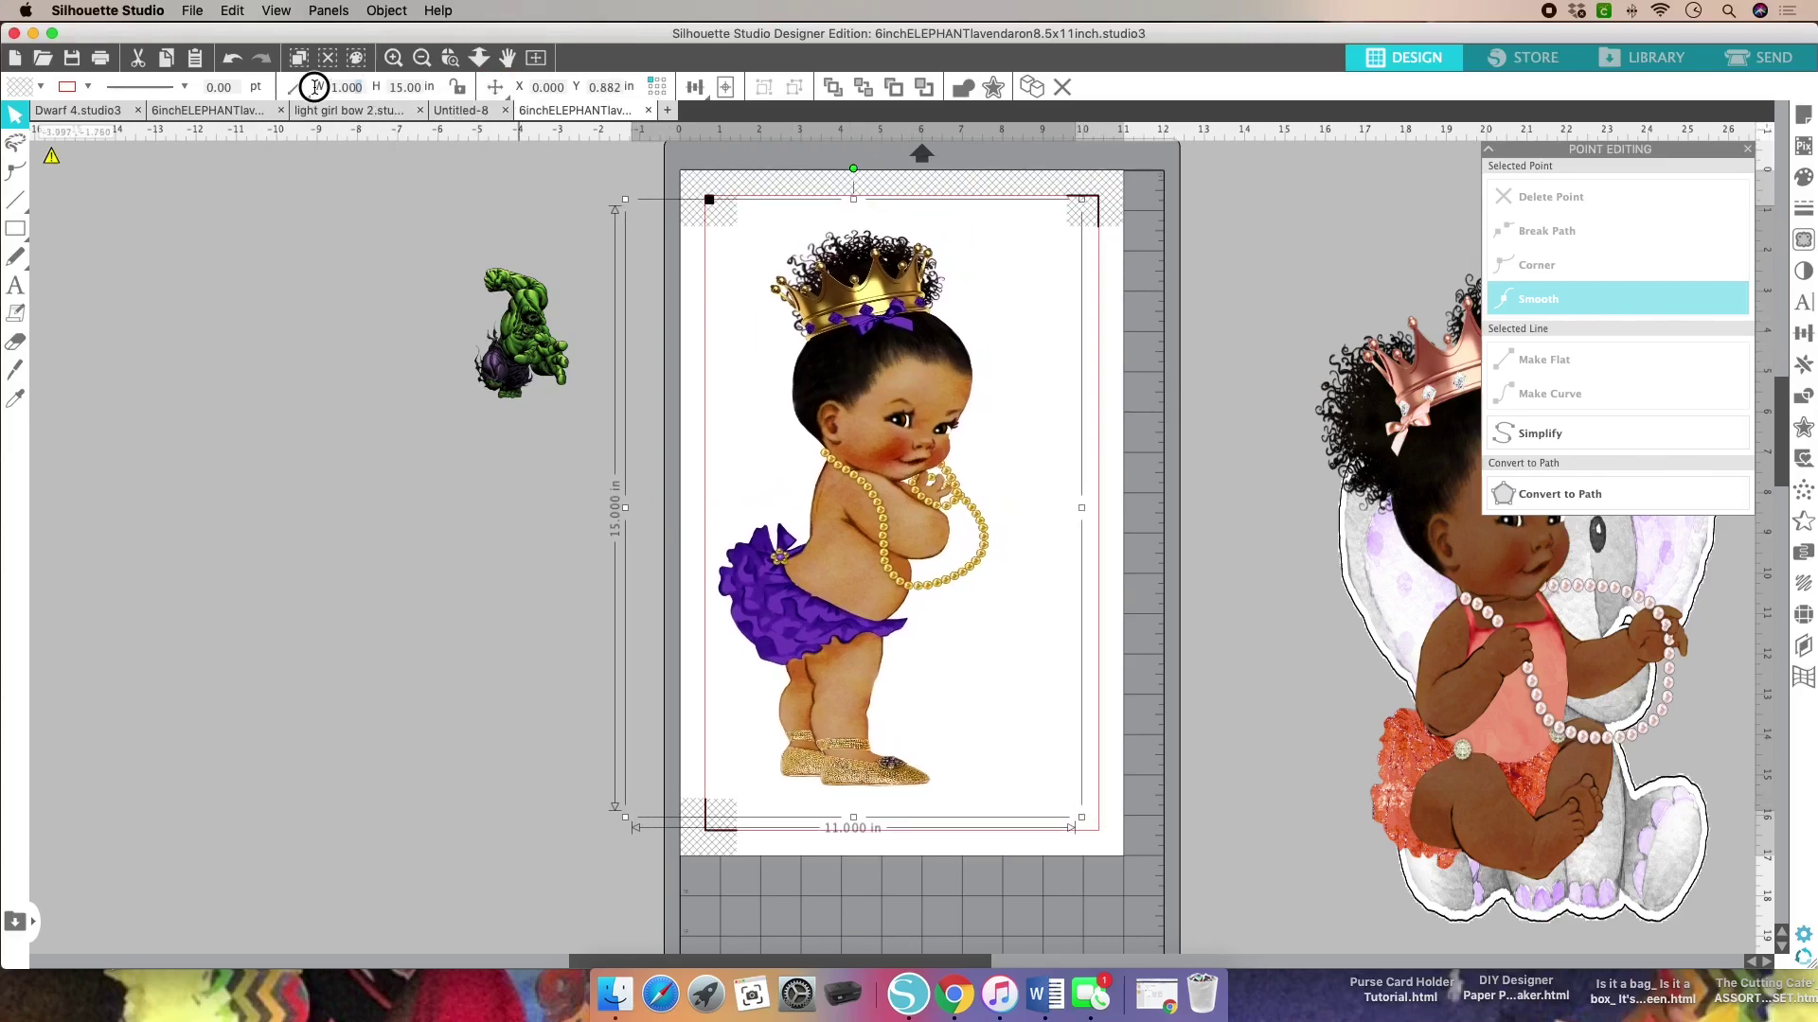
Step: Correct a mistyped 120 in width and set the purple baby's width to 15 in
{"action": "mouse_move", "coordinate": [298, 89]}
{"action": "type", "text": "120"}
{"action": "key", "text": "Return"}
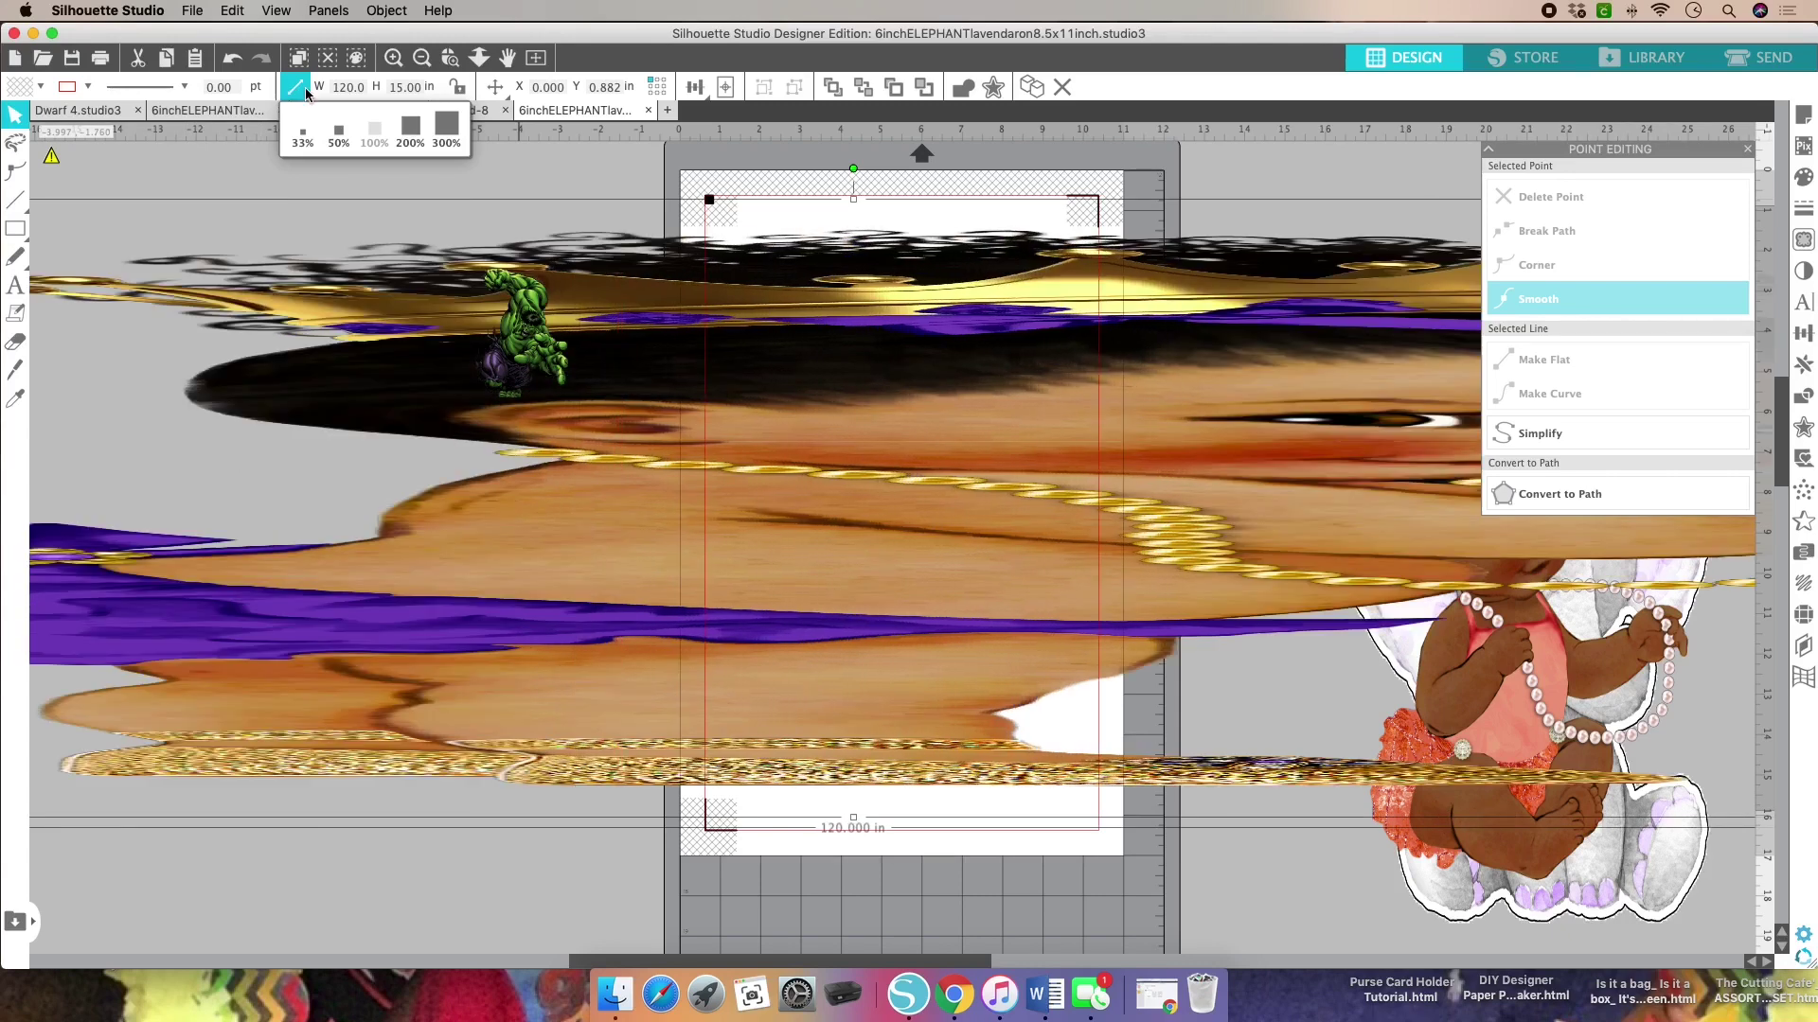
{"action": "double_click", "coordinate": [362, 89]}
{"action": "type", "text": "10"}
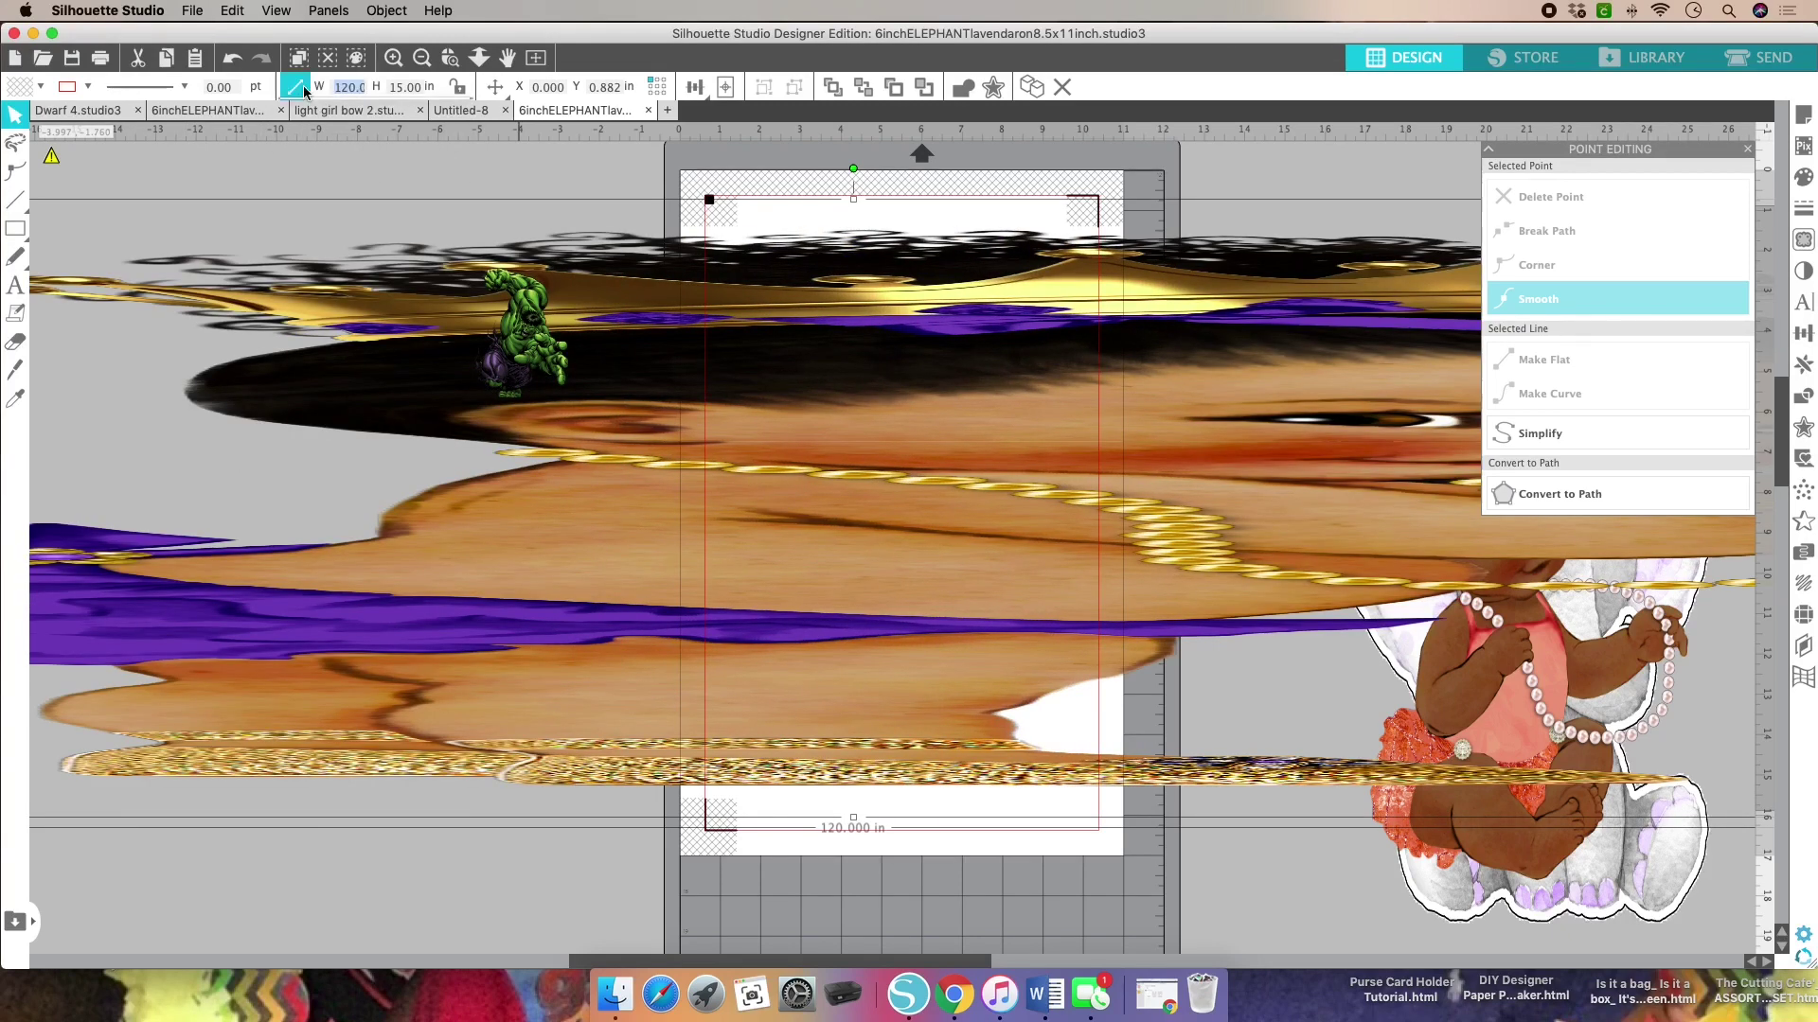
{"action": "mouse_move", "coordinate": [305, 91]}
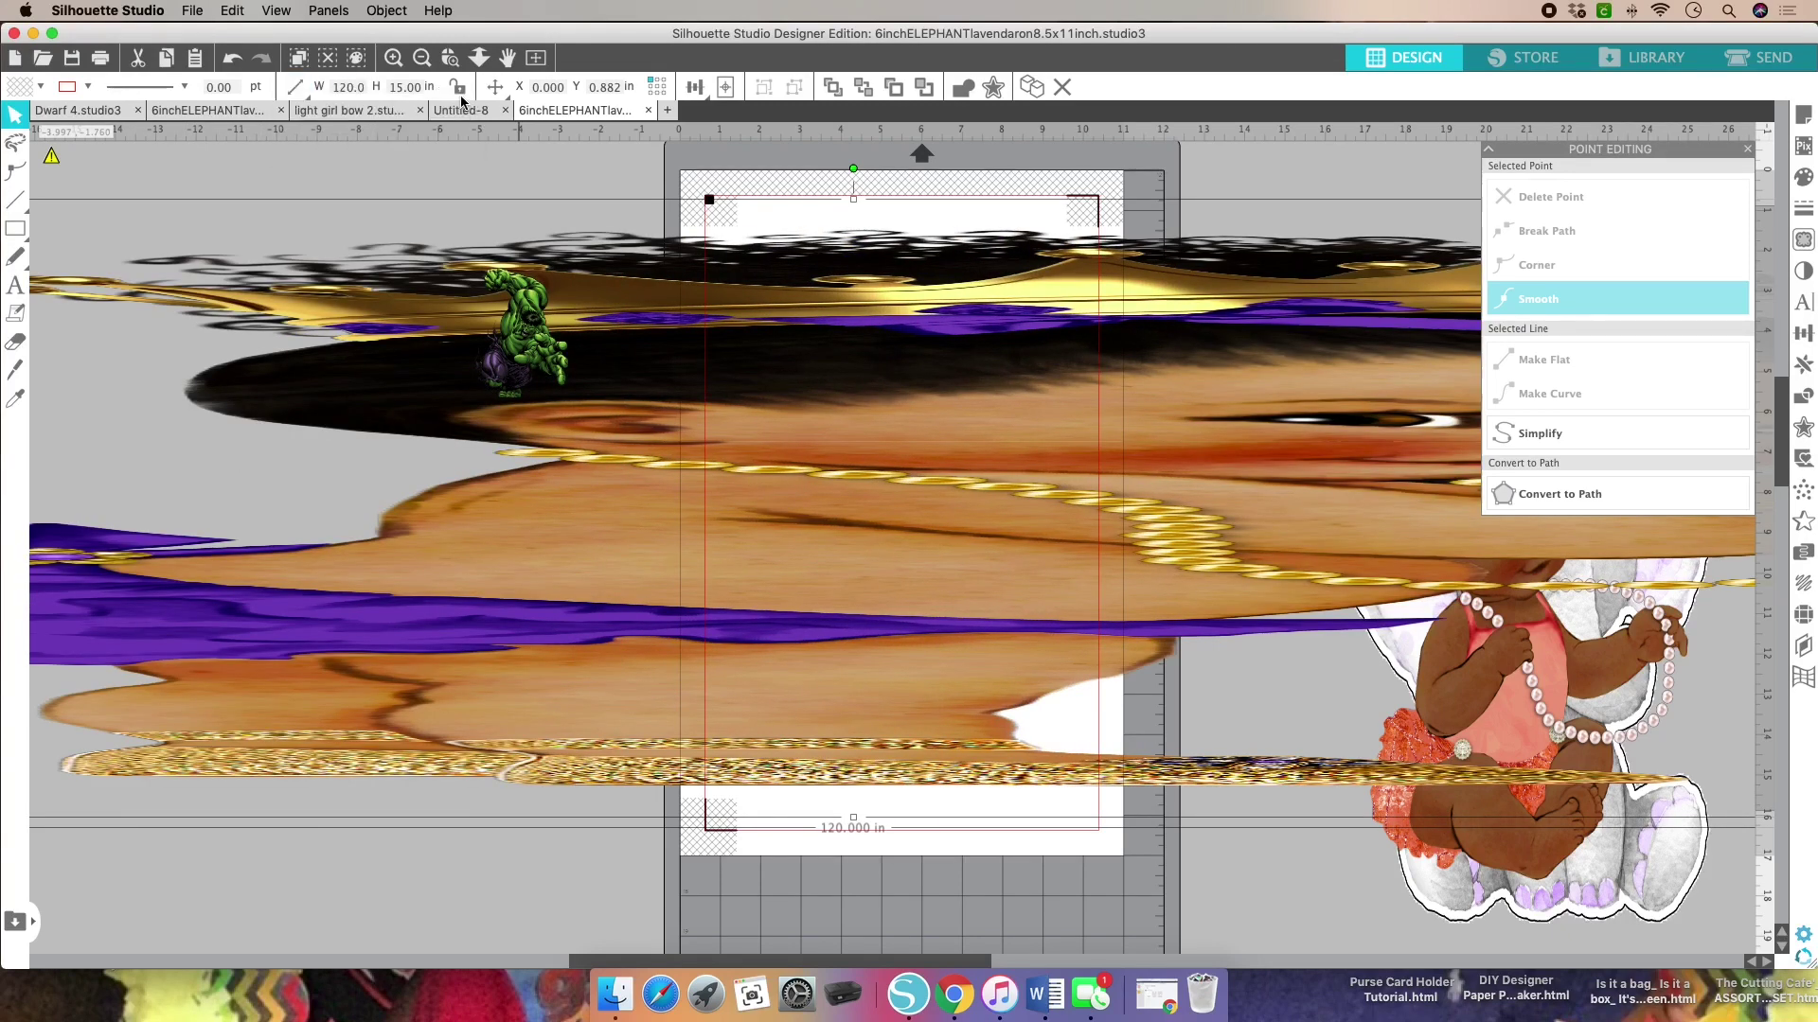
{"action": "double_click", "coordinate": [359, 89]}
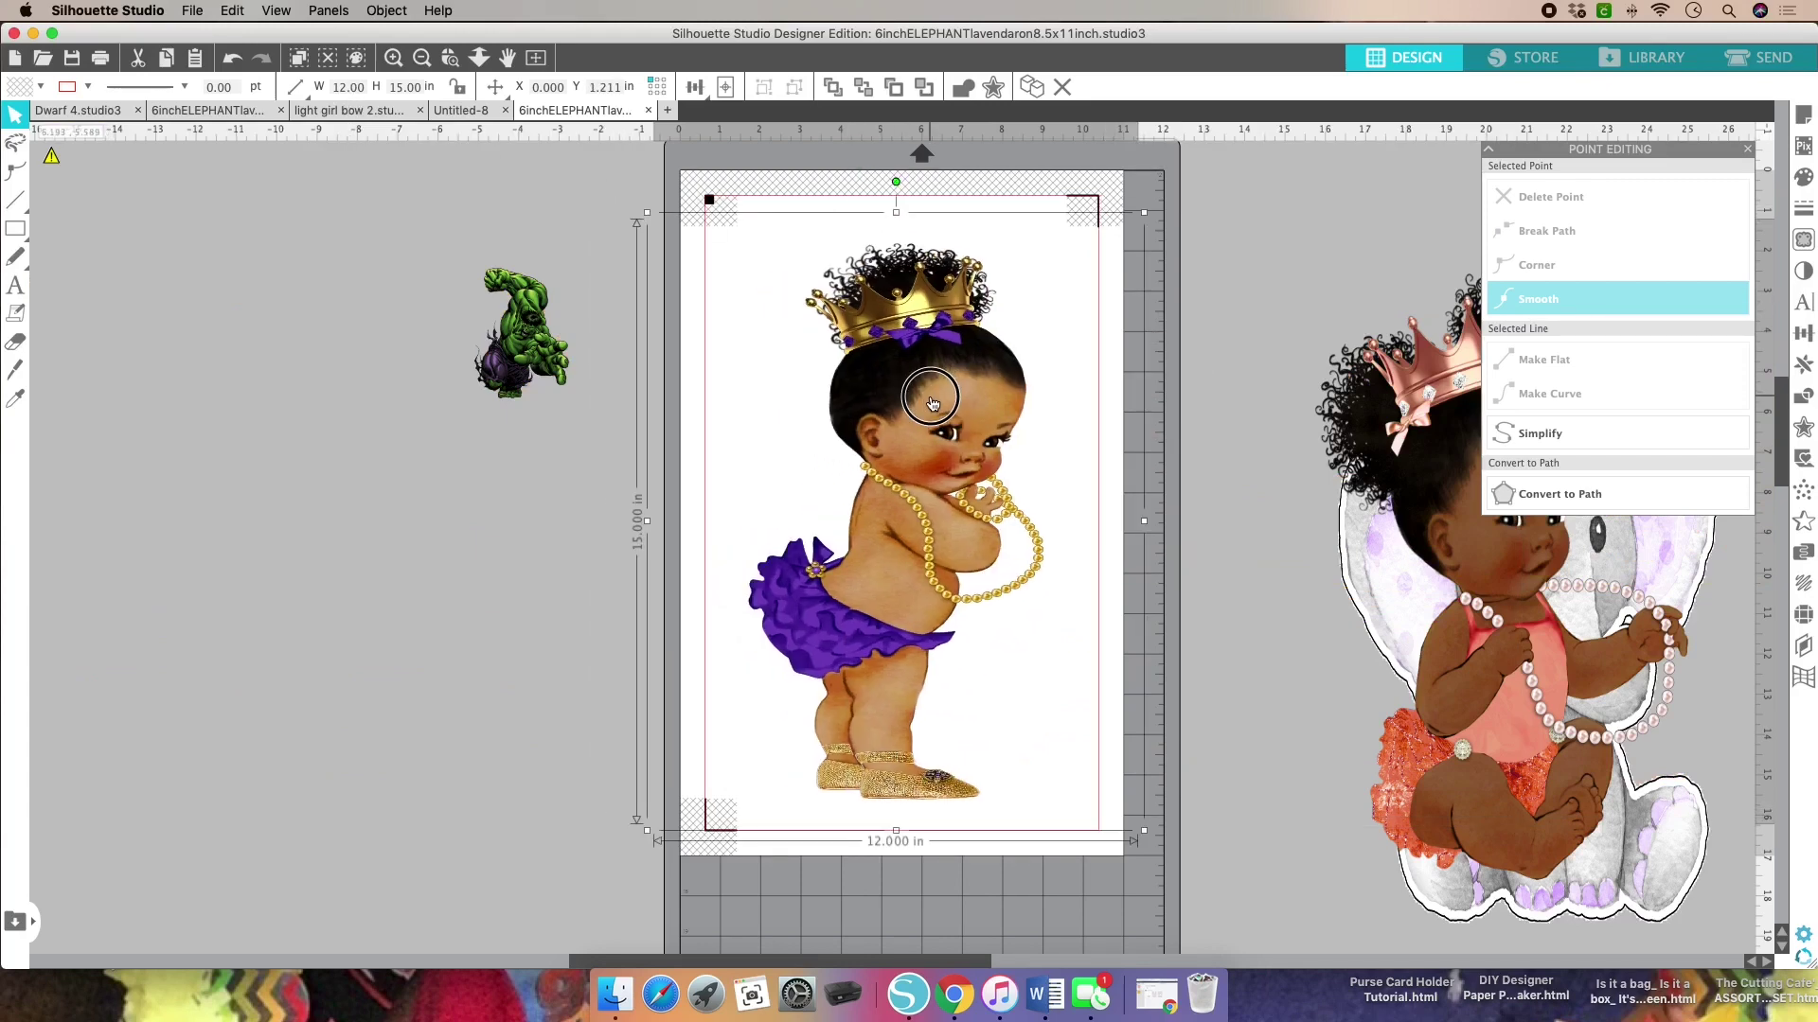
{"action": "left_click_drag", "start_coordinate": [933, 404], "coordinate": [917, 401]}
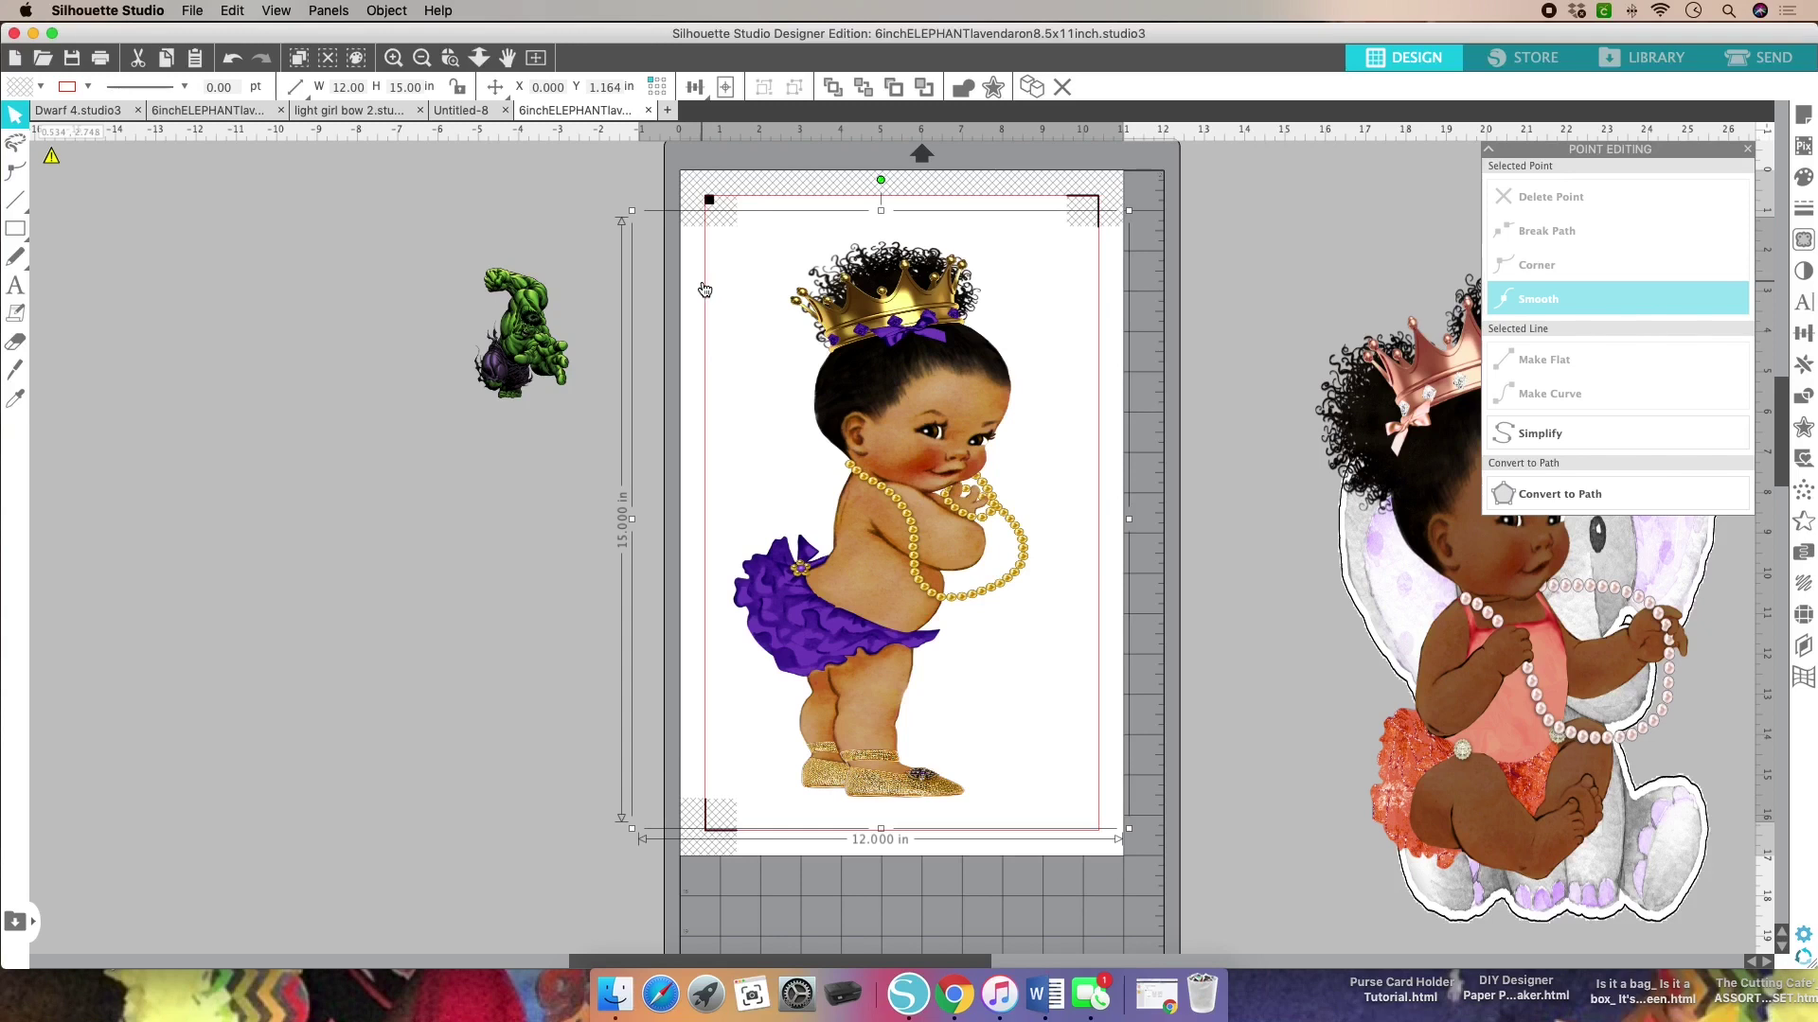
{"action": "scroll", "coordinate": [698, 285], "scroll_direction": "right", "scroll_amount": 1}
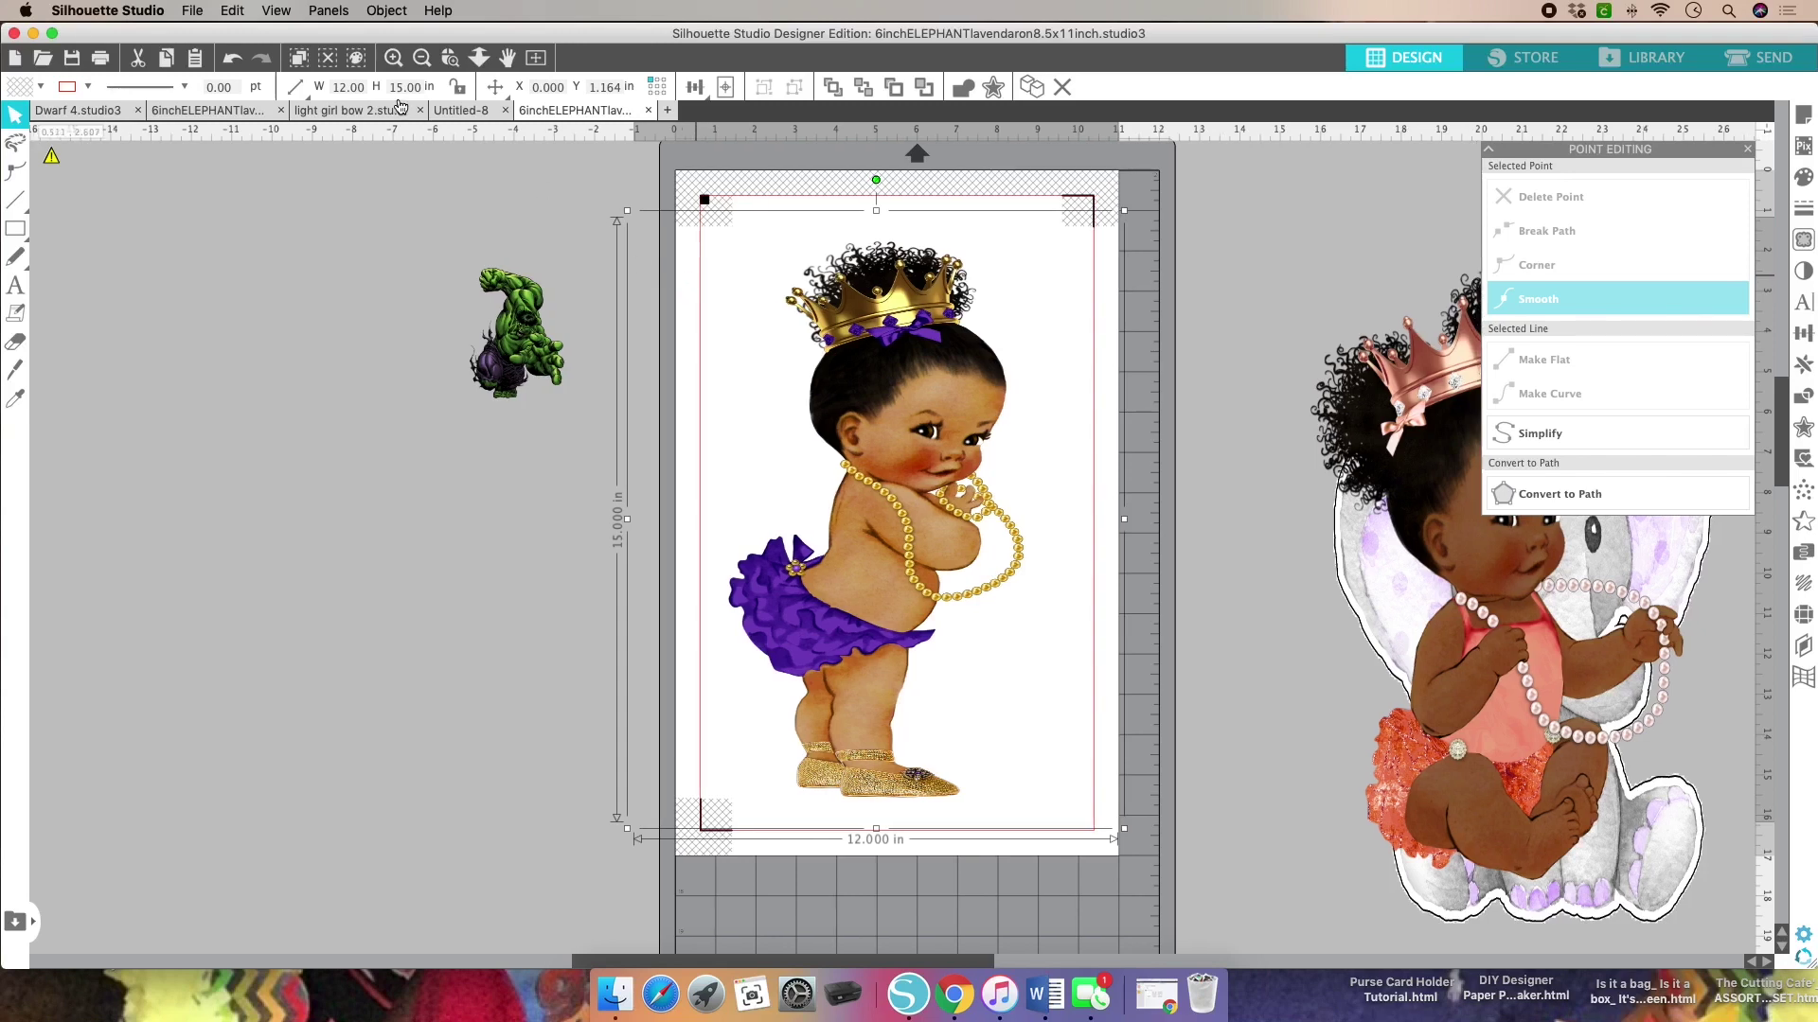
{"action": "left_click", "coordinate": [295, 86]}
{"action": "type", "text": "1"}
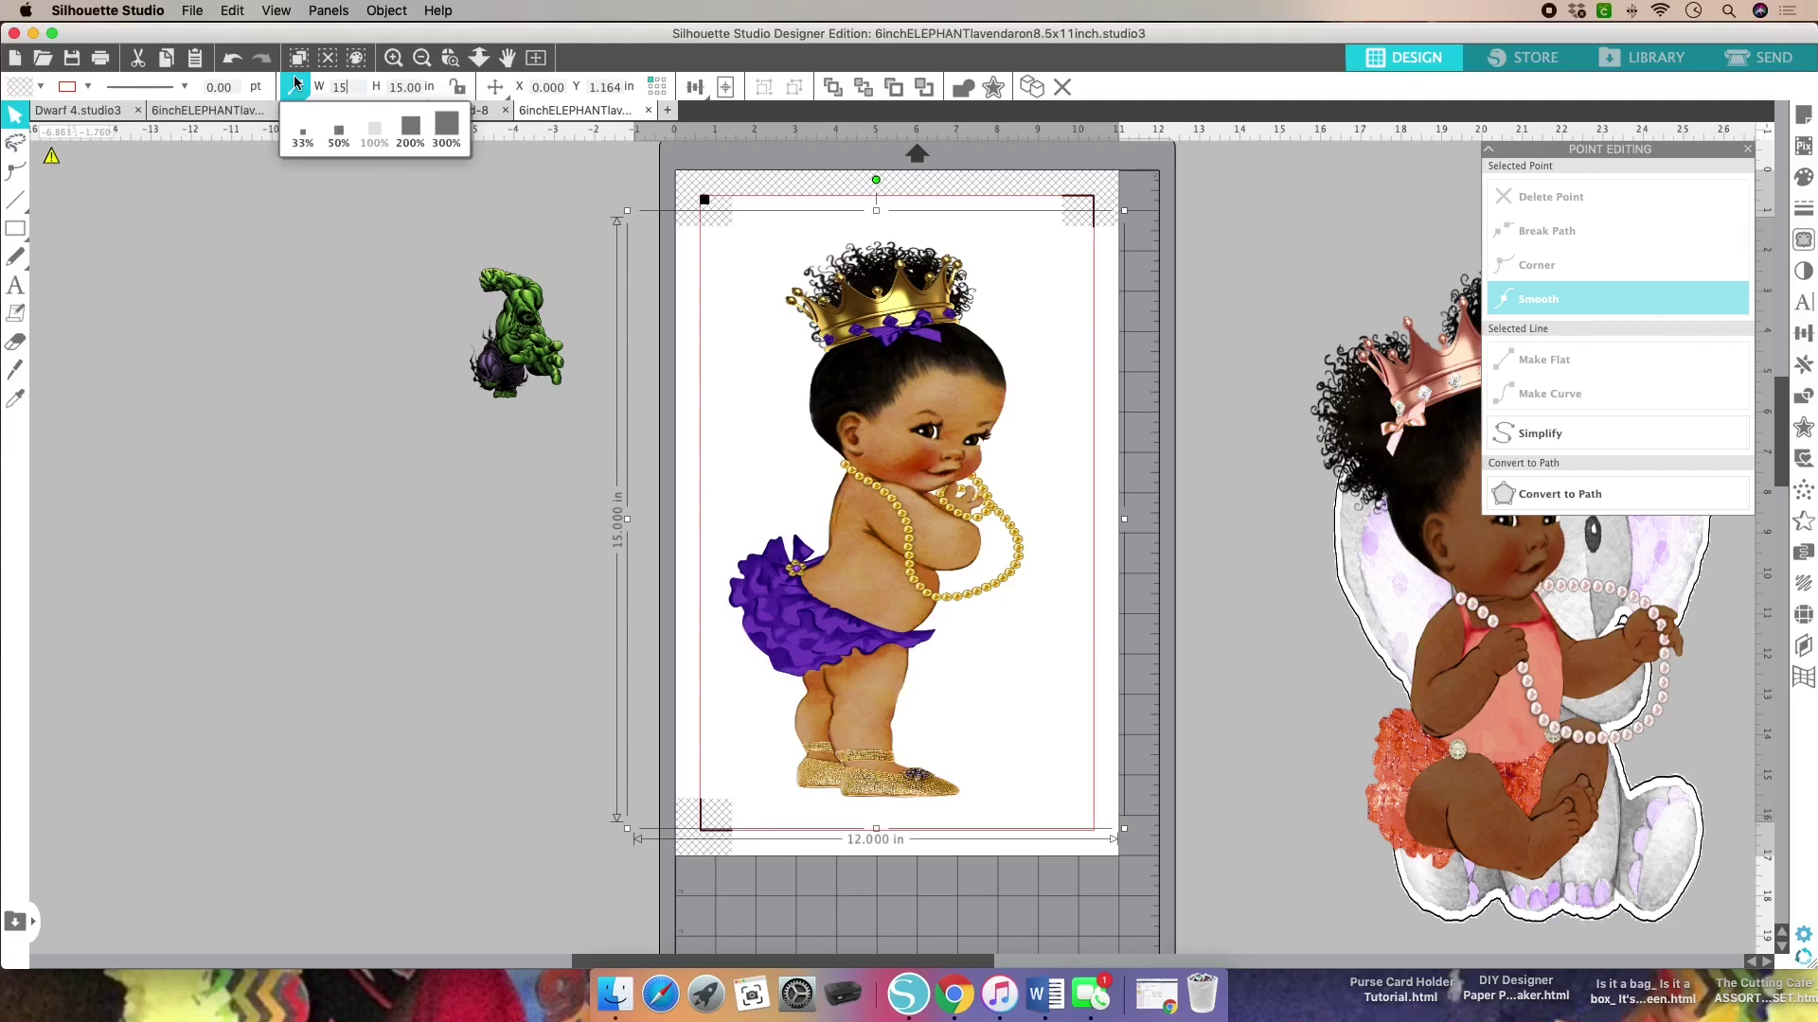
{"action": "type", "text": "5"}
{"action": "key", "text": "Return"}
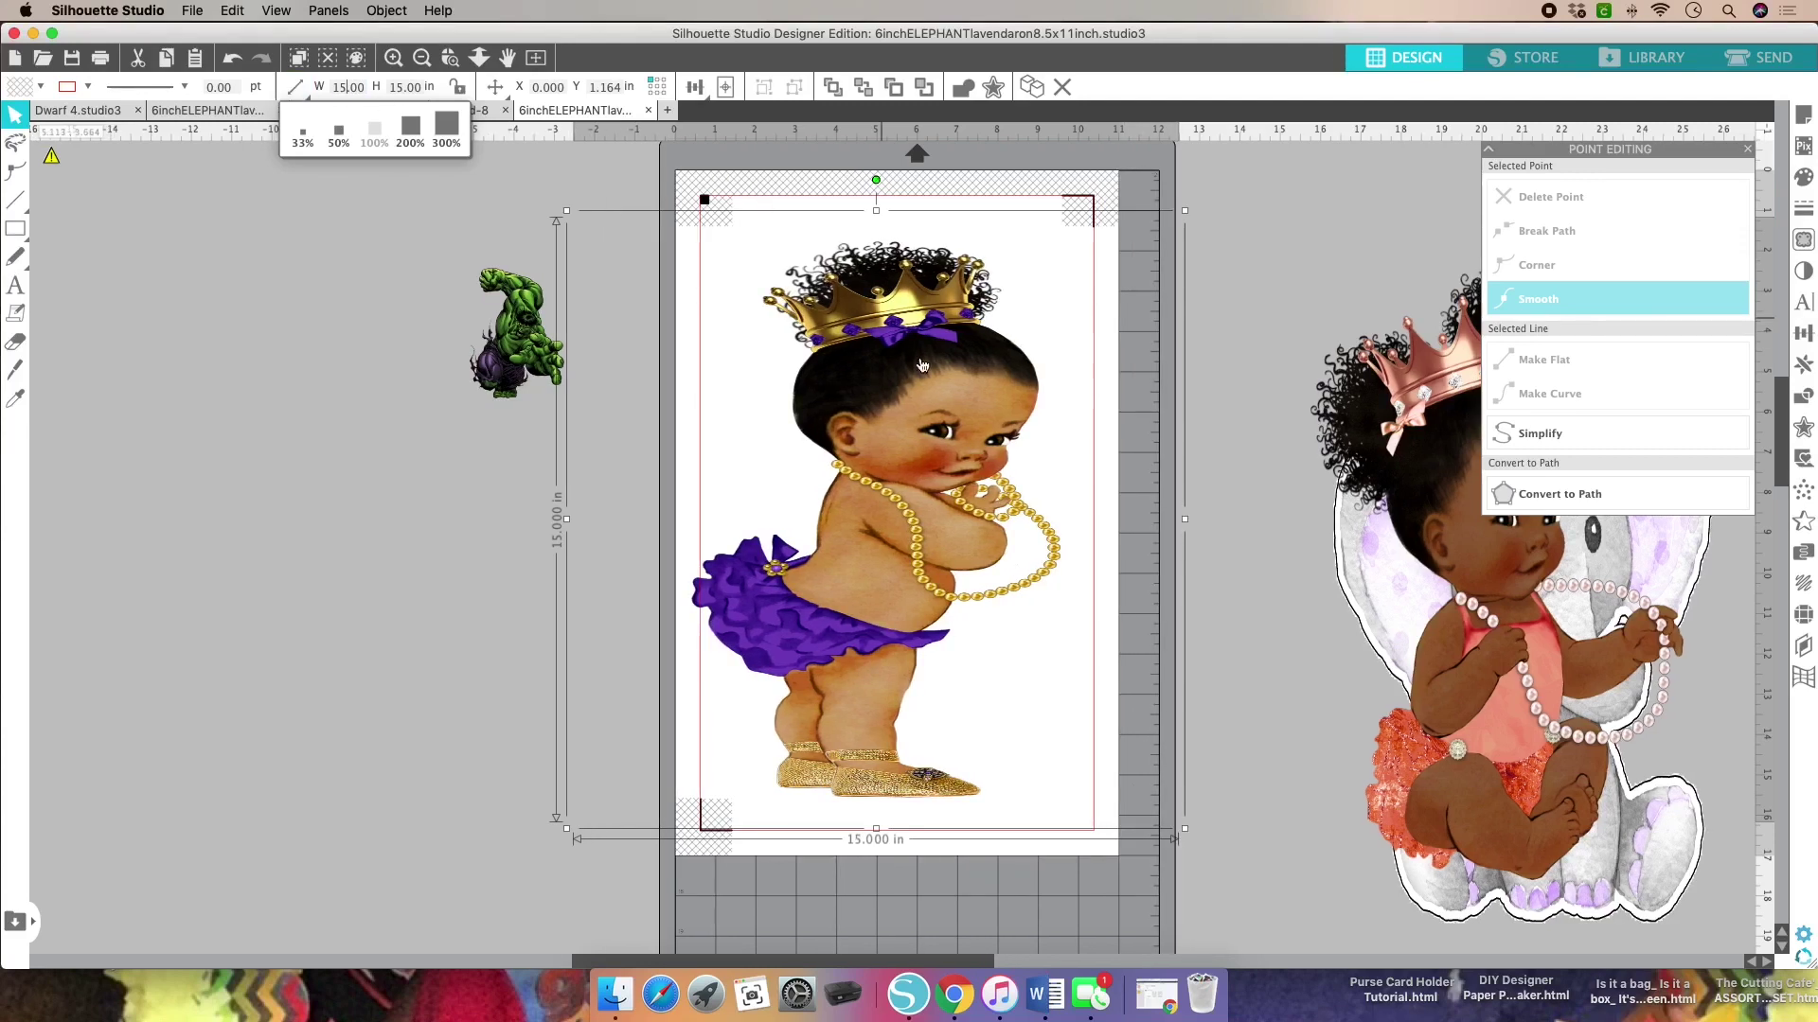
Step: Set the purple baby's height to 17 in and shift it on the page
{"action": "mouse_move", "coordinate": [932, 390]}
{"action": "left_mouse_down"}
{"action": "mouse_move", "coordinate": [959, 388]}
{"action": "mouse_move", "coordinate": [941, 373]}
{"action": "mouse_move", "coordinate": [934, 412]}
{"action": "mouse_move", "coordinate": [956, 414]}
{"action": "left_mouse_up"}
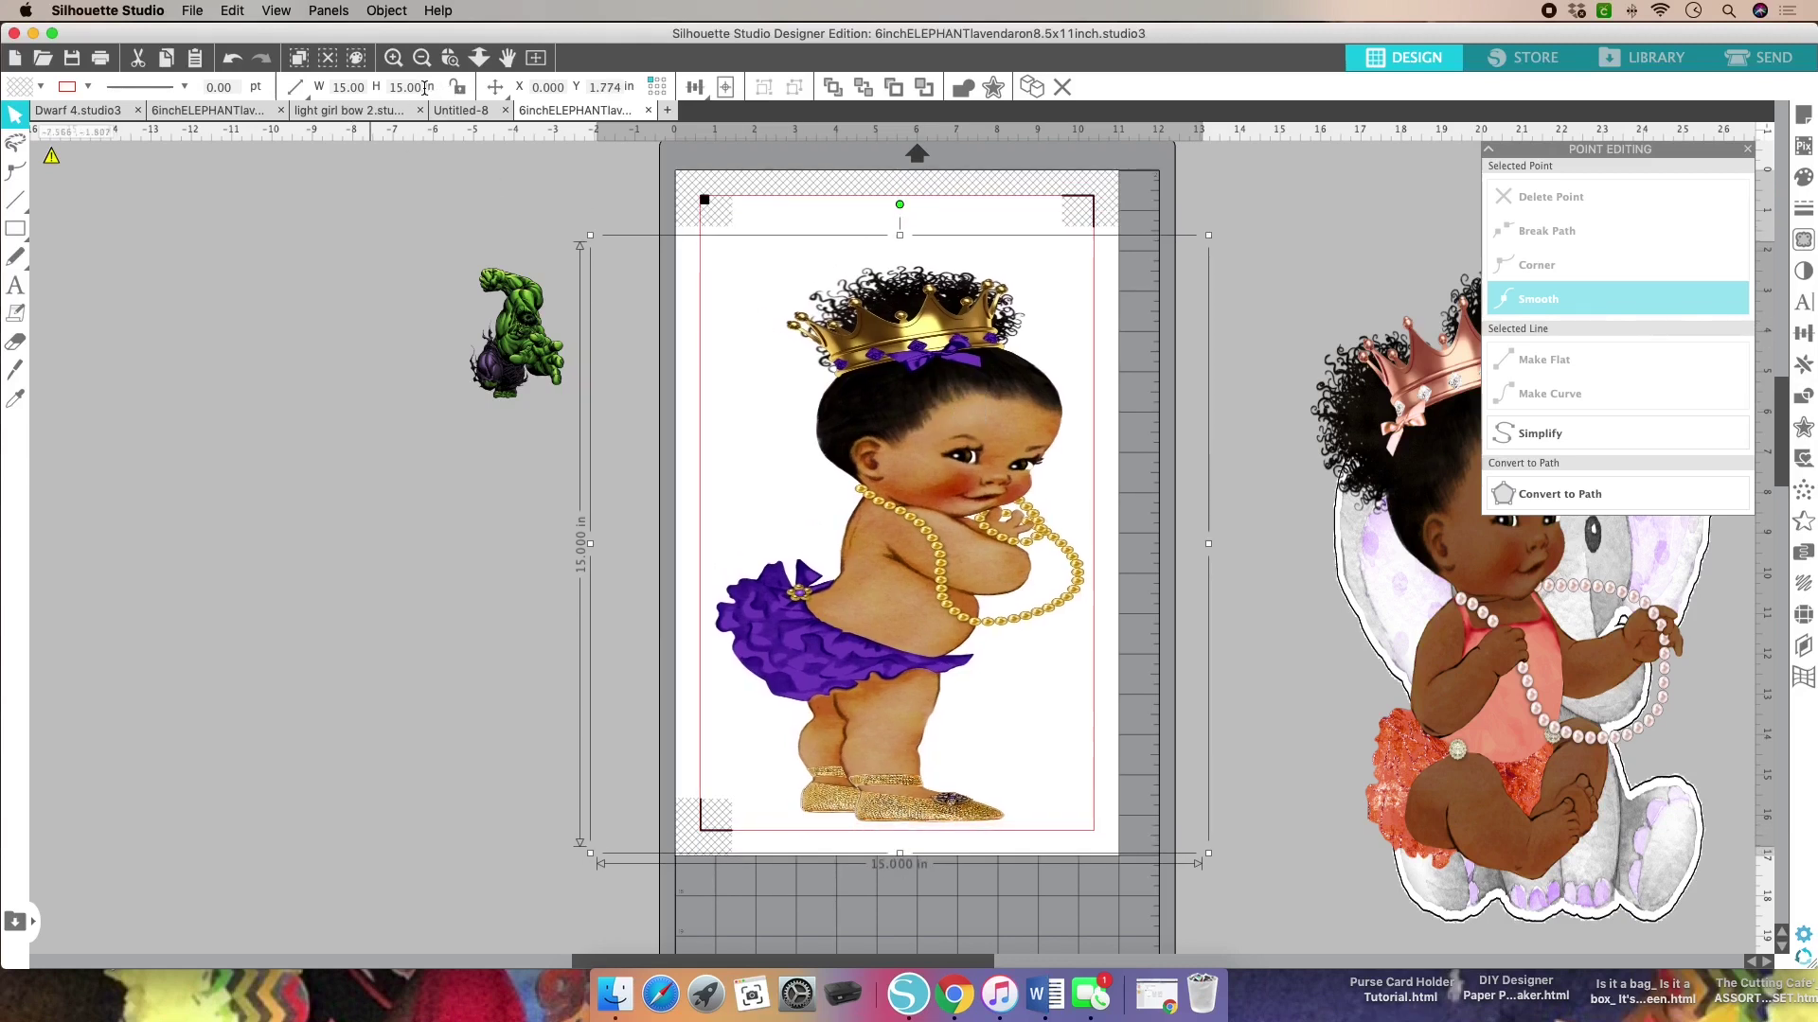
{"action": "left_click_drag", "start_coordinate": [424, 88], "coordinate": [378, 91]}
{"action": "type", "text": "17"}
{"action": "key", "text": "Return"}
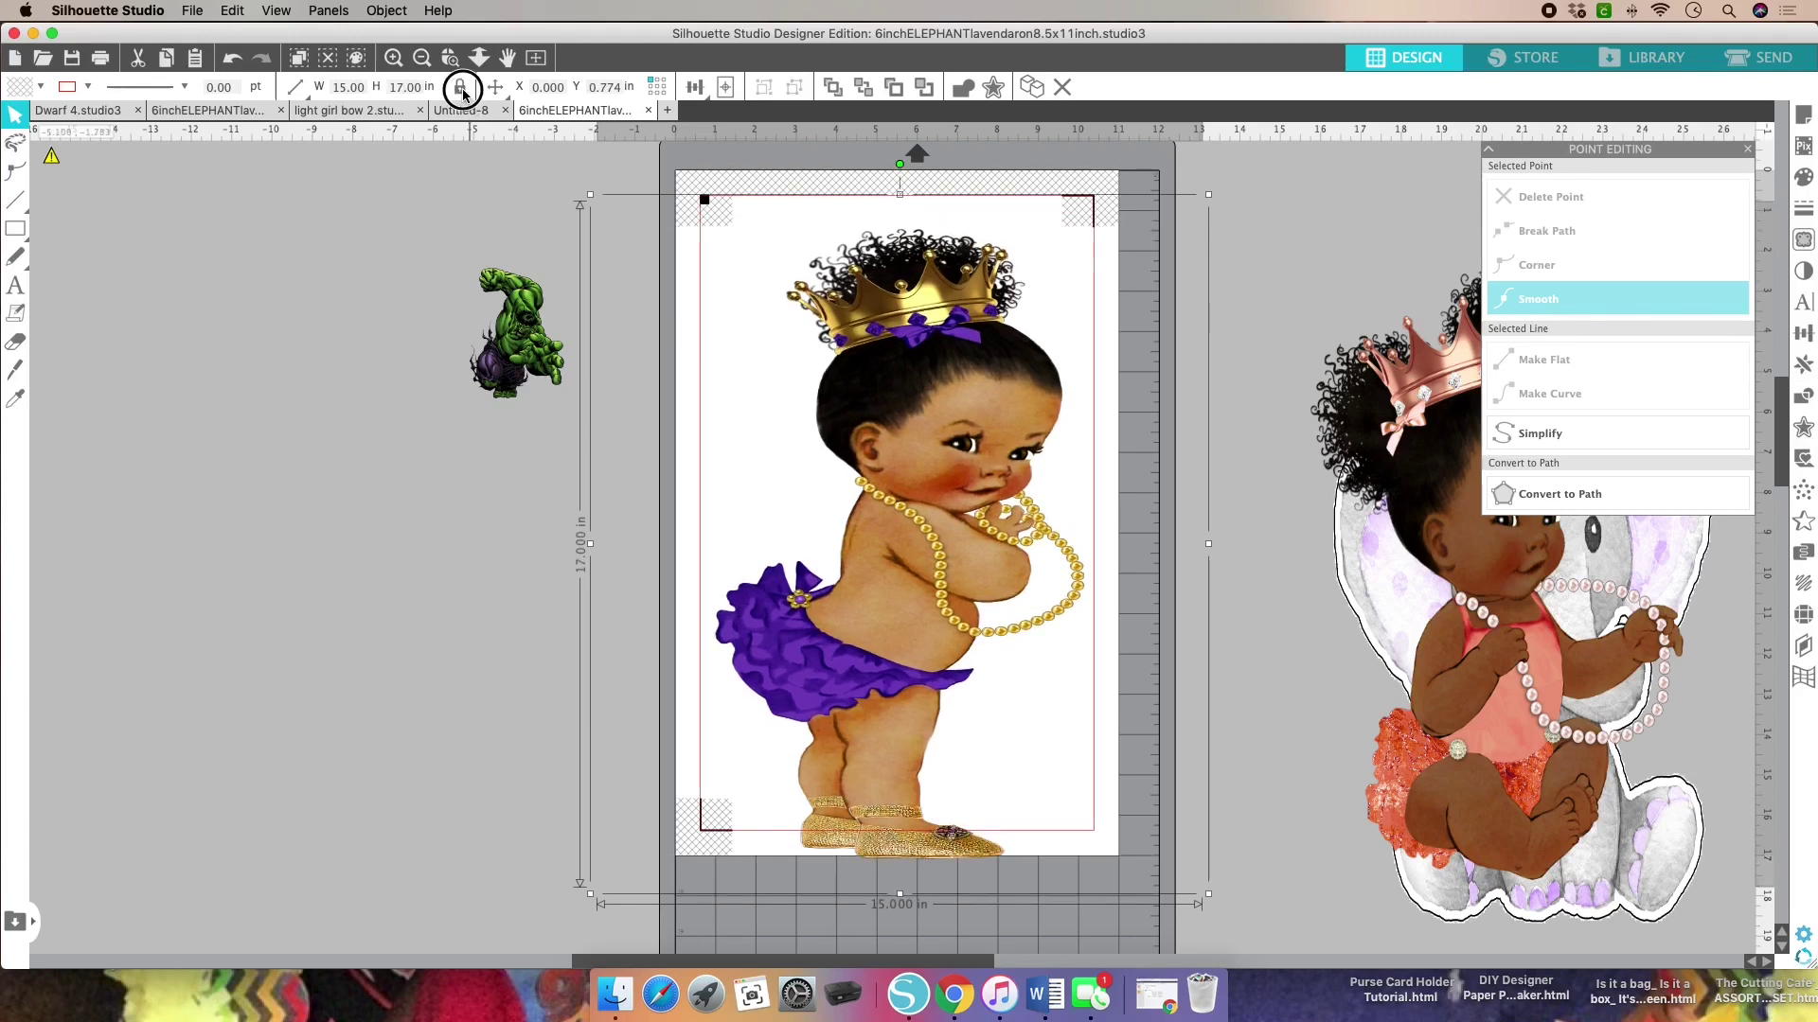
{"action": "left_click_drag", "start_coordinate": [973, 485], "coordinate": [975, 452]}
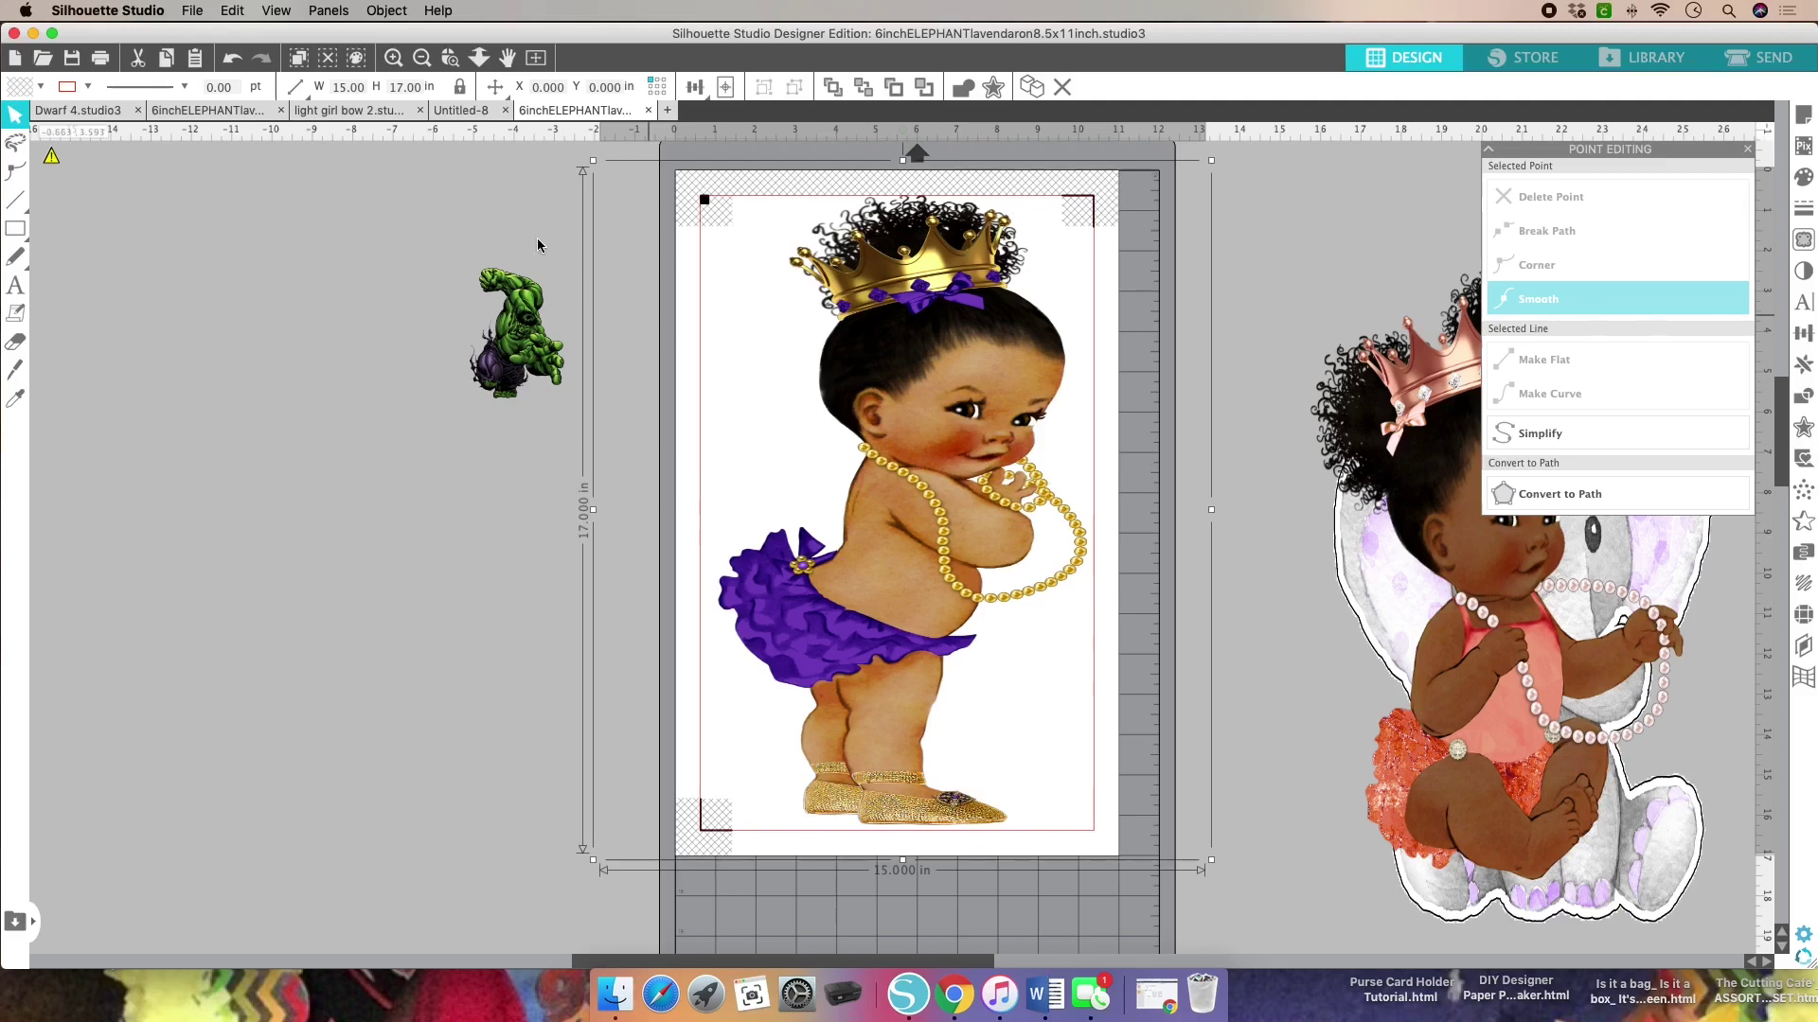
Step: Unlock proportions, set the width to 14 in, relock them, and move the baby off the page
{"action": "left_click", "coordinate": [457, 87]}
{"action": "left_click_drag", "start_coordinate": [367, 87], "coordinate": [313, 87]}
{"action": "type", "text": "14.00"}
{"action": "key", "text": "Return"}
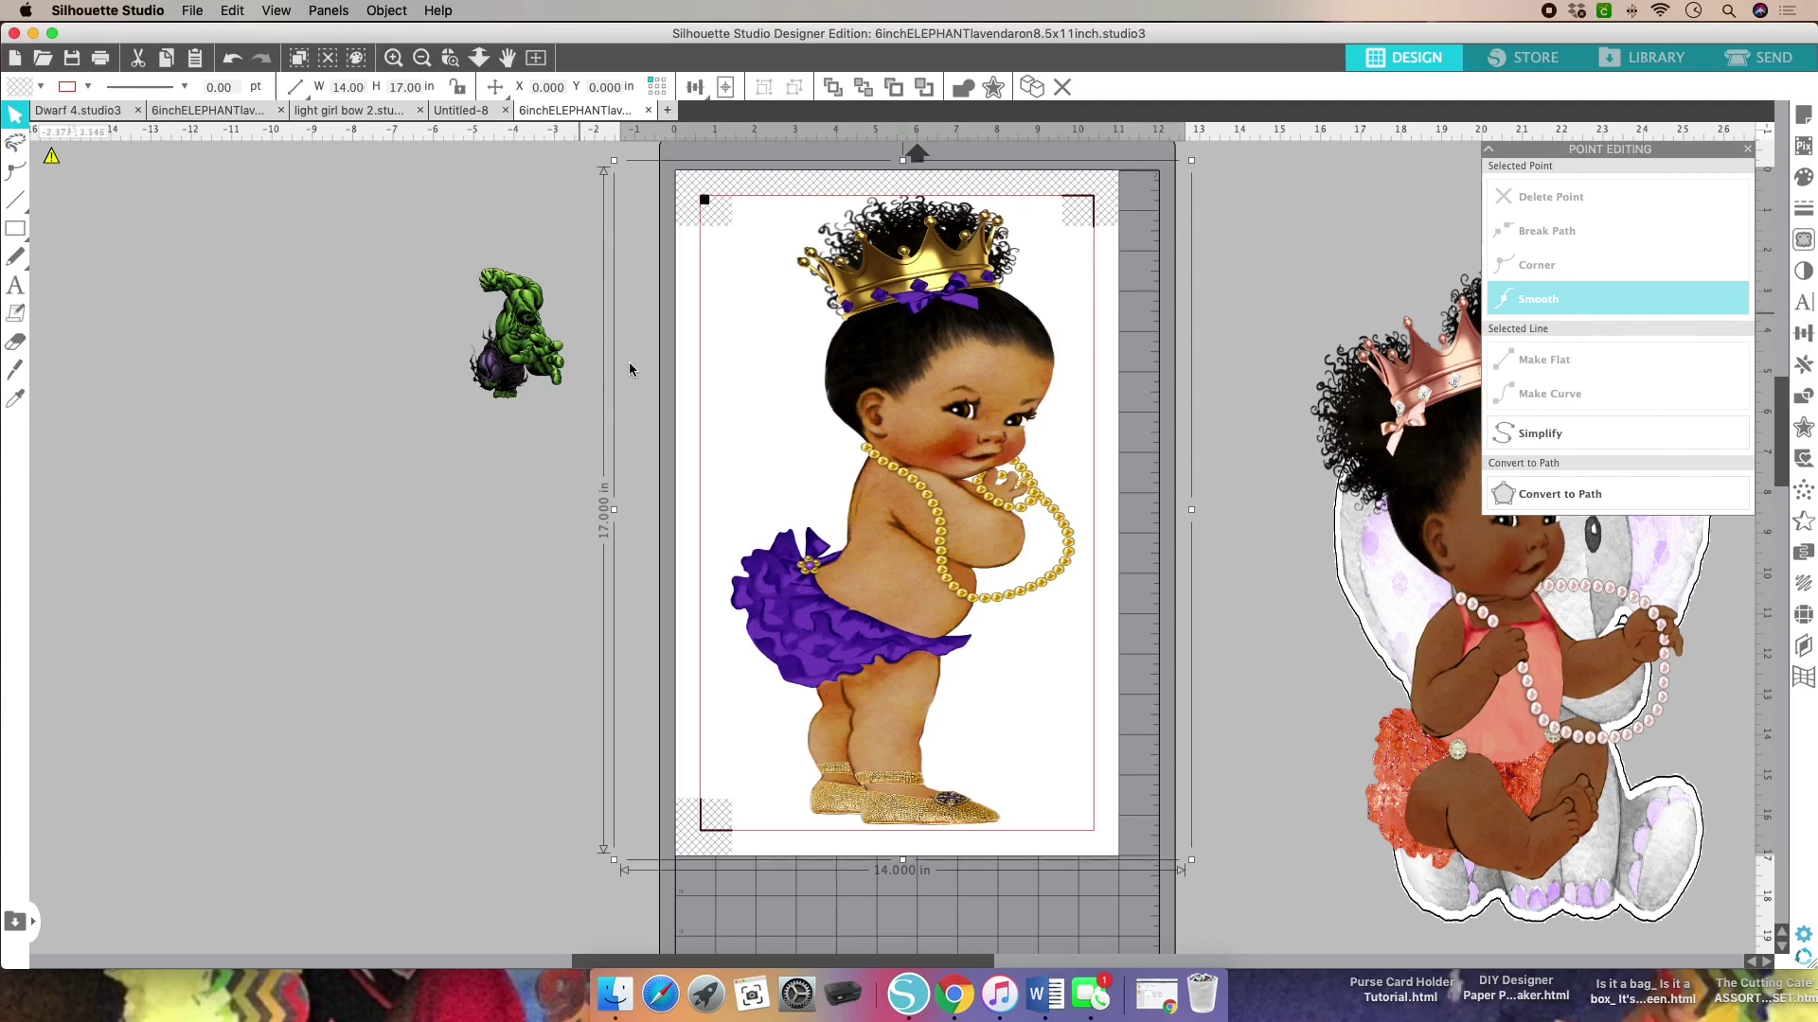
{"action": "left_click_drag", "start_coordinate": [920, 379], "coordinate": [921, 384]}
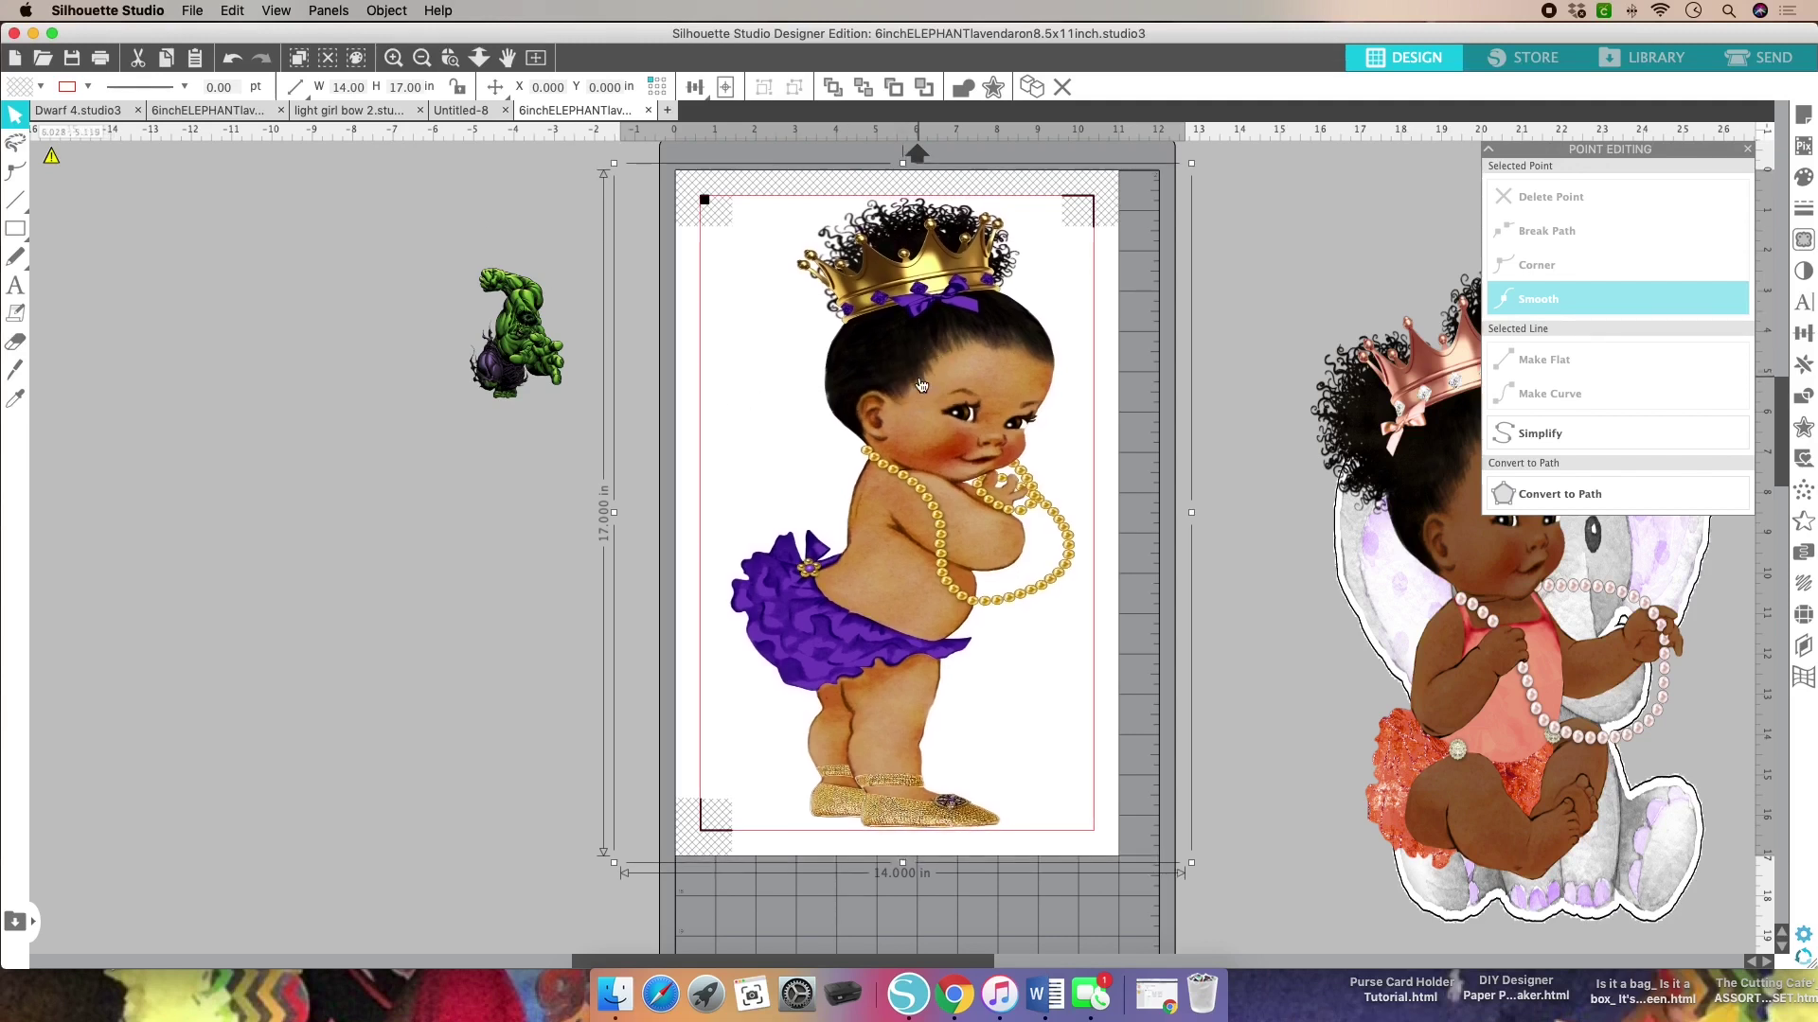
{"action": "left_click", "coordinate": [459, 86]}
{"action": "left_click_drag", "start_coordinate": [948, 362], "coordinate": [1552, 438]}
{"action": "scroll", "coordinate": [965, 383], "scroll_direction": "down", "scroll_amount": 1}
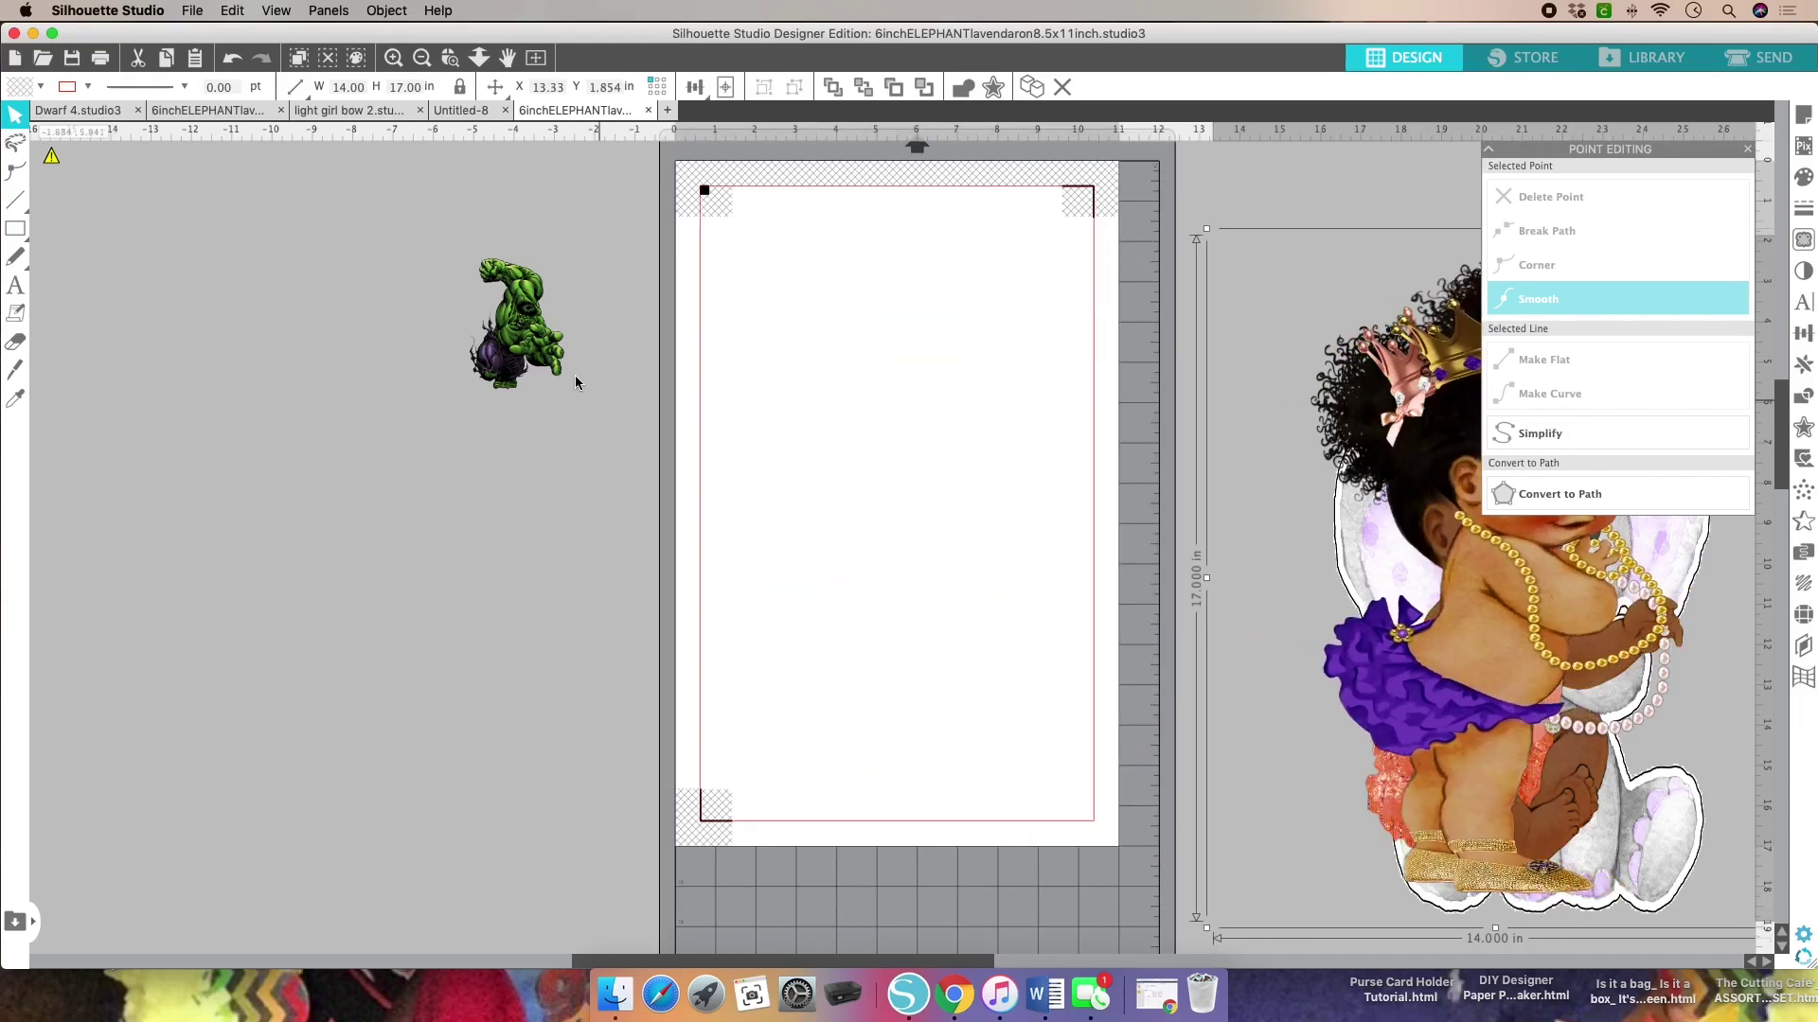
Step: Bring the Hulk onto the page and, with proportions unlocked, size it to 11 by 15 in
{"action": "left_click_drag", "start_coordinate": [560, 315], "coordinate": [903, 381]}
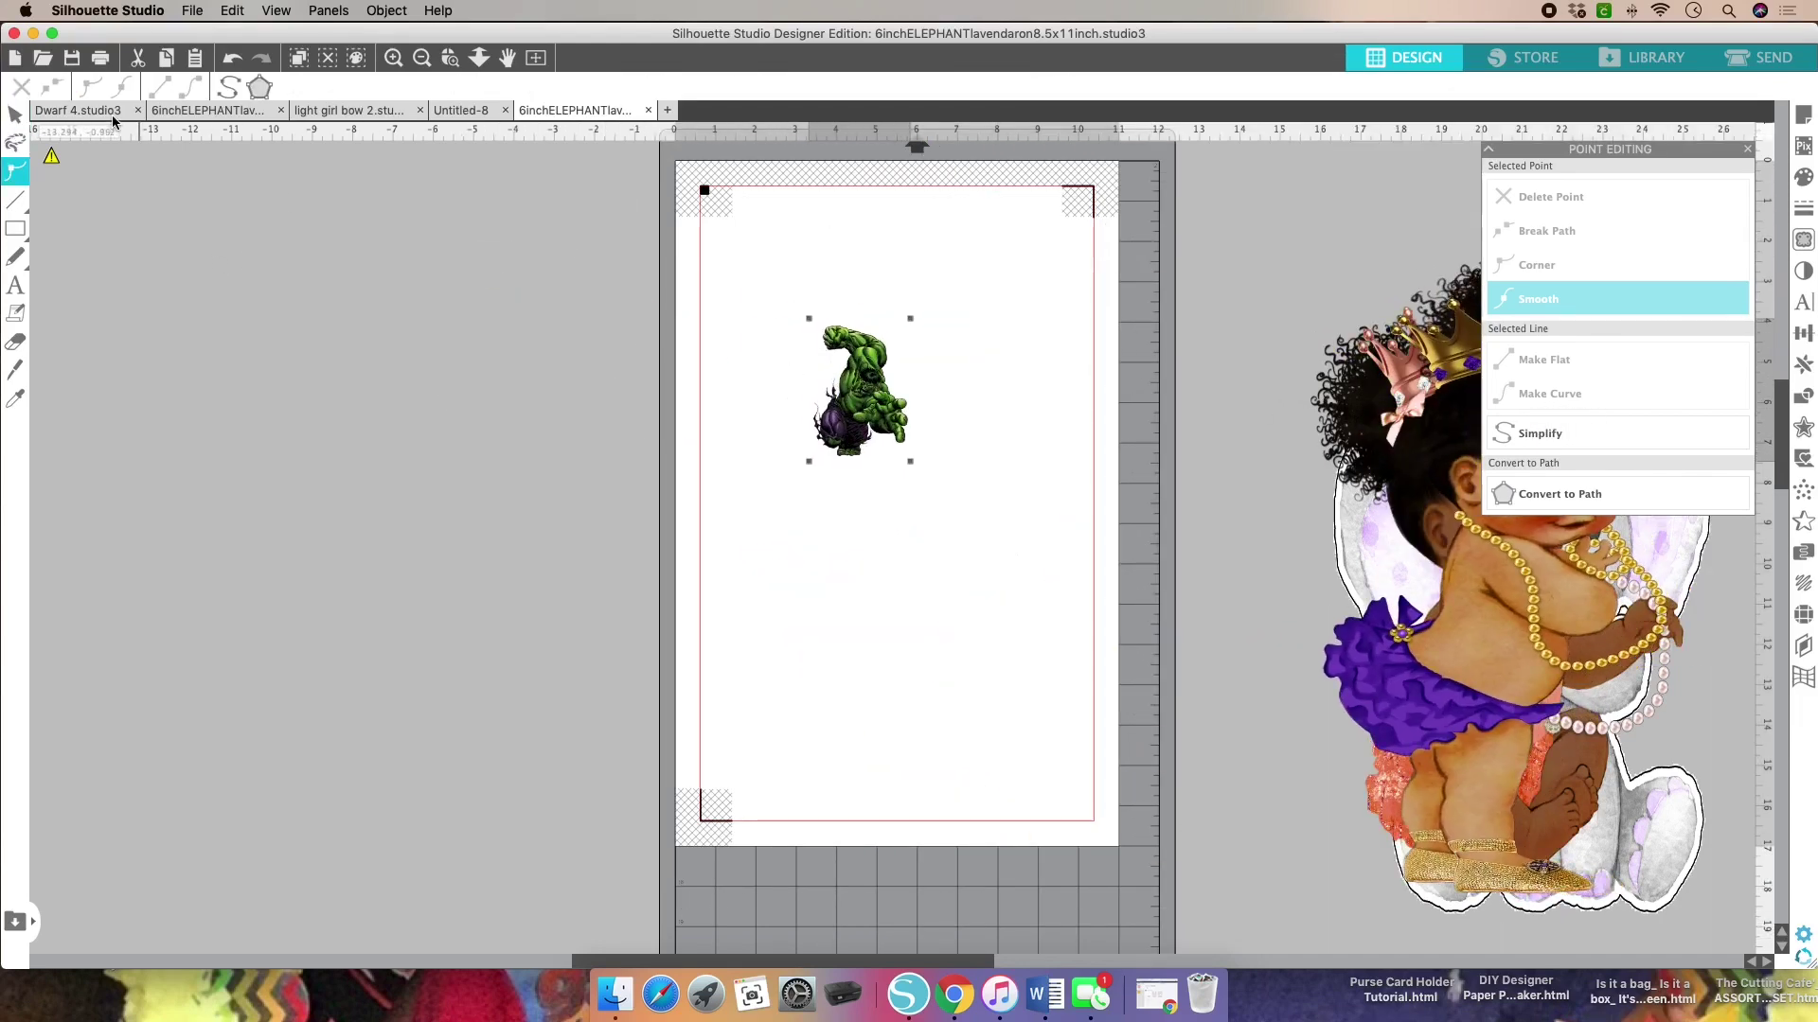
{"action": "left_click", "coordinate": [15, 115]}
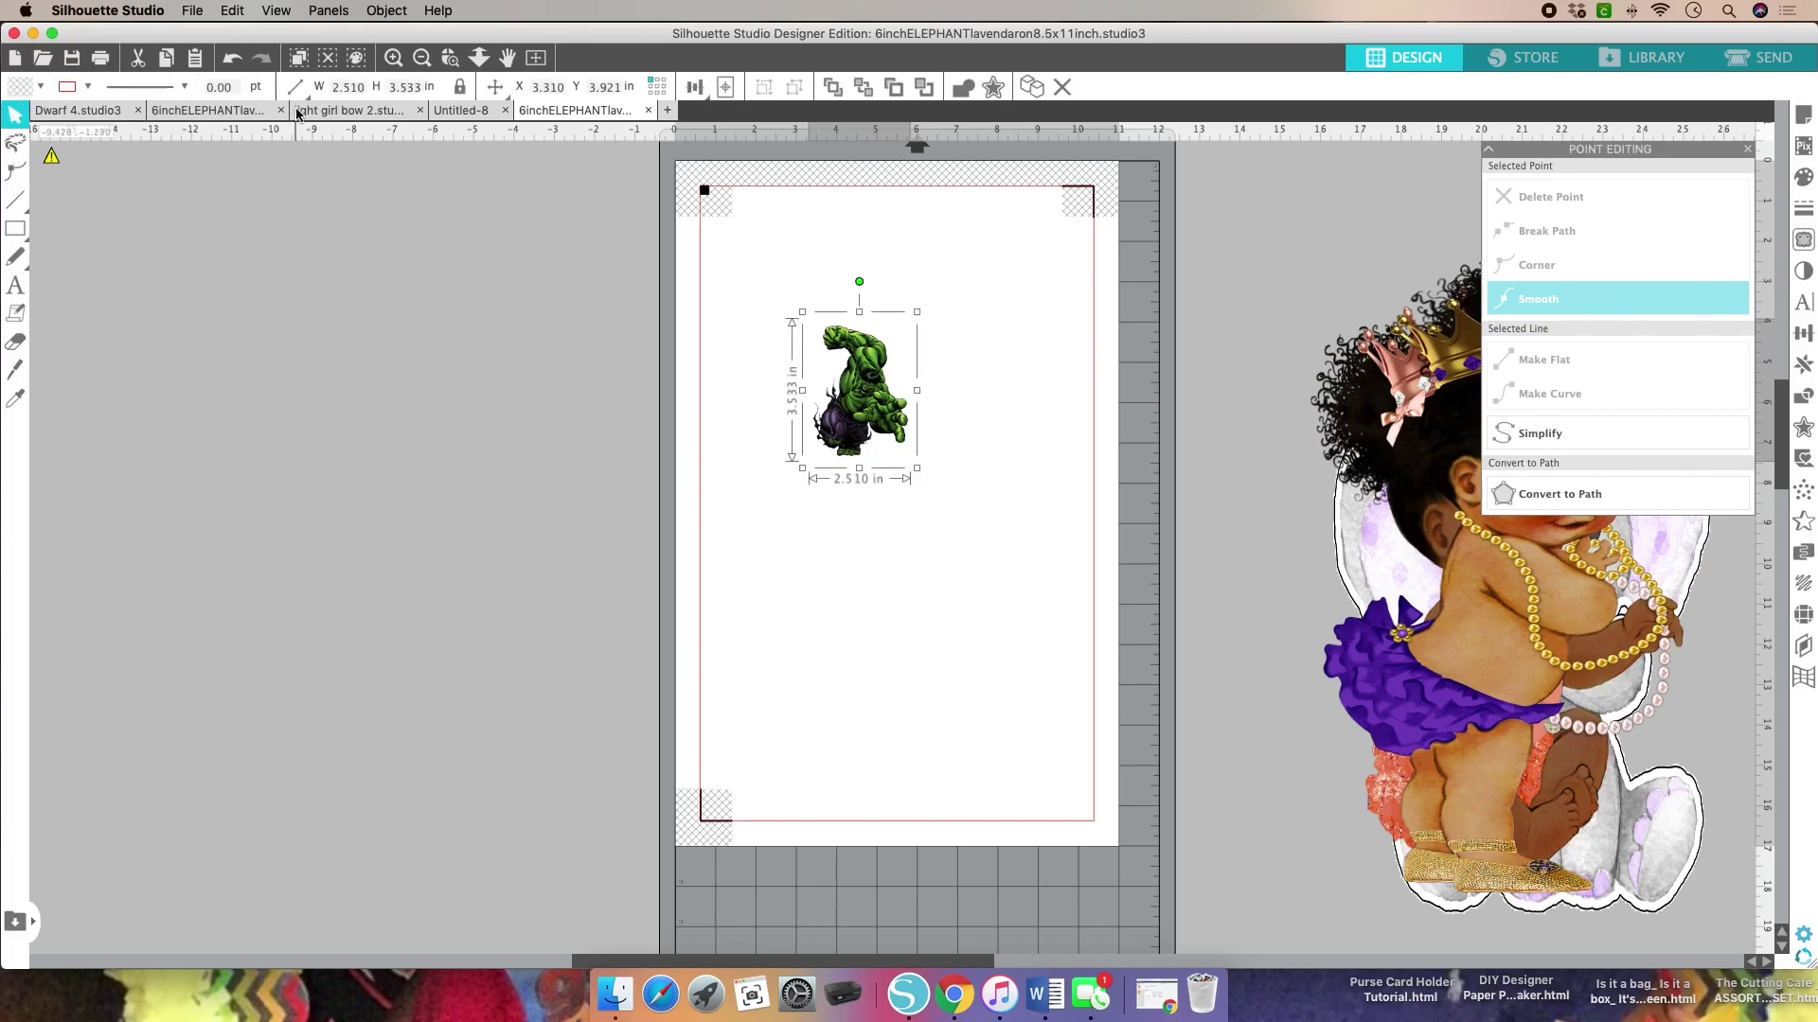
{"action": "left_click", "coordinate": [462, 90]}
{"action": "left_click", "coordinate": [350, 87]}
{"action": "type", "text": "11"}
{"action": "left_click", "coordinate": [422, 90]}
{"action": "type", "text": "15"}
{"action": "key", "text": "Return"}
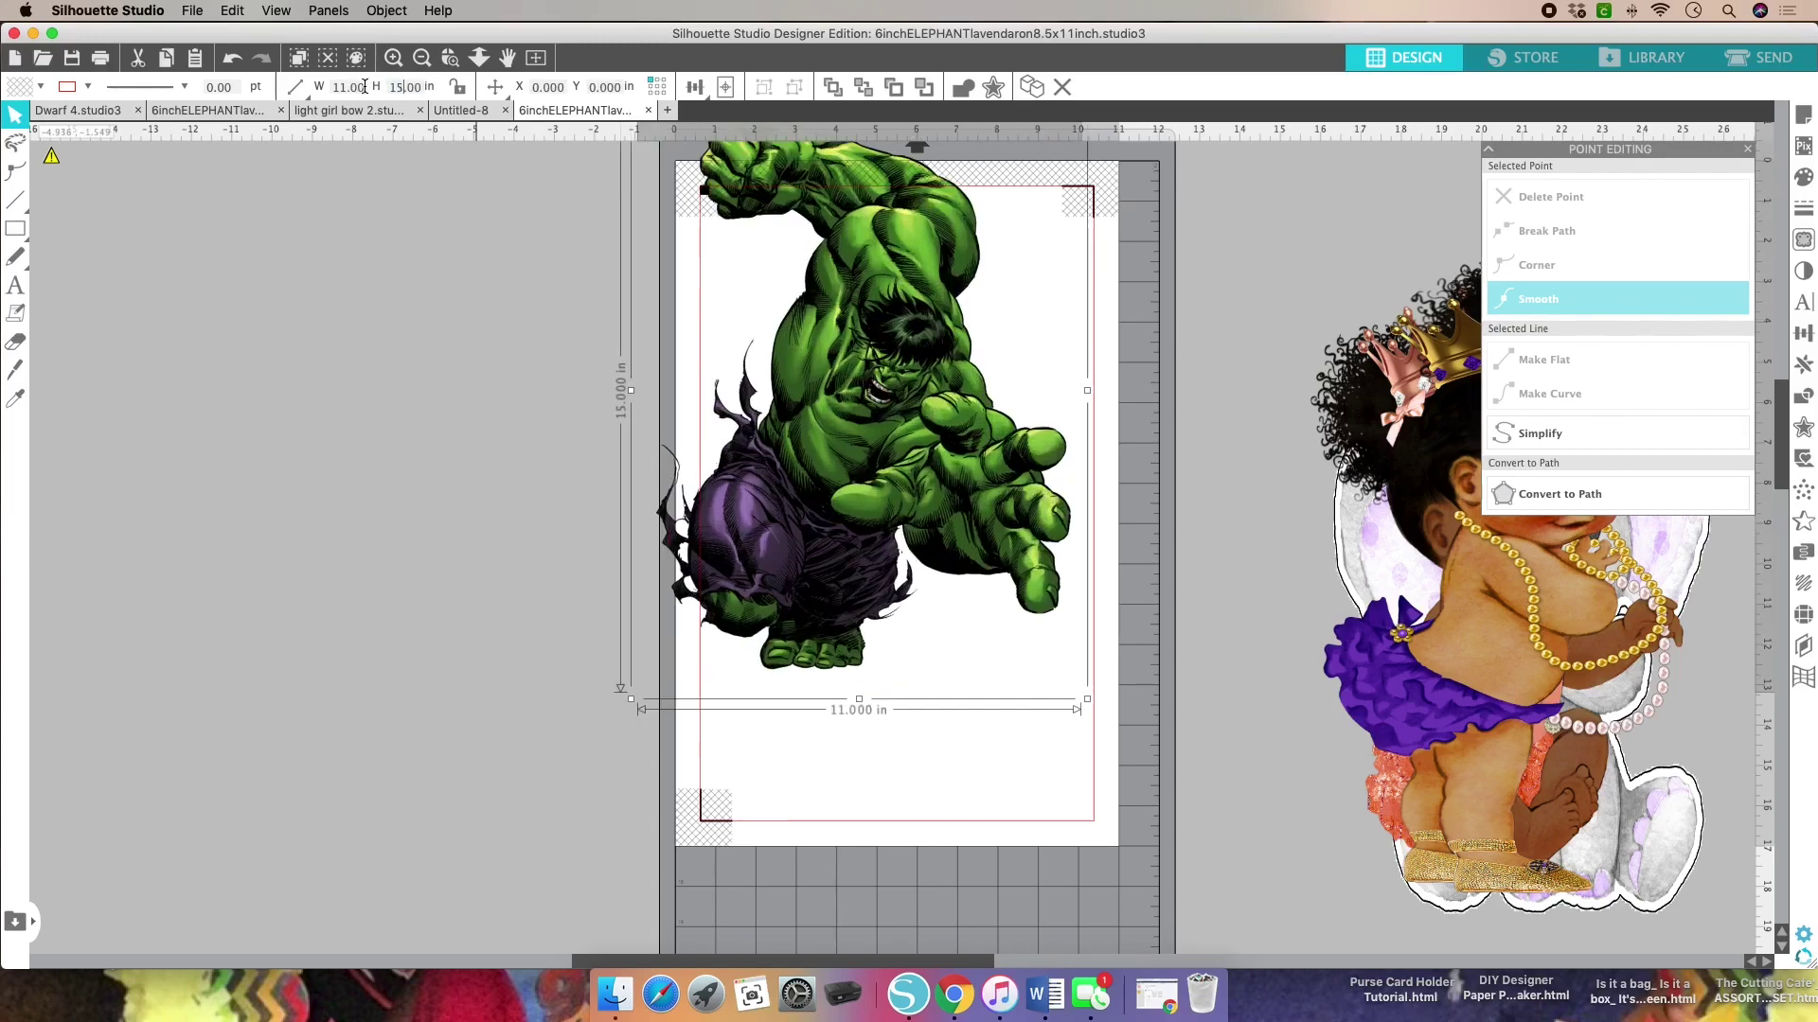
{"action": "left_click", "coordinate": [926, 358]}
{"action": "mouse_move", "coordinate": [926, 358]}
{"action": "left_mouse_down"}
{"action": "mouse_move", "coordinate": [950, 403]}
{"action": "mouse_move", "coordinate": [947, 384]}
{"action": "left_mouse_up"}
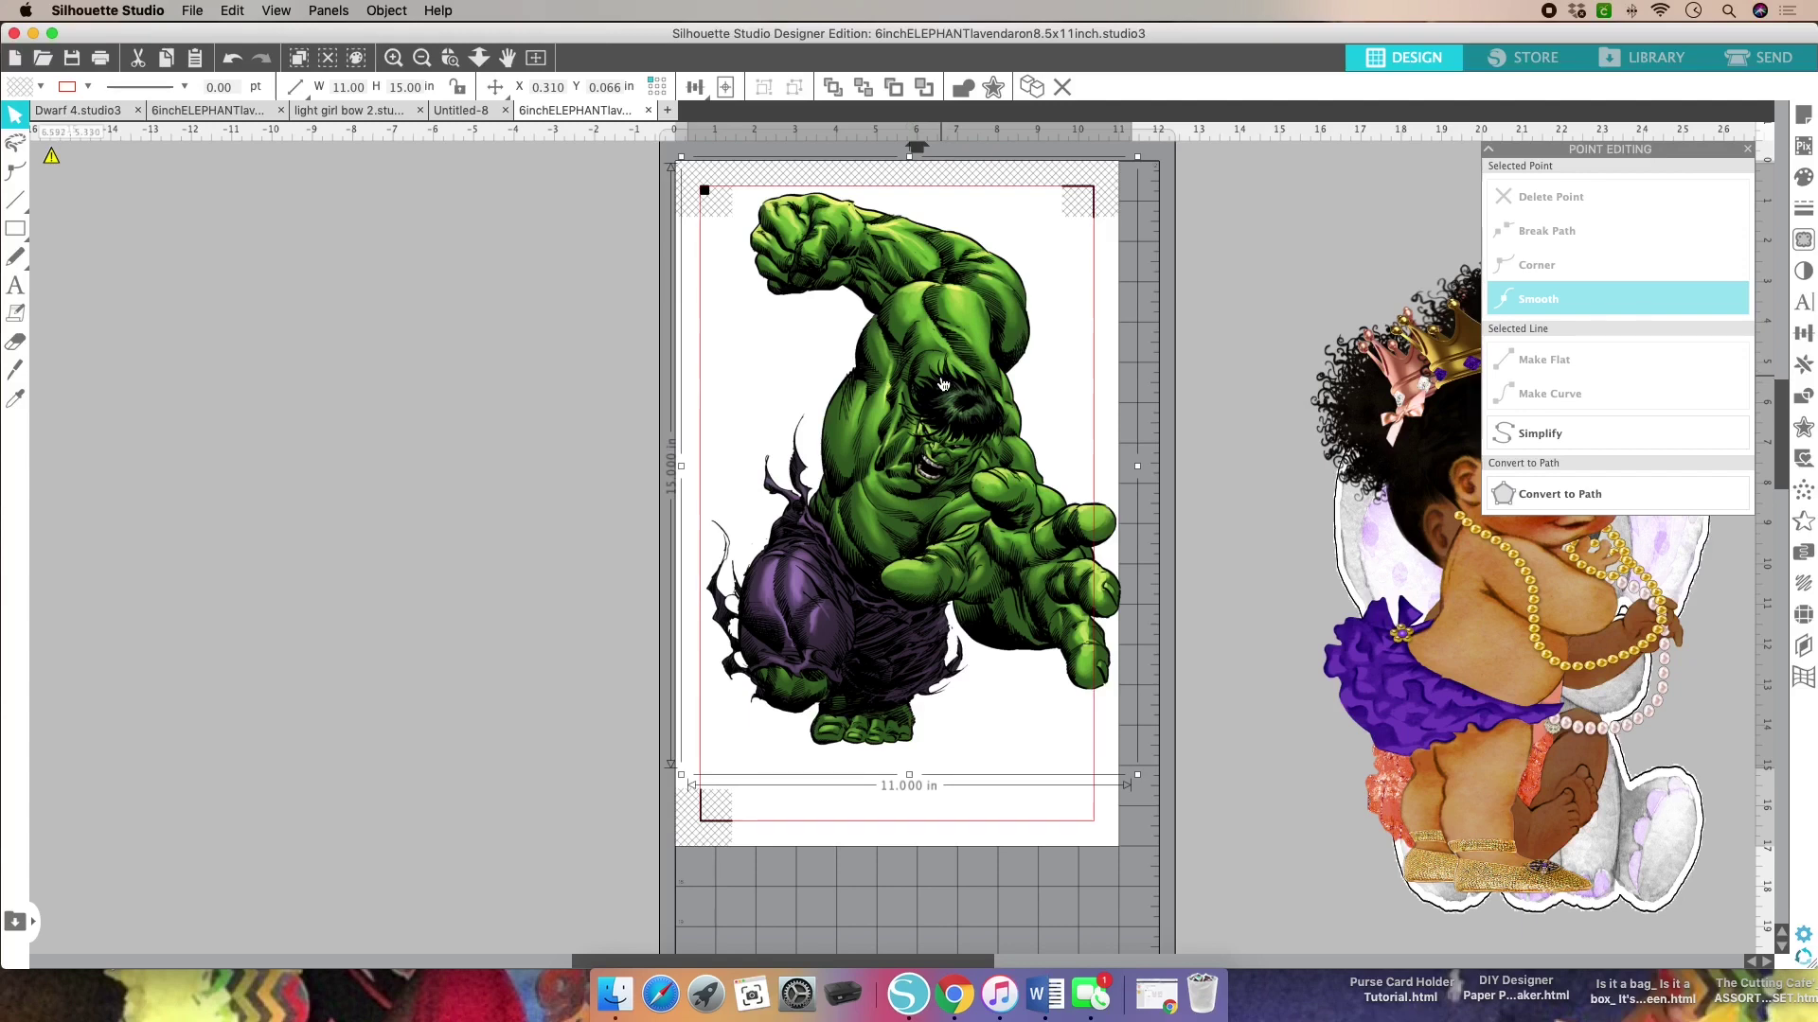
Step: Narrow the Hulk to 10.6 in, then 10.3 in, nudging it inside the red border
{"action": "scroll", "coordinate": [637, 245], "scroll_direction": "down", "scroll_amount": 1}
{"action": "double_click", "coordinate": [366, 88]}
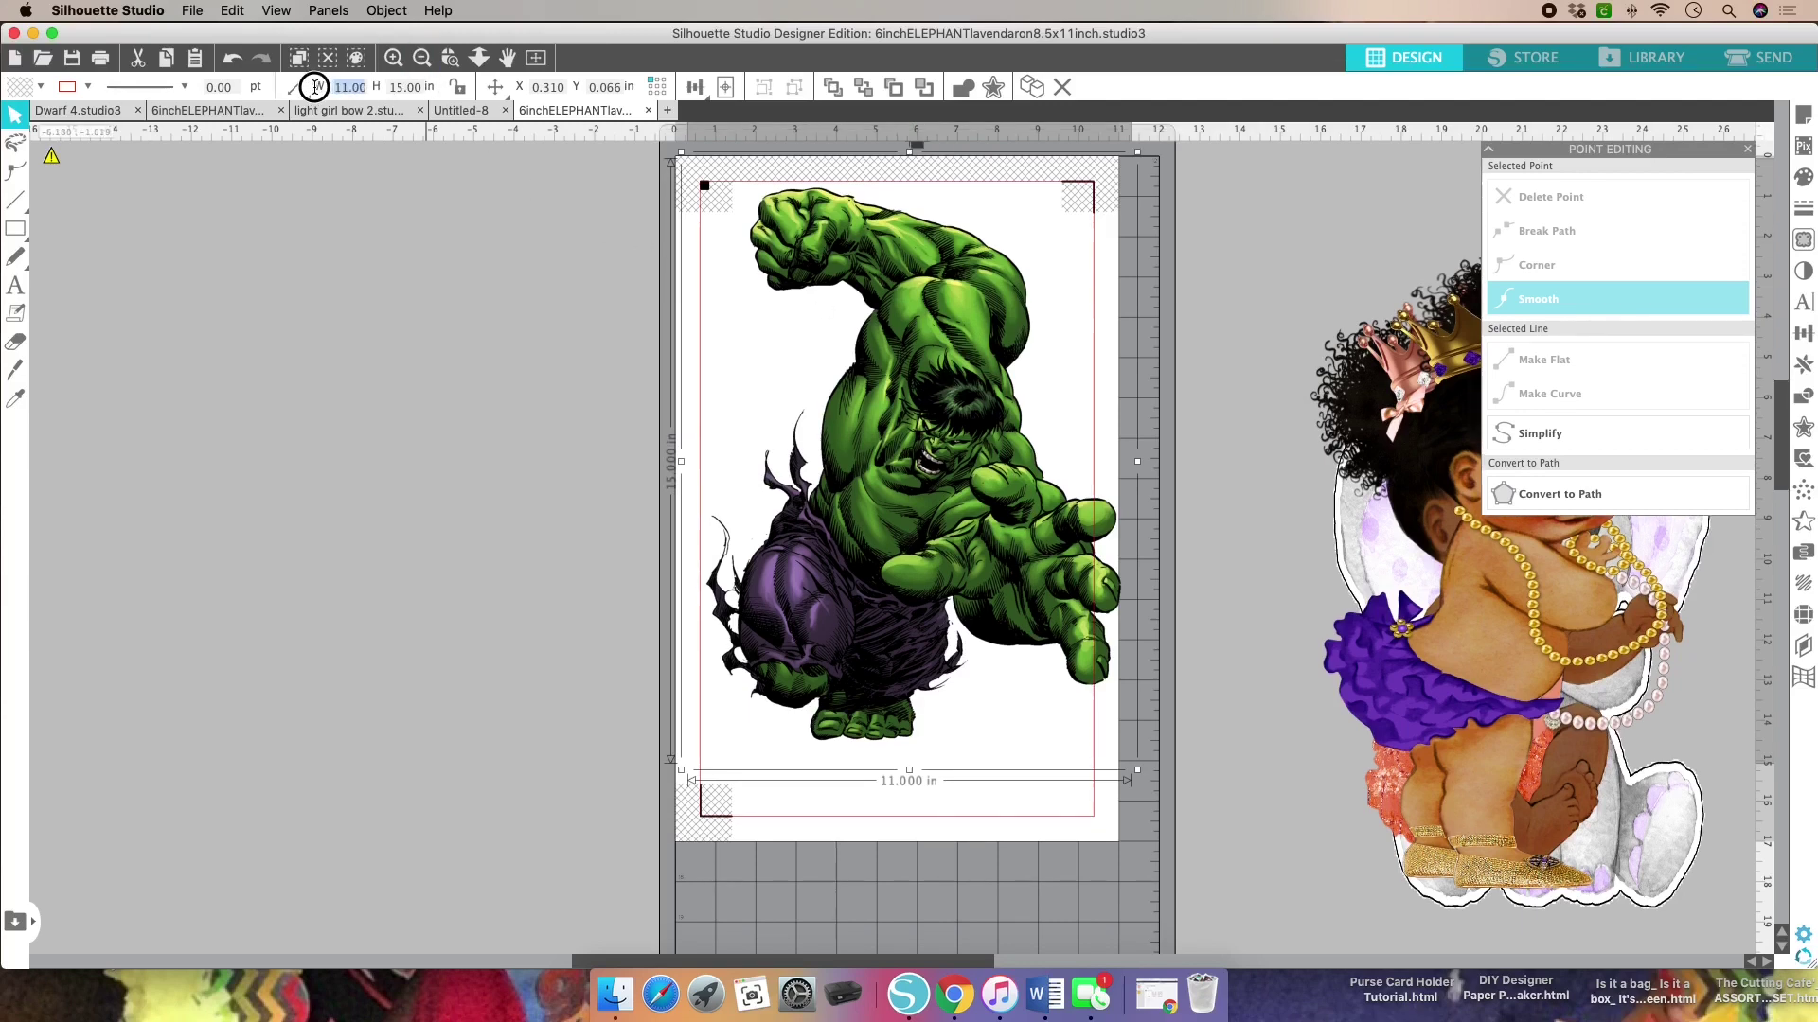
{"action": "type", "text": "10.6"}
{"action": "key", "text": "Return"}
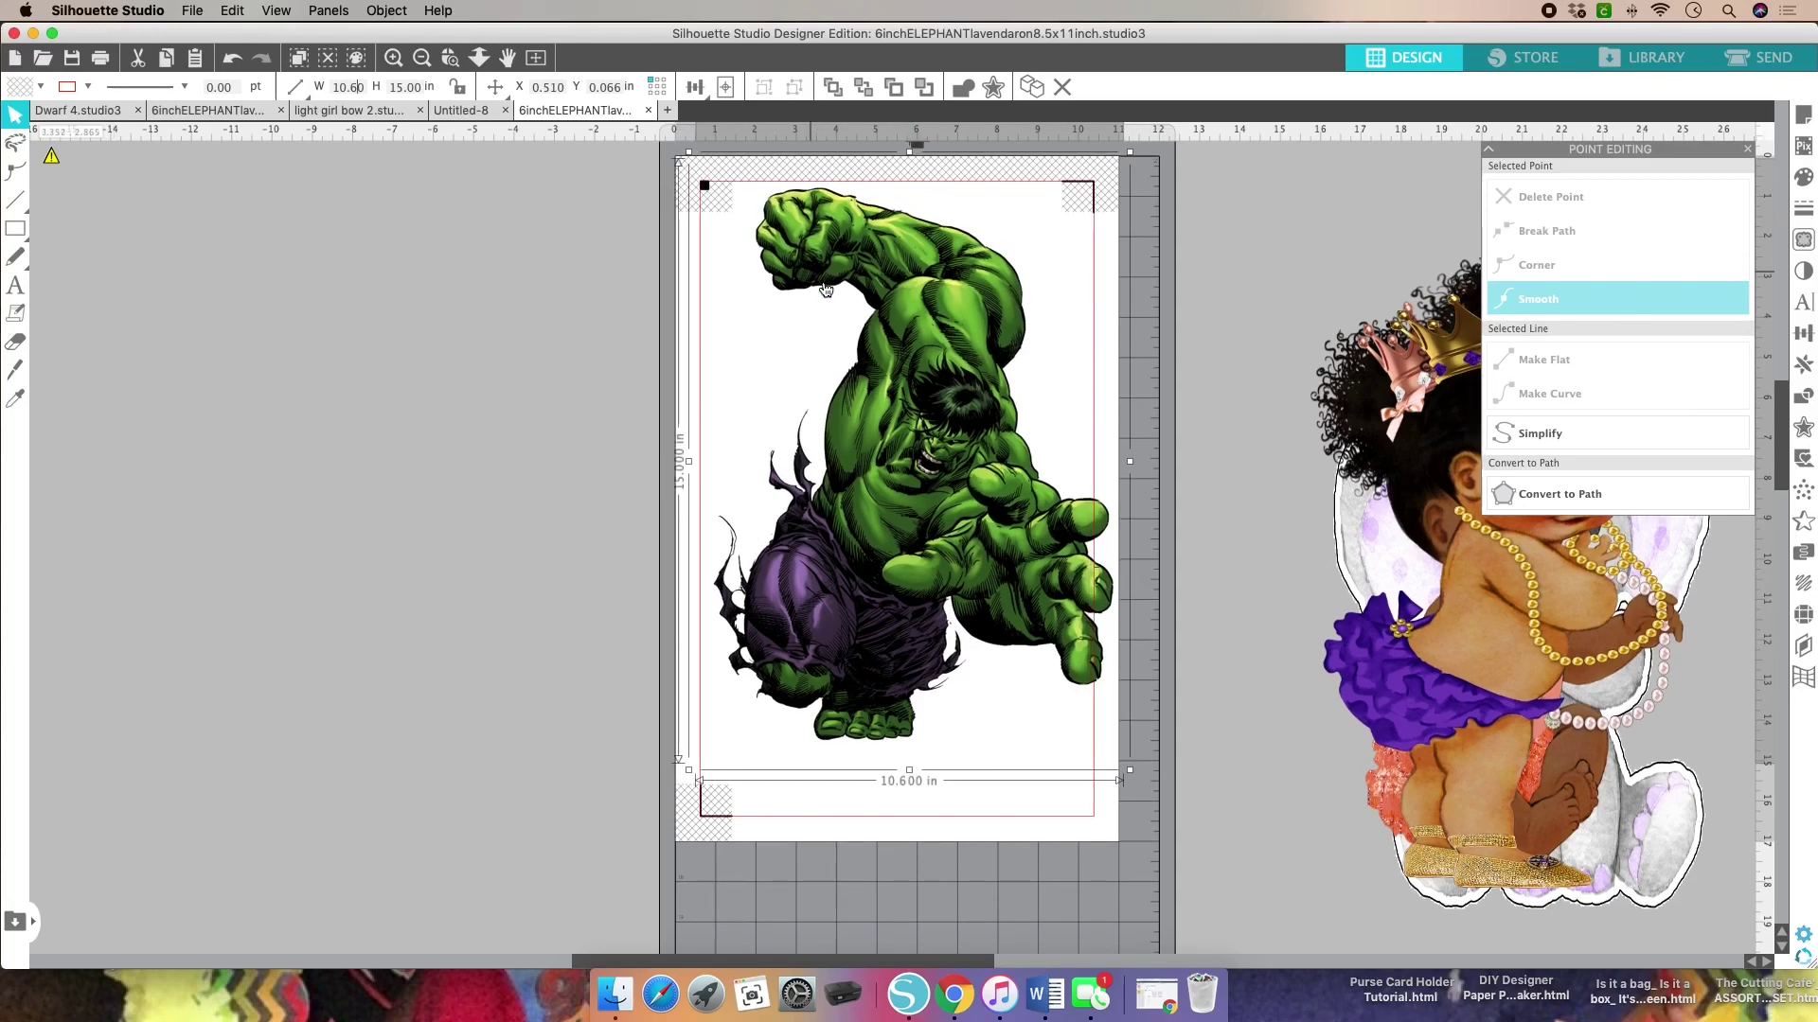
{"action": "left_click_drag", "start_coordinate": [983, 389], "coordinate": [969, 393]}
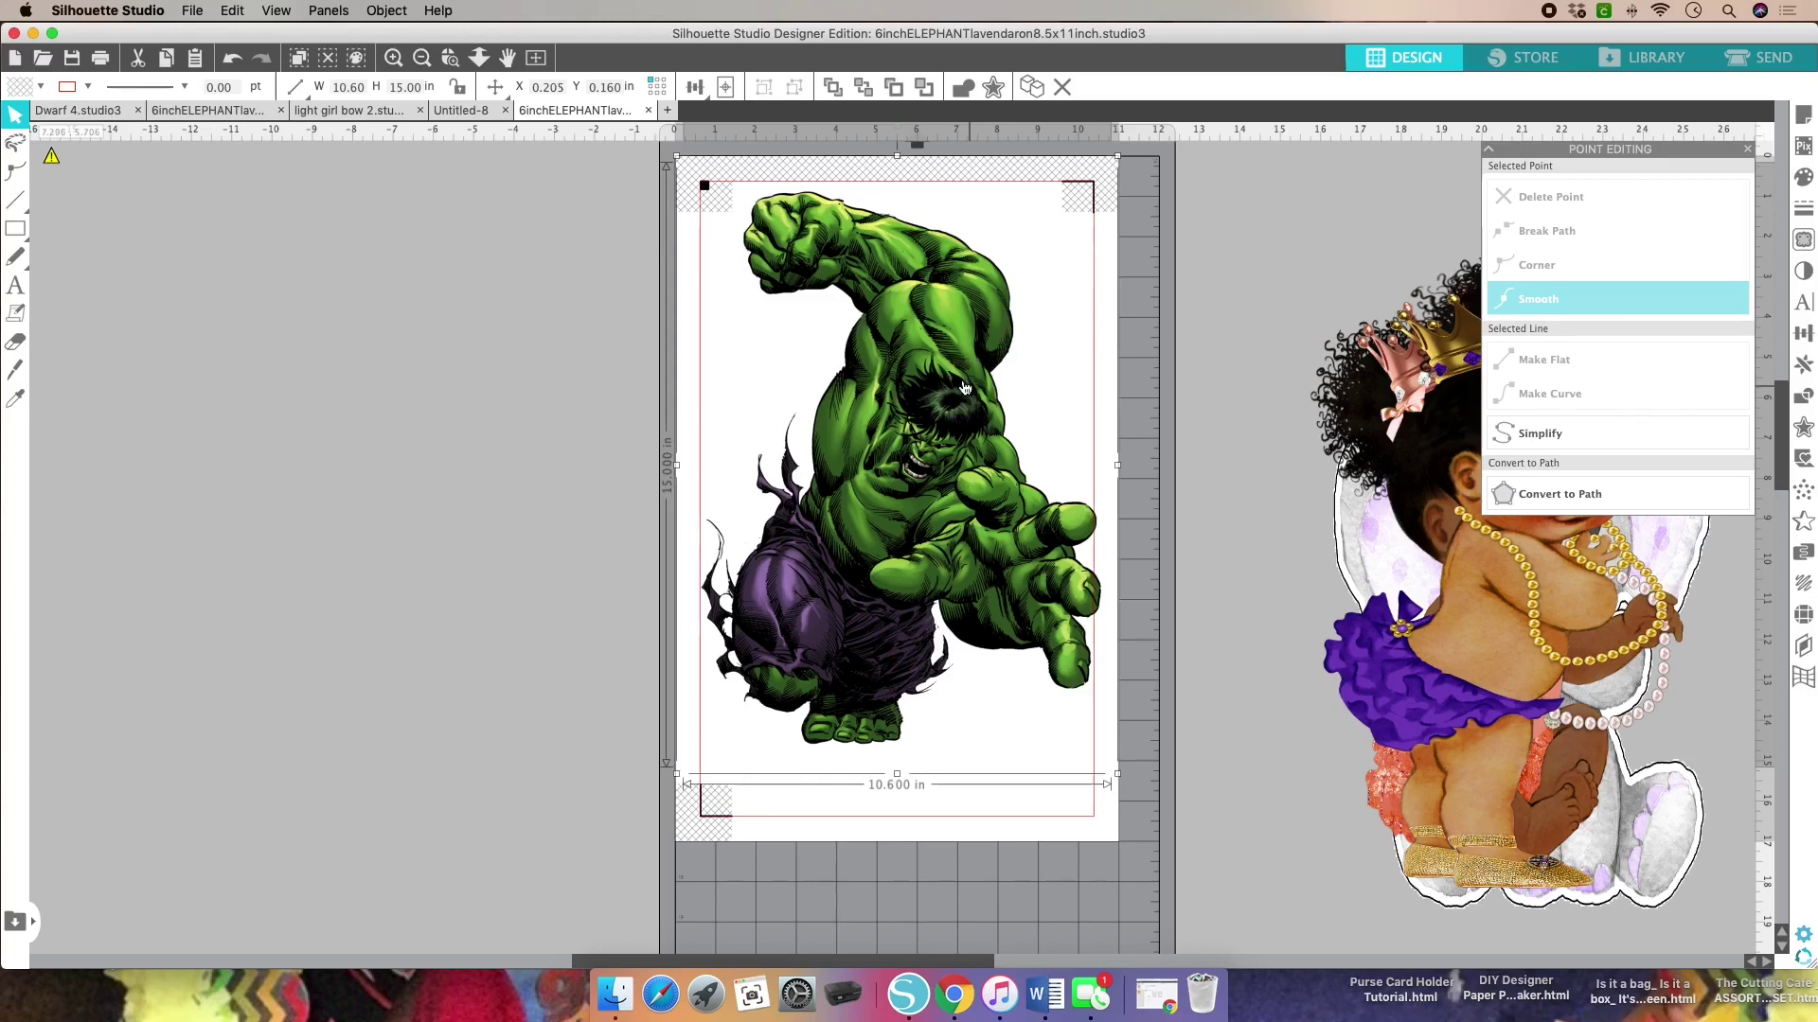
{"action": "left_click", "coordinate": [305, 86]}
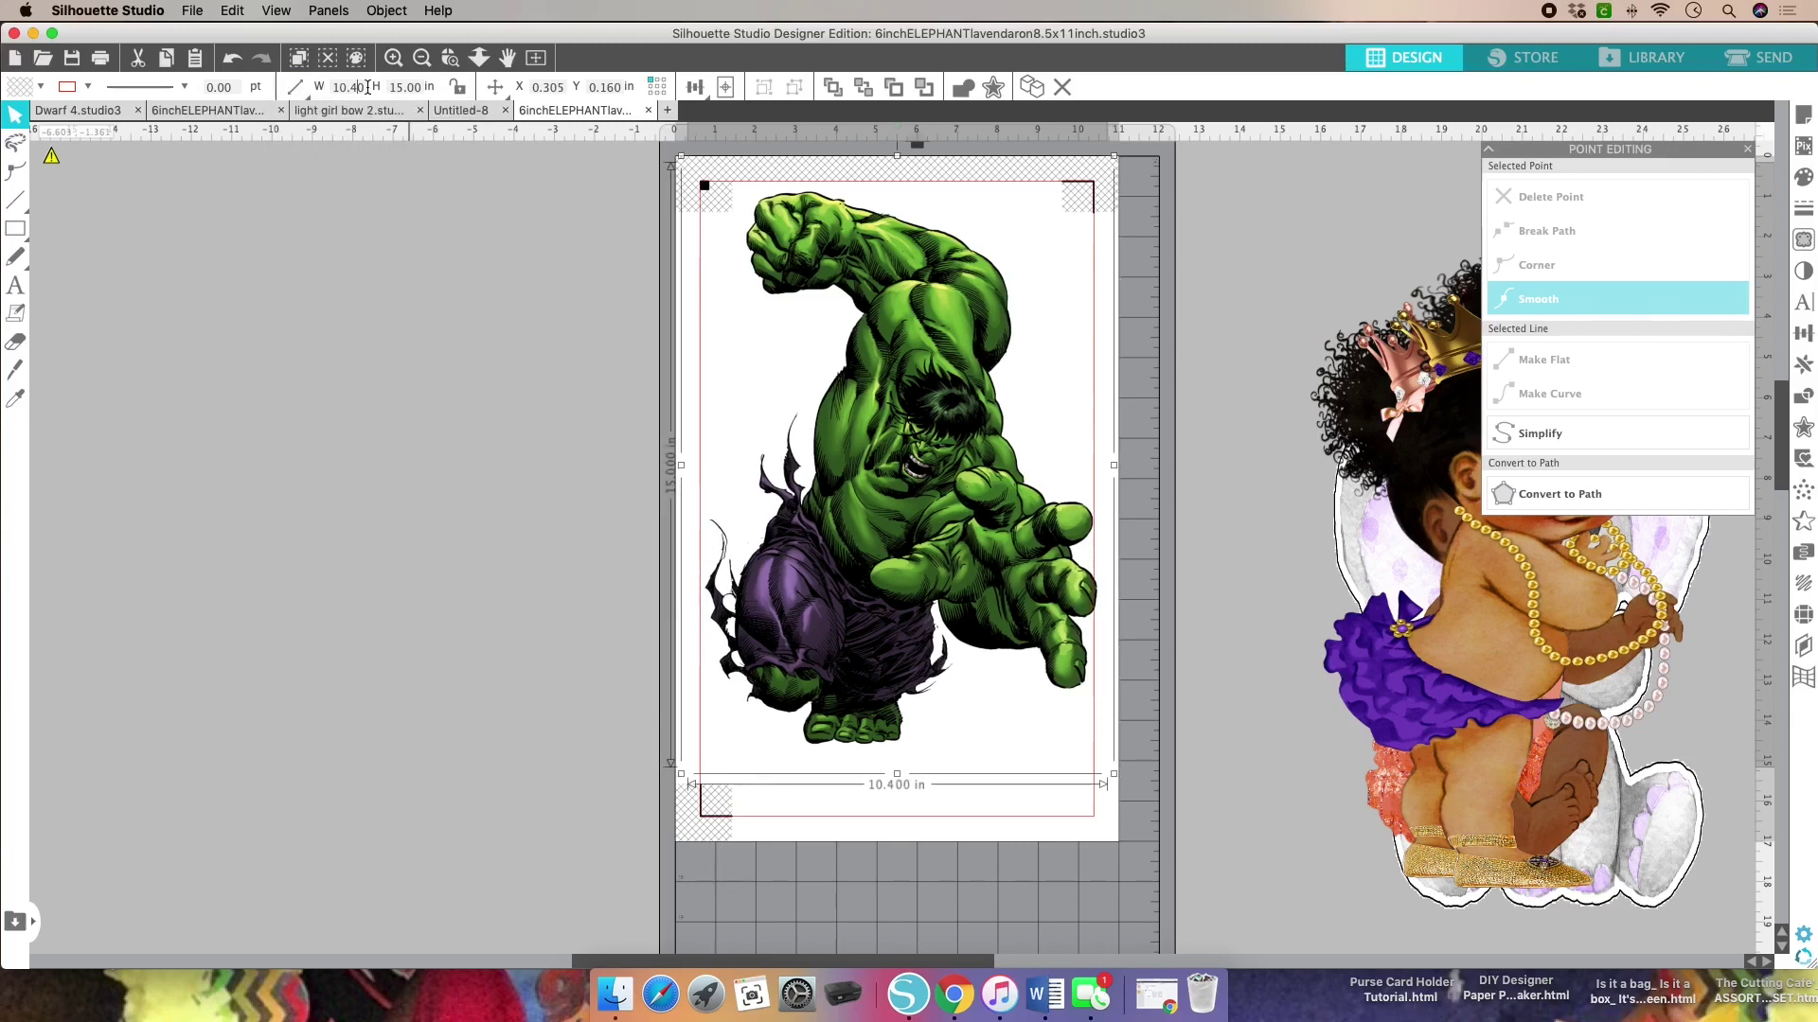
{"action": "left_click", "coordinate": [458, 87]}
{"action": "left_click_drag", "start_coordinate": [937, 437], "coordinate": [930, 442]}
{"action": "left_click", "coordinate": [459, 87]}
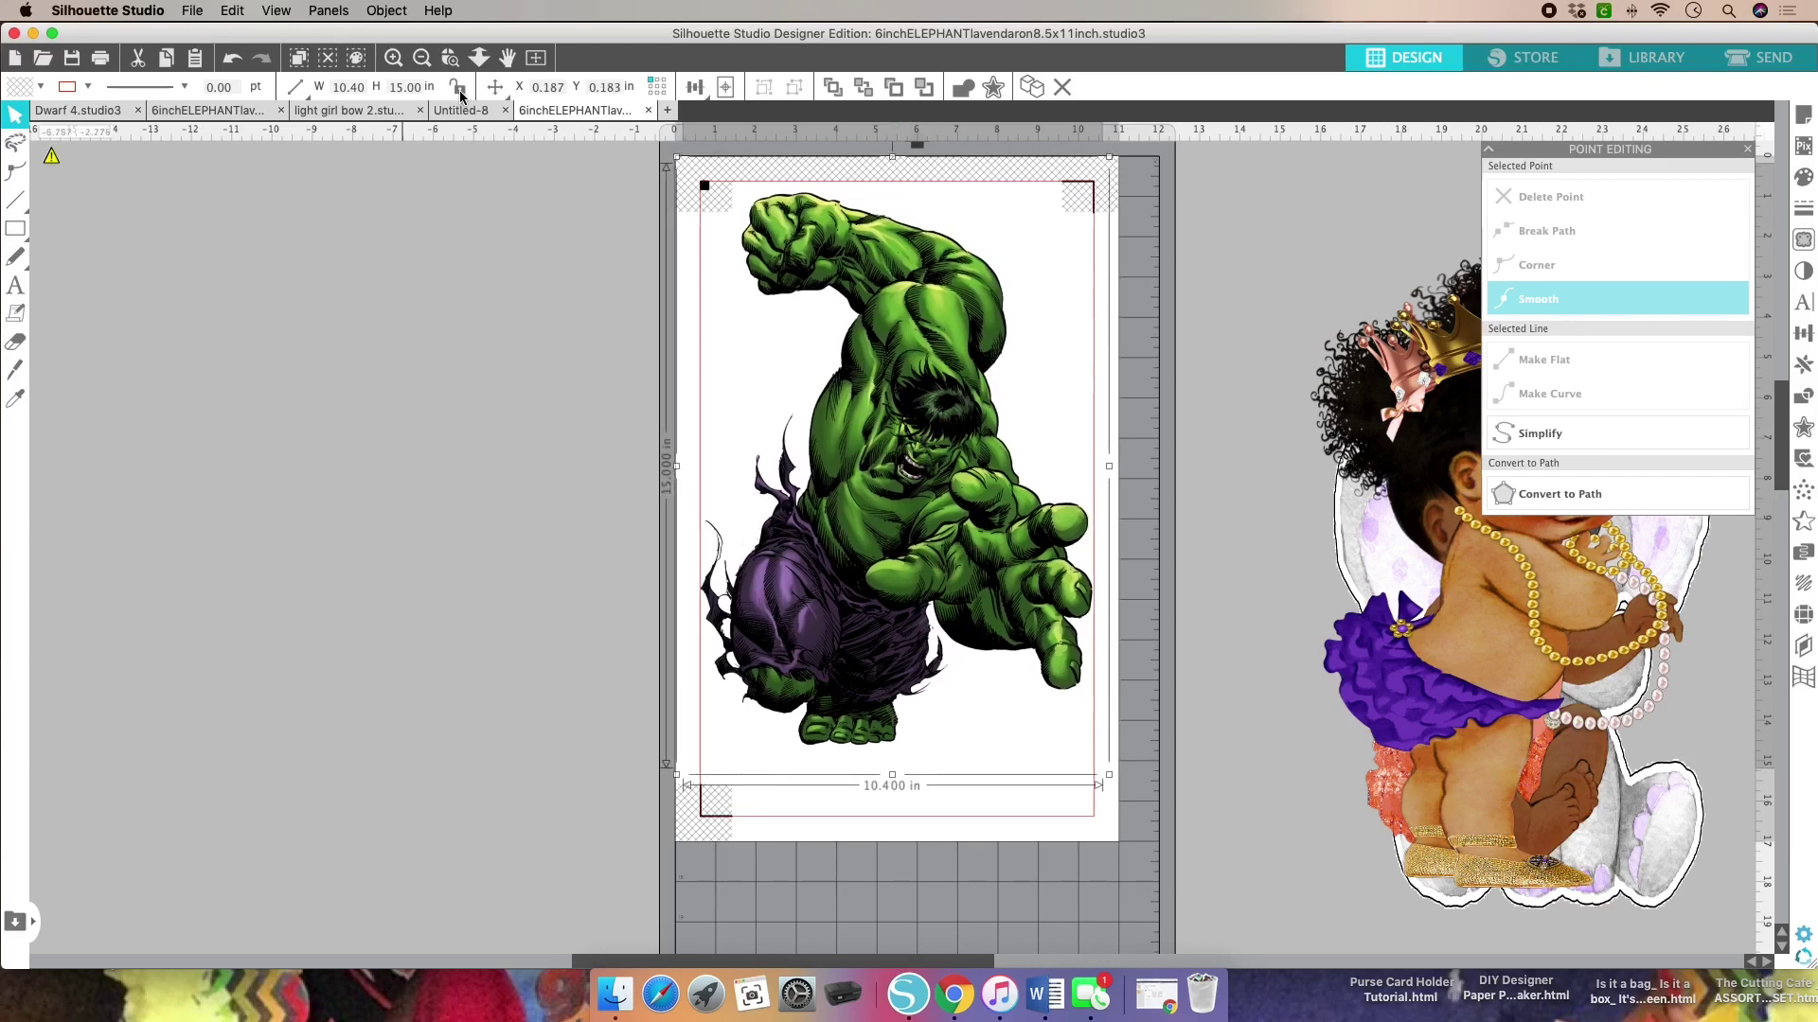
{"action": "left_click_drag", "start_coordinate": [365, 88], "coordinate": [344, 87]}
{"action": "type", "text": "4"}
{"action": "key", "text": "Return"}
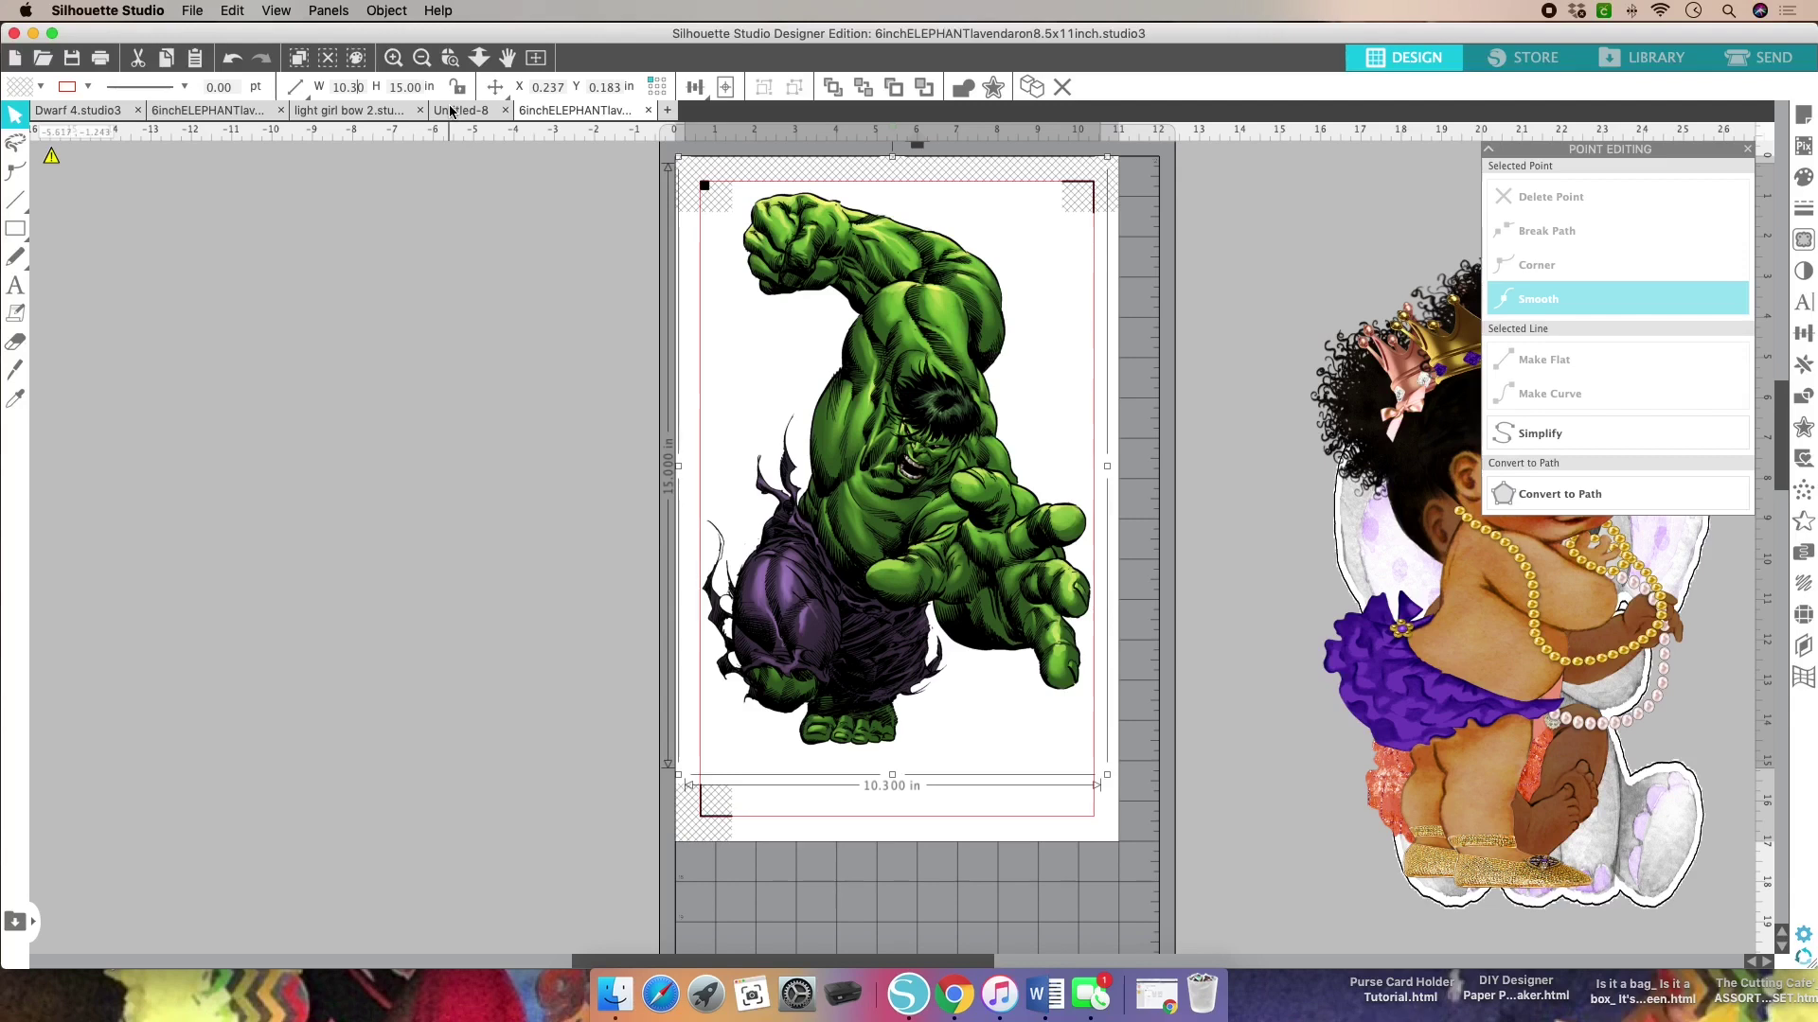
Step: Set the Hulk's height to 17 in, fixing the 170 typo, and relock proportions
{"action": "key", "text": "Tab"}
{"action": "type", "text": "10"}
{"action": "key", "text": "Return"}
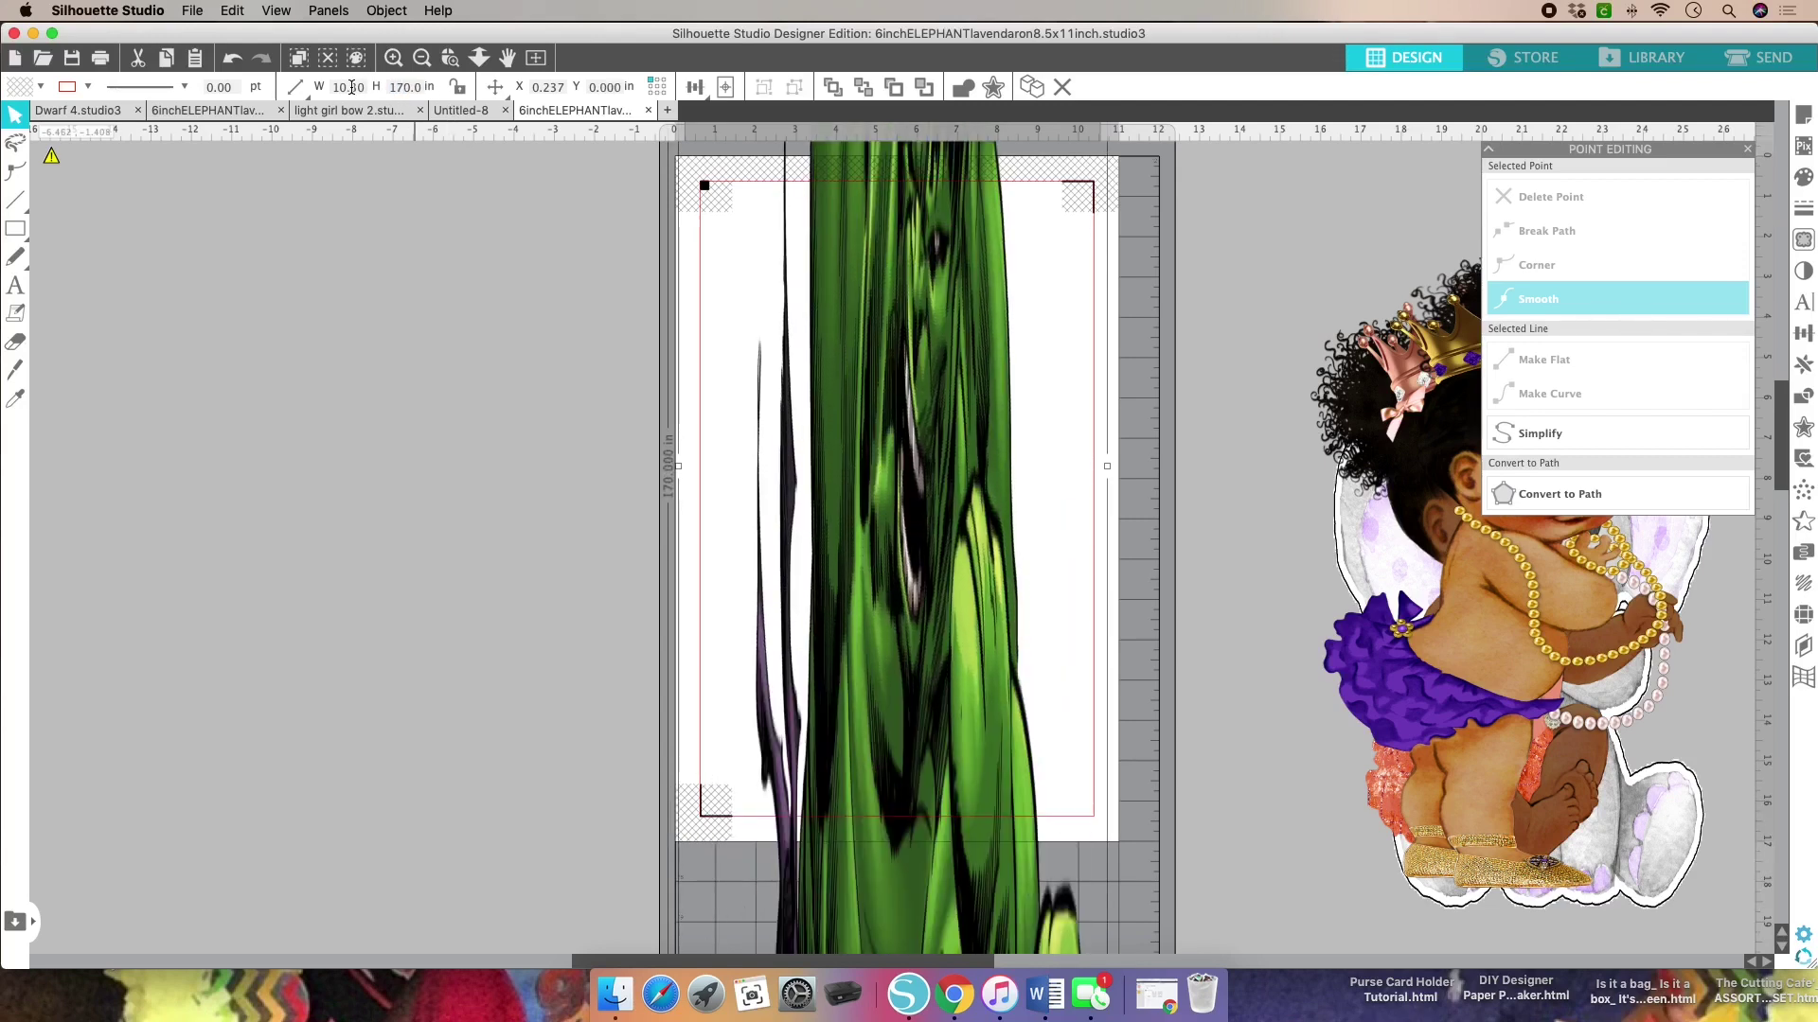
{"action": "double_click", "coordinate": [416, 86]}
{"action": "type", "text": "10"}
{"action": "key", "text": "BackSpace"}
{"action": "type", "text": "7"}
{"action": "key", "text": "Return"}
{"action": "left_click", "coordinate": [459, 88]}
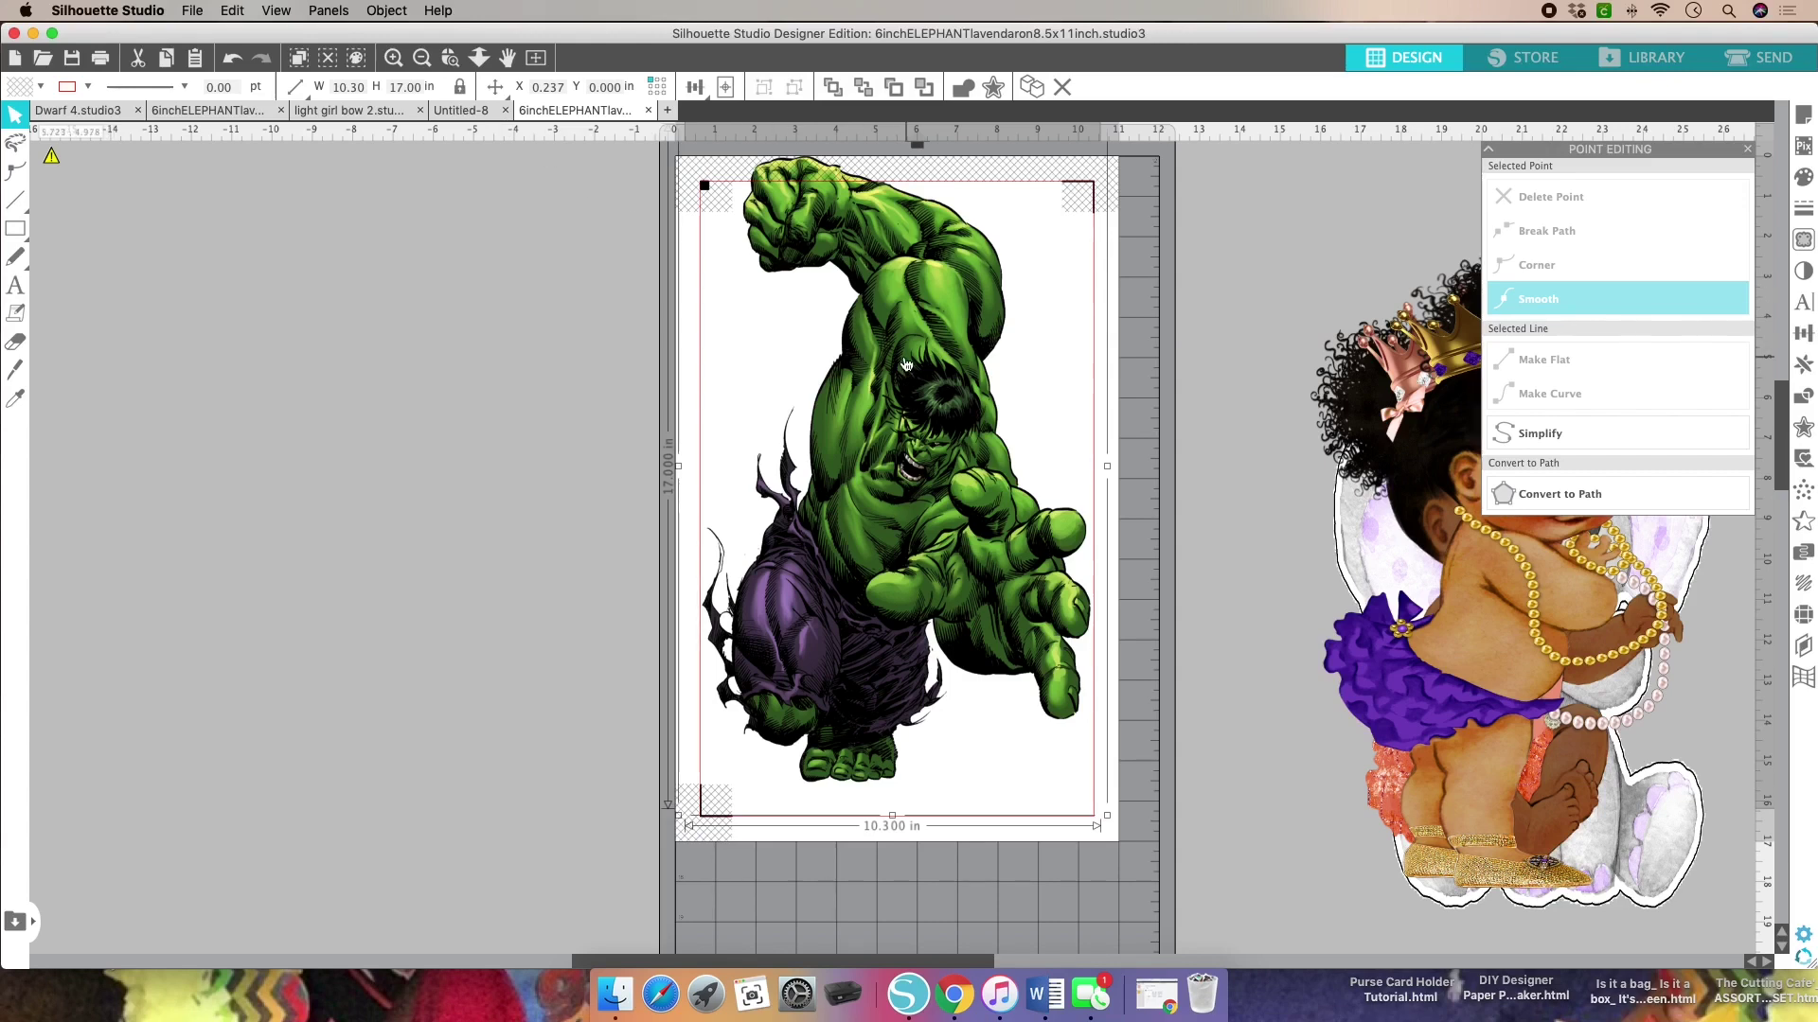
Step: Reposition the Hulk, then move it off the page to the left
{"action": "left_click_drag", "start_coordinate": [913, 373], "coordinate": [913, 405]}
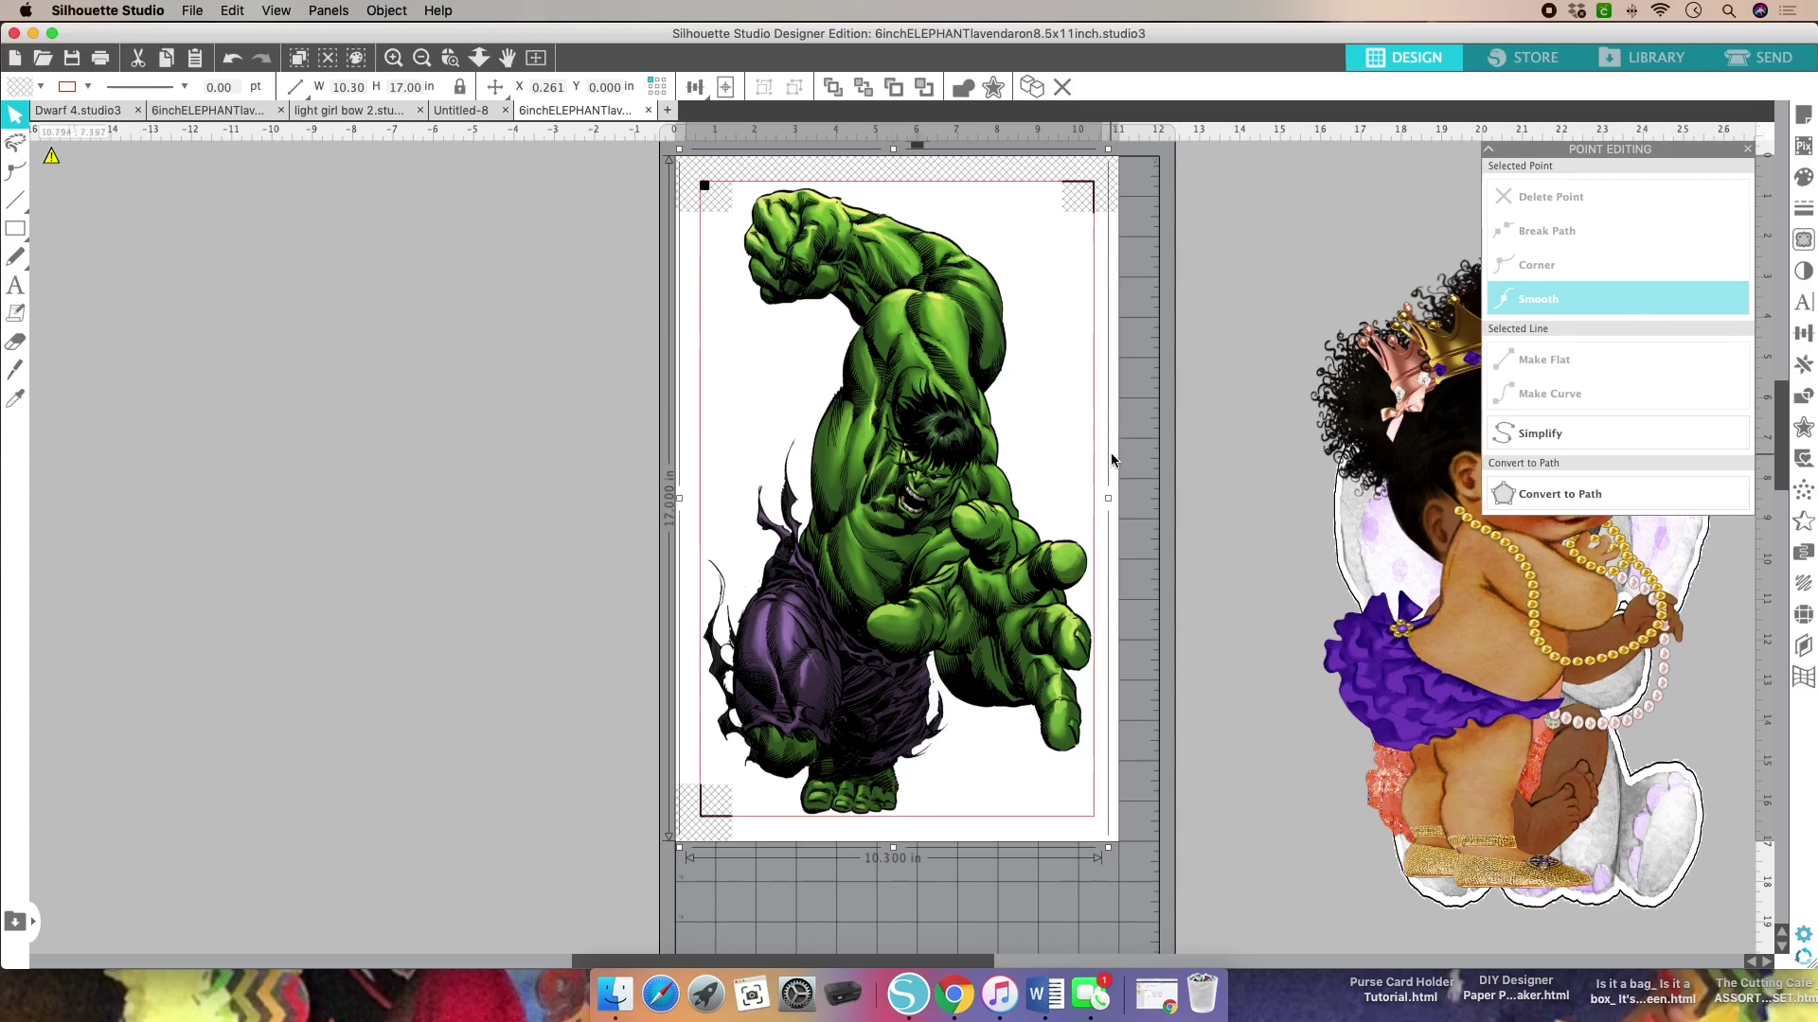
{"action": "scroll", "coordinate": [1096, 485], "scroll_direction": "right", "scroll_amount": 1}
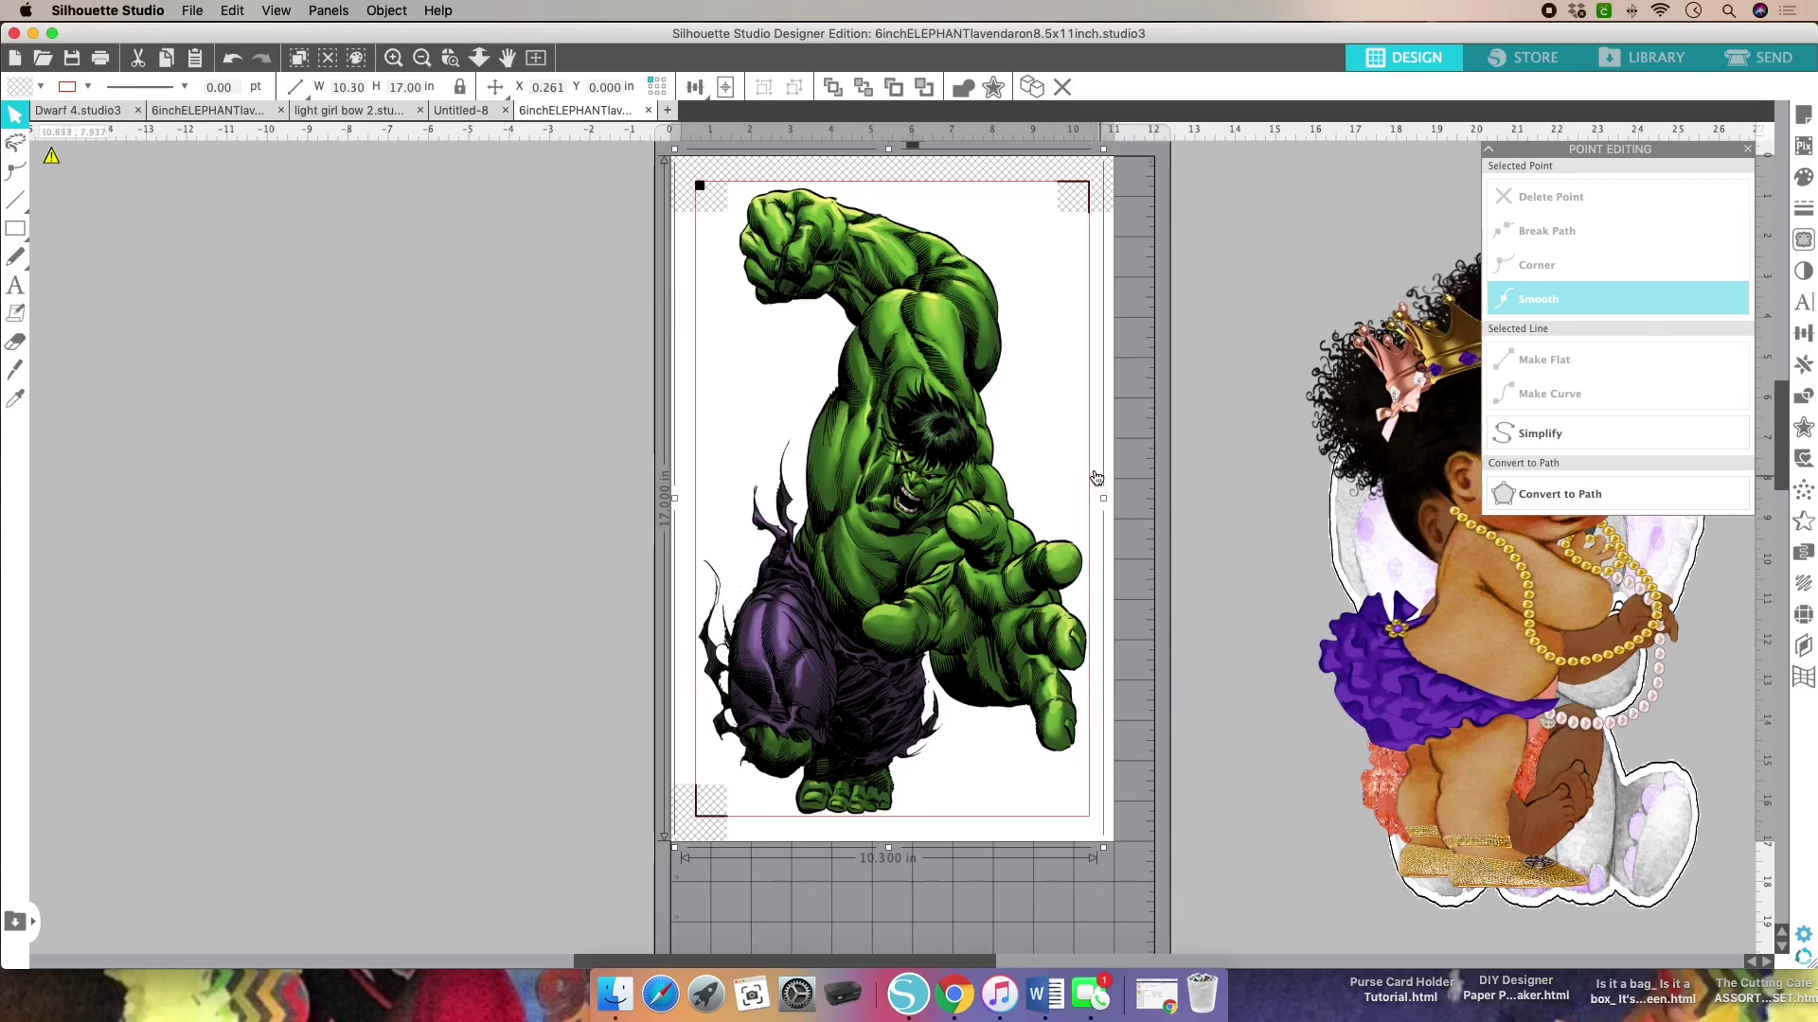
{"action": "left_click", "coordinate": [526, 312]}
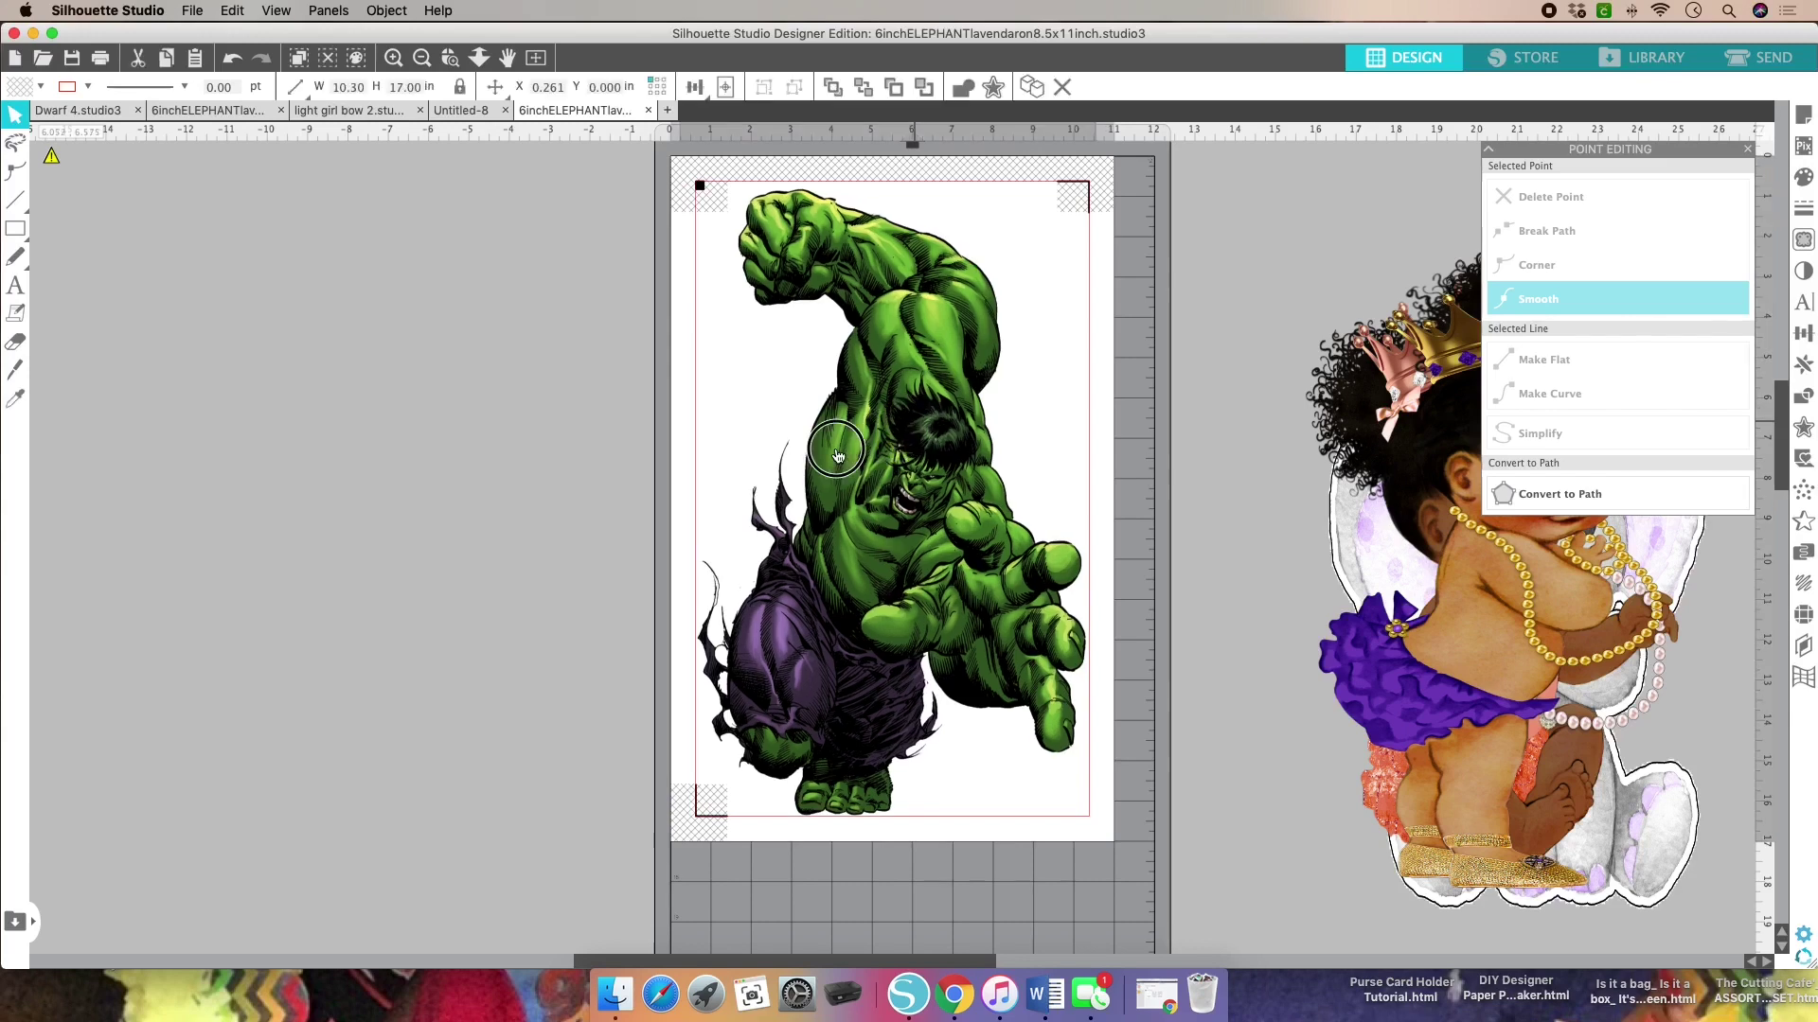
{"action": "left_click_drag", "start_coordinate": [923, 428], "coordinate": [405, 466]}
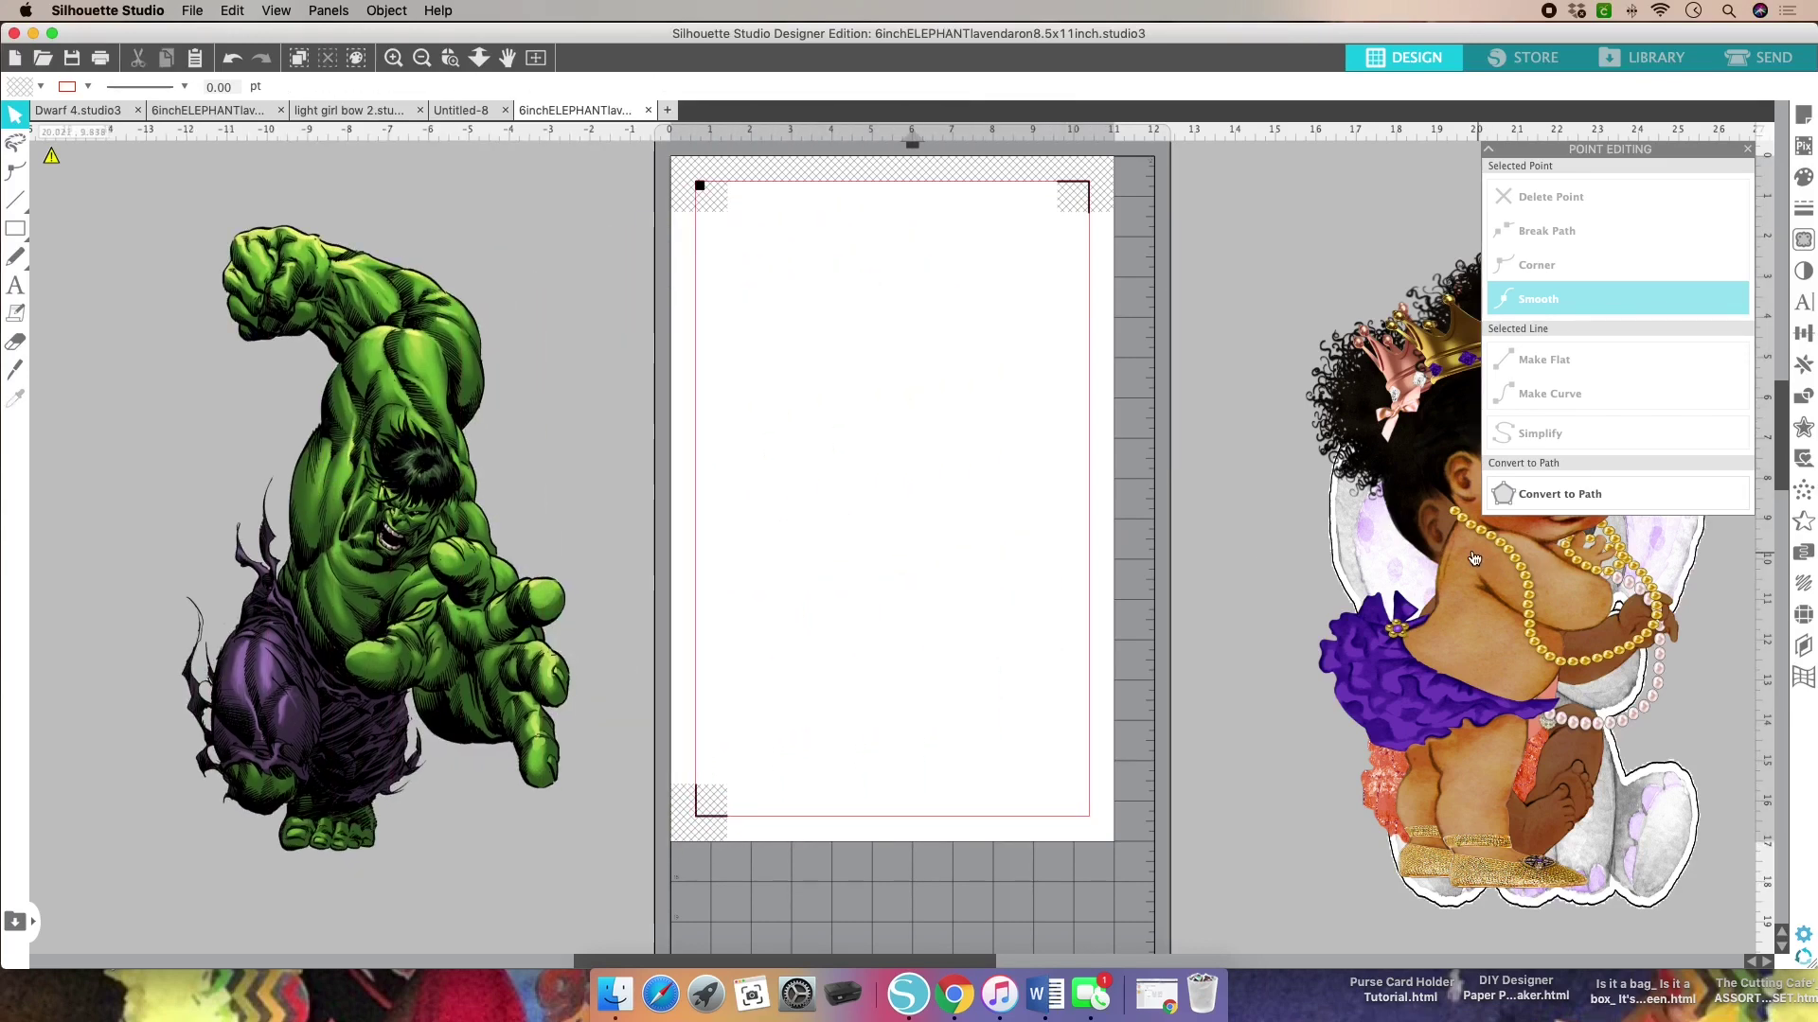
Step: Move both baby images beside the Hulk, close Point Editing, and put the elephant back on the page
{"action": "left_click", "coordinate": [1521, 580]}
{"action": "left_click_drag", "start_coordinate": [1521, 580], "coordinate": [364, 511]}
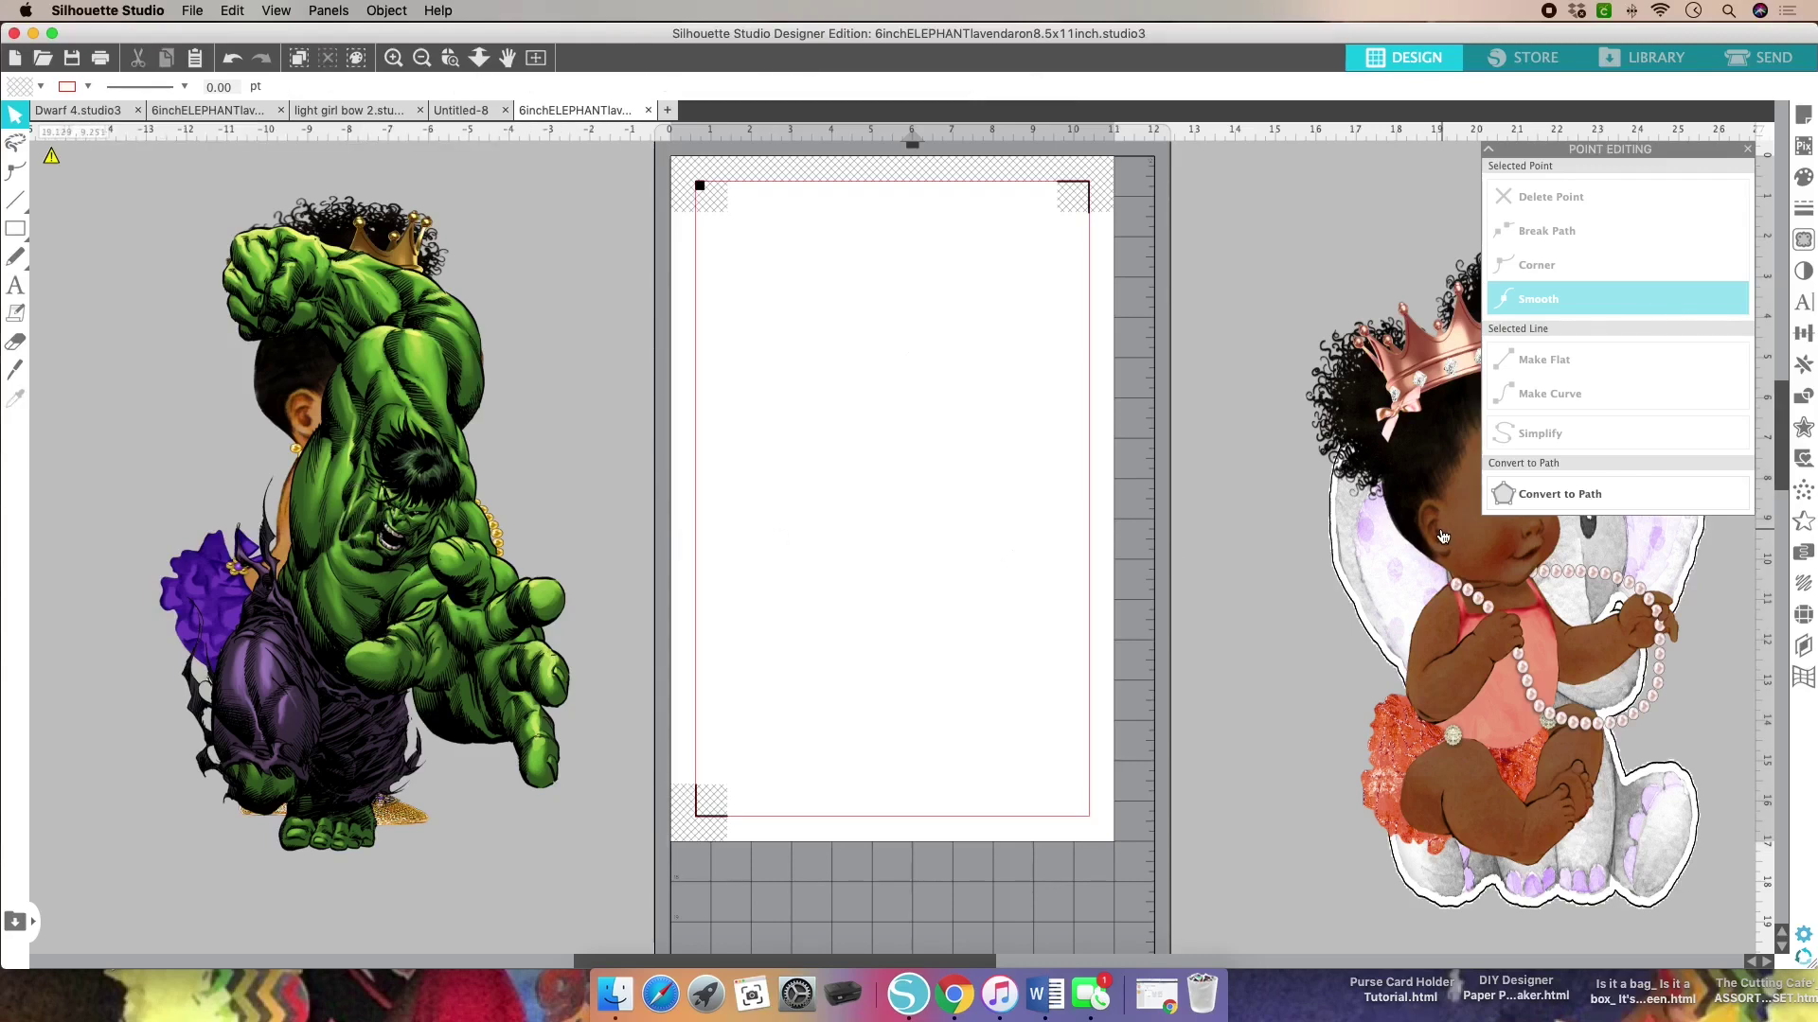
{"action": "left_click", "coordinate": [1748, 149]}
{"action": "left_click_drag", "start_coordinate": [1486, 455], "coordinate": [412, 396]}
{"action": "left_click", "coordinate": [1261, 509]}
{"action": "left_click_drag", "start_coordinate": [1560, 530], "coordinate": [940, 431]}
{"action": "key", "text": "Escape"}
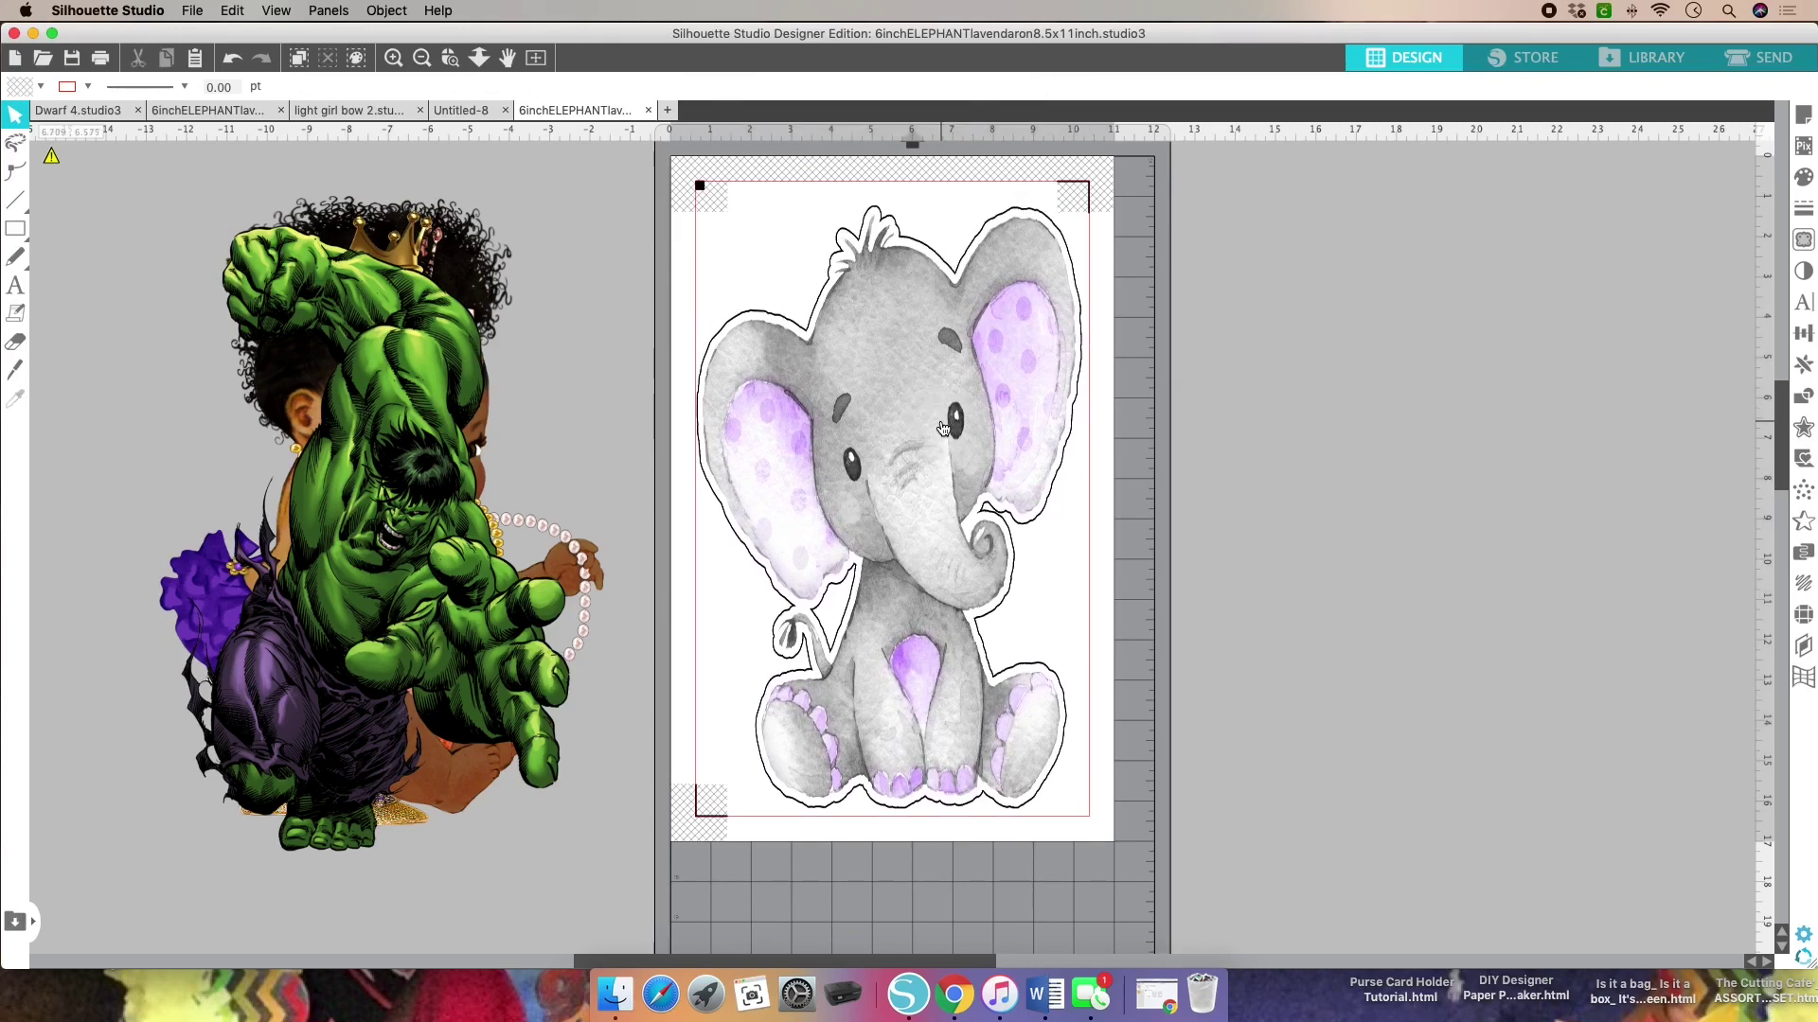